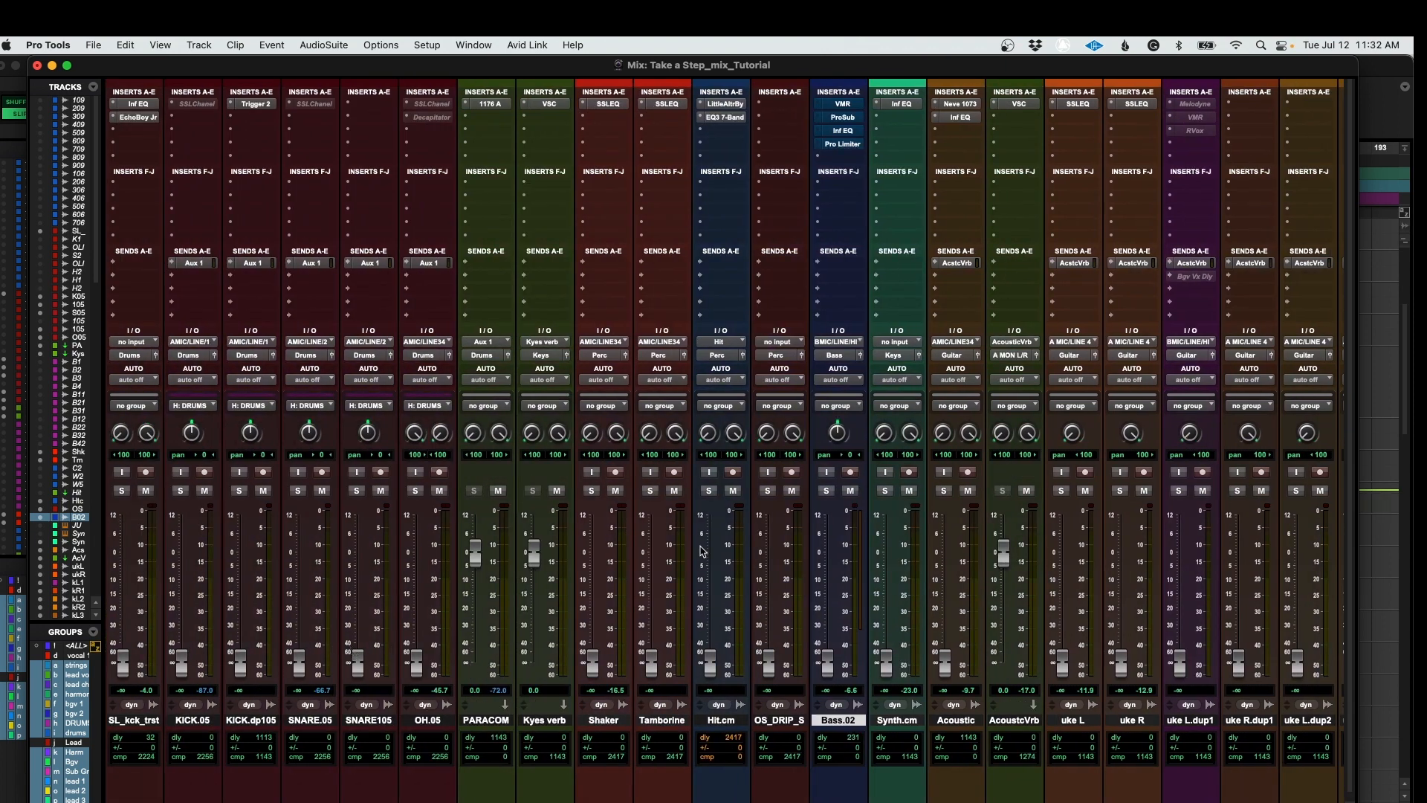
Step: Move the Master 1 track in the mixer so it sits between OH.05 and PARA COMP
{"action": "scroll", "coordinate": [811, 547], "scroll_direction": "right", "scroll_amount": 20}
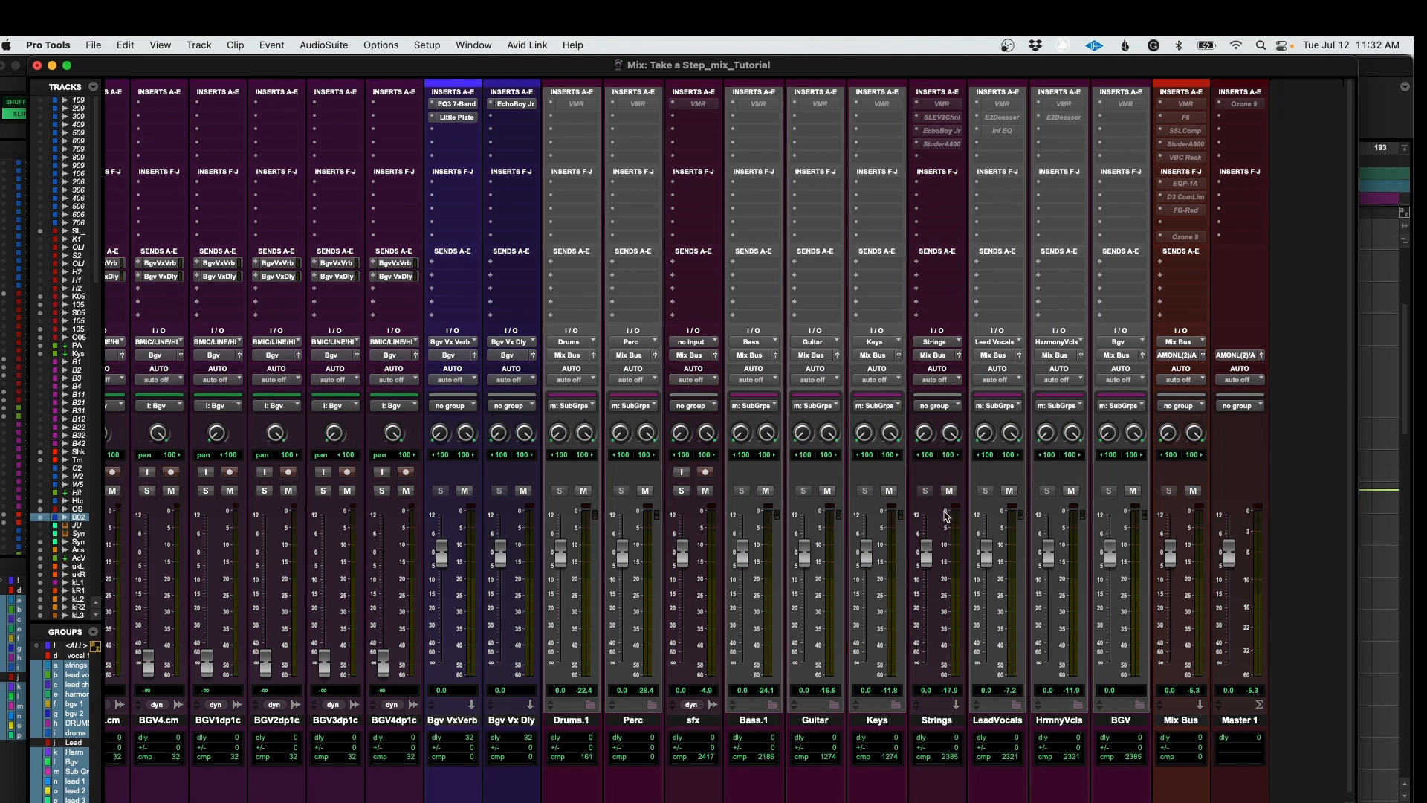
{"action": "scroll", "coordinate": [946, 516], "scroll_direction": "left", "scroll_amount": 10}
{"action": "scroll", "coordinate": [940, 517], "scroll_direction": "left", "scroll_amount": 15}
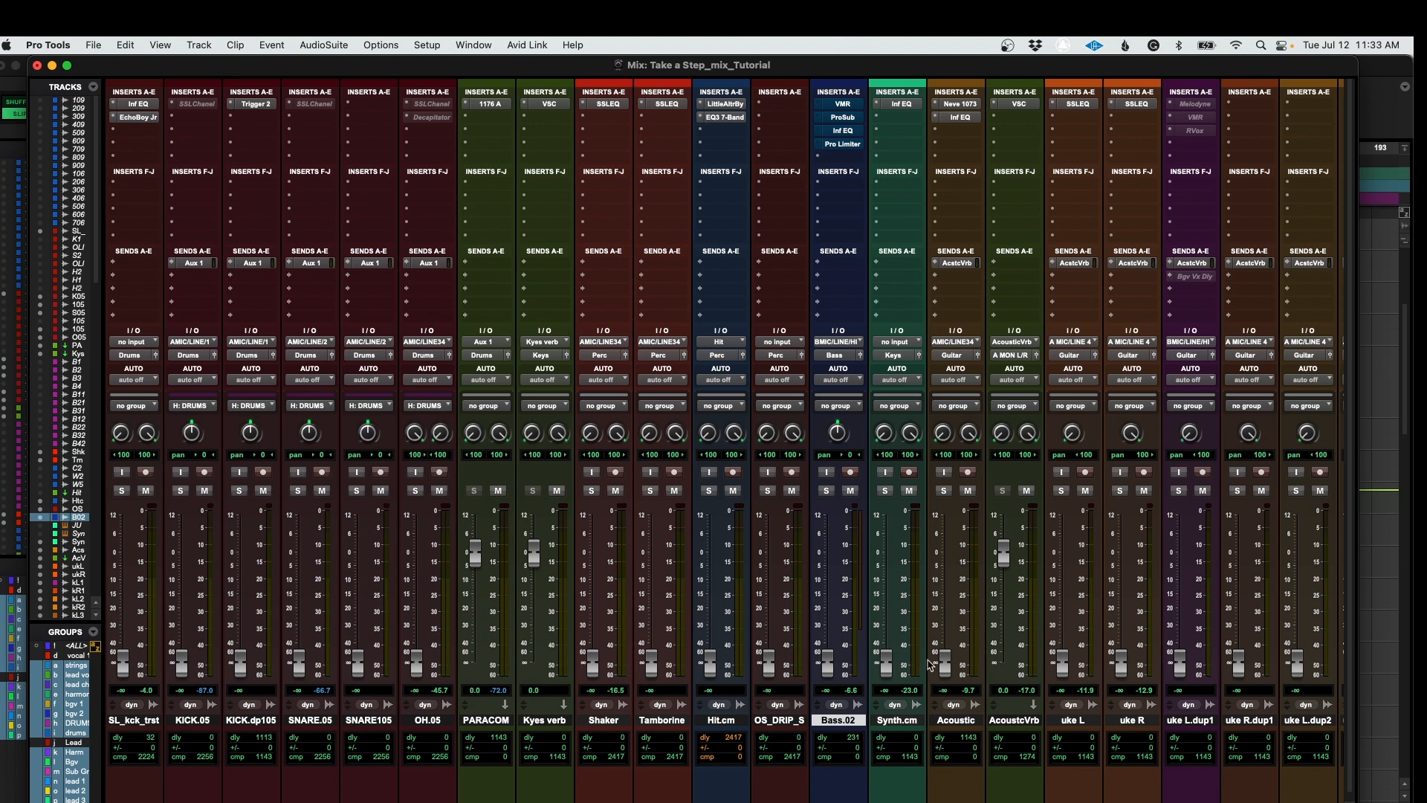
{"action": "scroll", "coordinate": [931, 663], "scroll_direction": "right", "scroll_amount": 3}
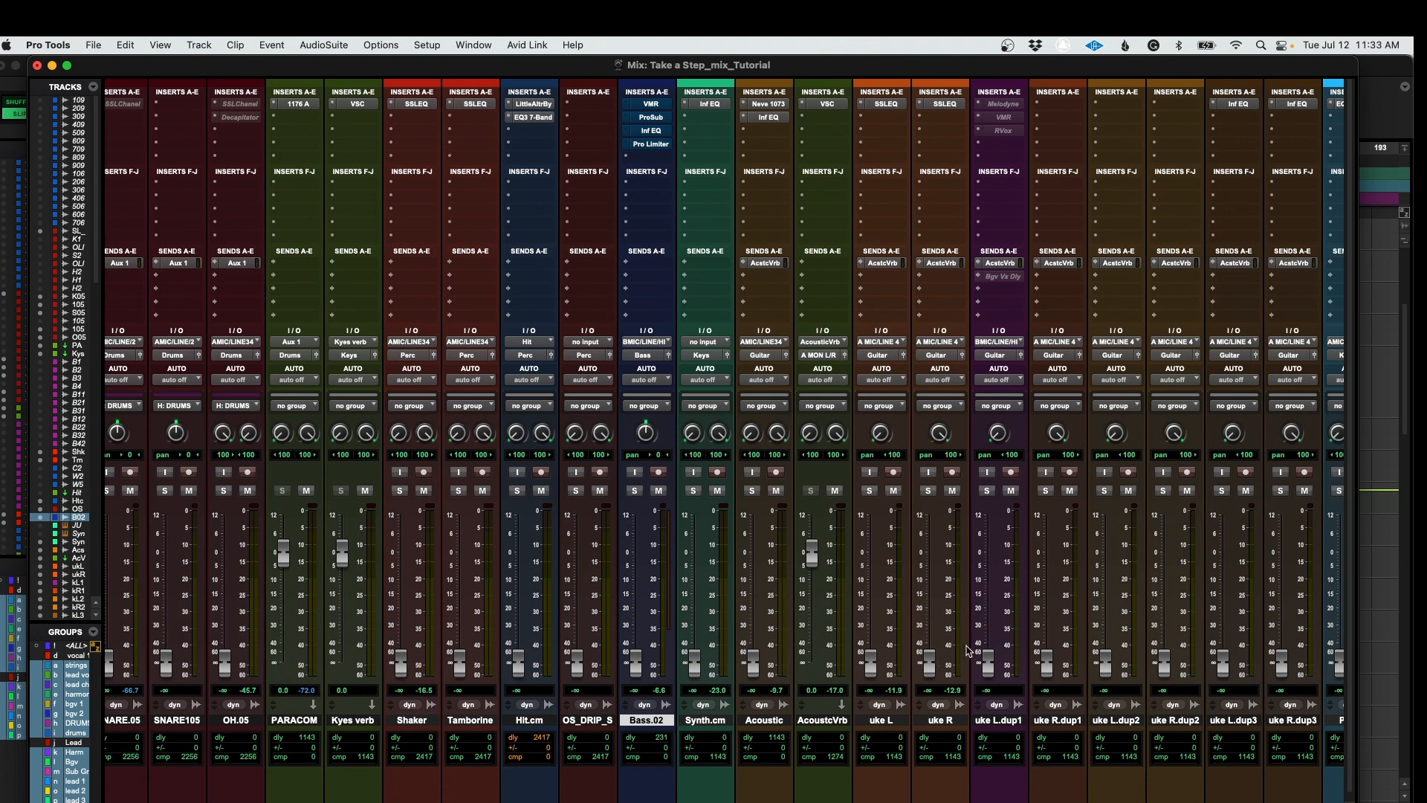
{"action": "scroll", "coordinate": [969, 651], "scroll_direction": "right", "scroll_amount": 20}
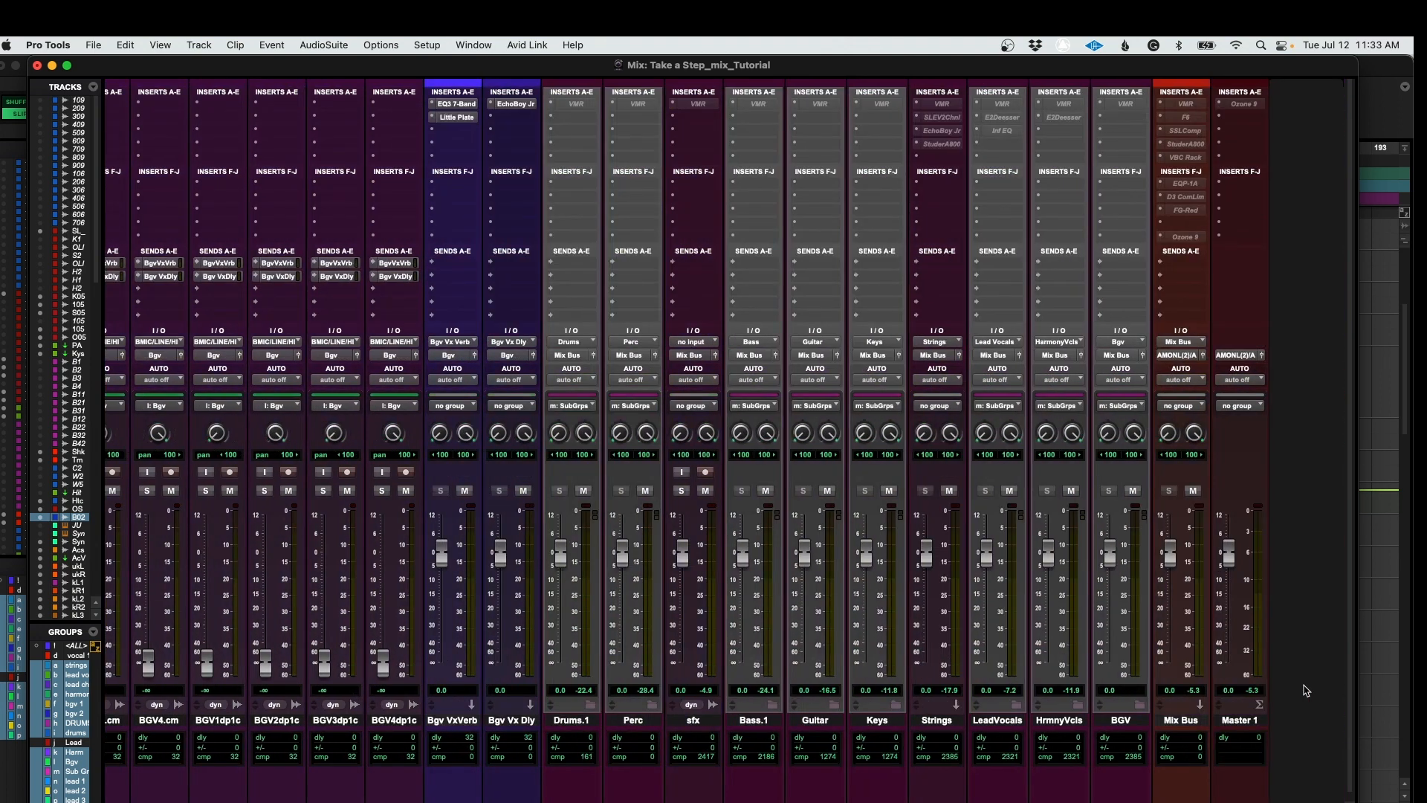
{"action": "left_click", "coordinate": [1248, 722]}
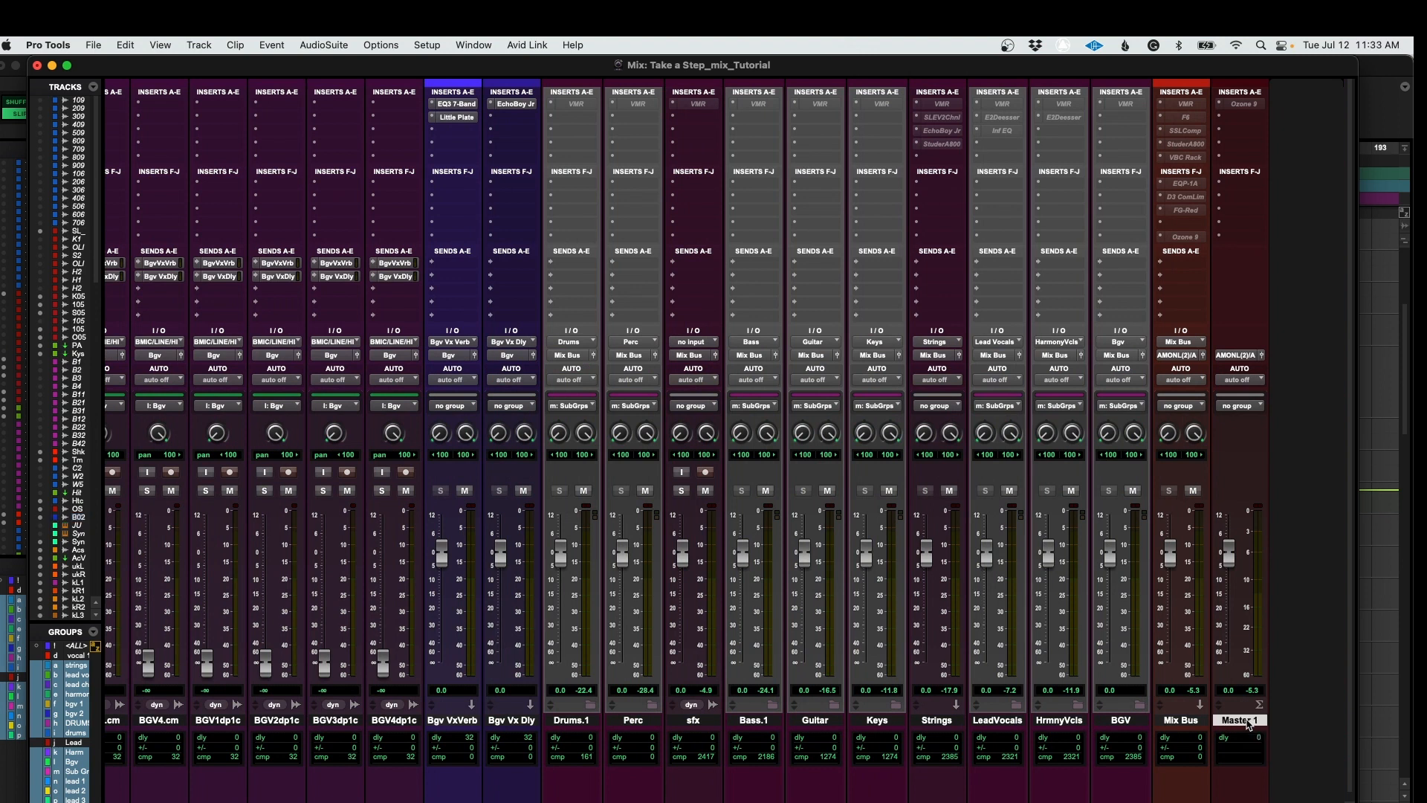
{"action": "scroll", "coordinate": [1236, 725], "scroll_direction": "left", "scroll_amount": 15}
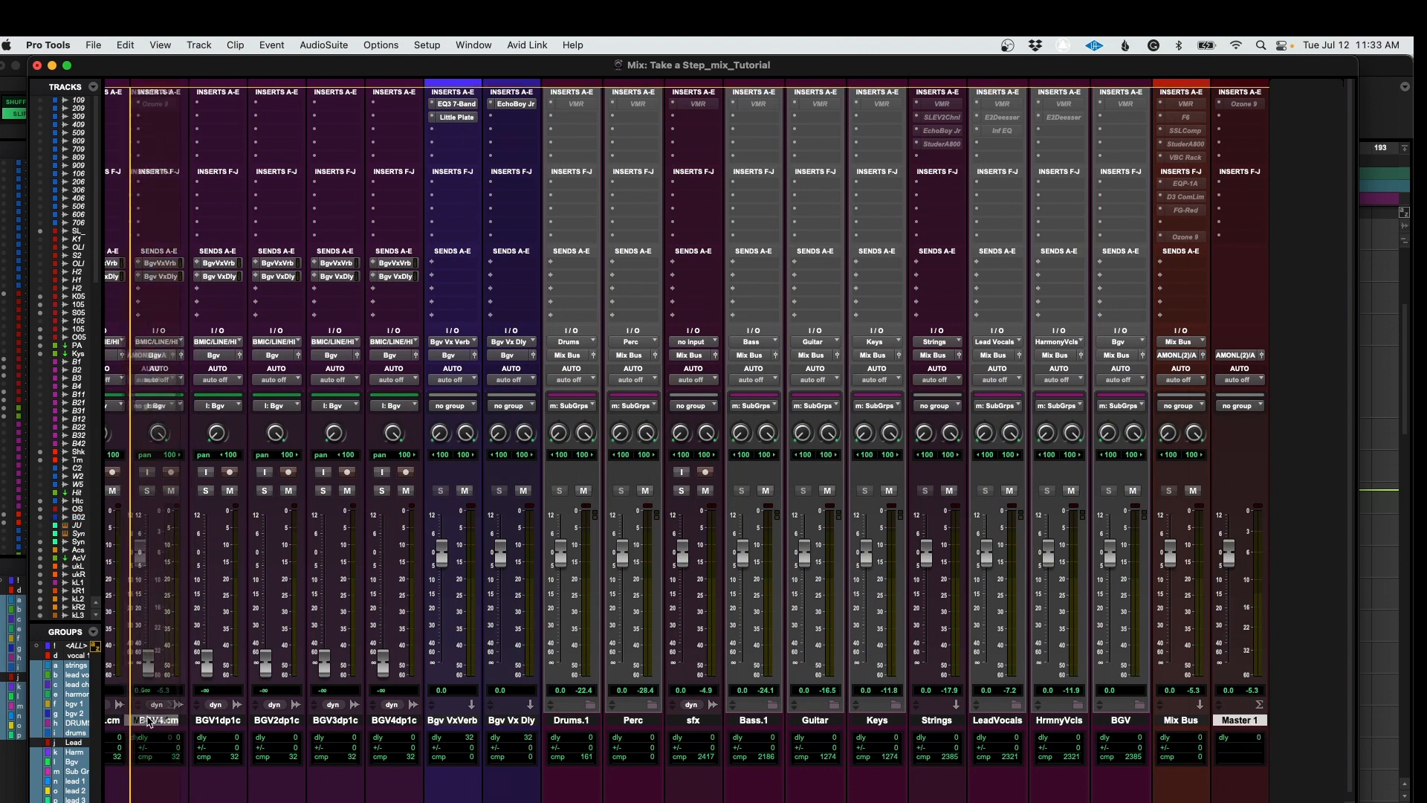
{"action": "scroll", "coordinate": [725, 440], "scroll_direction": "left", "scroll_amount": 15}
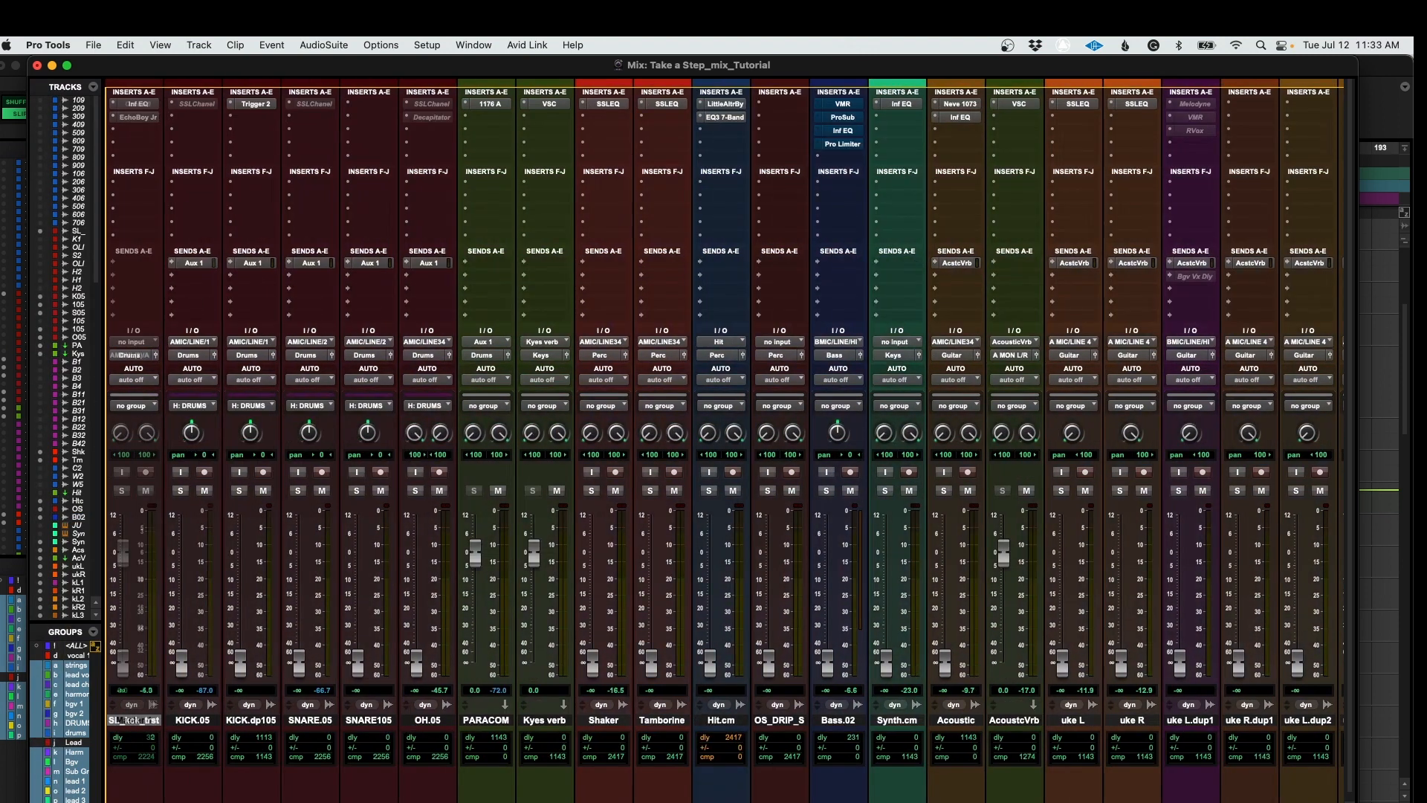
{"action": "left_click_drag", "start_coordinate": [137, 721], "coordinate": [458, 715]}
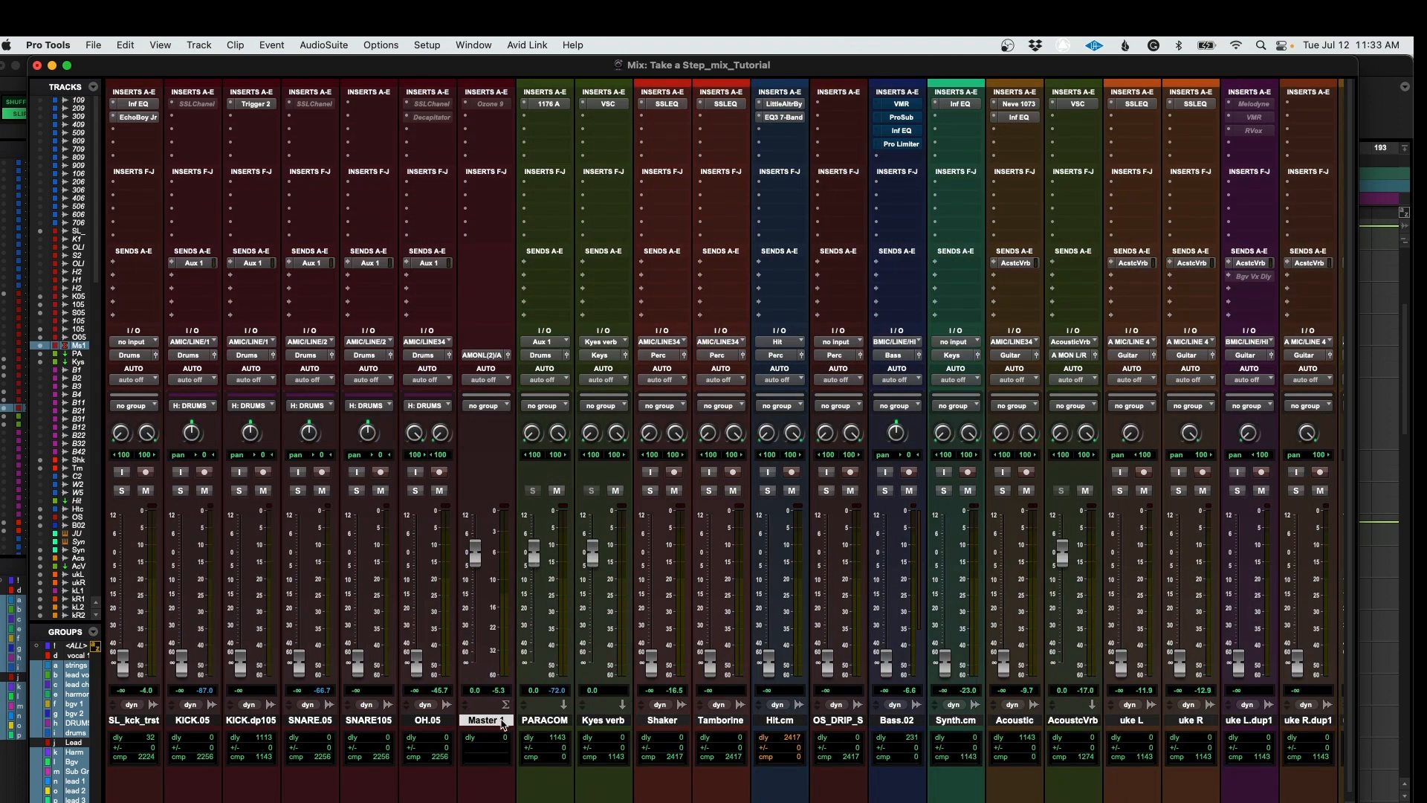
Step: Select bars 96 to 104 of the bridge across the tracks in the Edit window, zoom in, and stop playback
{"action": "left_click", "coordinate": [198, 721]}
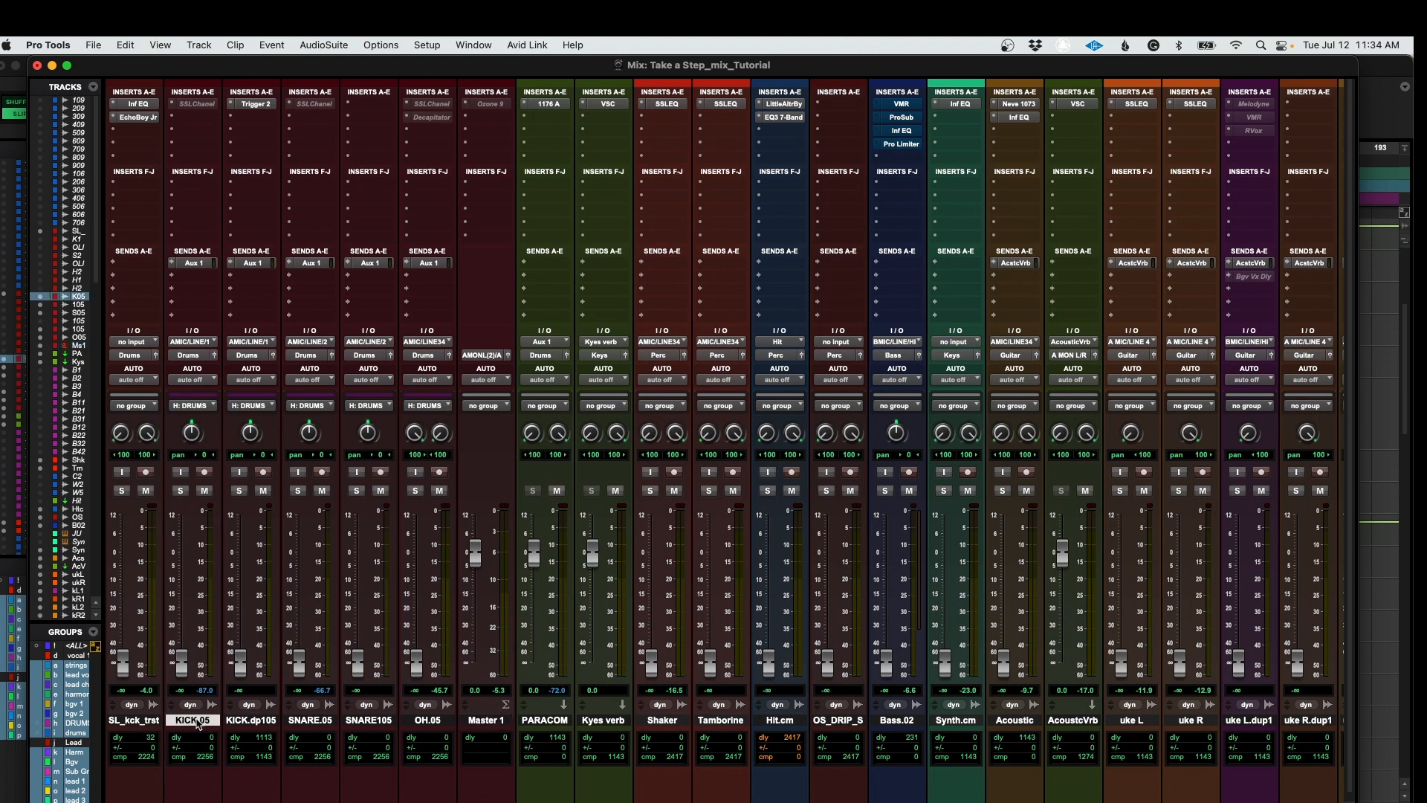
{"action": "key", "text": "super+equal"}
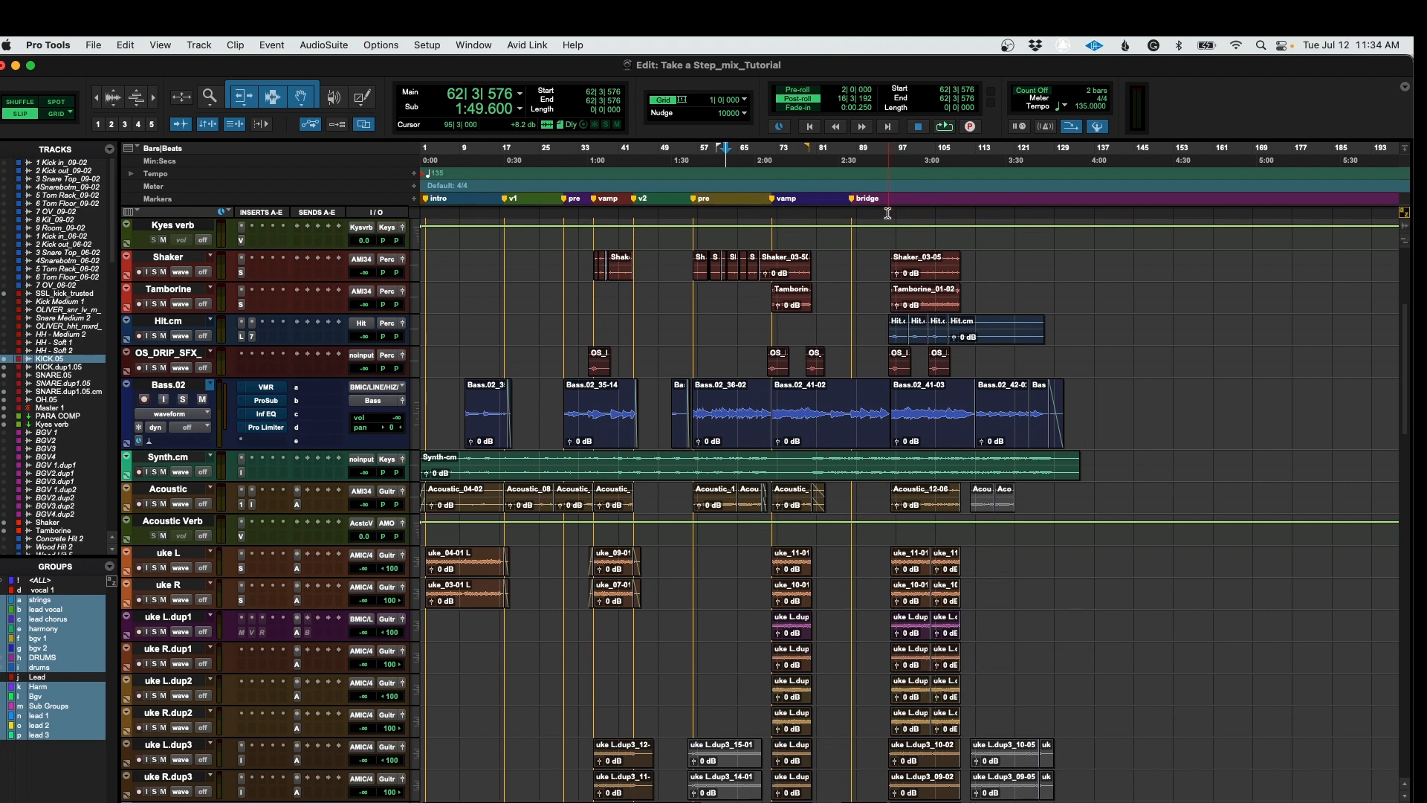
{"action": "left_click_drag", "start_coordinate": [887, 213], "coordinate": [1179, 238]}
{"action": "key", "text": "t"}
{"action": "key", "text": "t"}
{"action": "key", "text": "t"}
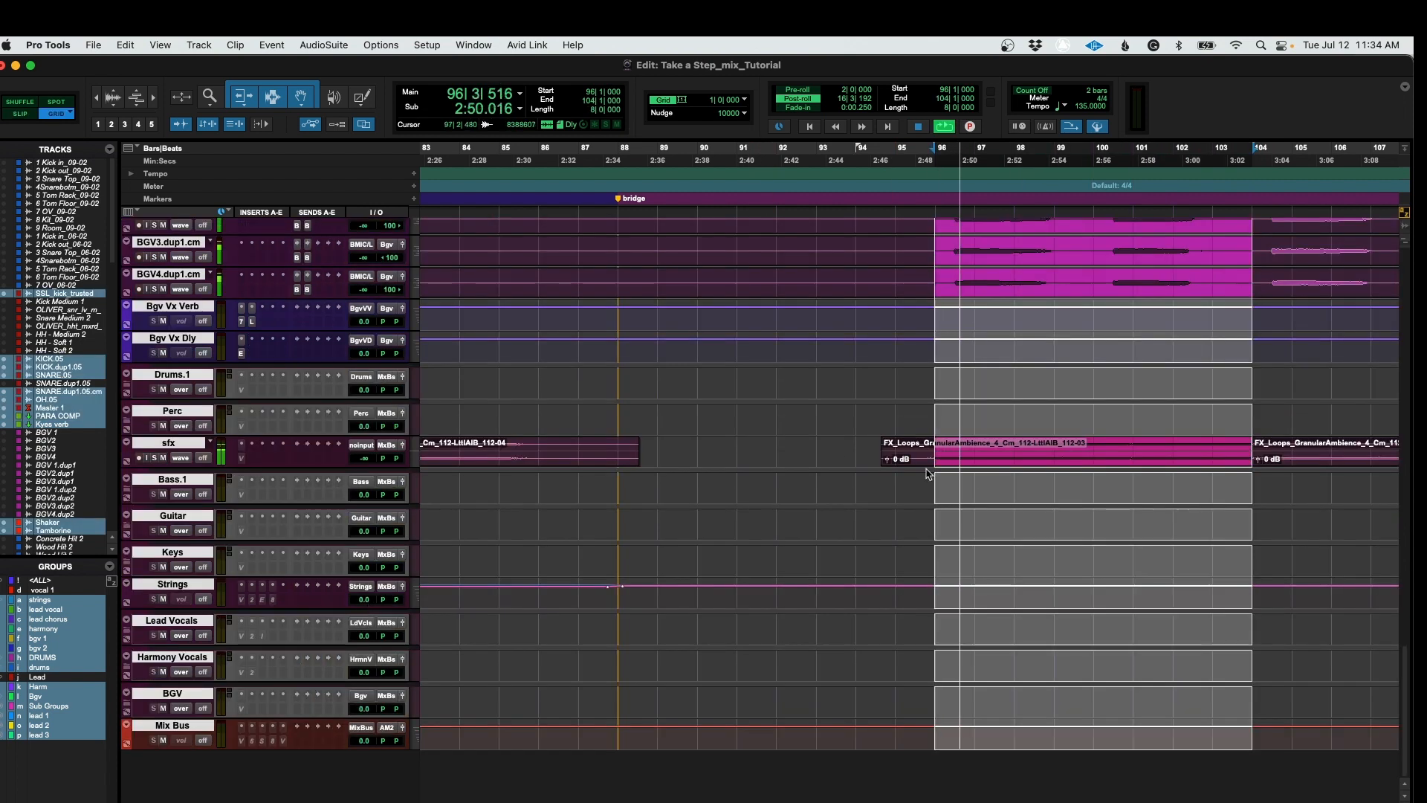
{"action": "key", "text": "space"}
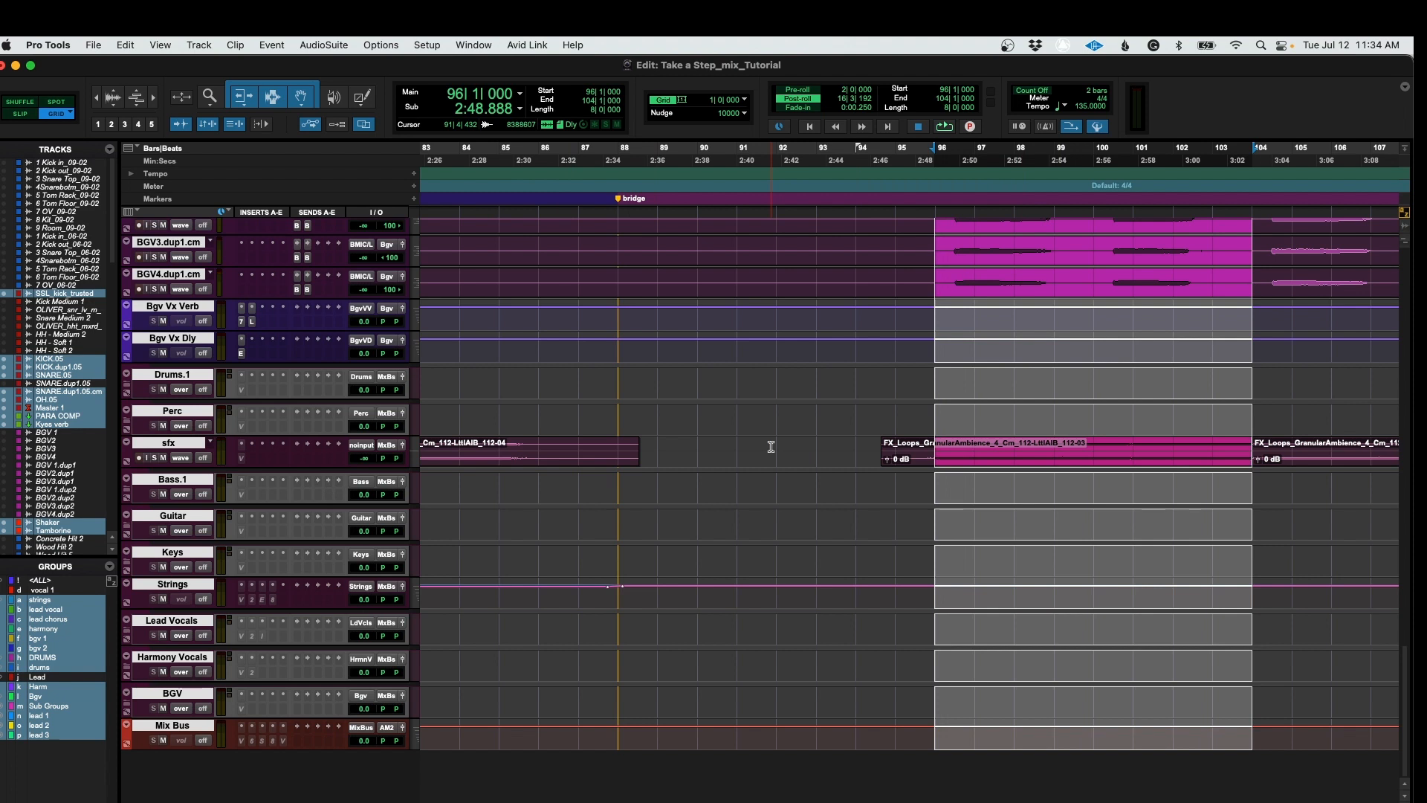
Step: Play the selection and raise the KICK.05 fader to about -11.3 dB and KICK.dp105 to about -15.3 dB
{"action": "key", "text": "super+equal"}
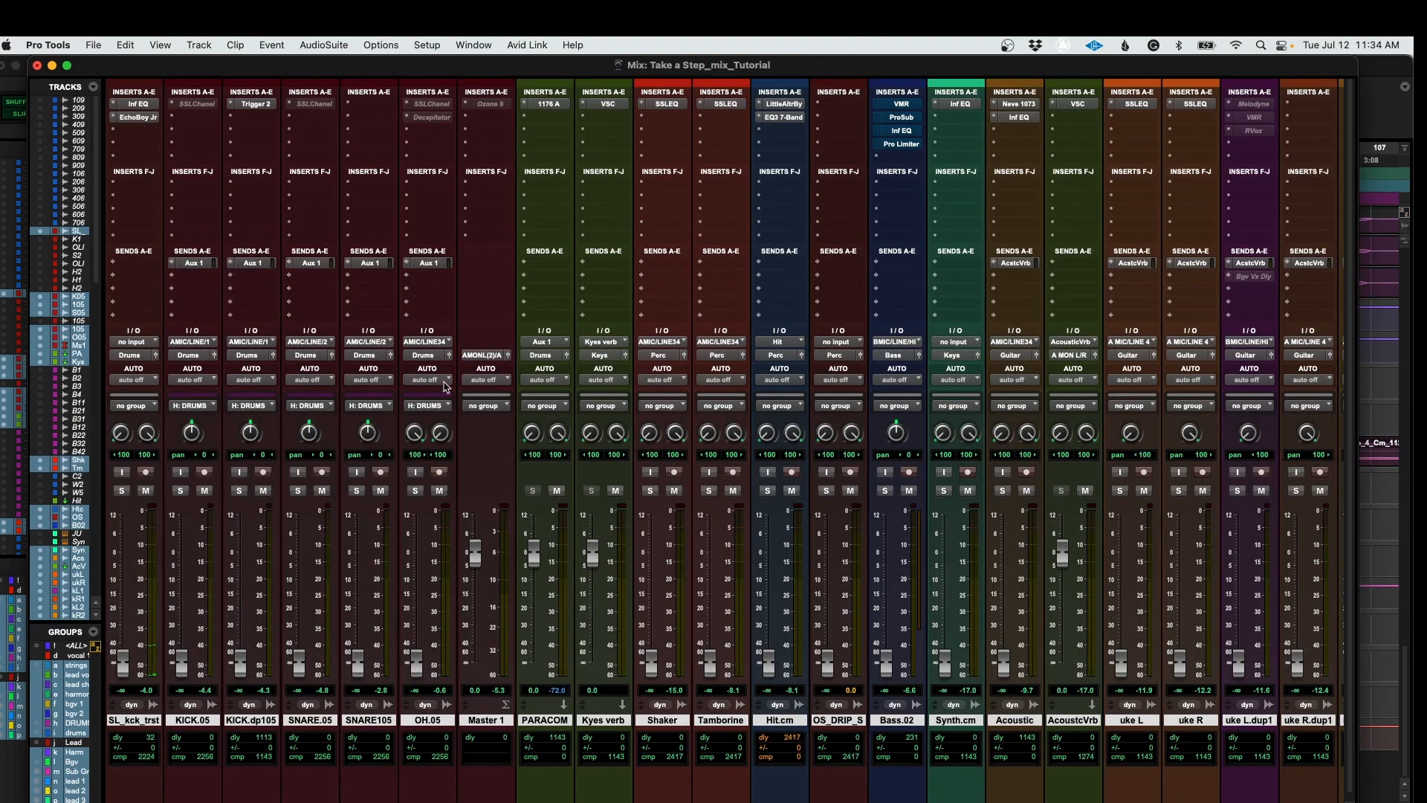
{"action": "key", "text": "space"}
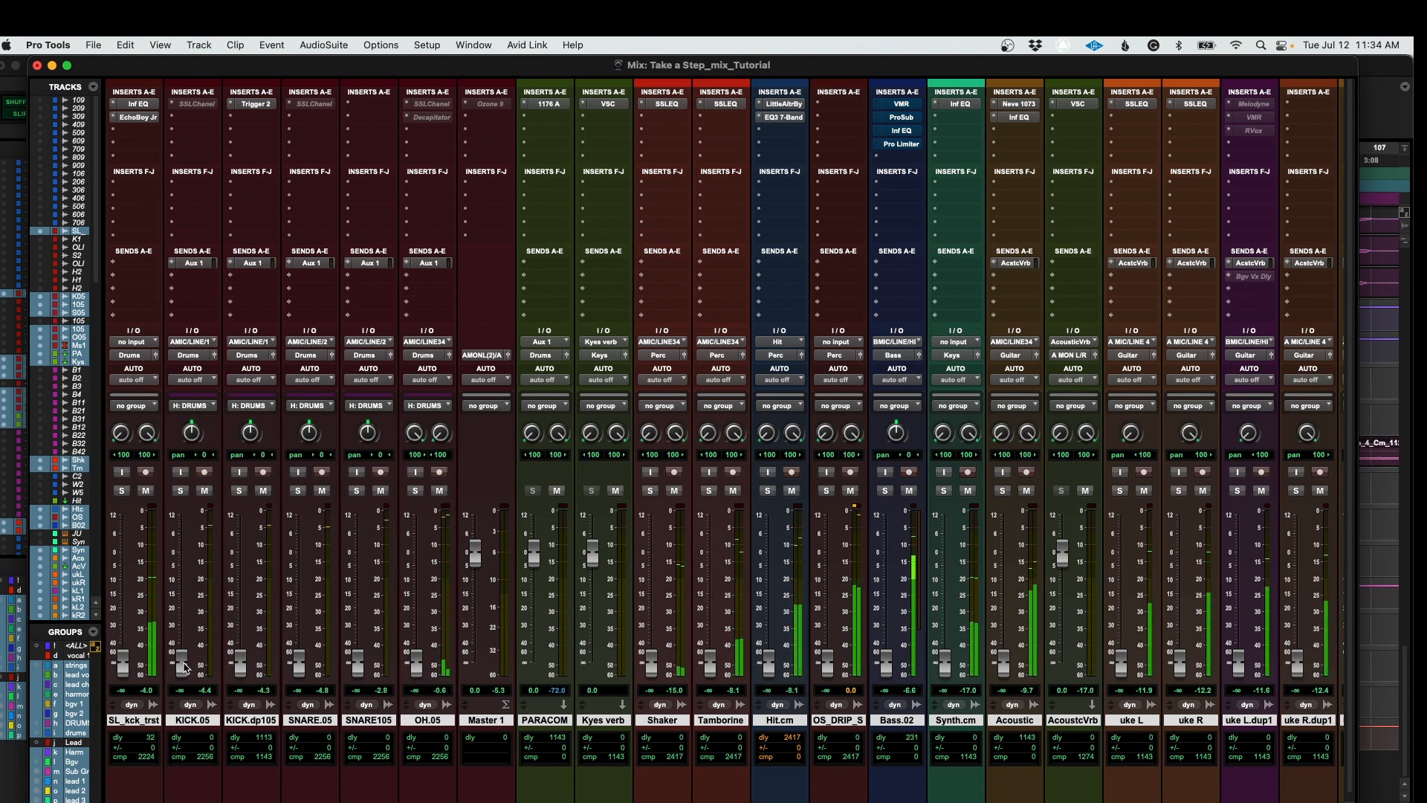
{"action": "left_click_drag", "start_coordinate": [186, 666], "coordinate": [186, 584]}
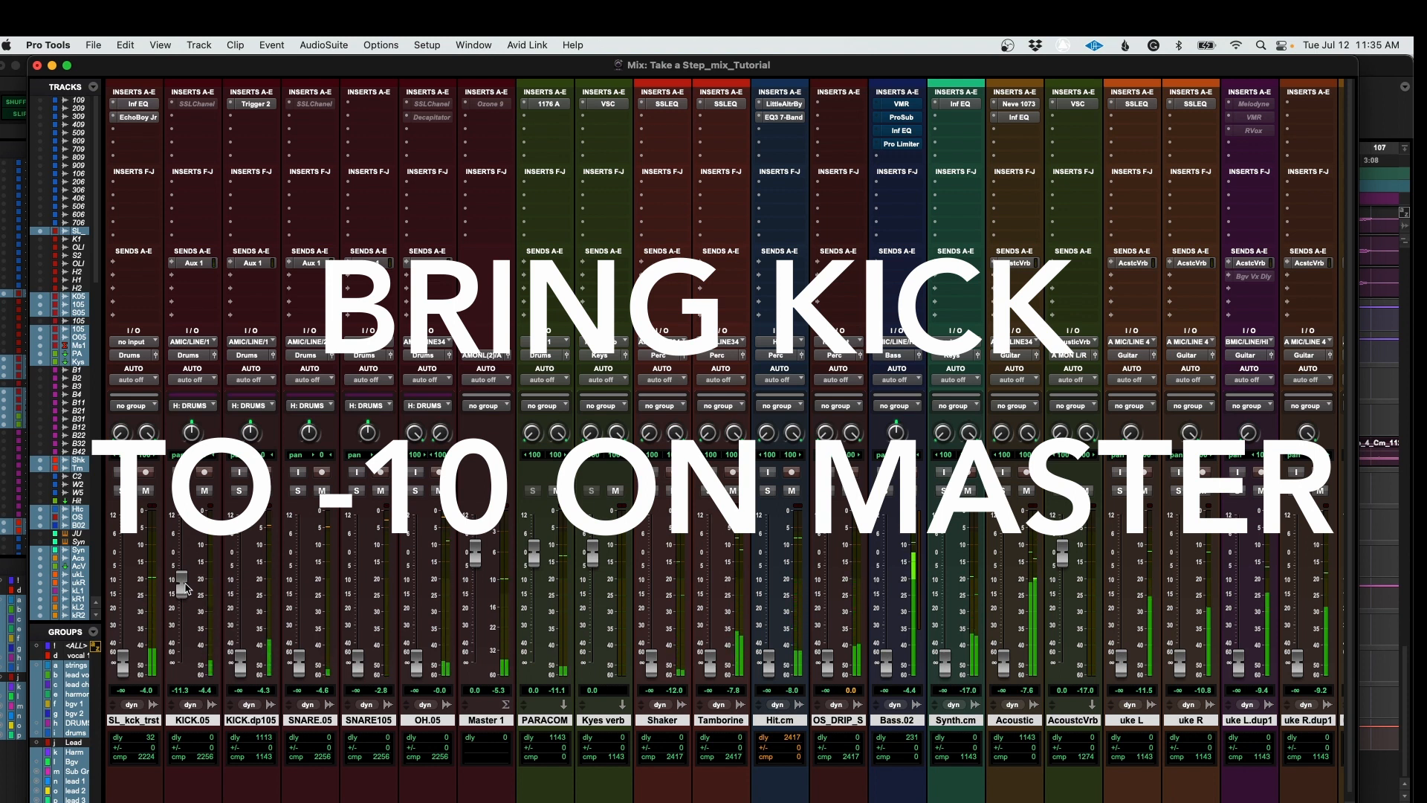
{"action": "left_click_drag", "start_coordinate": [240, 660], "coordinate": [235, 602]}
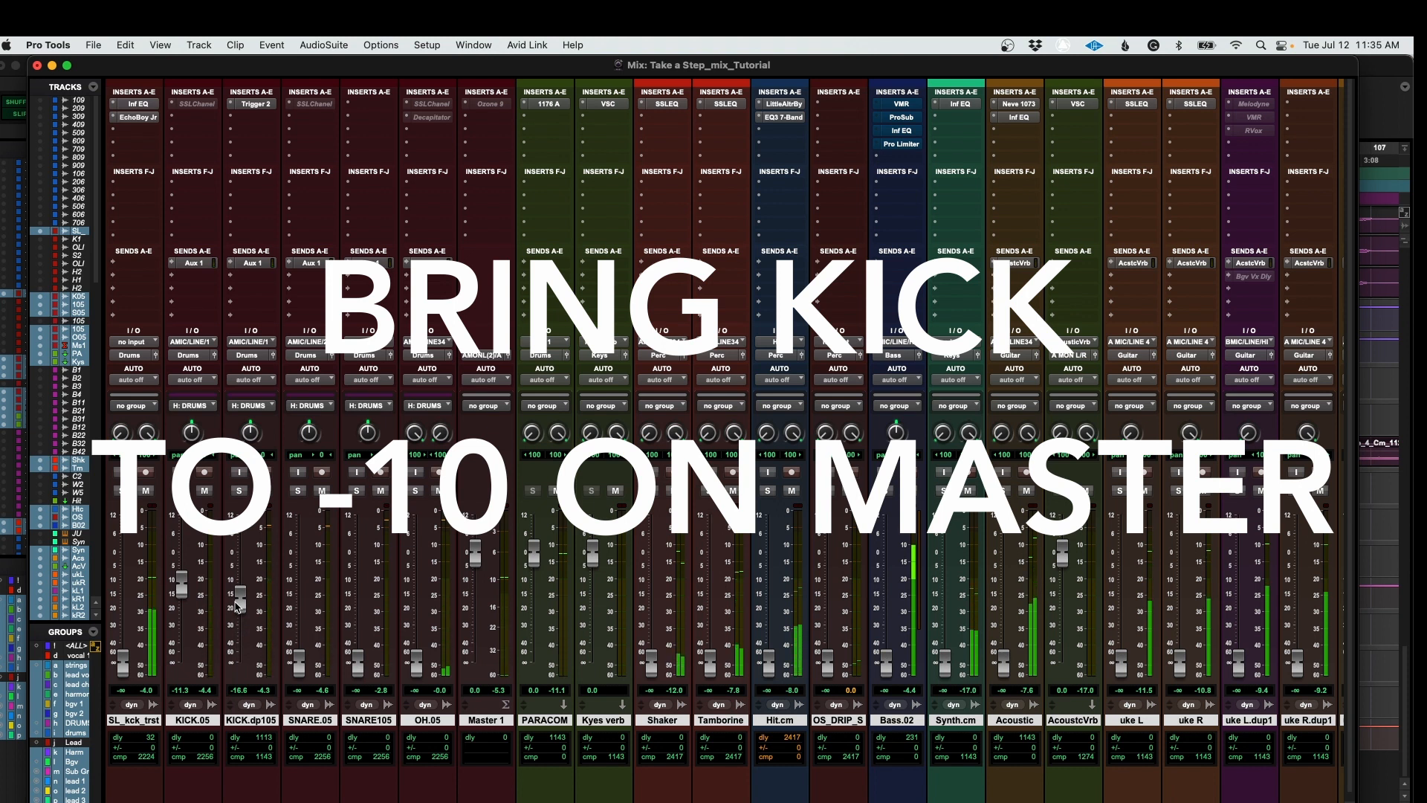
{"action": "left_click_drag", "start_coordinate": [237, 606], "coordinate": [240, 602]}
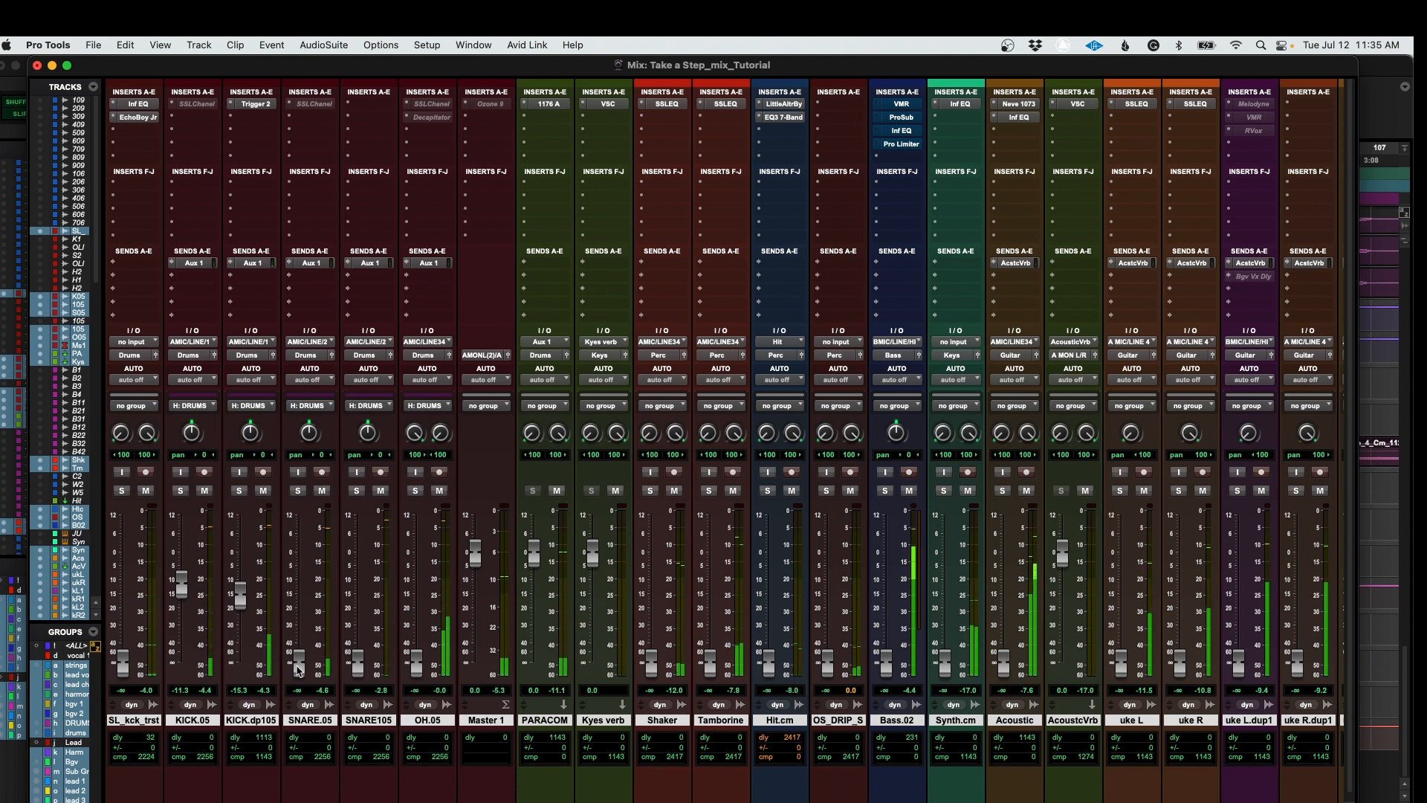
Step: Bring up the SNARE.05 and SNARE105 faders and lower the drum group so they sit at about -14.3 dB and -21.4 dB
{"action": "left_click_drag", "start_coordinate": [296, 661], "coordinate": [290, 584]}
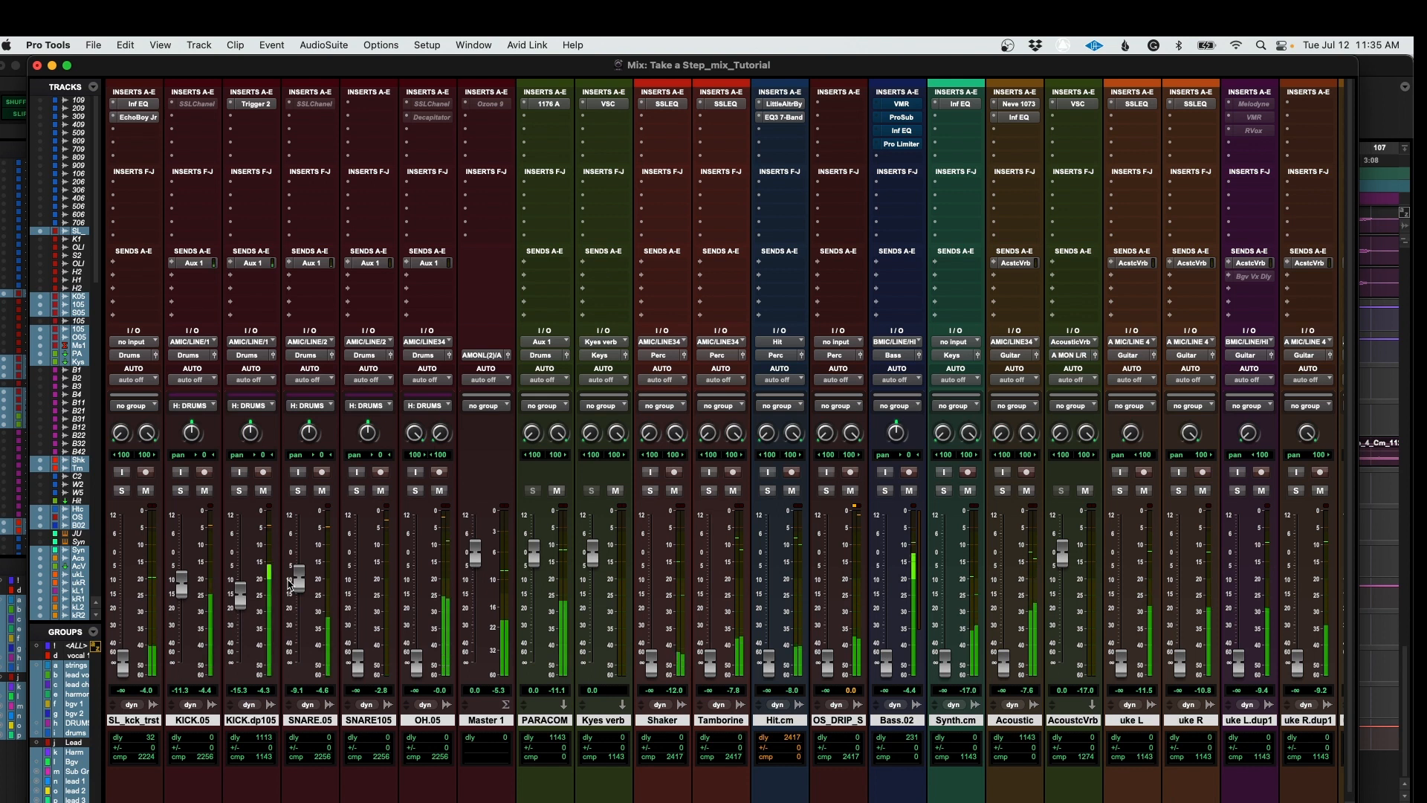
{"action": "left_click_drag", "start_coordinate": [289, 584], "coordinate": [289, 587]}
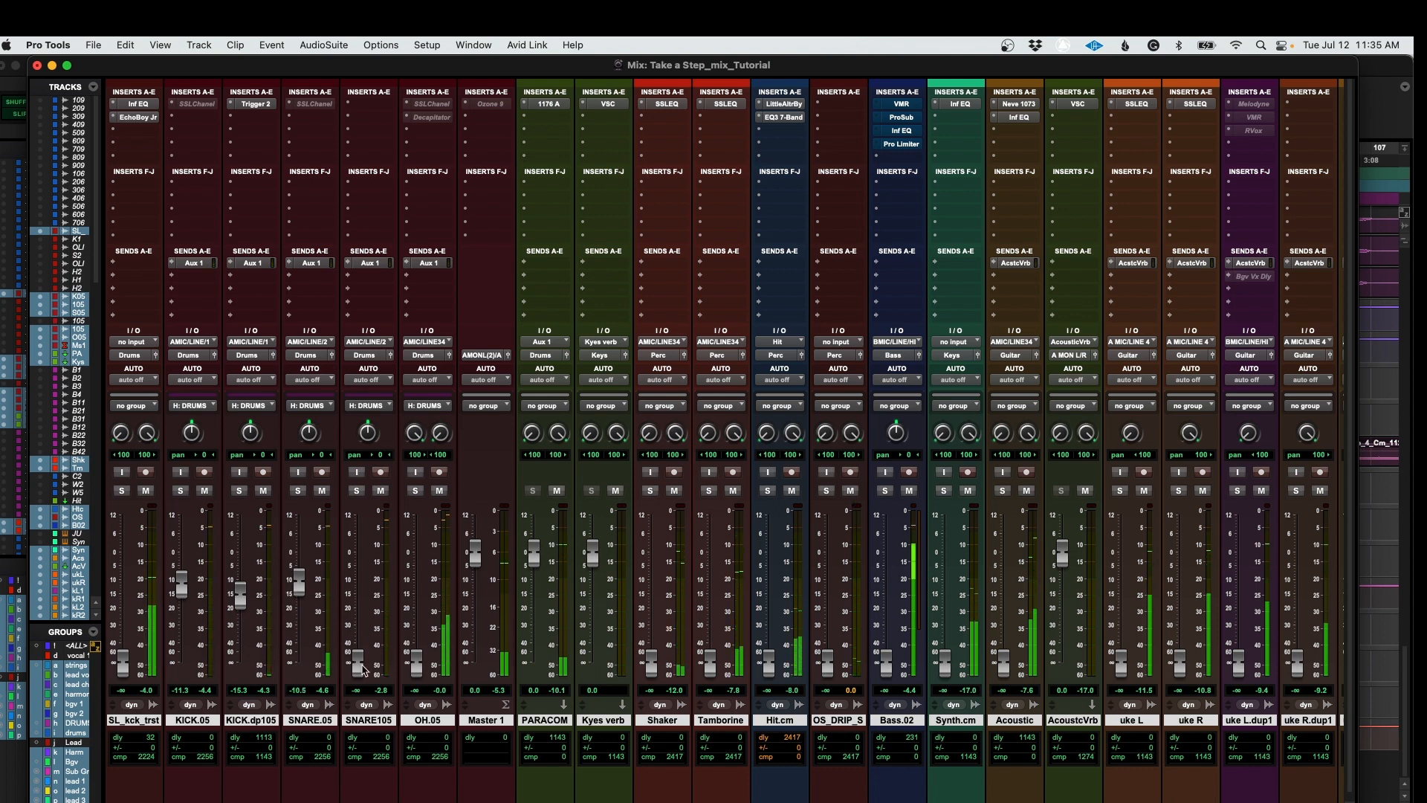
{"action": "left_click_drag", "start_coordinate": [357, 660], "coordinate": [357, 606]}
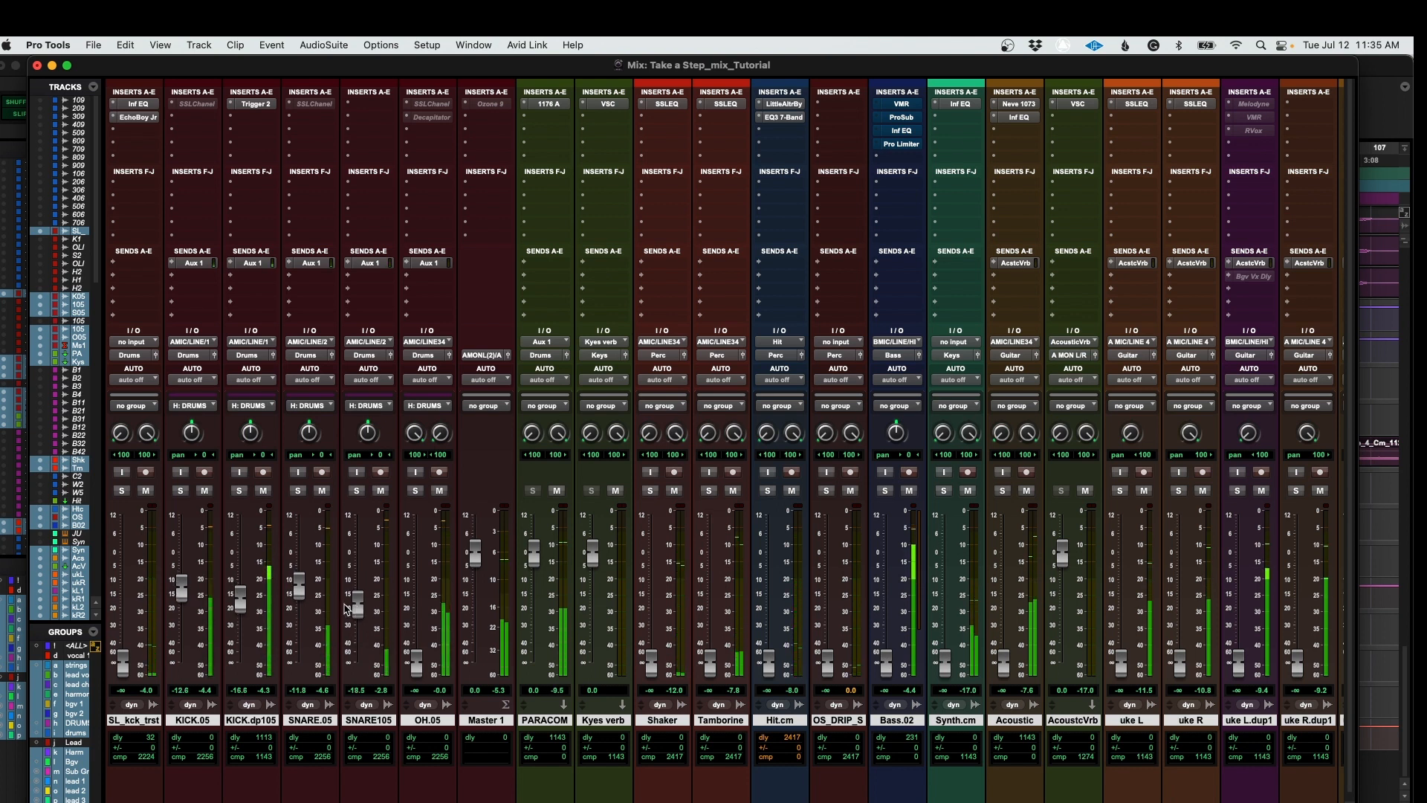
{"action": "left_click_drag", "start_coordinate": [354, 606], "coordinate": [359, 614]}
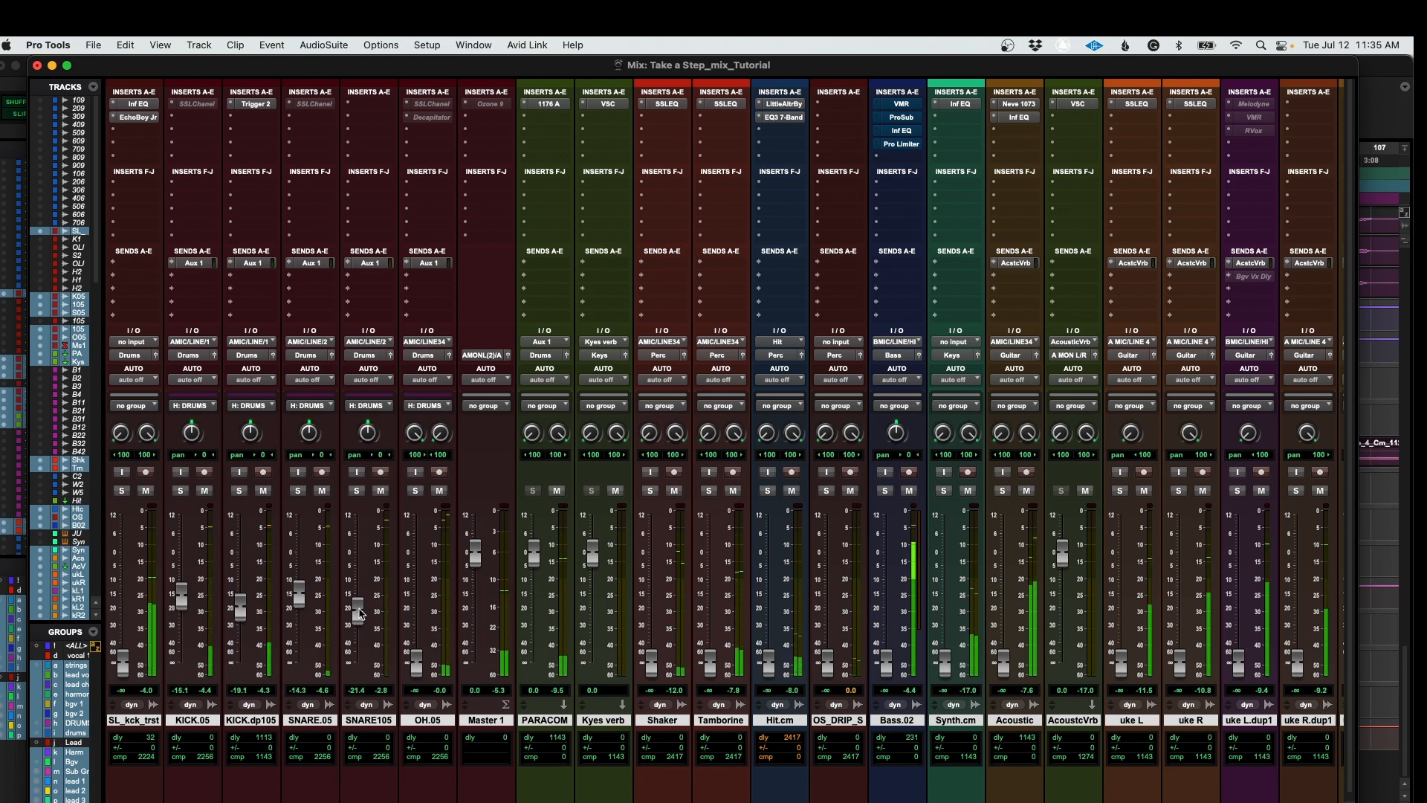
Step: Raise the OH.05 overhead fader to about -14.2 dB
{"action": "left_click_drag", "start_coordinate": [415, 660], "coordinate": [410, 596]}
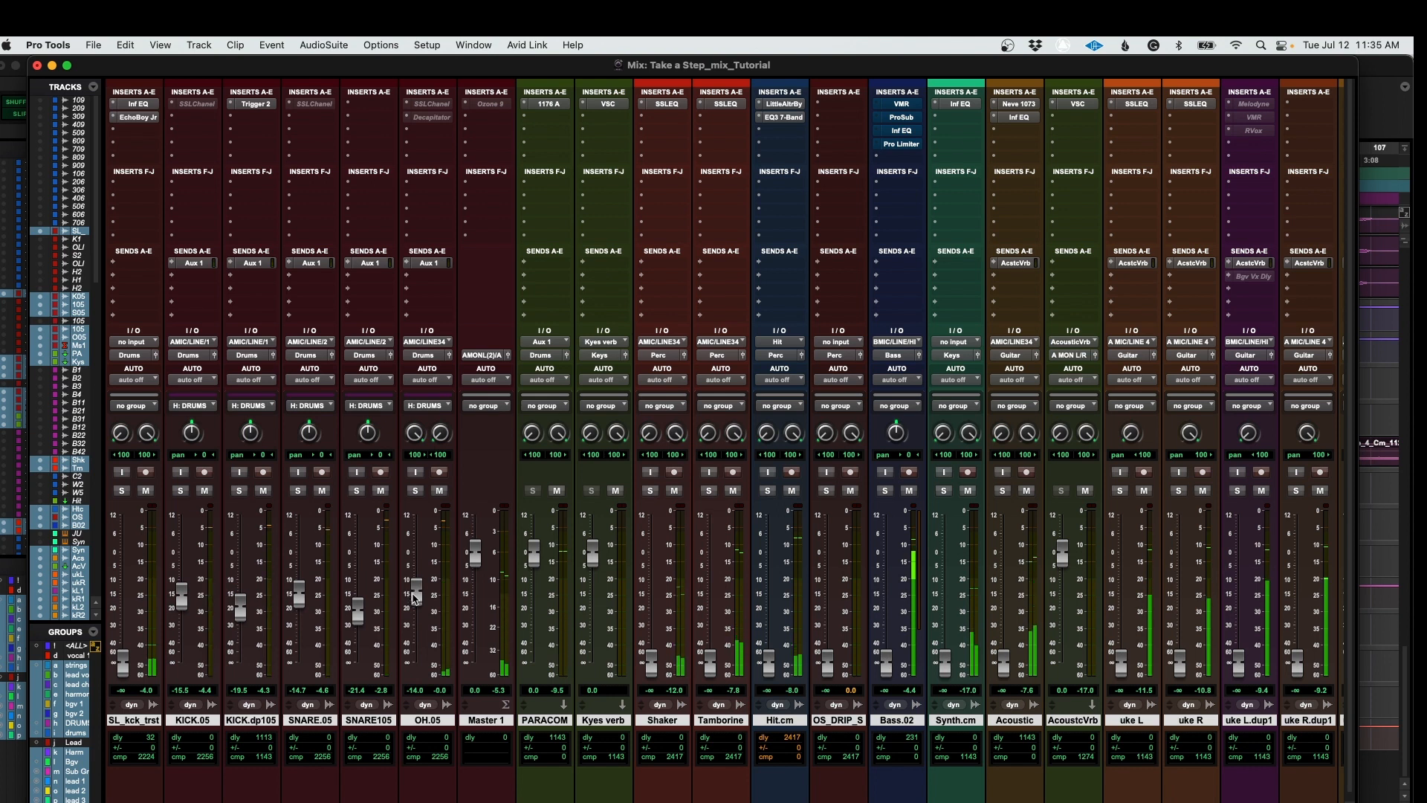
{"action": "left_click_drag", "start_coordinate": [414, 597], "coordinate": [420, 597]}
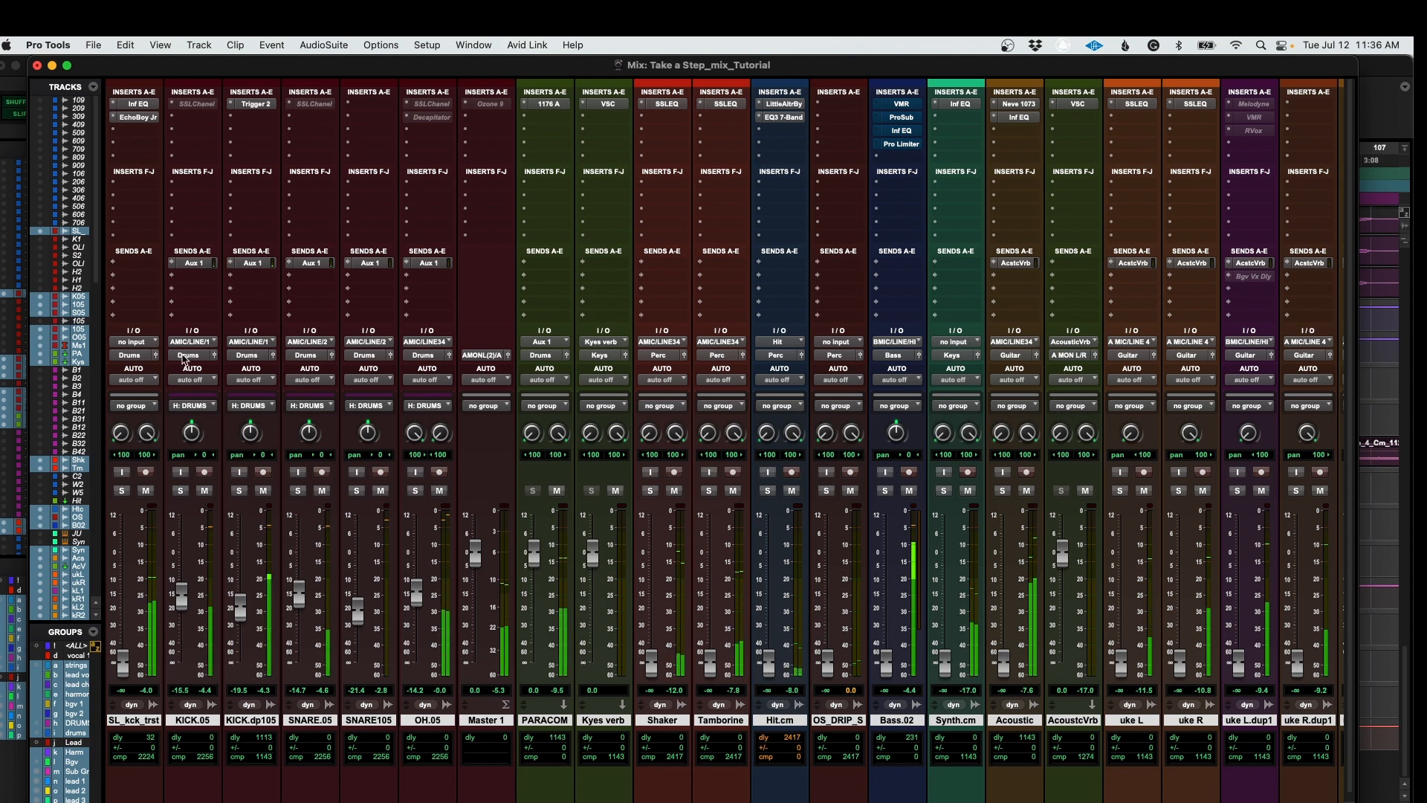
Step: Open the OH.05 send to Aux 1 and the 1176 A compressor, and compare the drums with PARA COMP muted and unmuted
{"action": "left_click", "coordinate": [448, 268]}
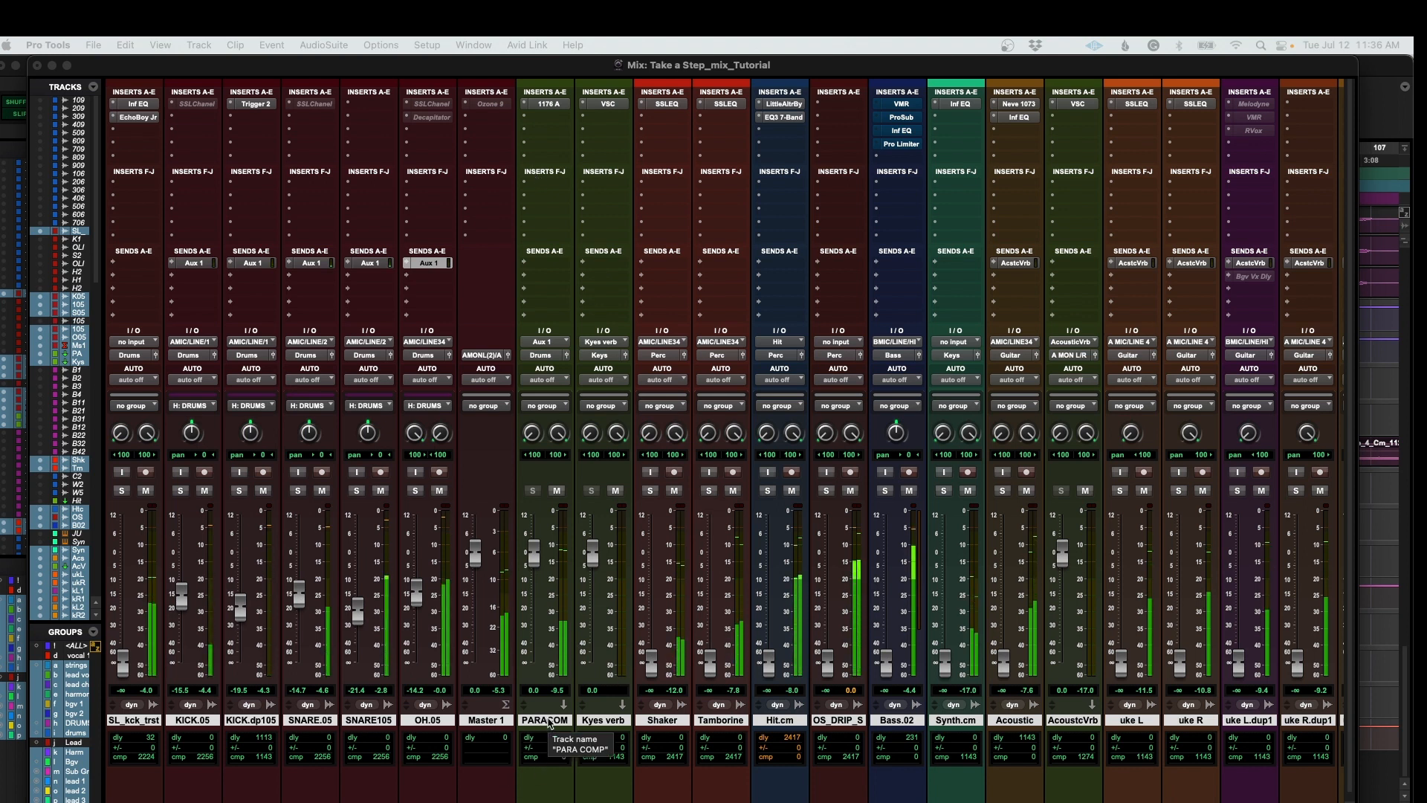
{"action": "left_click", "coordinate": [545, 105]}
{"action": "left_click", "coordinate": [545, 106]}
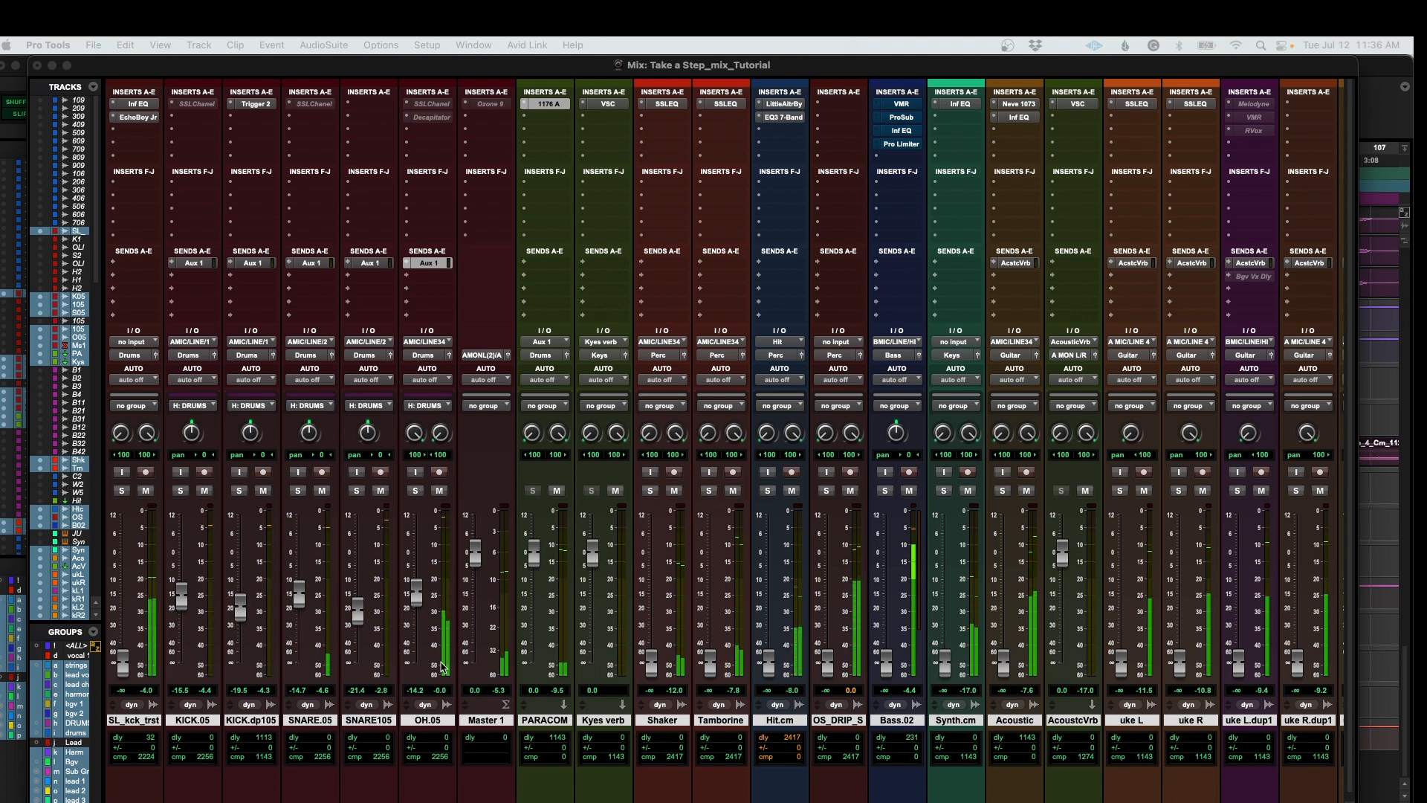
{"action": "left_click", "coordinate": [557, 490]}
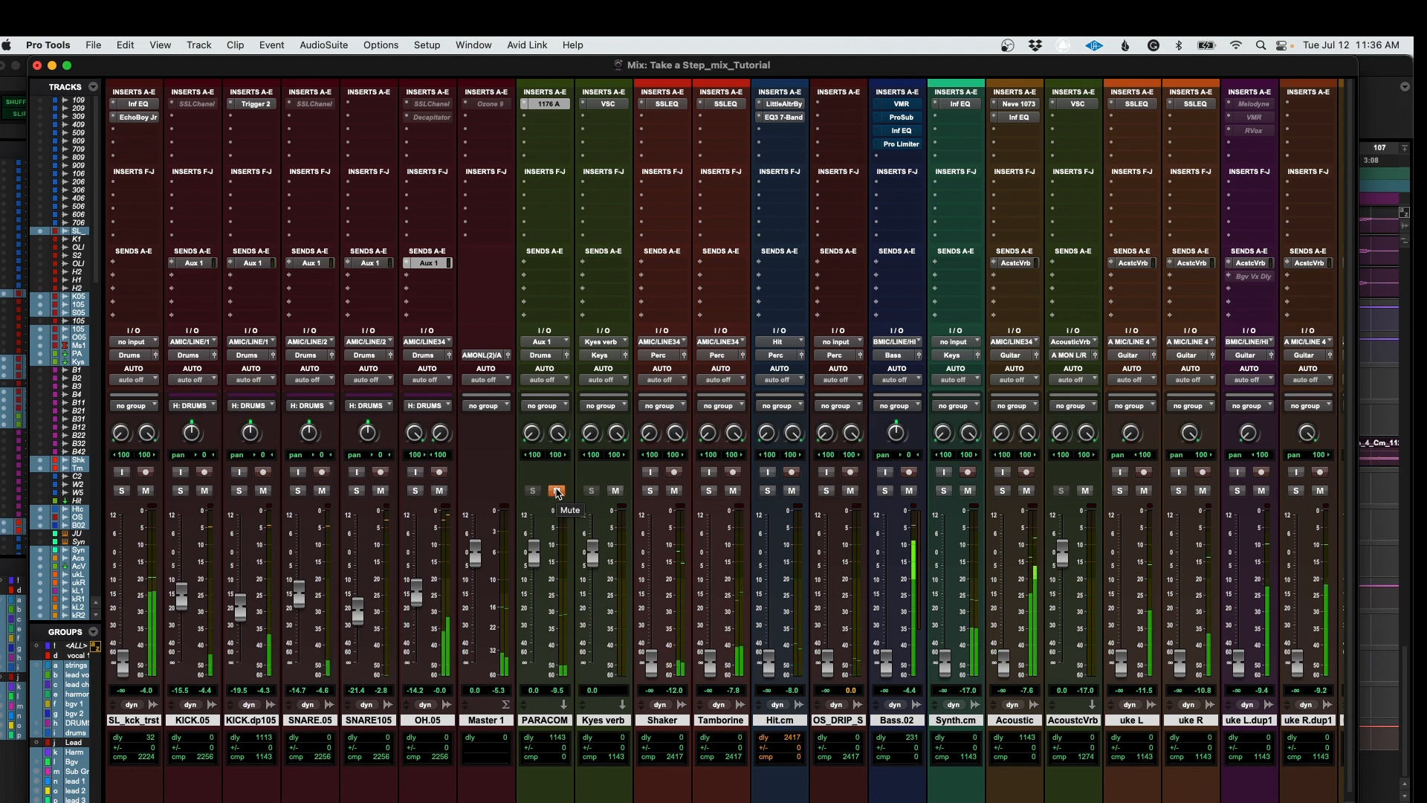
{"action": "left_click", "coordinate": [557, 491]}
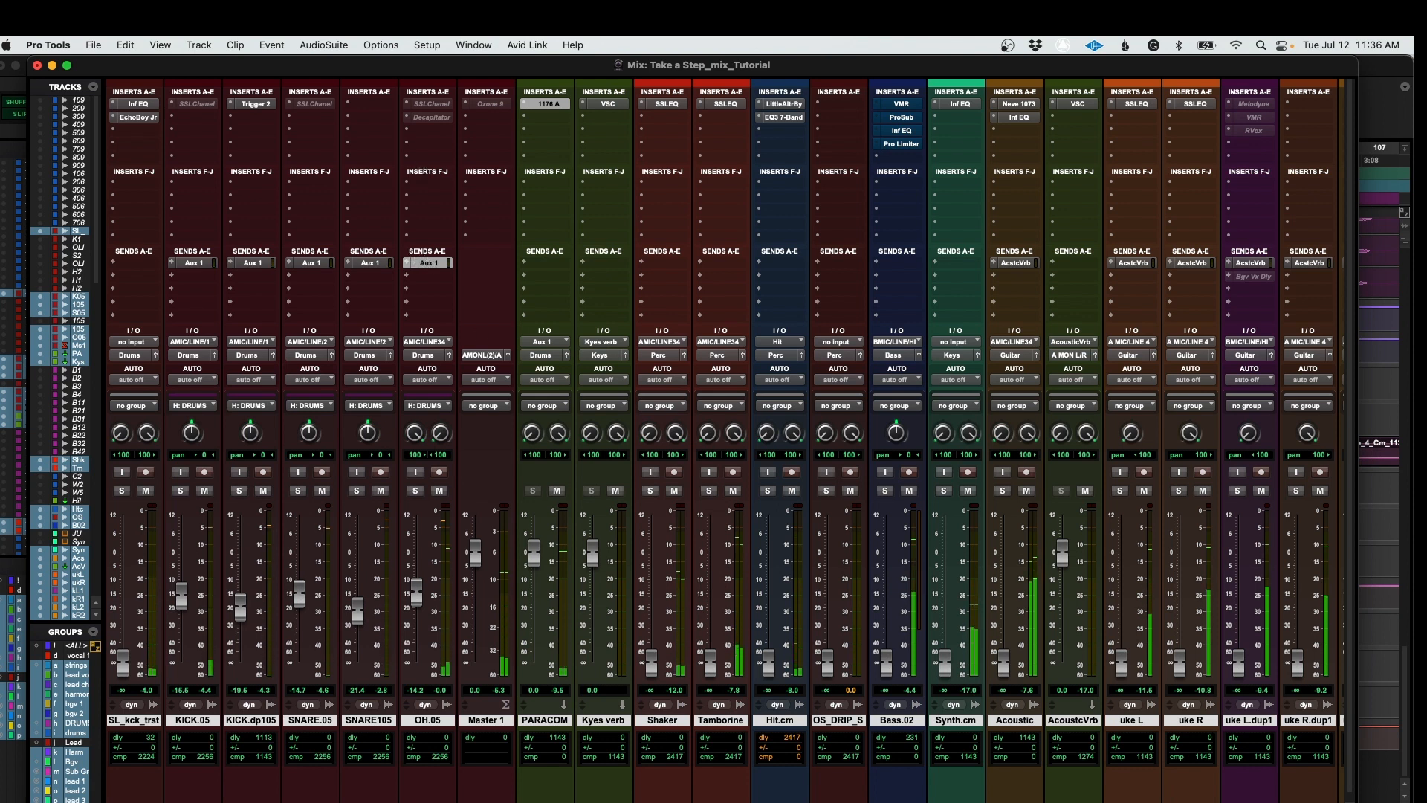
Step: Bring the OH.05 send window into view and raise its Aux 1 send level to -15.0 dB
{"action": "left_click_drag", "start_coordinate": [1100, 801], "coordinate": [696, 243]}
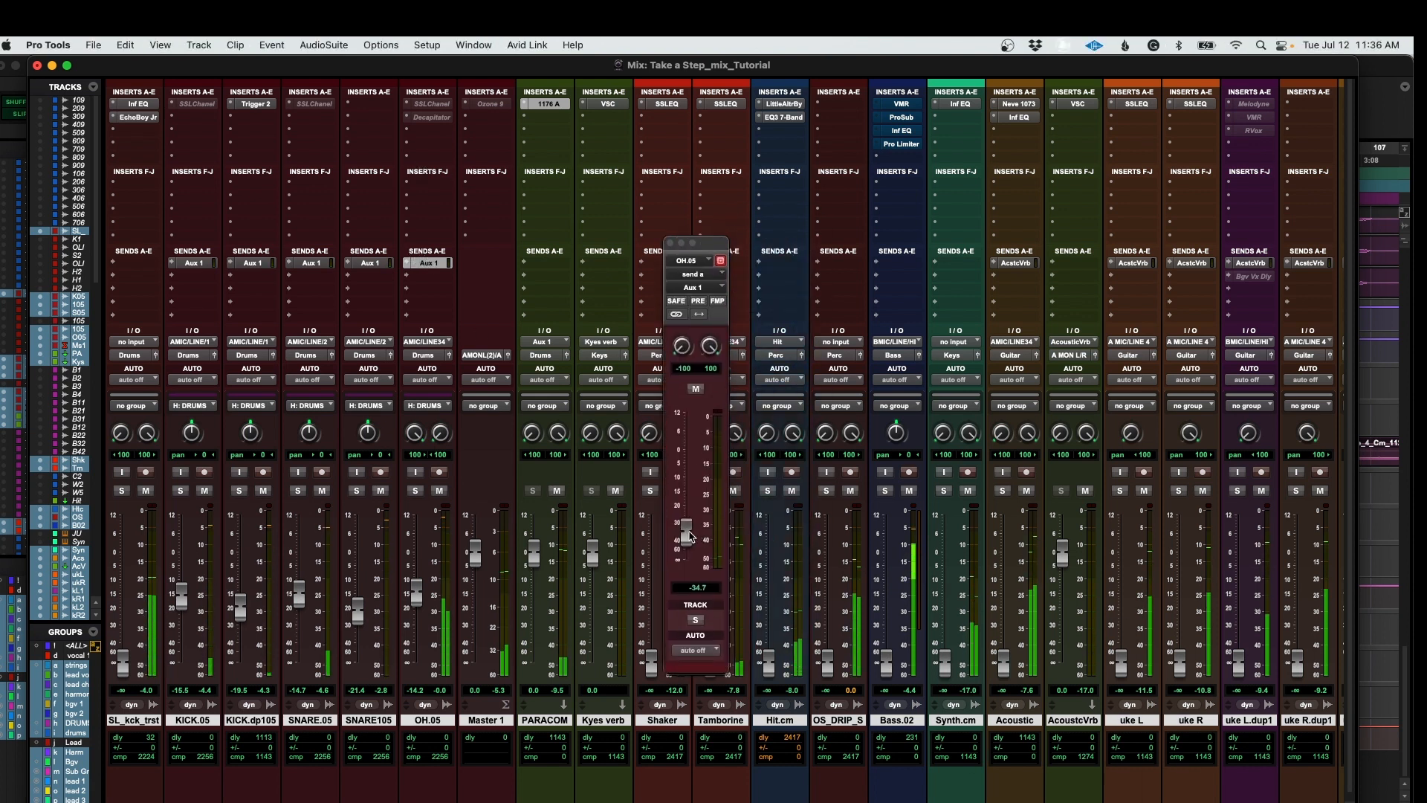
{"action": "left_click_drag", "start_coordinate": [689, 535], "coordinate": [690, 488]}
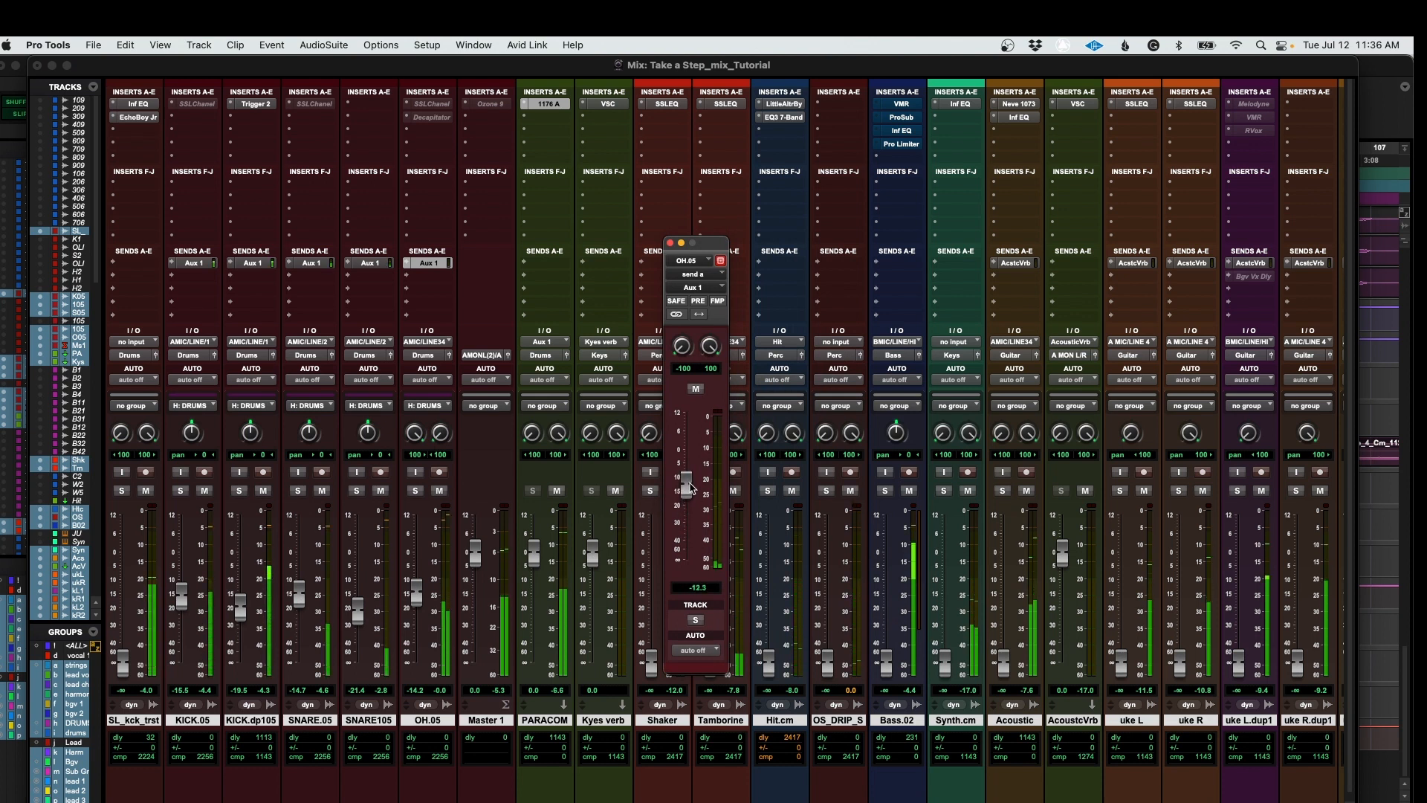
{"action": "left_click_drag", "start_coordinate": [691, 488], "coordinate": [691, 494]}
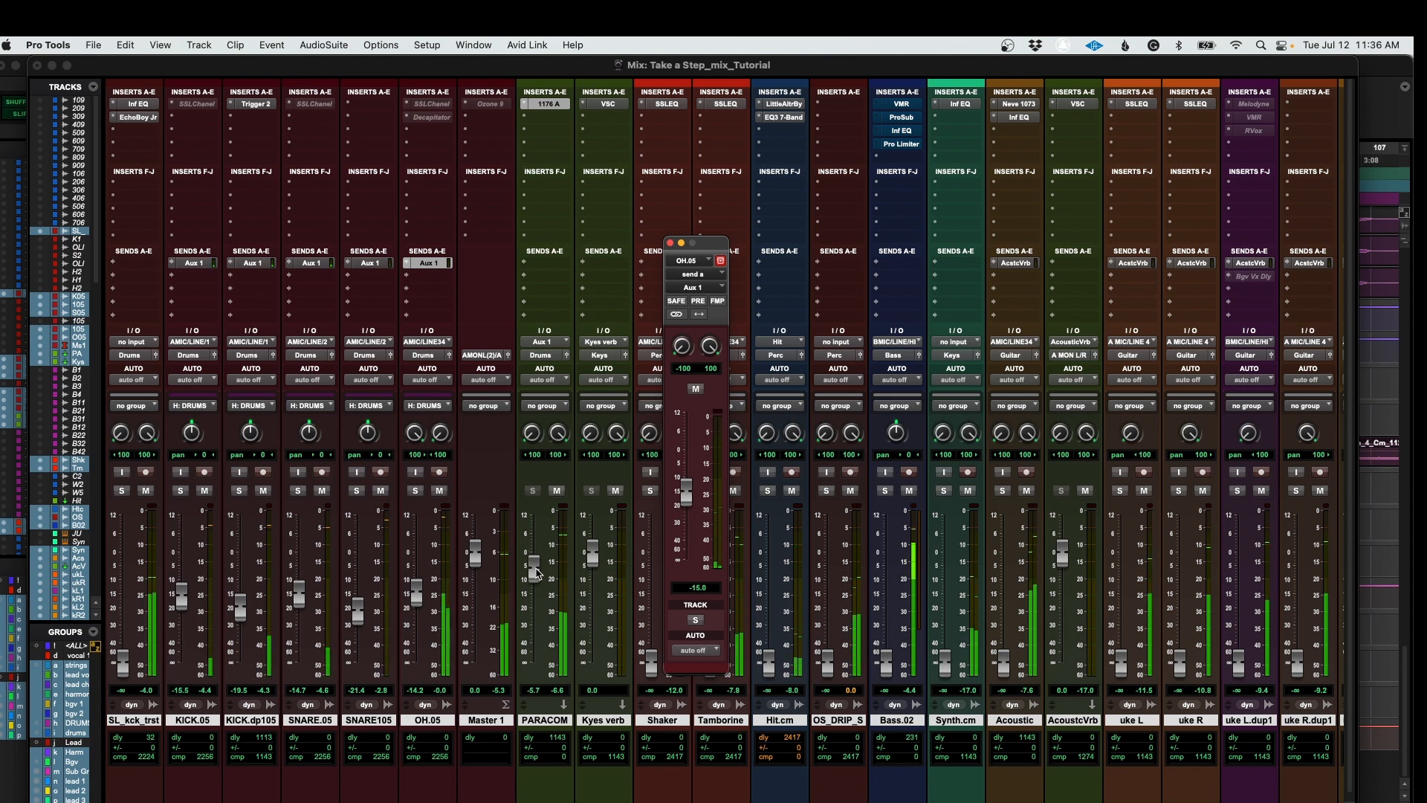
Step: Lower the PARA COMP fader to about -6.8 dB and raise the drum group until SNARE.05 sits at about -12.9 dB
{"action": "left_click_drag", "start_coordinate": [535, 559], "coordinate": [537, 576]}
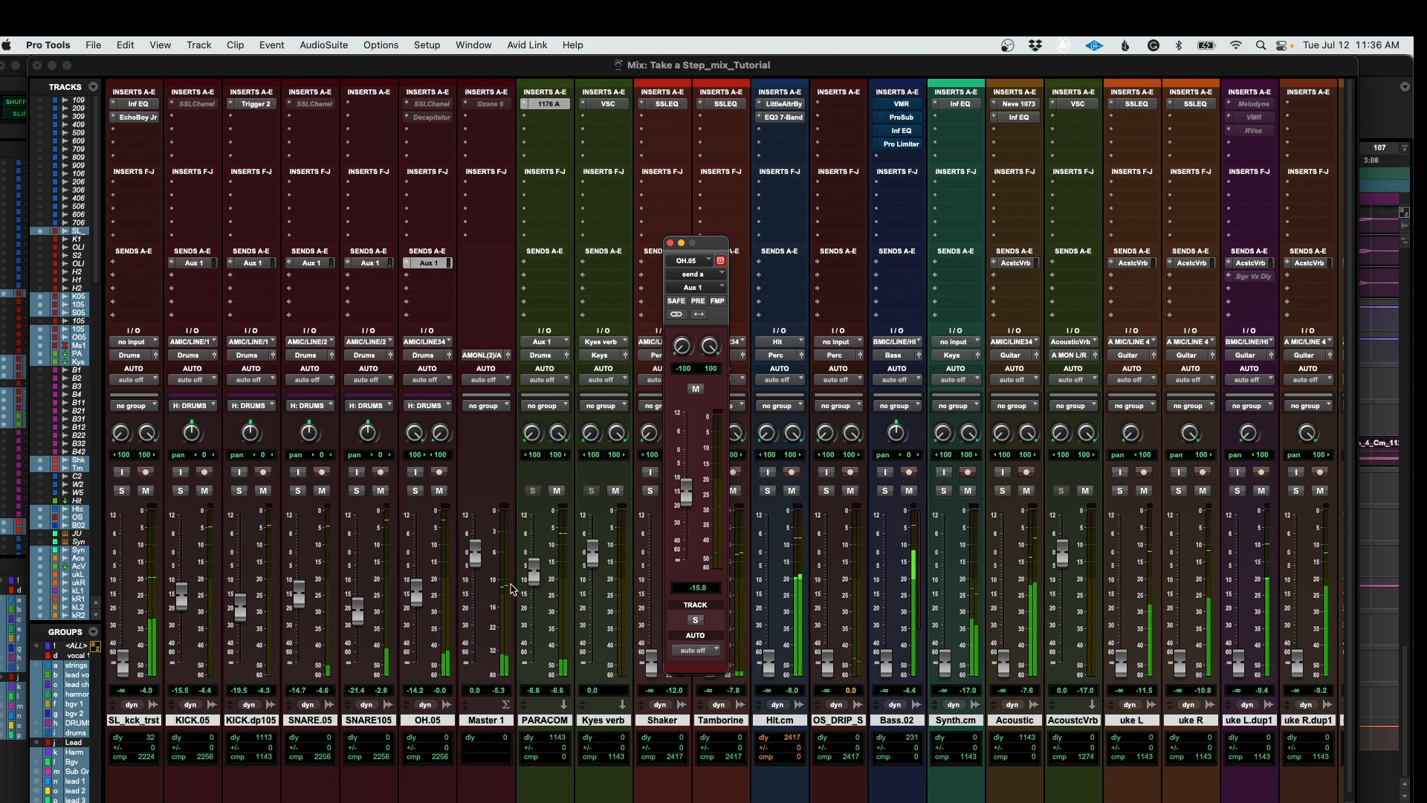
{"action": "left_click_drag", "start_coordinate": [301, 604], "coordinate": [301, 595]}
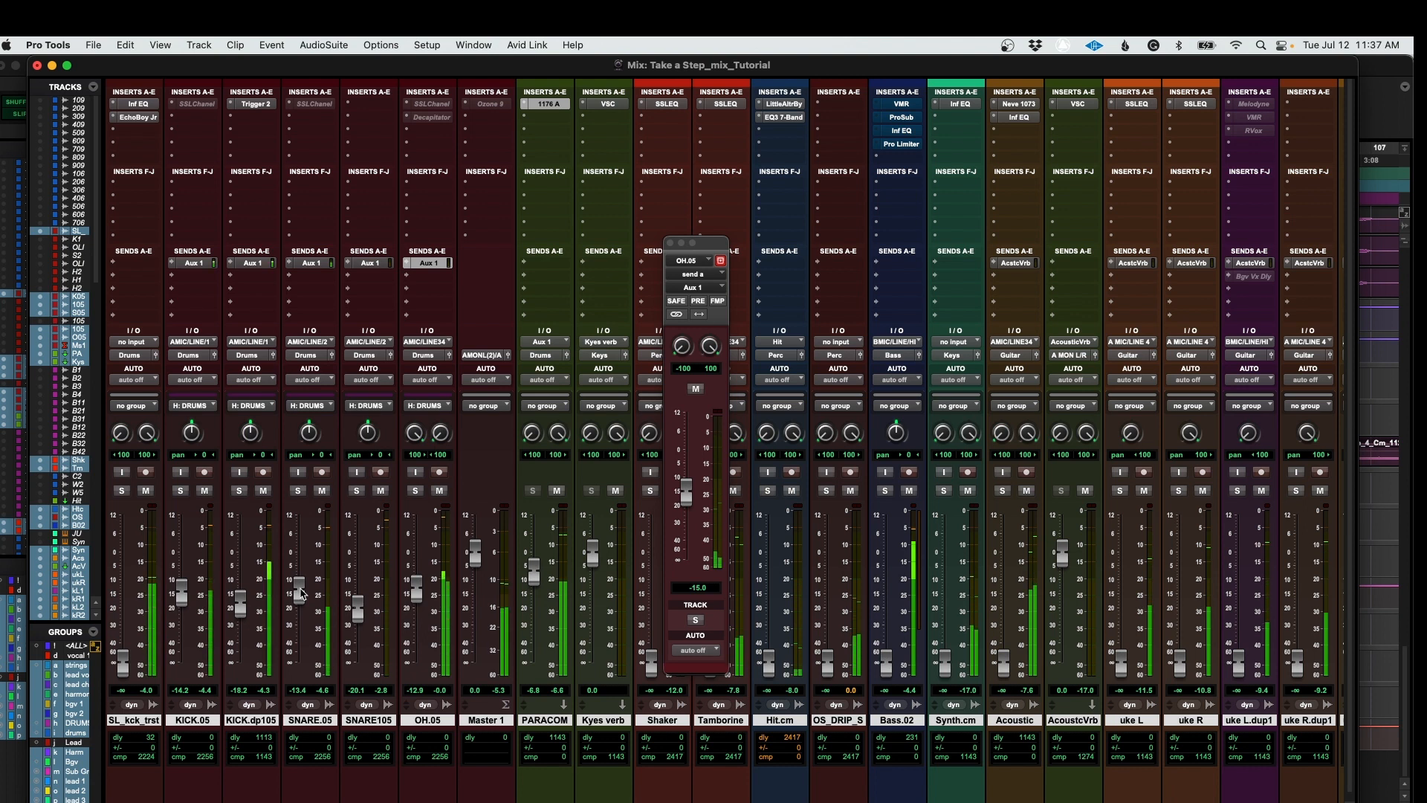
{"action": "left_click_drag", "start_coordinate": [300, 594], "coordinate": [301, 592]}
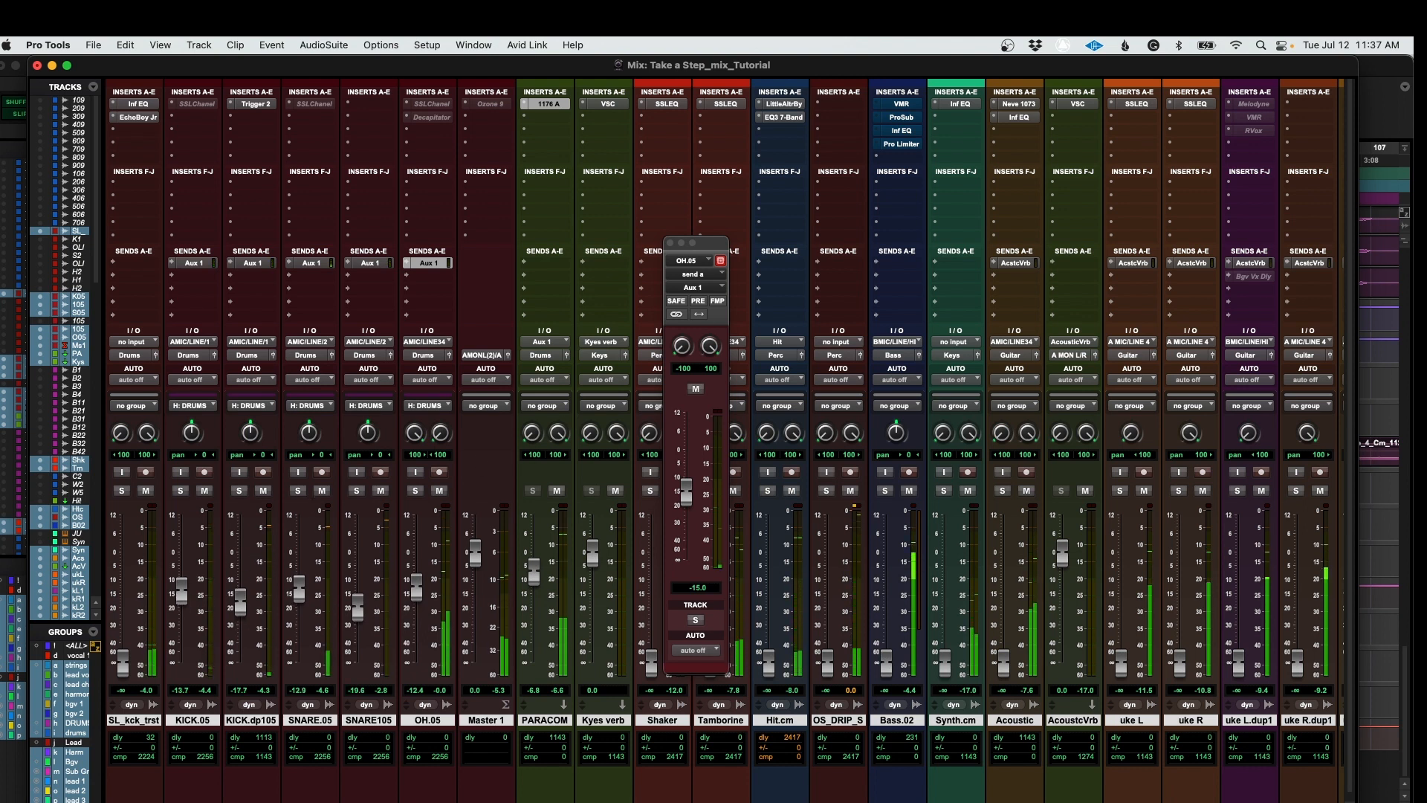
Step: Stop playback and select bars 88 to 96 at the start of the bridge across the tracks
{"action": "key", "text": "super+equal"}
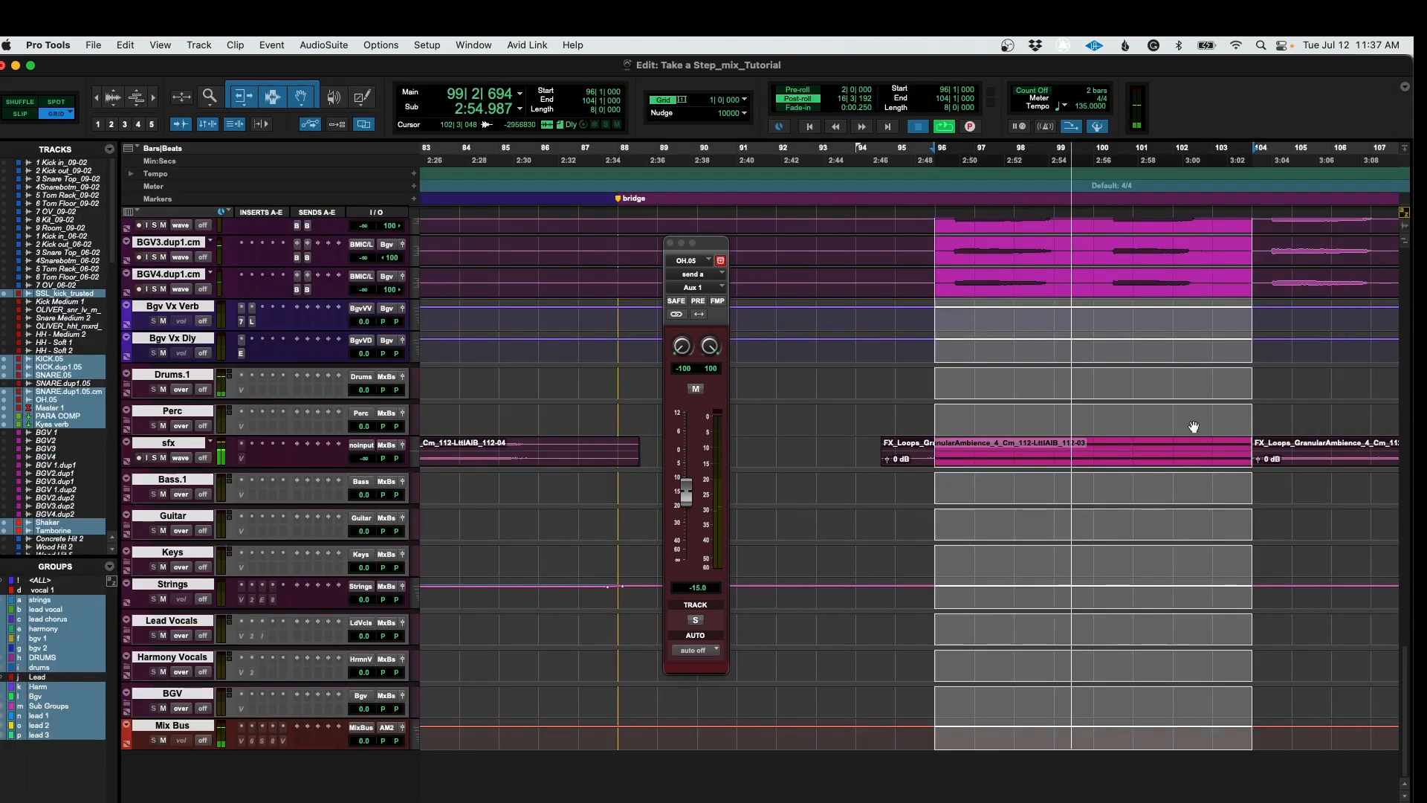
{"action": "key", "text": "space"}
{"action": "scroll", "coordinate": [818, 372], "scroll_direction": "up", "scroll_amount": 15}
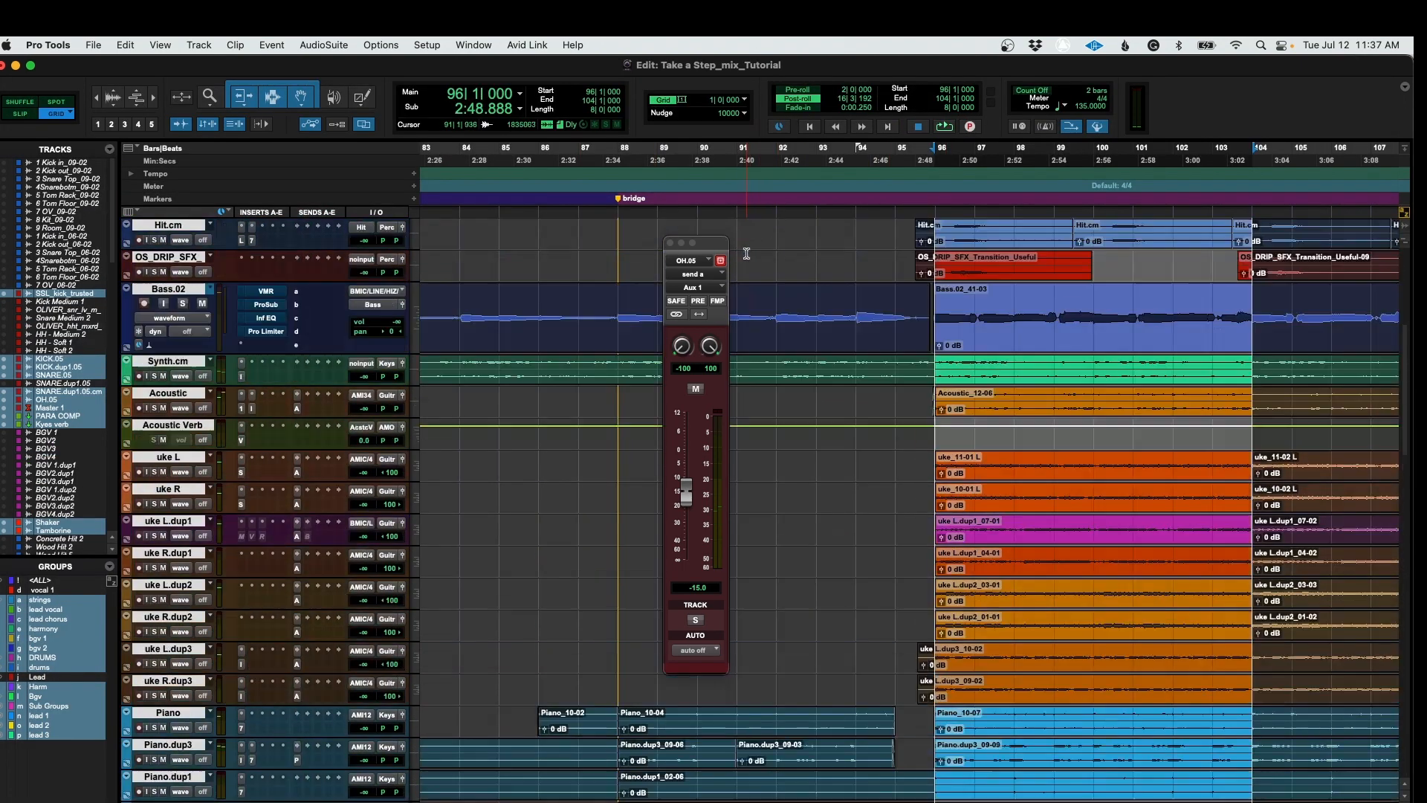
{"action": "scroll", "coordinate": [754, 257], "scroll_direction": "up", "scroll_amount": 8}
{"action": "left_click_drag", "start_coordinate": [615, 214], "coordinate": [929, 214]}
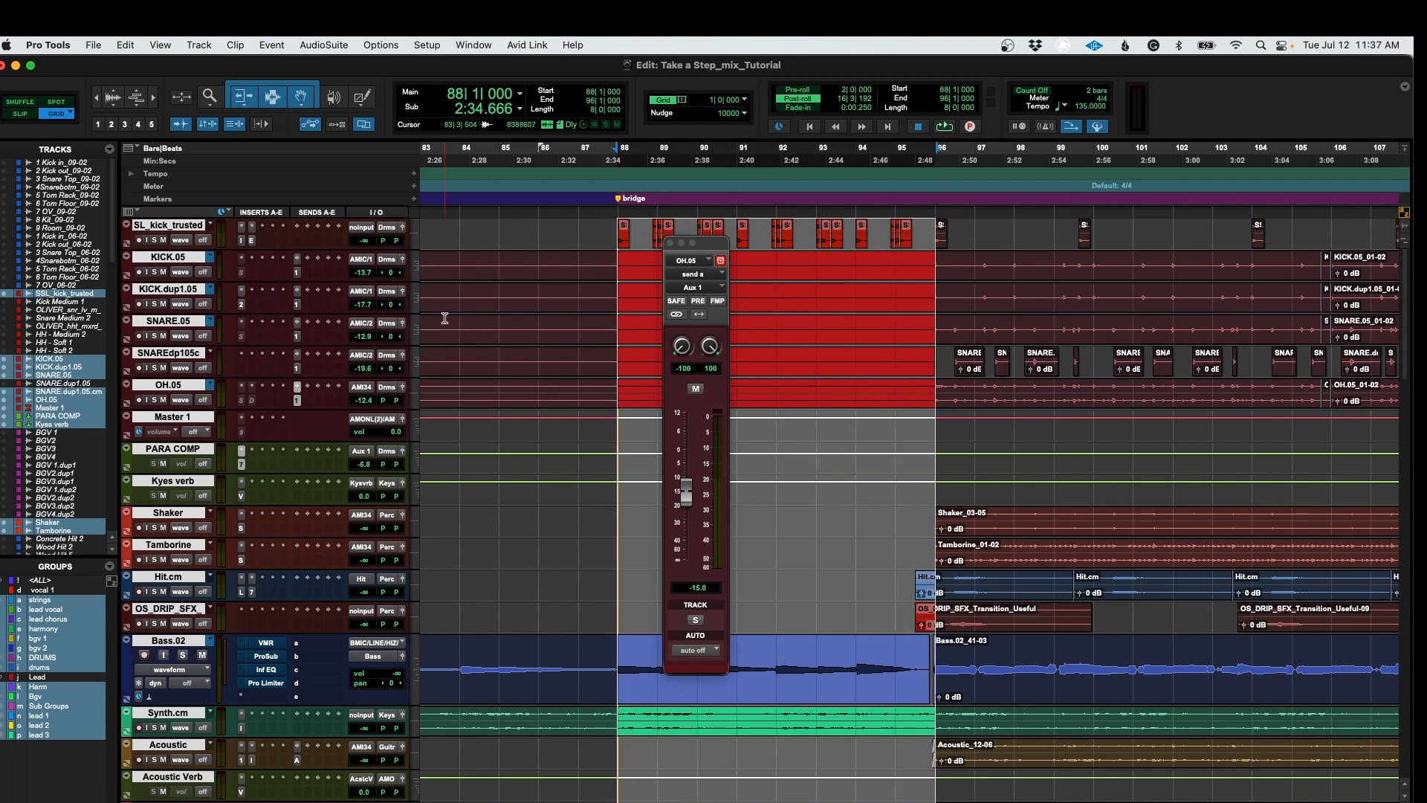
Step: Play the selected section, raise the SL_kick_trusted fader to about -7.3 dB, and close the OH.05 send window
{"action": "key", "text": "super+equal"}
{"action": "key", "text": "space"}
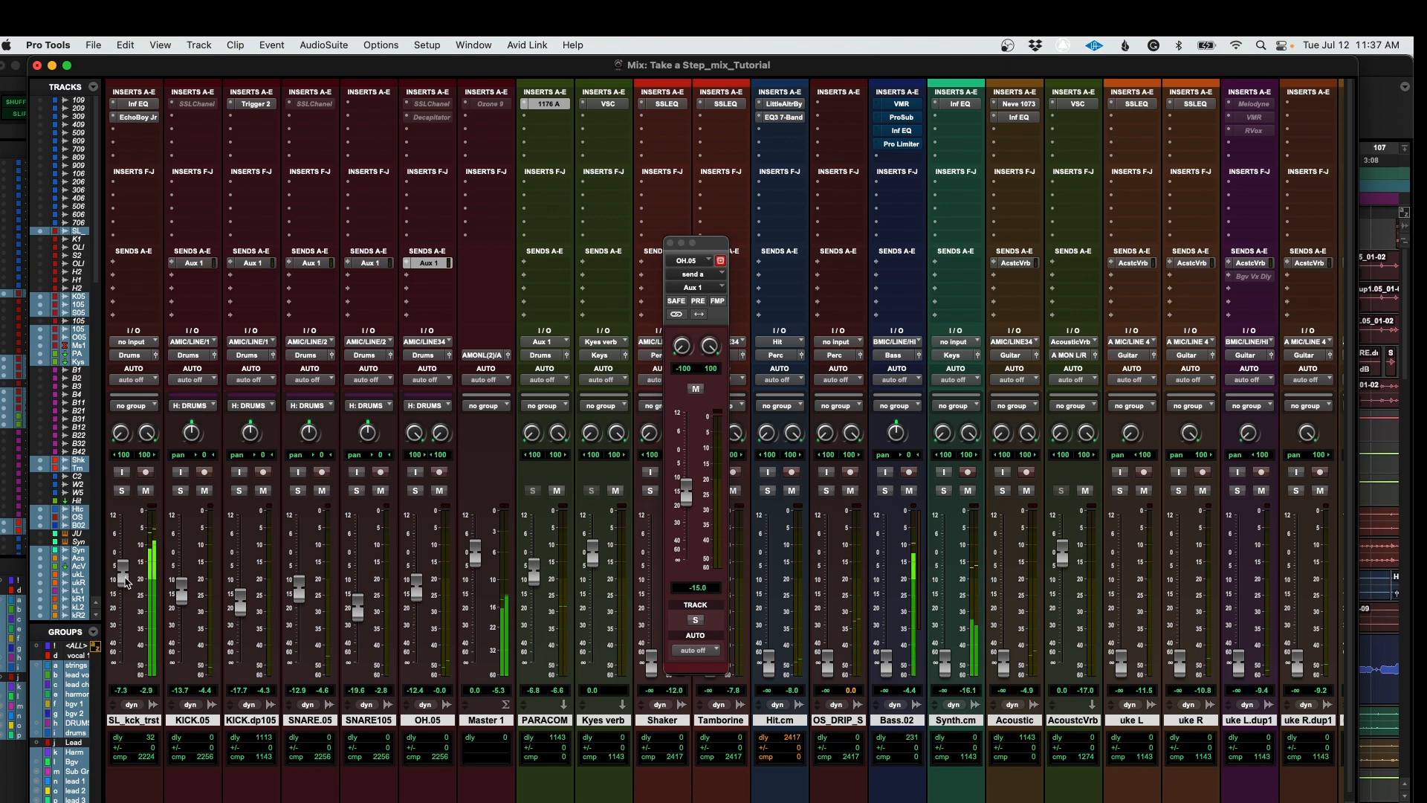
{"action": "left_click", "coordinate": [670, 243]}
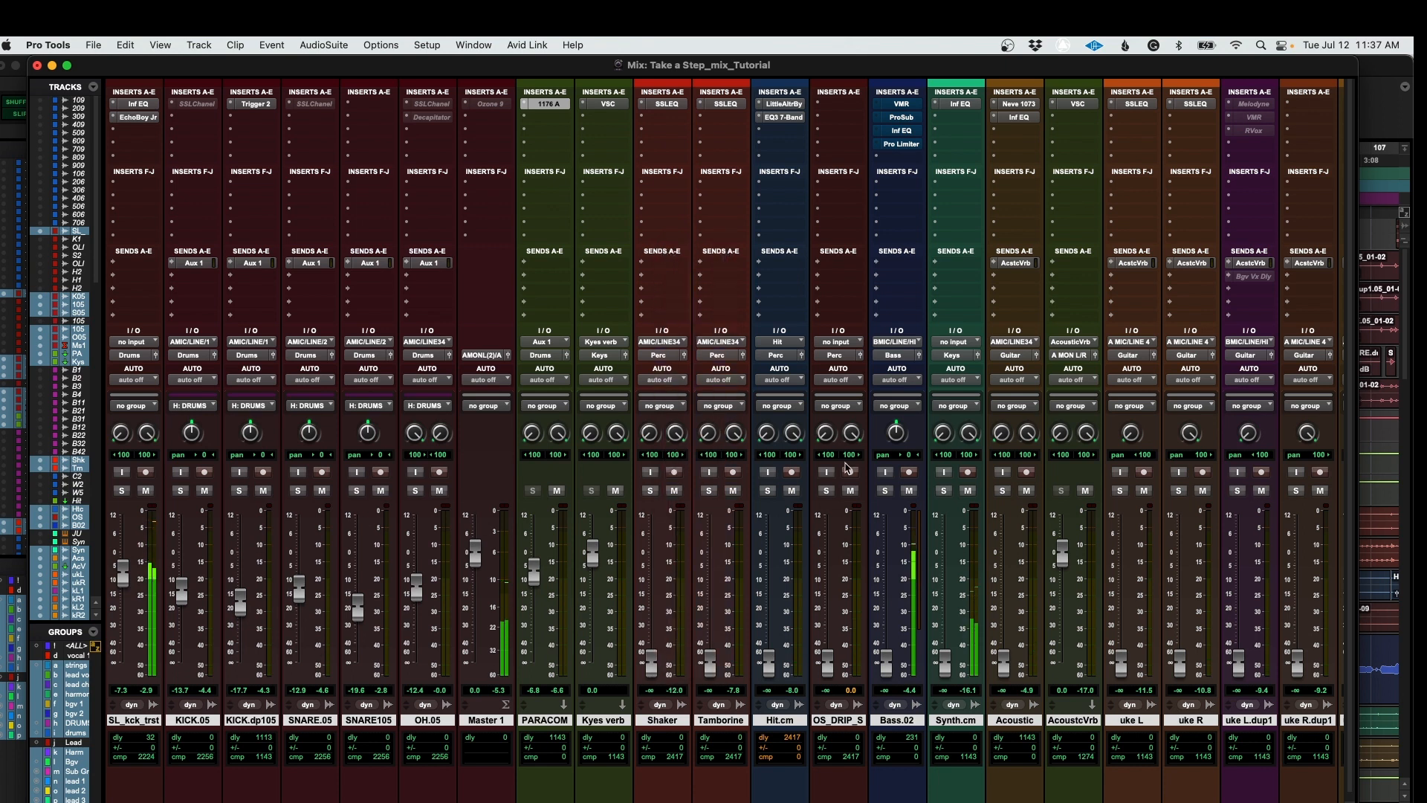
Step: Move the playback selection to bars 96 to 106 across the tracks and play it
{"action": "key", "text": "super+equal"}
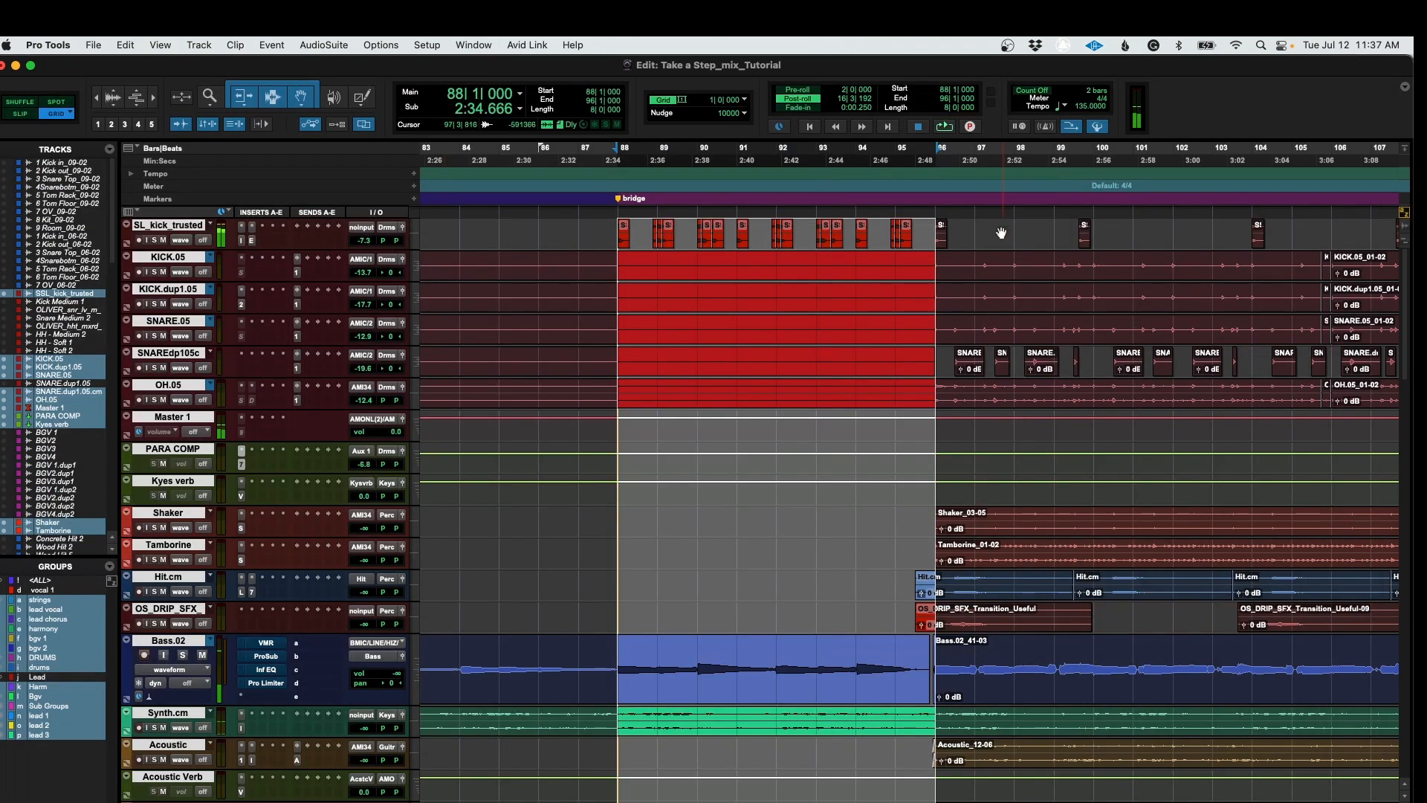
{"action": "left_click_drag", "start_coordinate": [937, 207], "coordinate": [1331, 446]}
{"action": "key", "text": "space"}
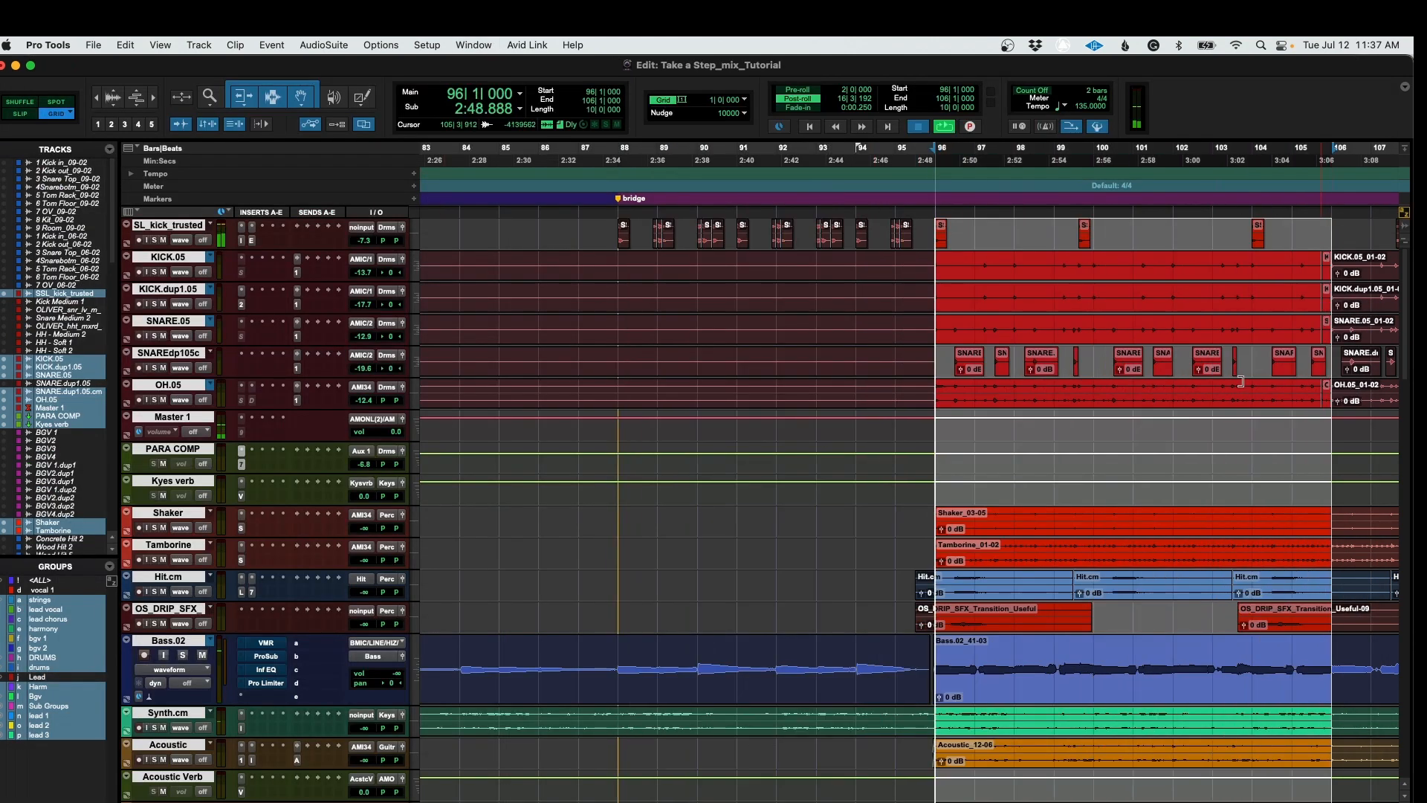
Step: Raise the percussion faders: Shaker to about -9.7 dB, Tamborine -11.0 dB, Hit.cm -12.3 dB and OS_DRIP_SFX -16.1 dB
{"action": "key", "text": "super+equal"}
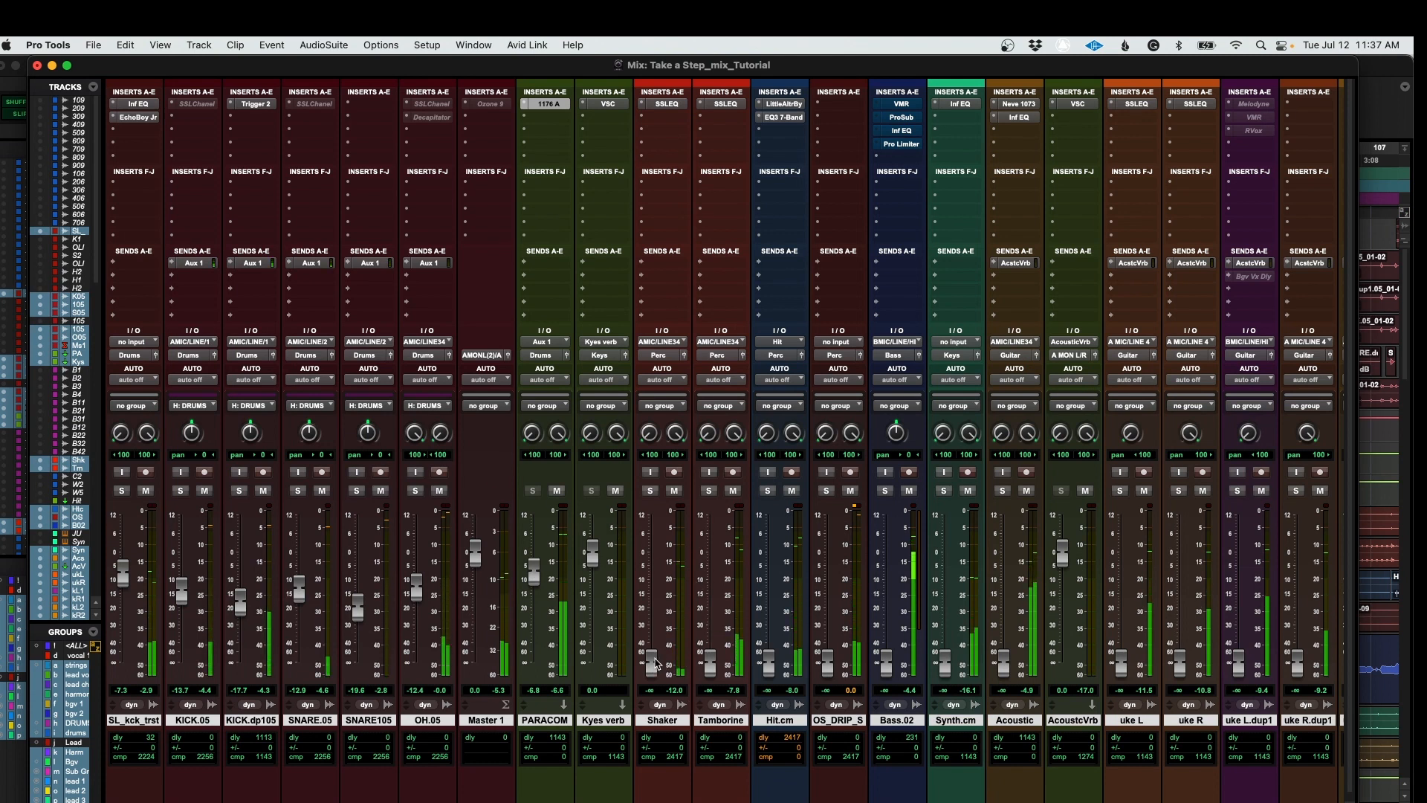
{"action": "left_click_drag", "start_coordinate": [652, 662], "coordinate": [652, 582]}
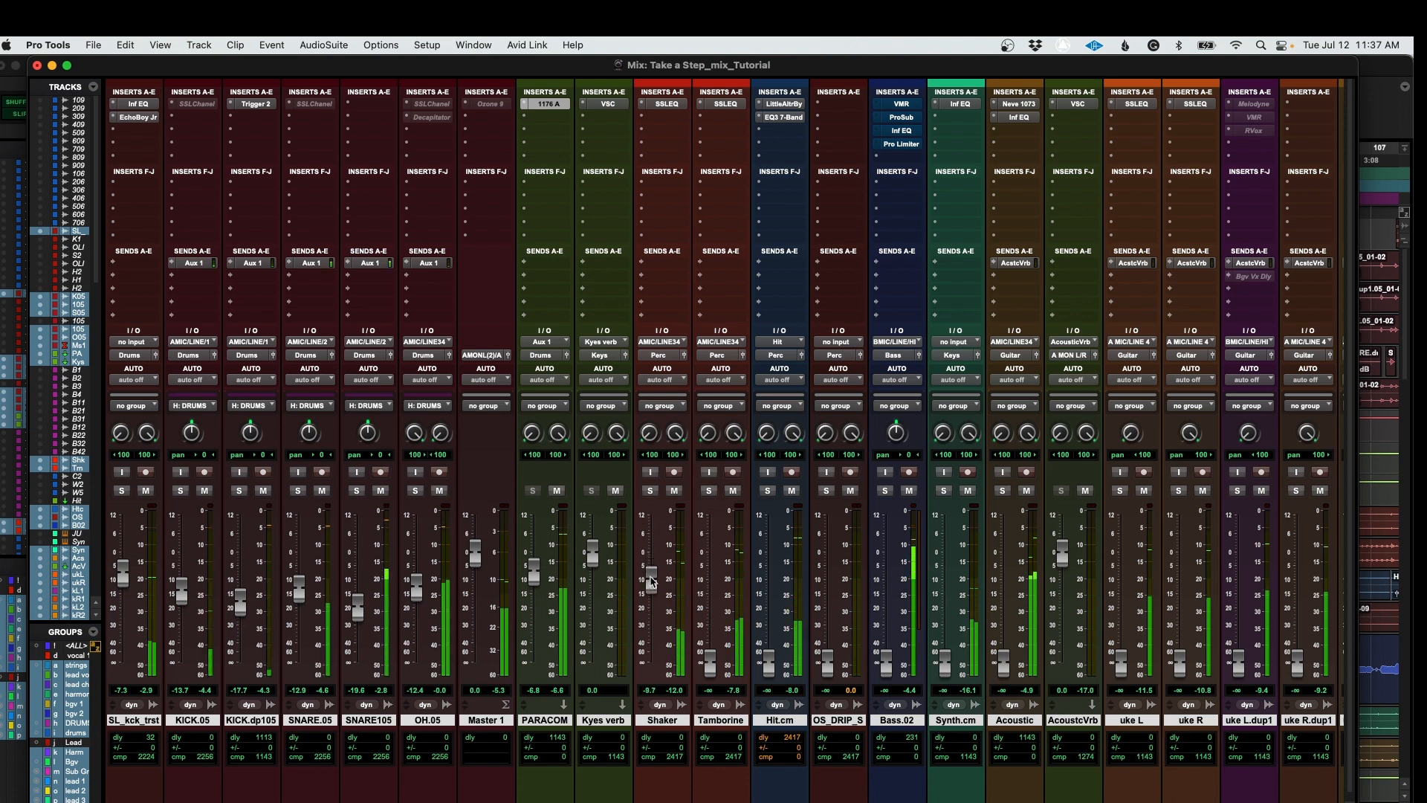
{"action": "left_click_drag", "start_coordinate": [710, 660], "coordinate": [717, 590]}
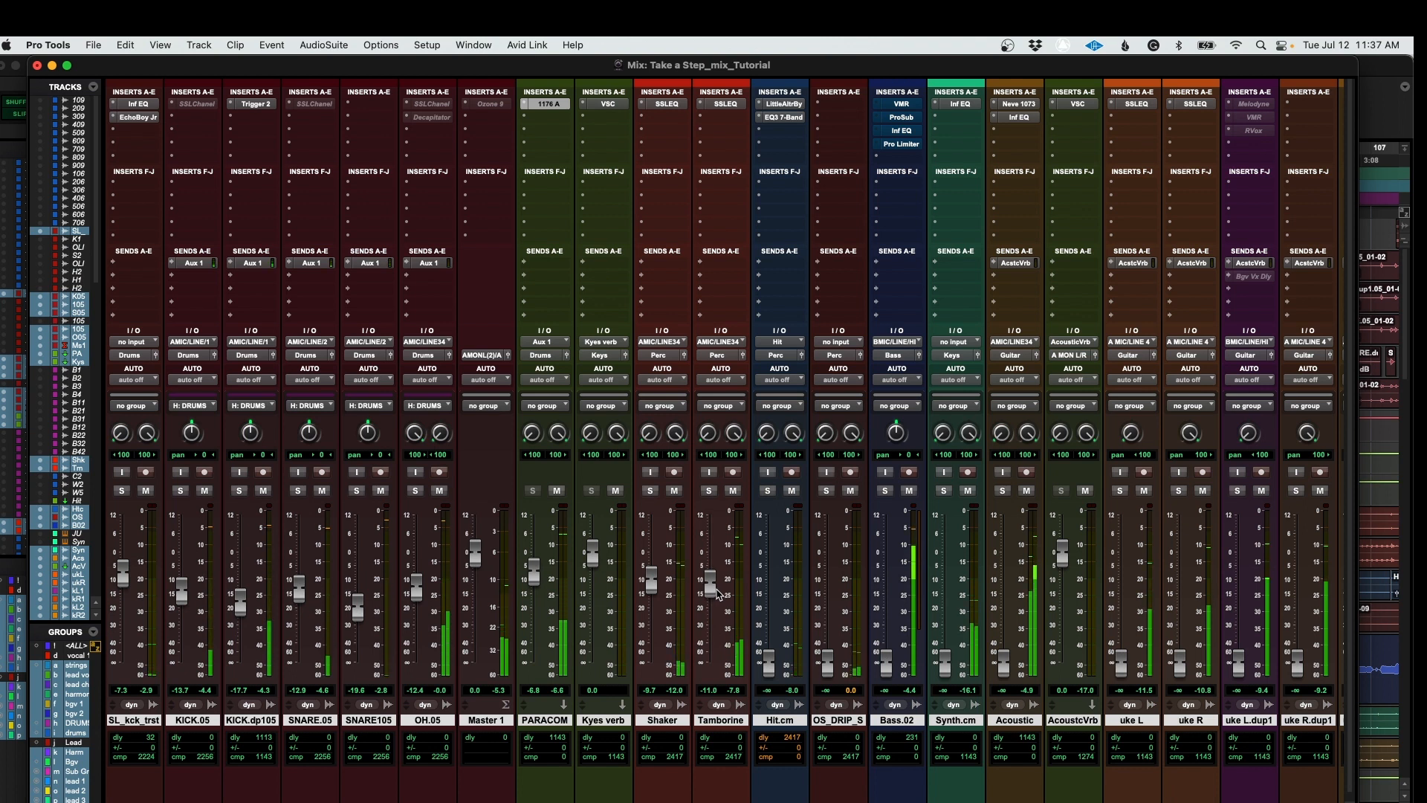
{"action": "left_click_drag", "start_coordinate": [776, 663], "coordinate": [774, 587]}
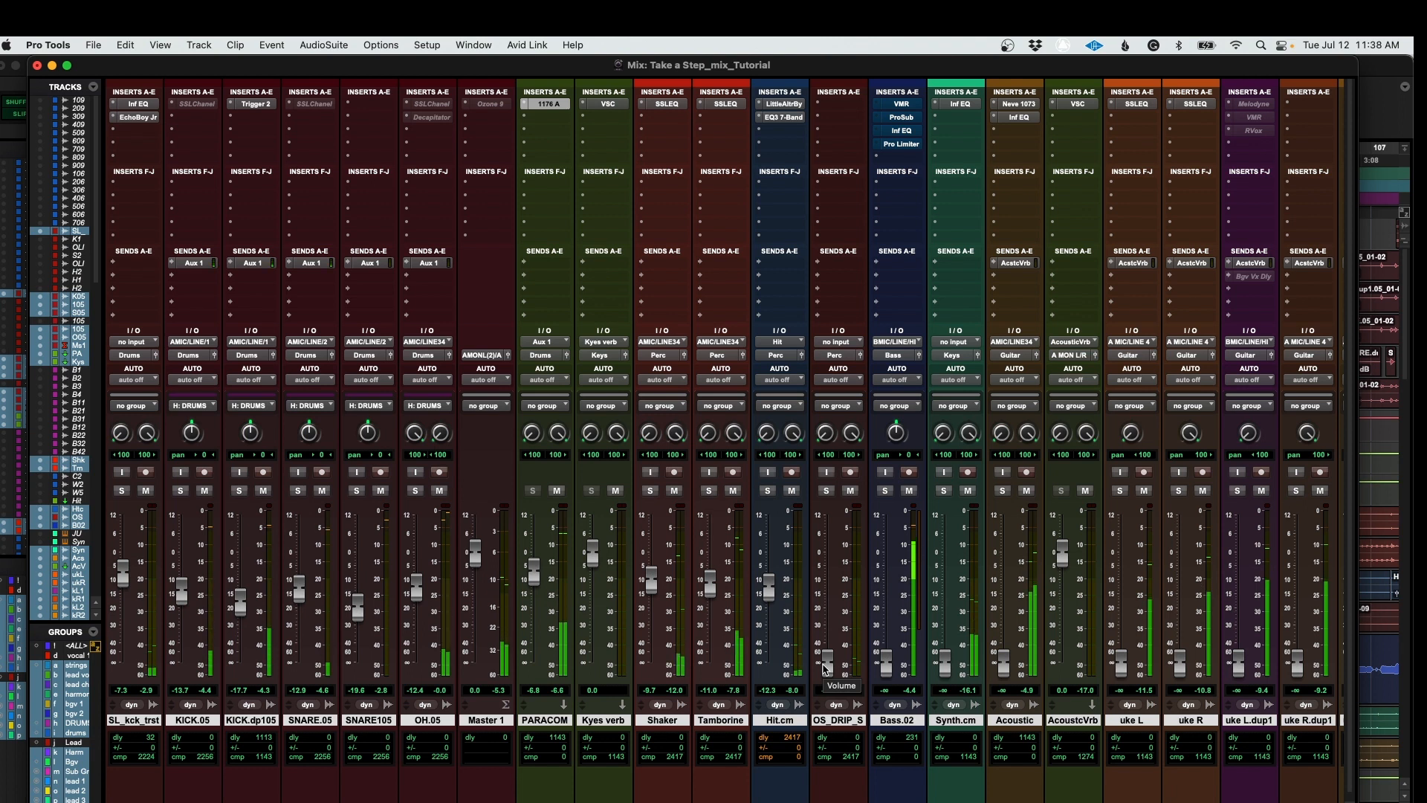
{"action": "left_click_drag", "start_coordinate": [826, 666], "coordinate": [829, 603]}
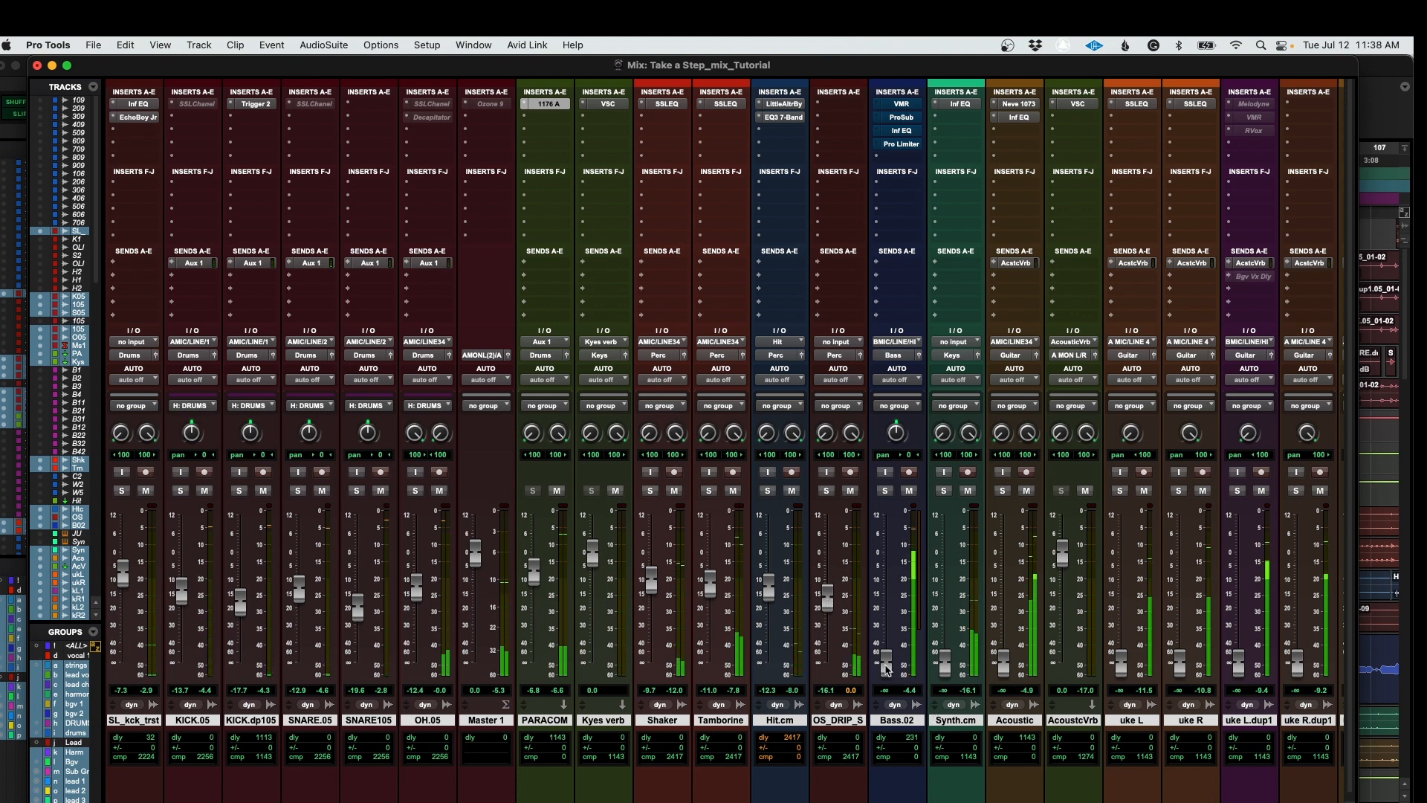
Step: Raise the Bass.02 fader to about -7.8 dB and lower Hit.cm to about -15.3 dB
{"action": "left_click_drag", "start_coordinate": [888, 669], "coordinate": [889, 578]}
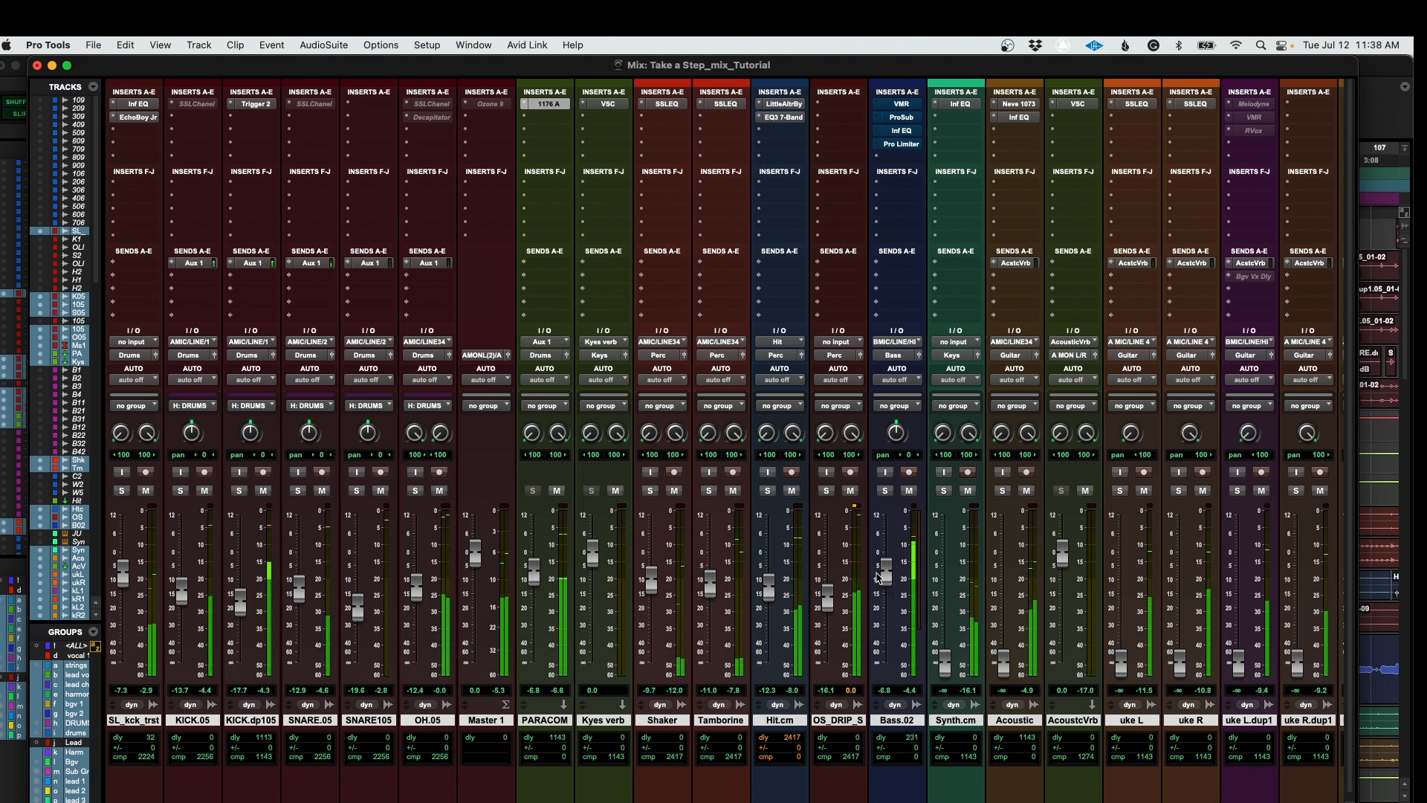
{"action": "left_click_drag", "start_coordinate": [770, 588], "coordinate": [772, 594]}
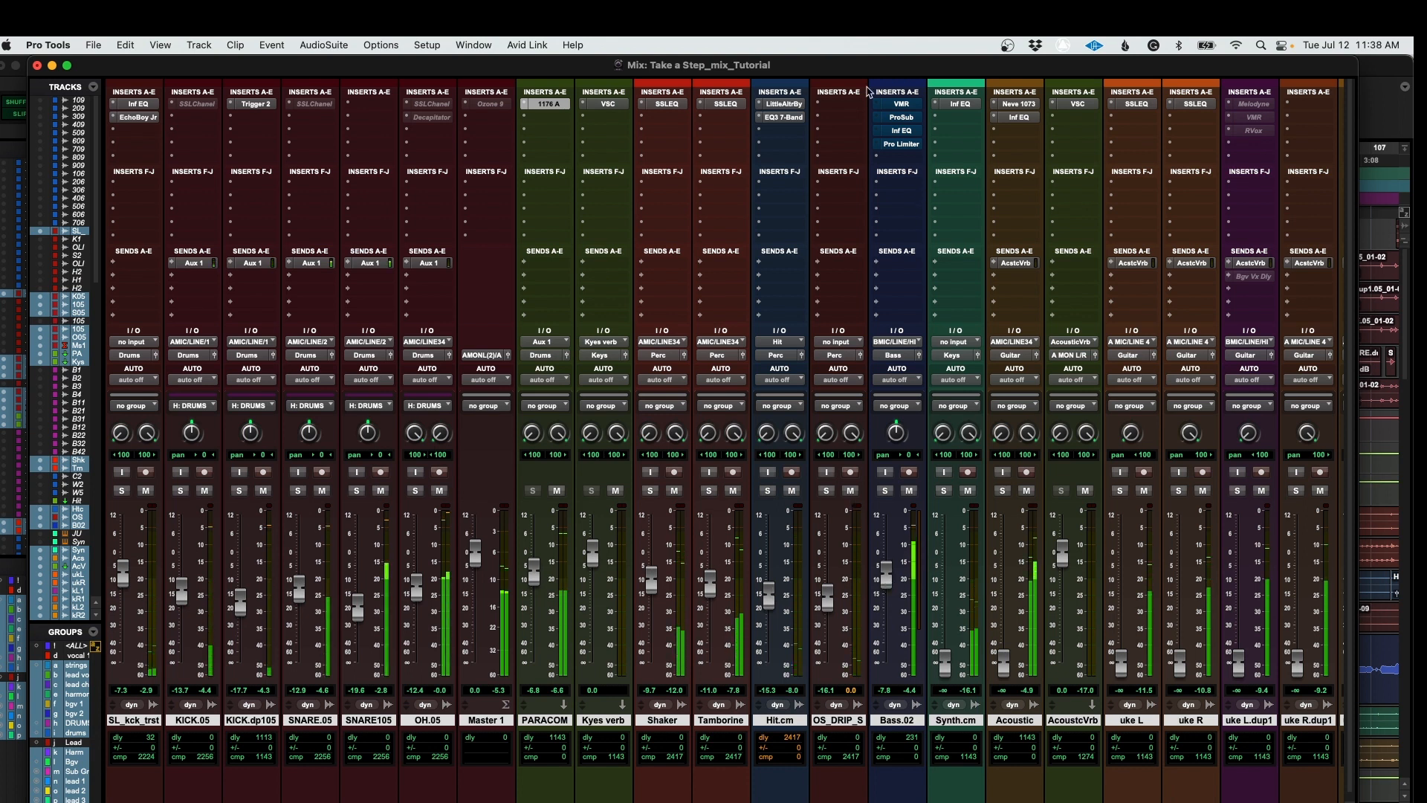
Step: Enable the VMR, ProSub, Inf EQ and Pro Limiter inserts on Bass.02, opening the first three to check their settings
{"action": "left_click", "coordinate": [901, 104]}
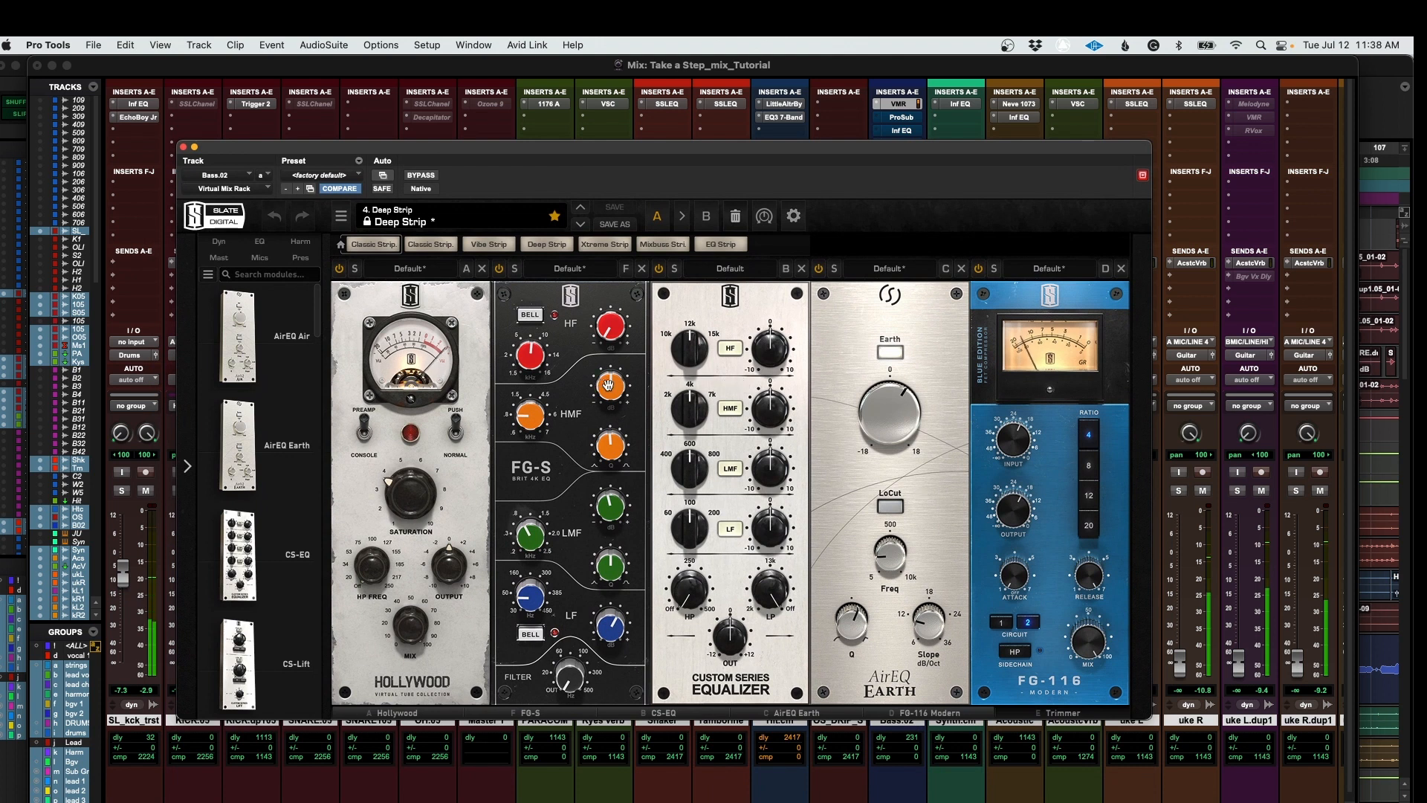
{"action": "left_click", "coordinate": [183, 147]}
{"action": "left_click", "coordinate": [902, 117]}
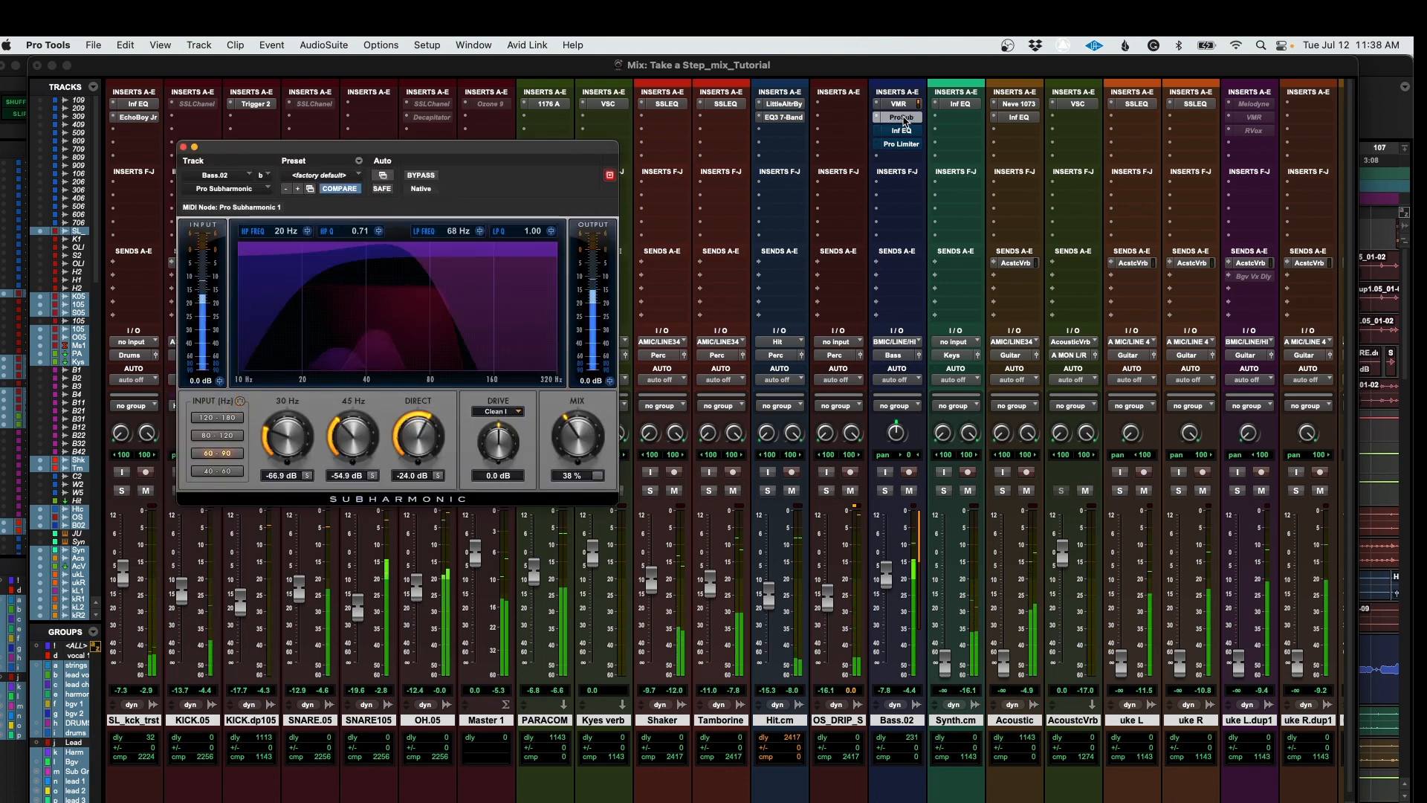
{"action": "left_click", "coordinate": [901, 117], "text": "super"}
{"action": "left_click", "coordinate": [902, 117], "text": "super"}
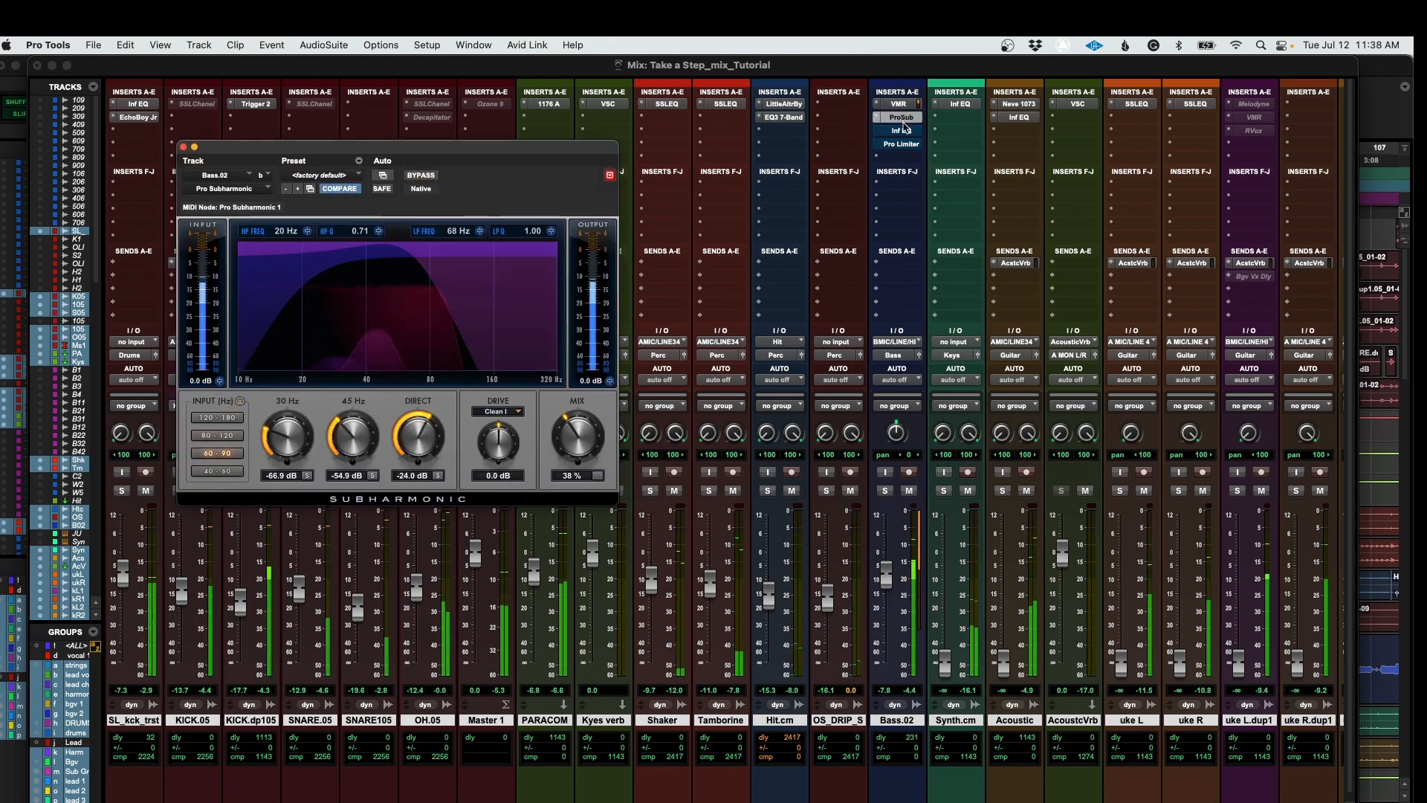
{"action": "left_click", "coordinate": [901, 130]}
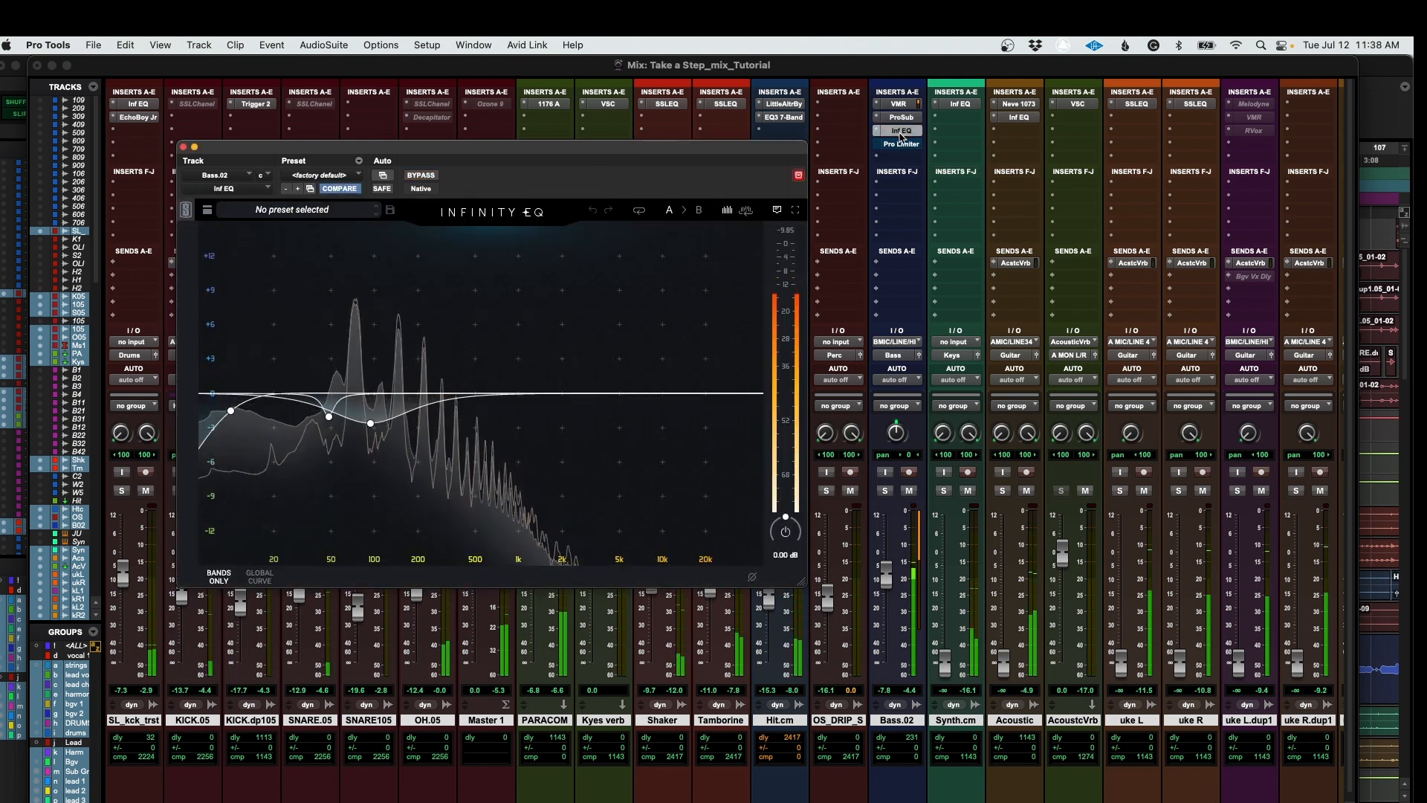
{"action": "left_click", "coordinate": [329, 416]}
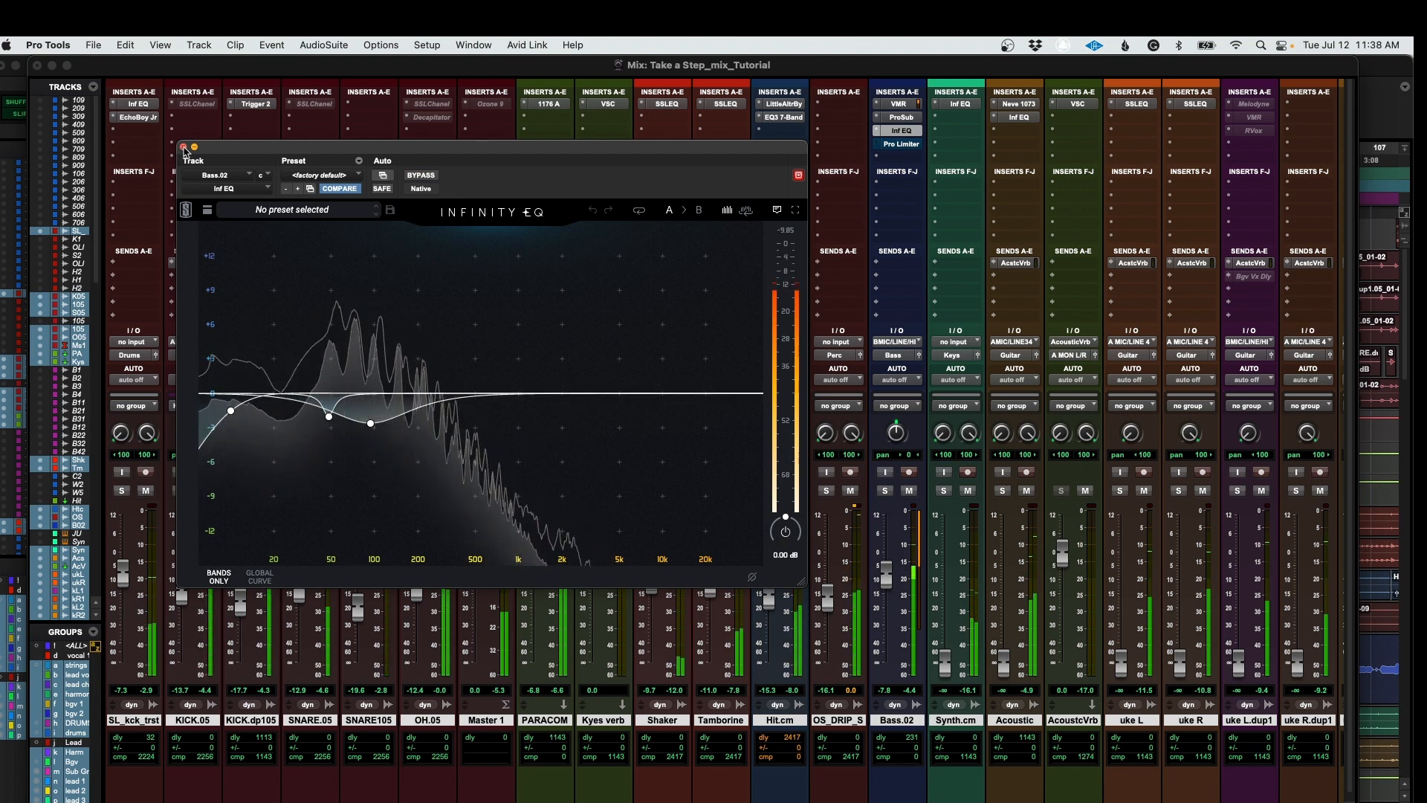
{"action": "left_click", "coordinate": [898, 132]}
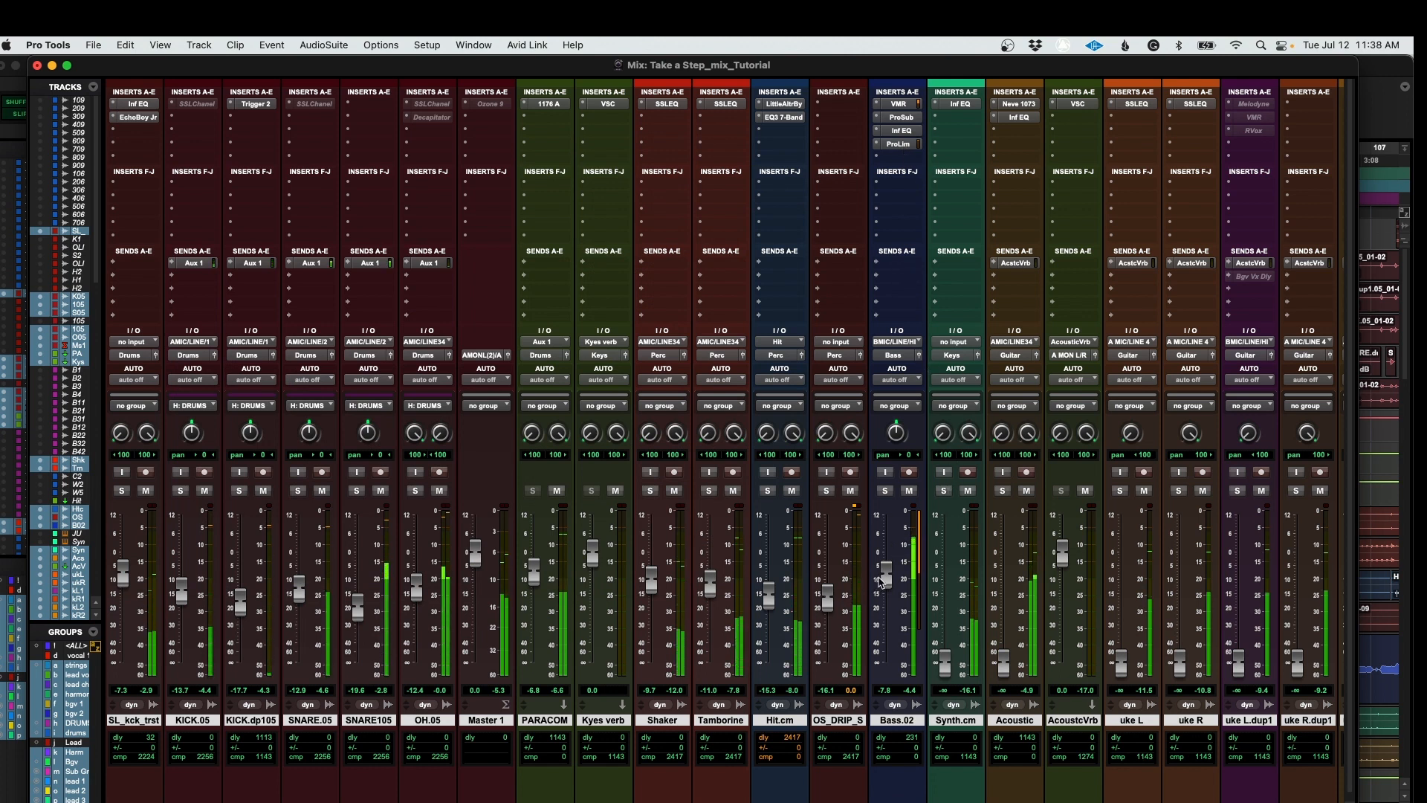
Step: Lower the Bass.02 fader in small moves to about -9.7 dB
{"action": "left_click_drag", "start_coordinate": [886, 577], "coordinate": [886, 582]}
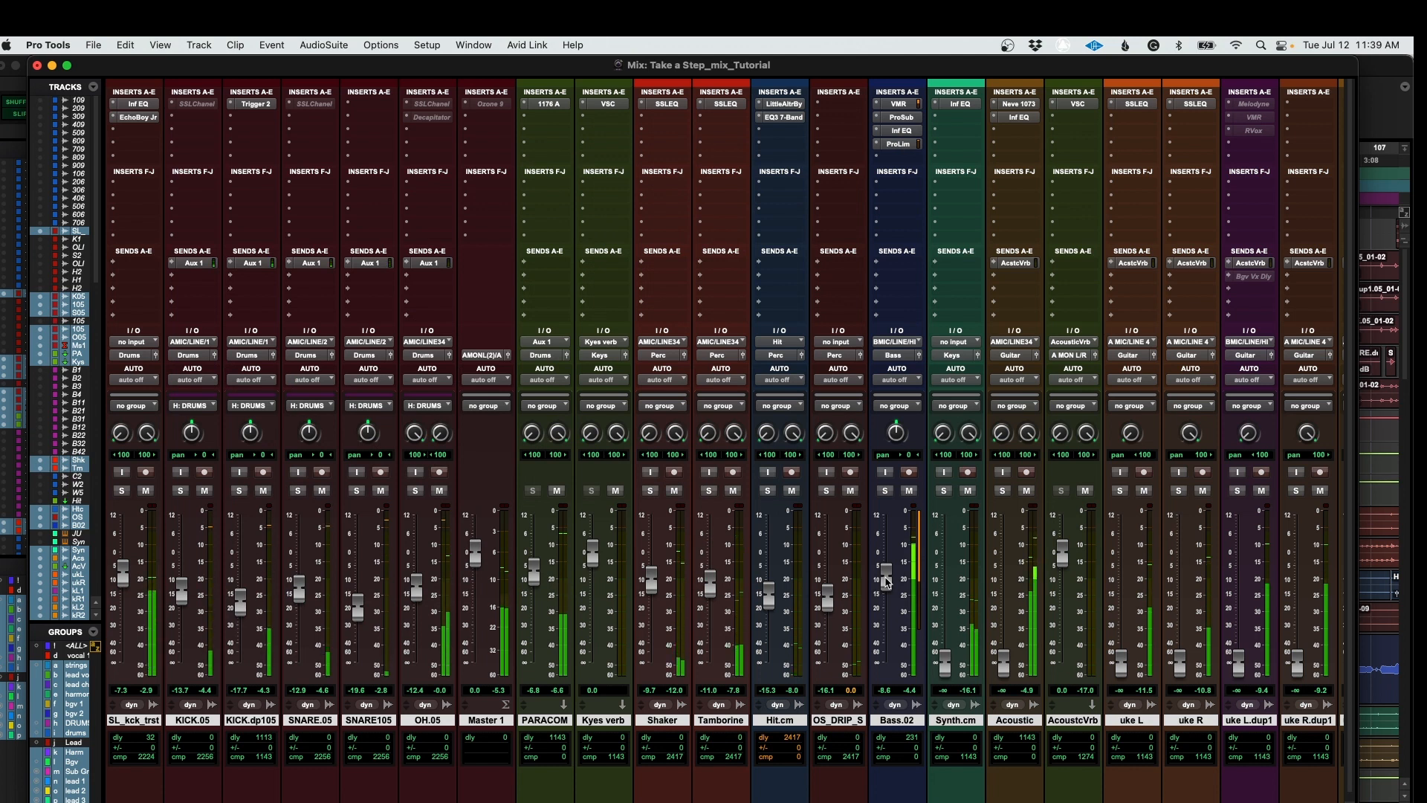
{"action": "left_click_drag", "start_coordinate": [886, 582], "coordinate": [886, 583]}
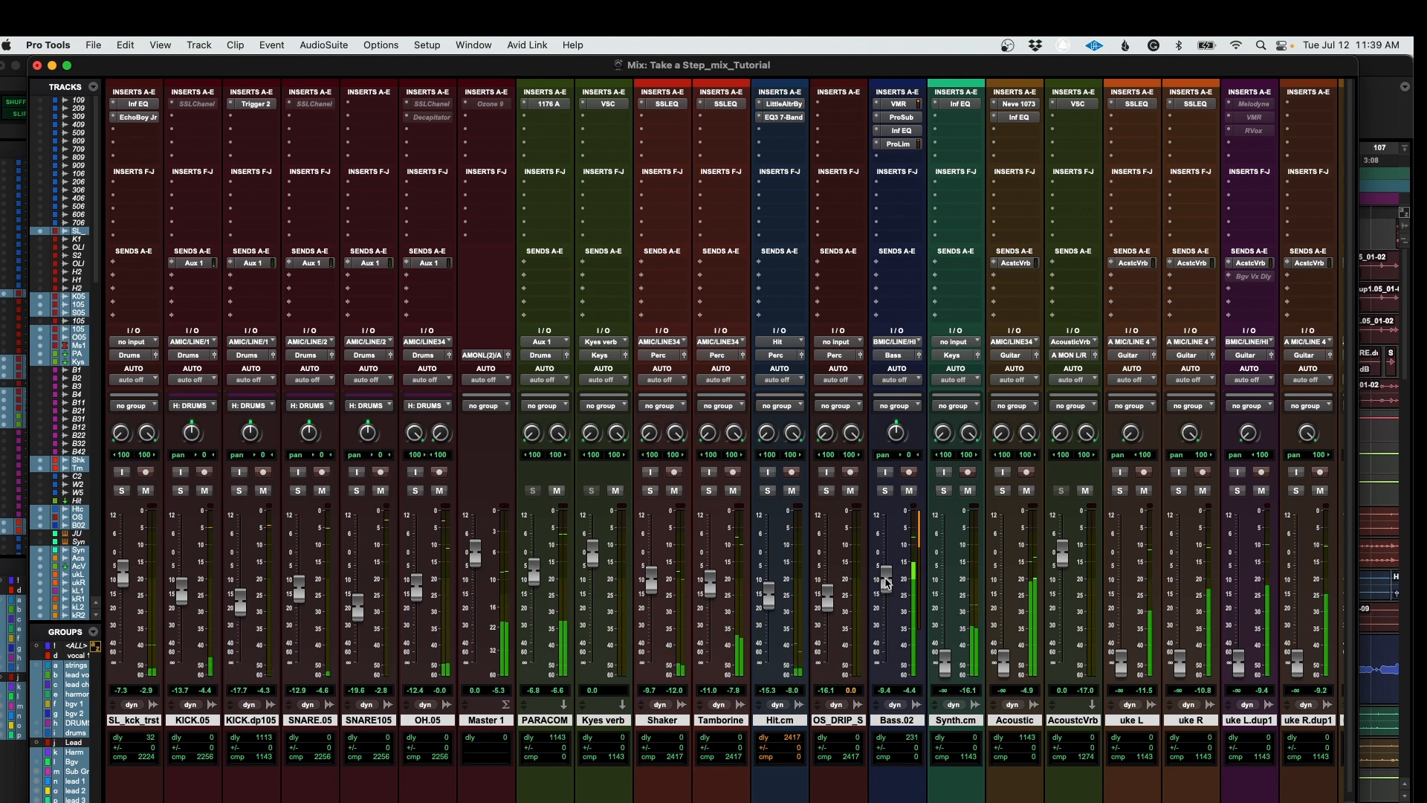
{"action": "left_click_drag", "start_coordinate": [886, 582], "coordinate": [886, 583]}
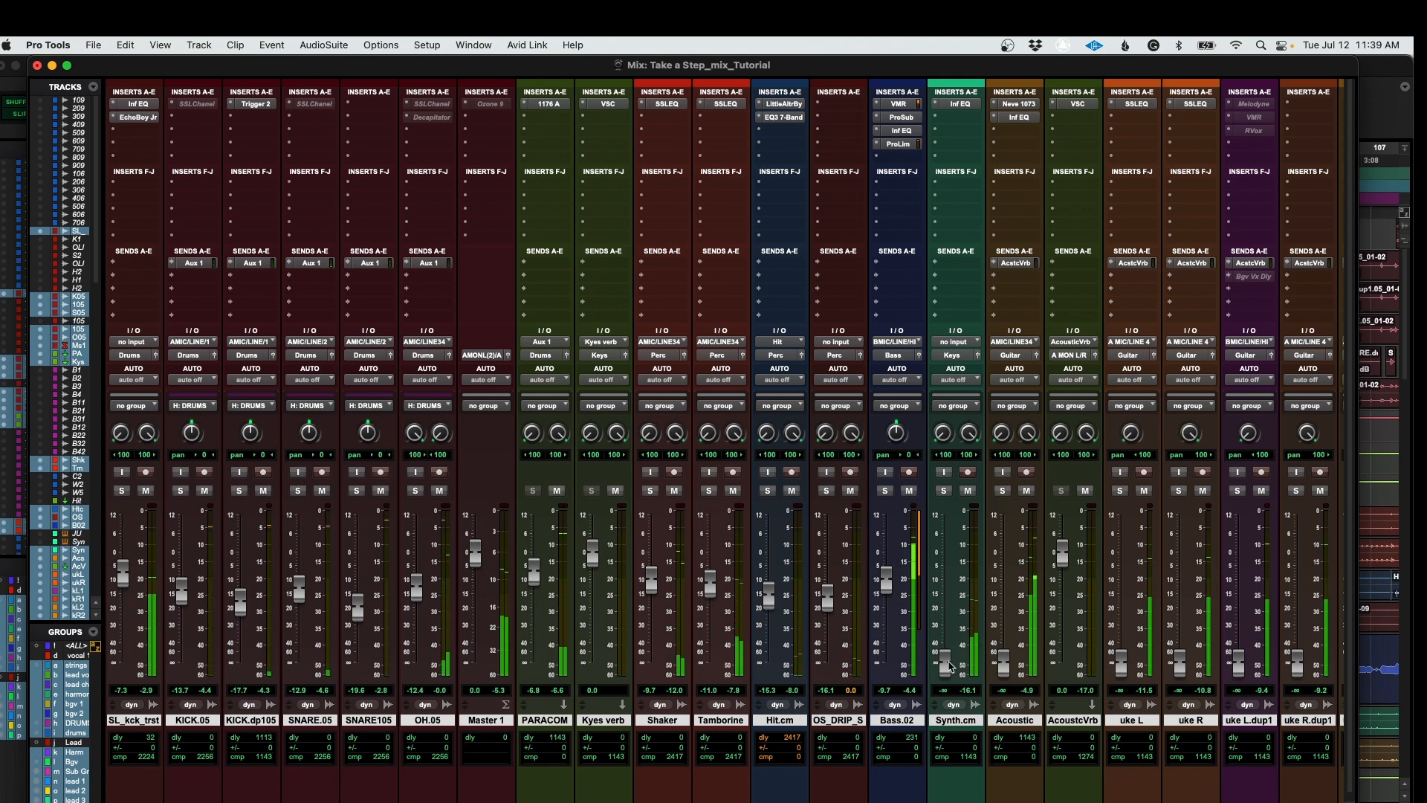
Step: Raise the Synth.cm fader to about -2.7 dB, using solo temporarily while finding its level
{"action": "left_click_drag", "start_coordinate": [944, 661], "coordinate": [948, 553]}
{"action": "left_click", "coordinate": [943, 490]}
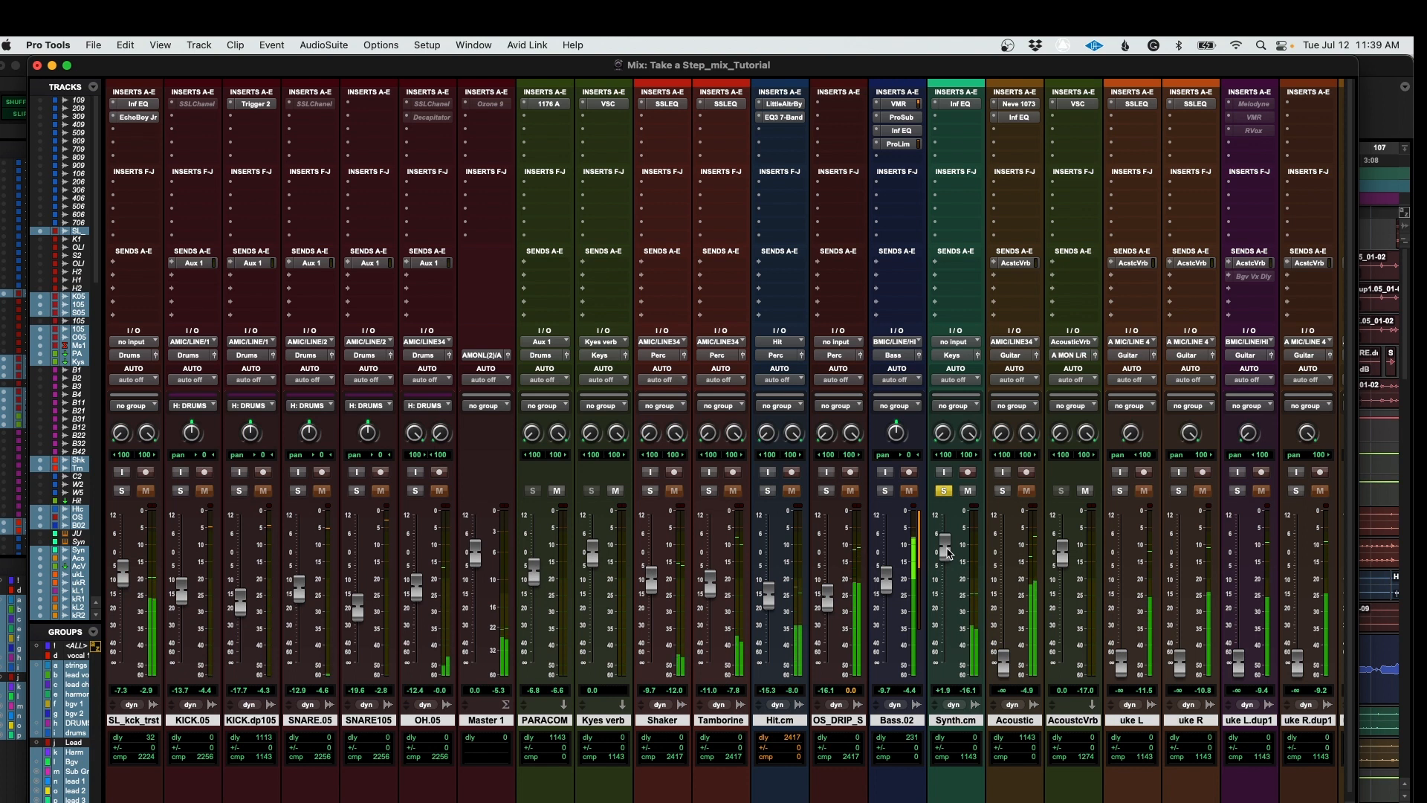
{"action": "left_click_drag", "start_coordinate": [948, 552], "coordinate": [948, 573]}
{"action": "left_click", "coordinate": [943, 492]}
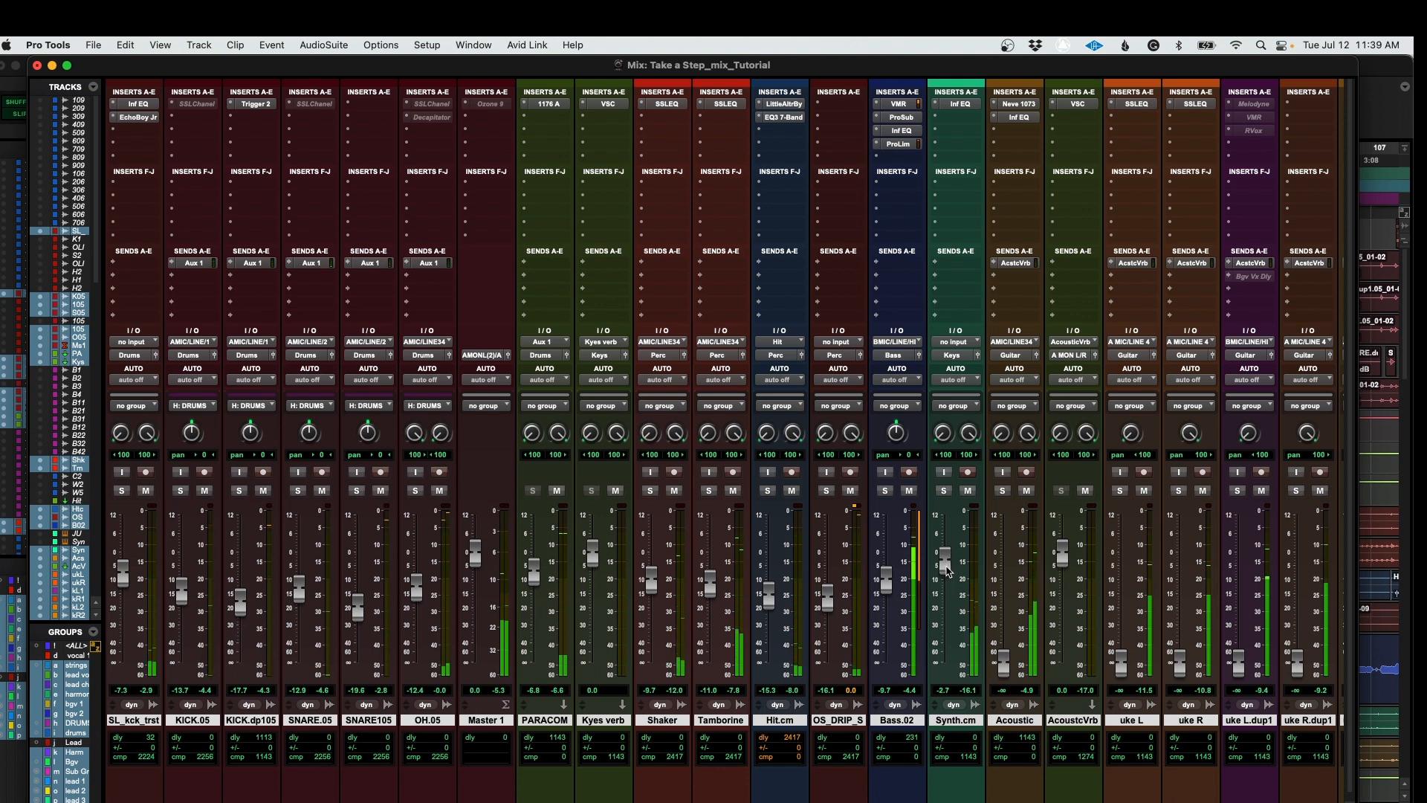
Step: Raise the Acoustic fader to about -6.2 dB, check its reverb send, and lower Acoustic Verb to about -10.5 dB
{"action": "left_click_drag", "start_coordinate": [1003, 660], "coordinate": [1005, 575]}
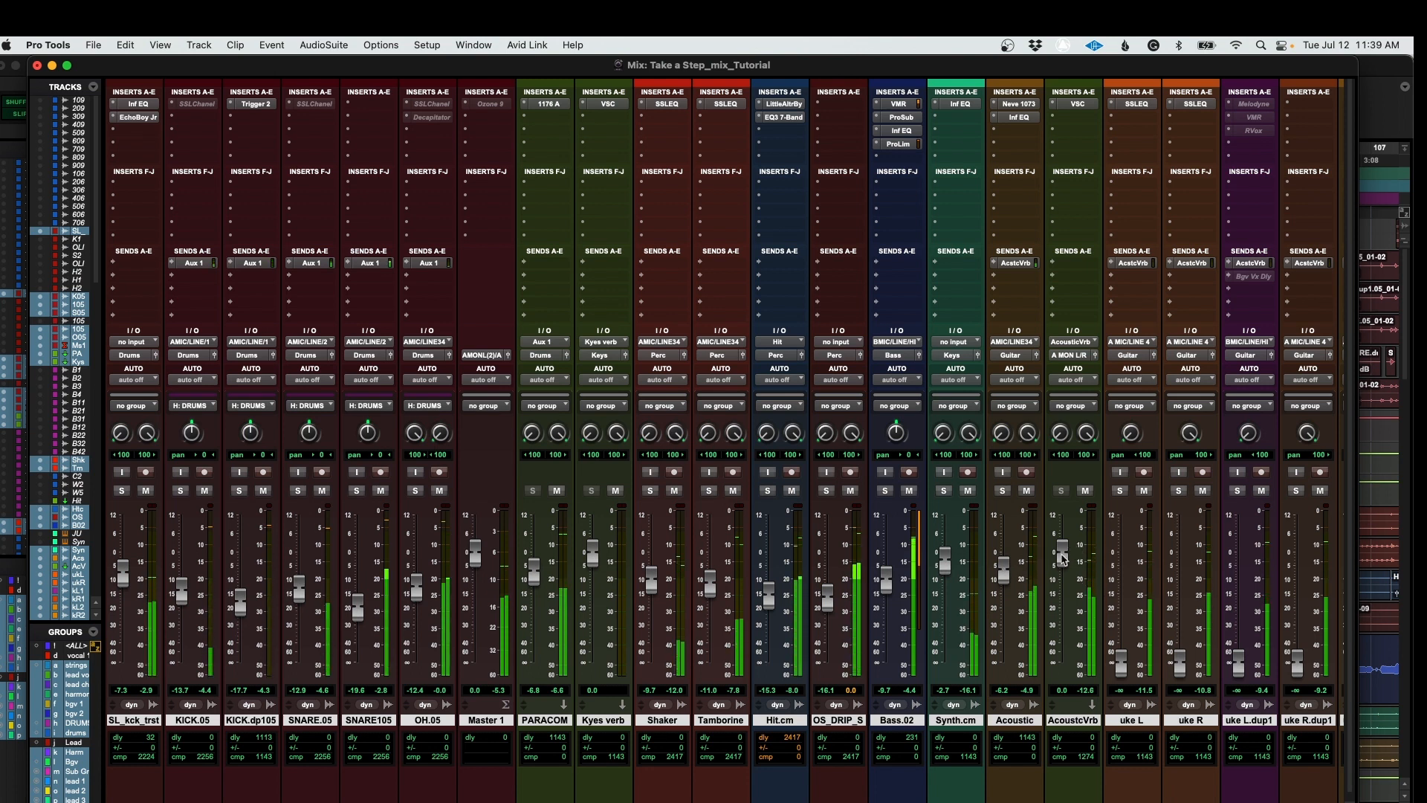
{"action": "left_click_drag", "start_coordinate": [1064, 555], "coordinate": [1068, 591]}
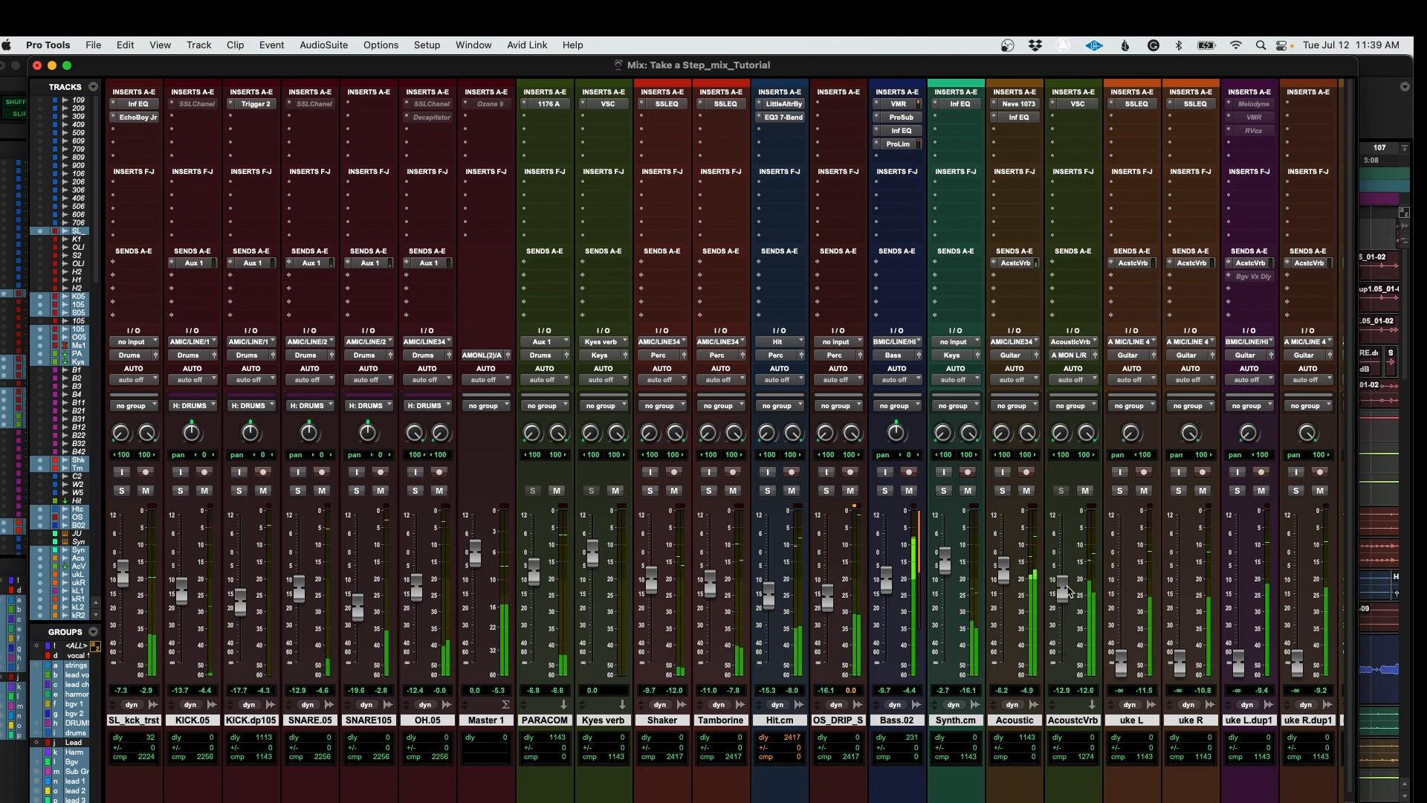
{"action": "left_click", "coordinate": [1061, 580], "text": "alt"}
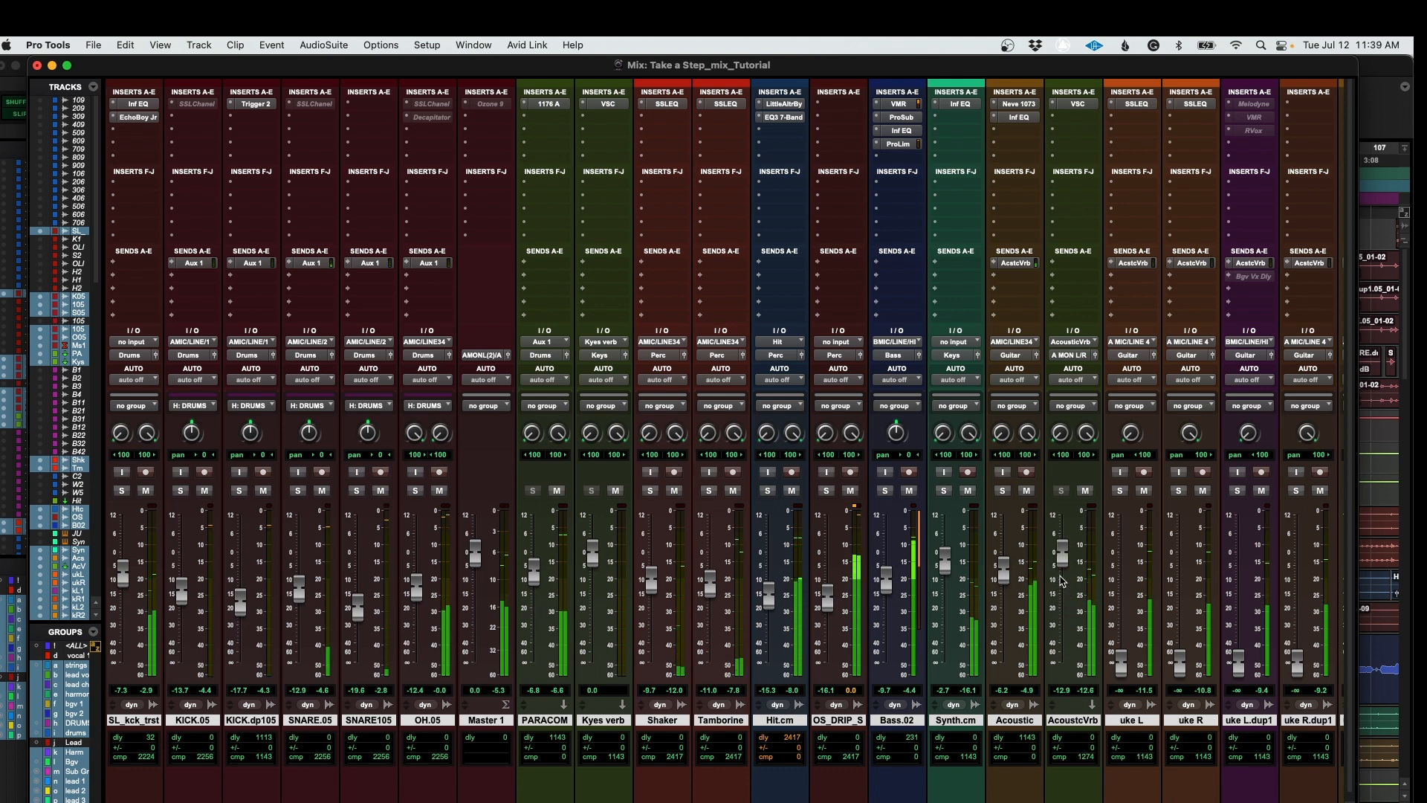
{"action": "left_click", "coordinate": [994, 263]}
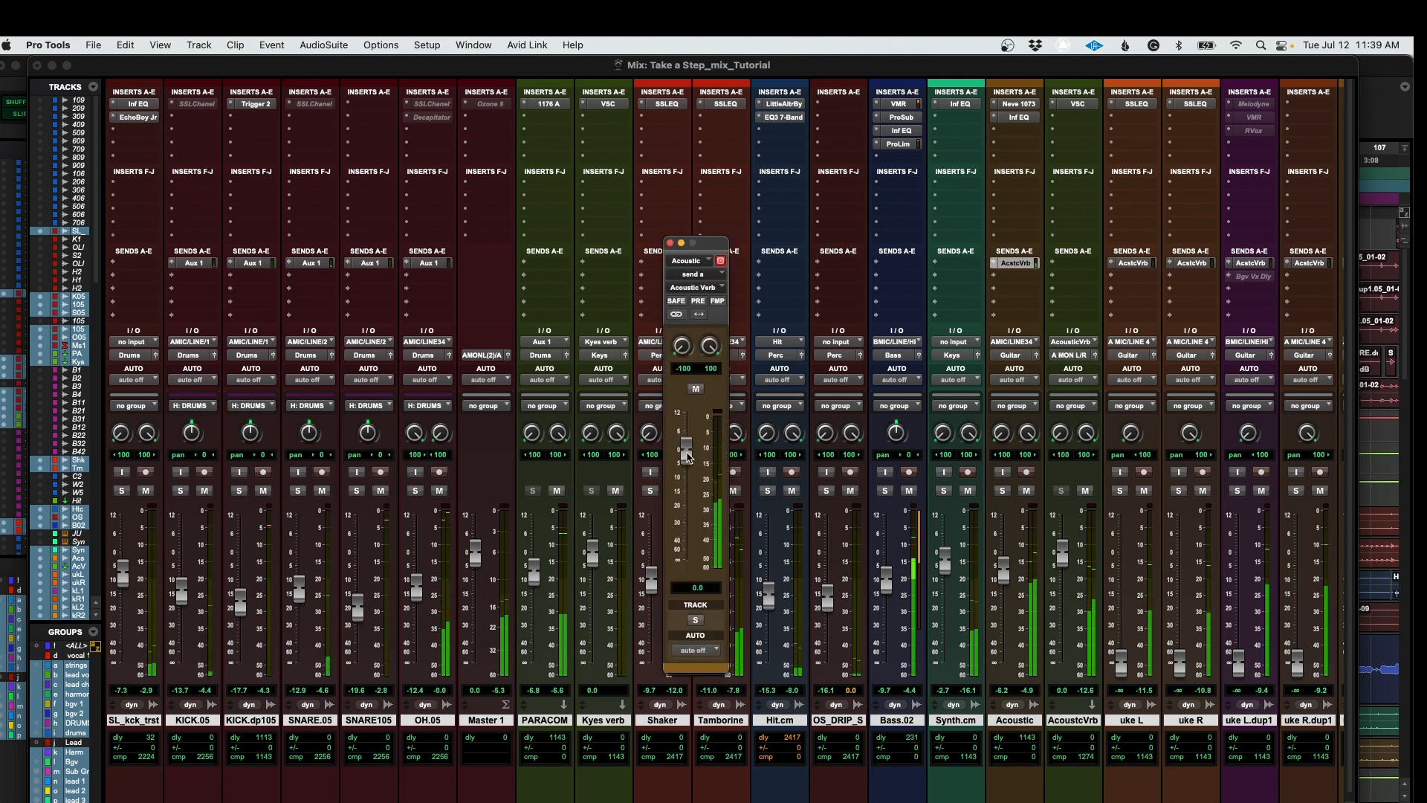
{"action": "left_click", "coordinate": [669, 243]}
{"action": "left_click_drag", "start_coordinate": [1061, 564], "coordinate": [1063, 573]}
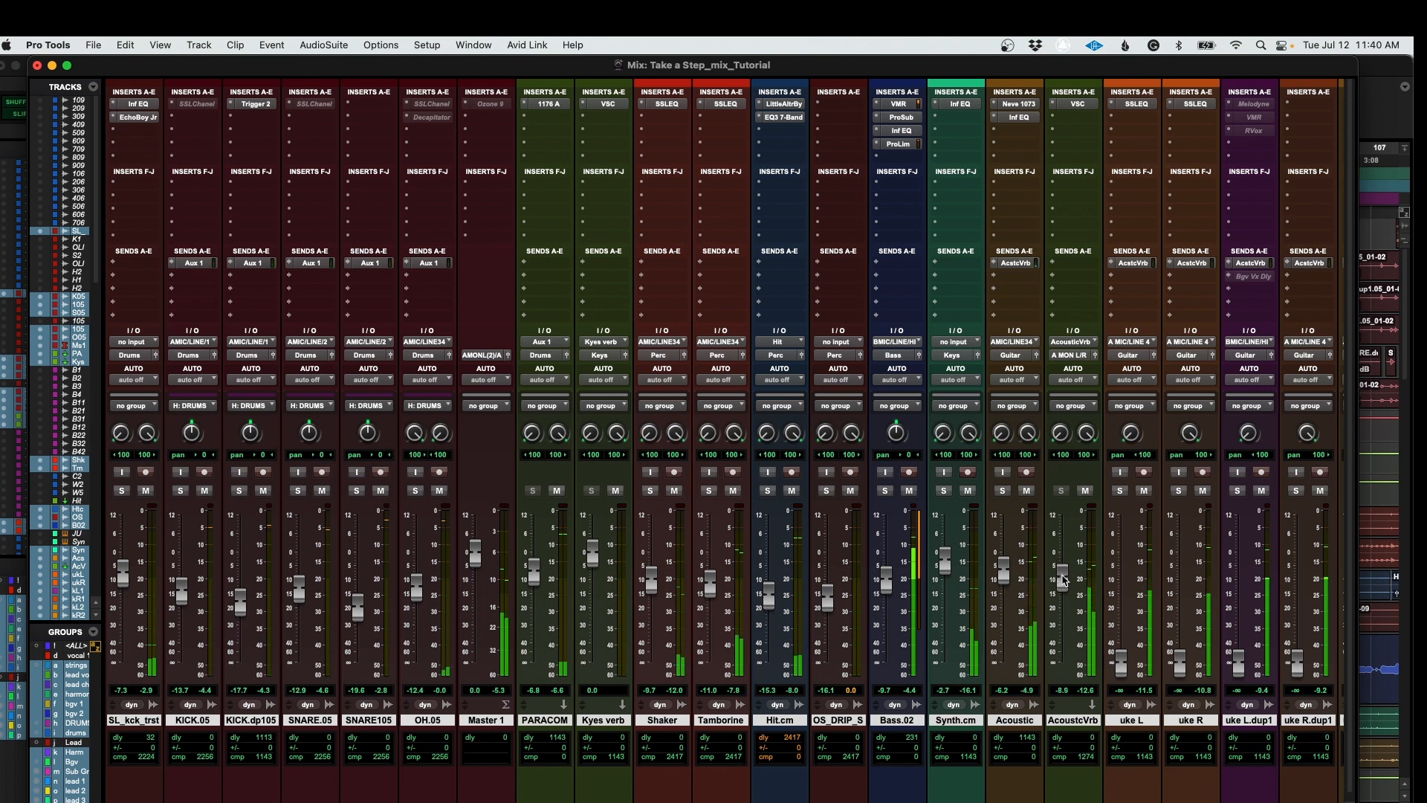
{"action": "left_click_drag", "start_coordinate": [1062, 577], "coordinate": [1066, 578]}
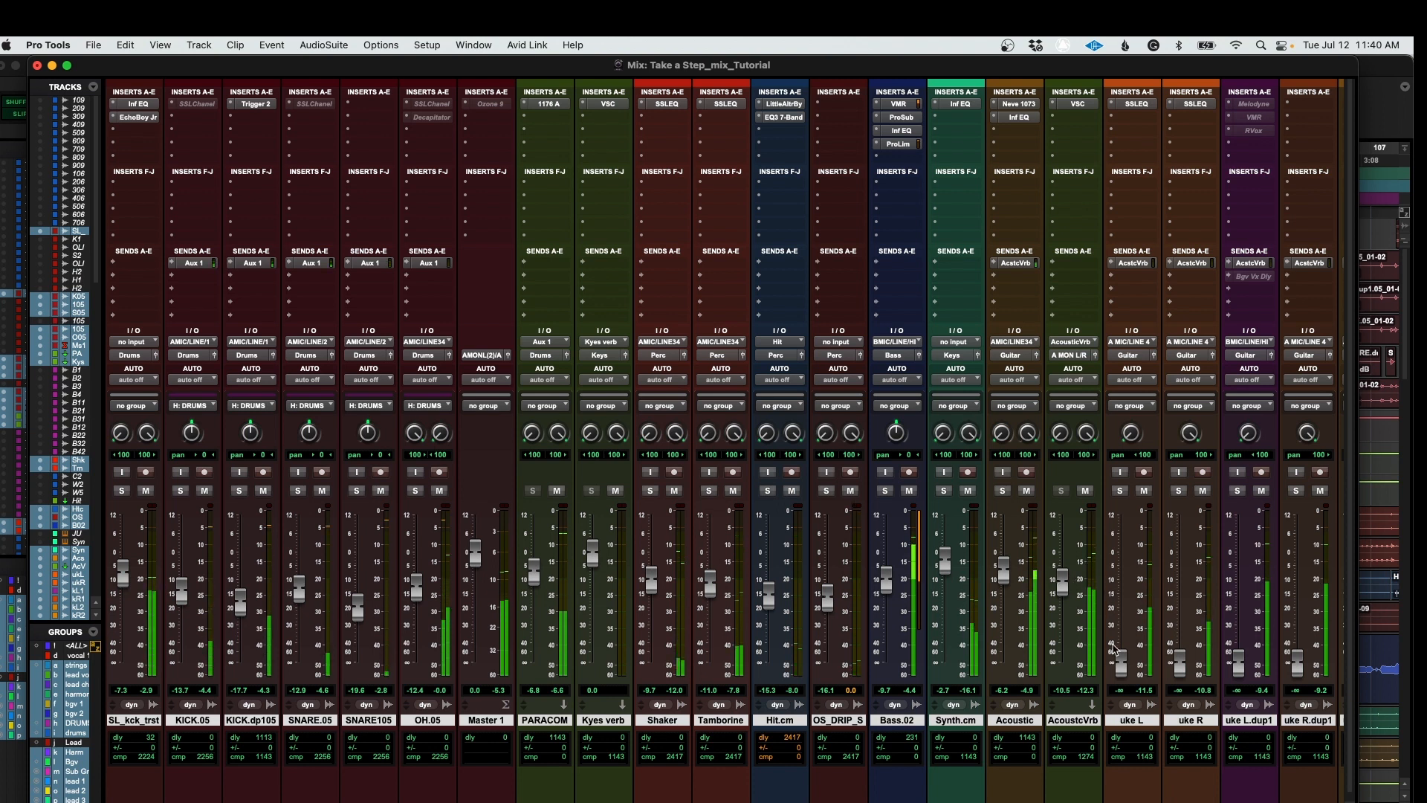
Step: Raise uke L and uke R to about -11.5 dB, and uke L.dup1 and uke R.dup1 to about -10.7 dB
{"action": "left_click_drag", "start_coordinate": [1121, 664], "coordinate": [1124, 591]}
{"action": "left_click_drag", "start_coordinate": [1180, 663], "coordinate": [1184, 597]}
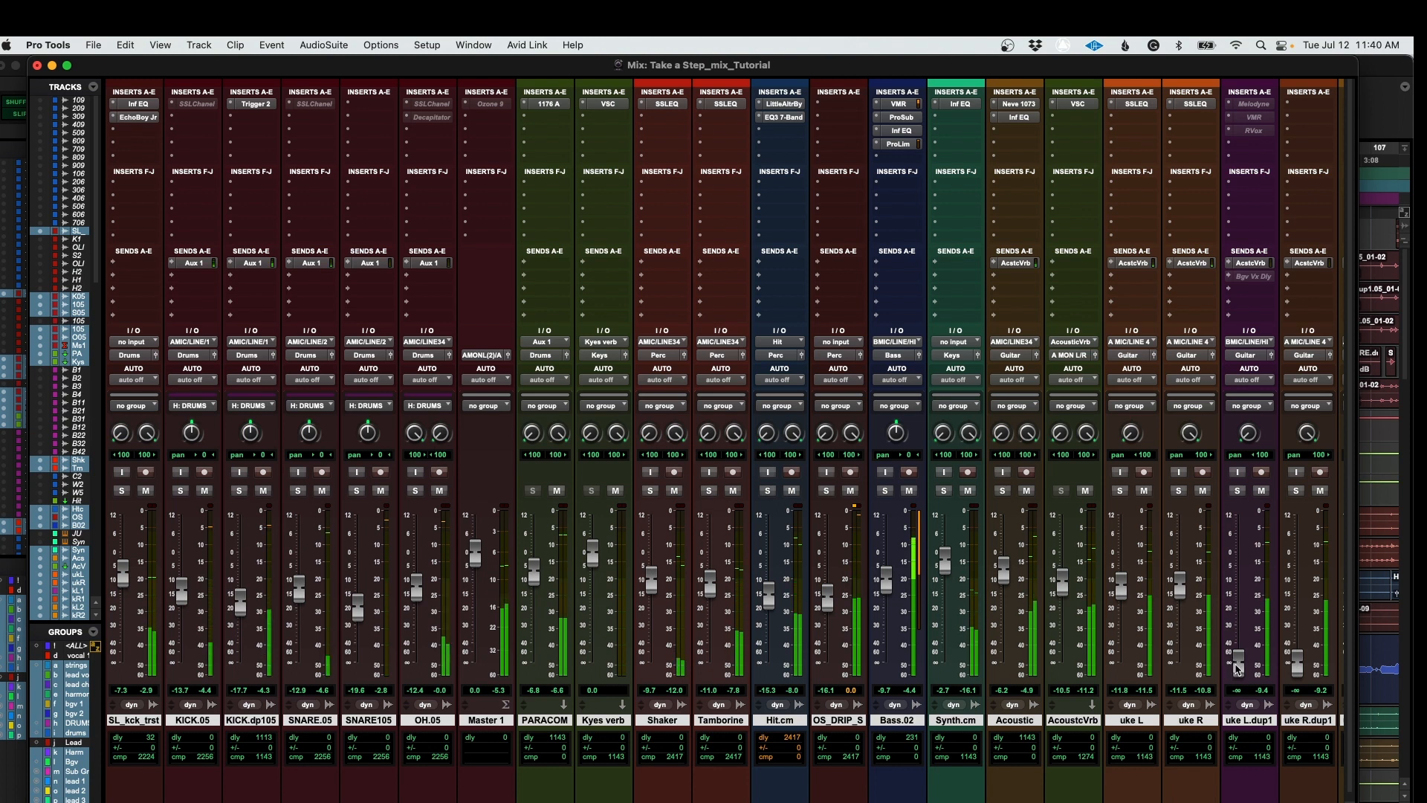
{"action": "left_click_drag", "start_coordinate": [1236, 667], "coordinate": [1239, 584]}
{"action": "left_click_drag", "start_coordinate": [1296, 664], "coordinate": [1297, 584]}
Step: Raise the uke L.dup2, uke R.dup2 and uke L.dup3 faders to roughly the level of the other uke tracks
{"action": "scroll", "coordinate": [1254, 637], "scroll_direction": "right", "scroll_amount": 5}
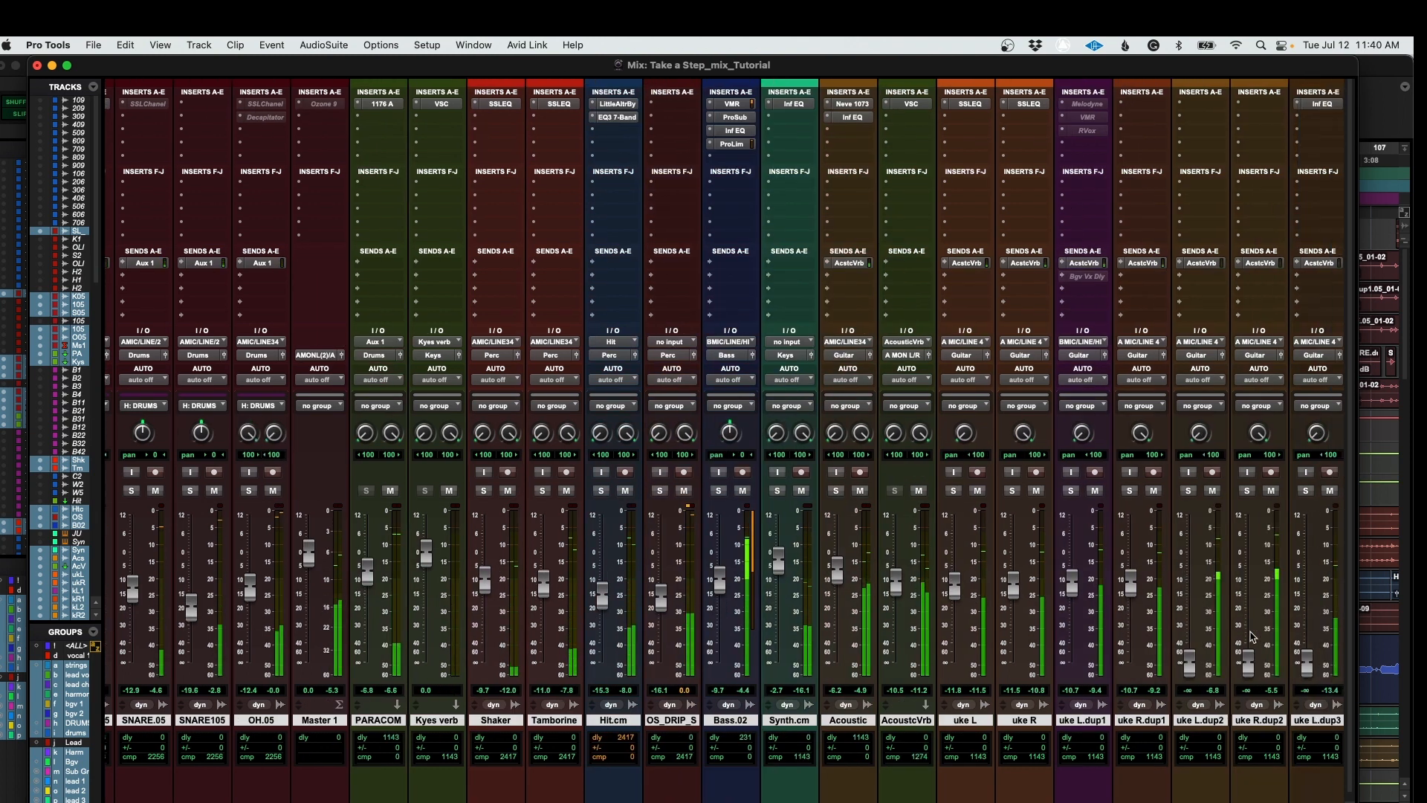
{"action": "left_click_drag", "start_coordinate": [1150, 658], "coordinate": [1150, 582]}
{"action": "left_click_drag", "start_coordinate": [1214, 660], "coordinate": [1217, 584]}
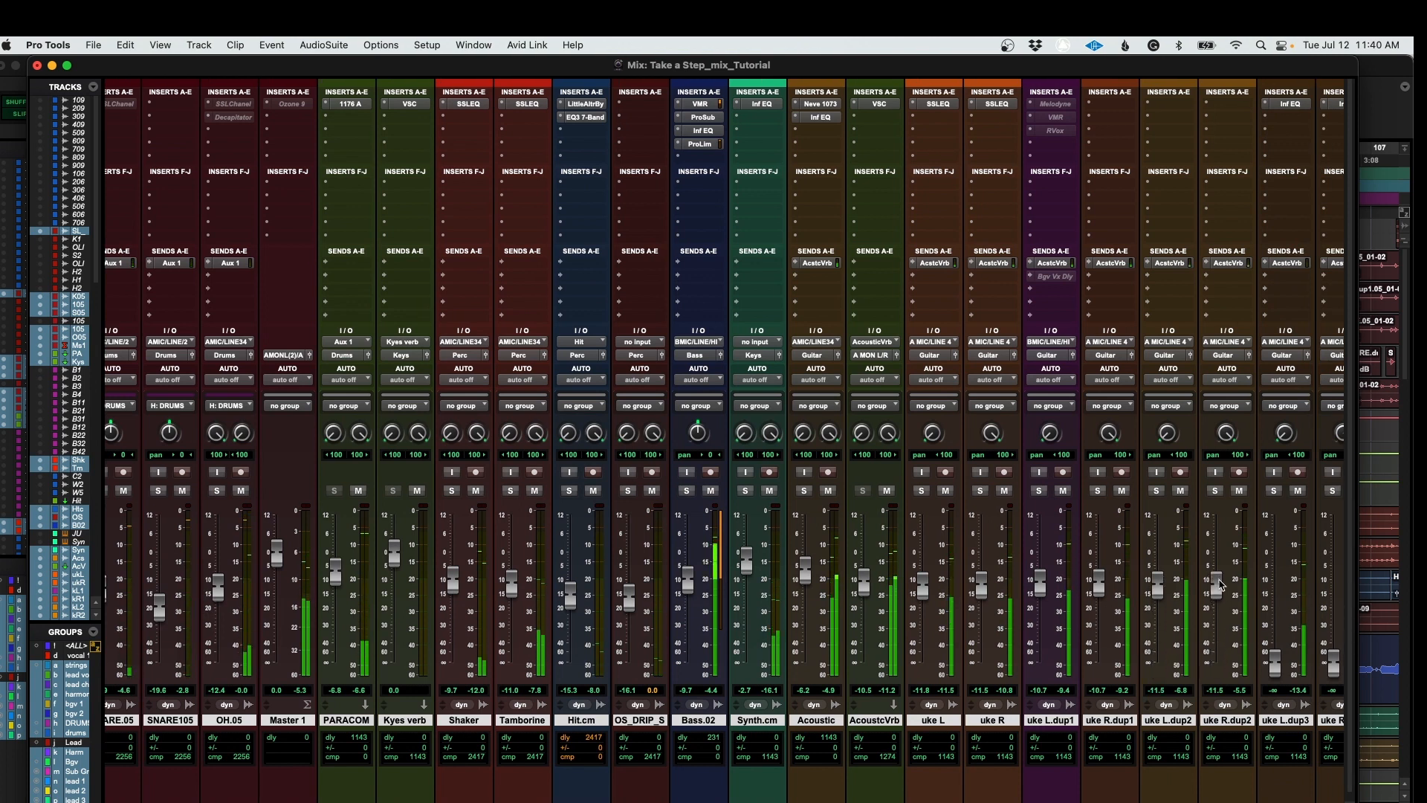
{"action": "left_click_drag", "start_coordinate": [1274, 662], "coordinate": [1274, 589]}
{"action": "scroll", "coordinate": [1256, 606], "scroll_direction": "right", "scroll_amount": 3}
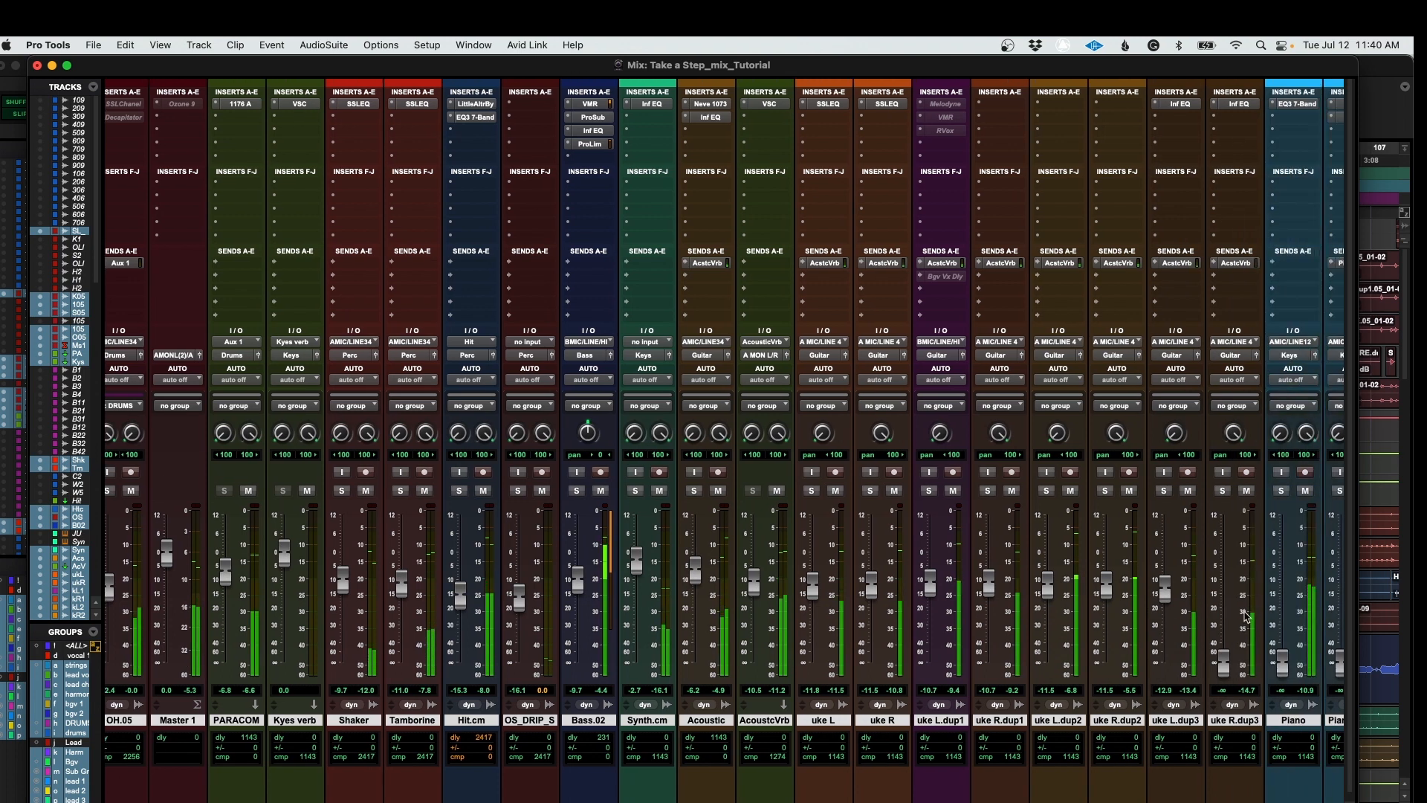
Step: Raise the uke R.dup3 fader to about -17.2 dB and lower the other uke faders to between about -13.7 and -17.7 dB
{"action": "left_click_drag", "start_coordinate": [1224, 660], "coordinate": [868, 589]}
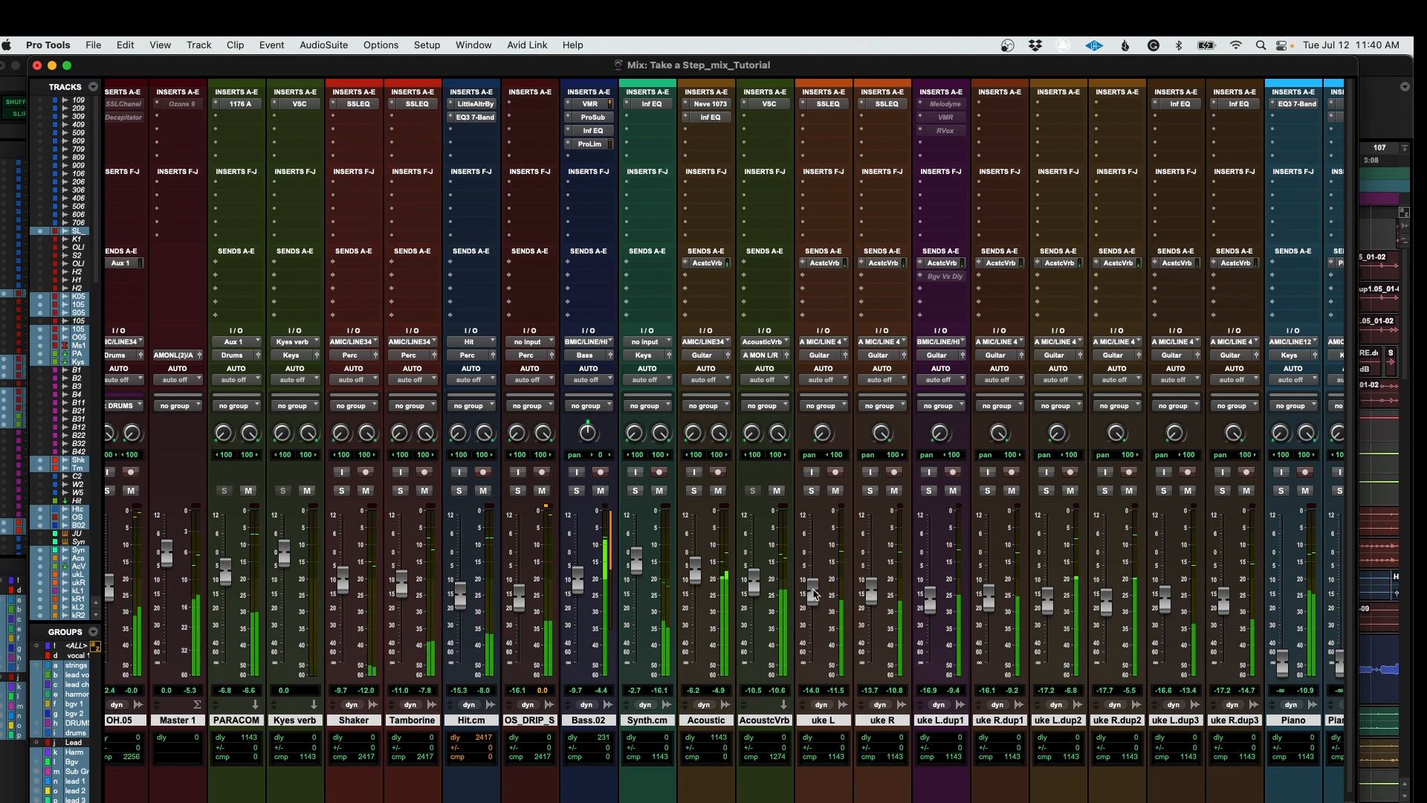
Step: Raise the Piano fader to about -2.2 dB, checking it against the rest of the mix
{"action": "scroll", "coordinate": [1015, 592], "scroll_direction": "right", "scroll_amount": 3}
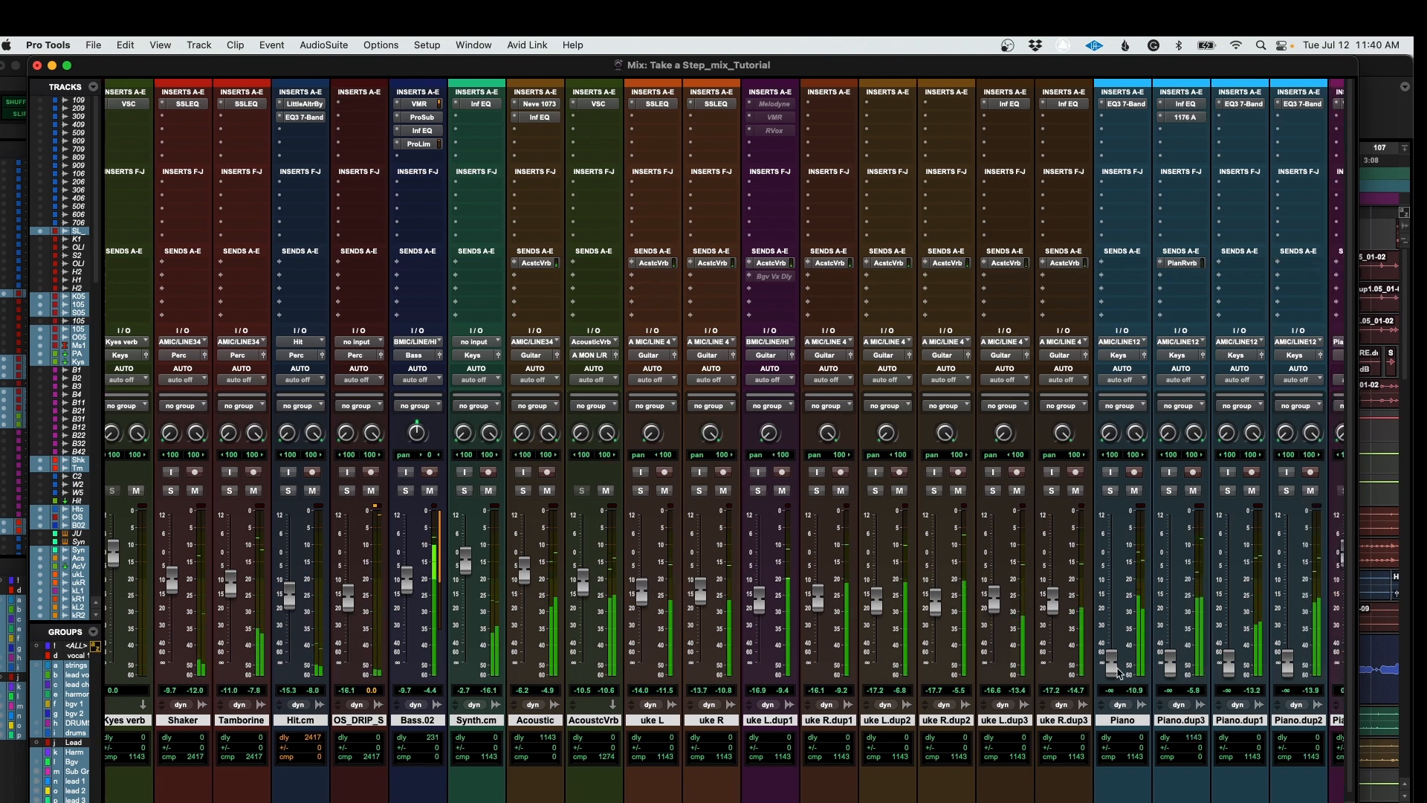
{"action": "left_click_drag", "start_coordinate": [1120, 673], "coordinate": [1113, 561]}
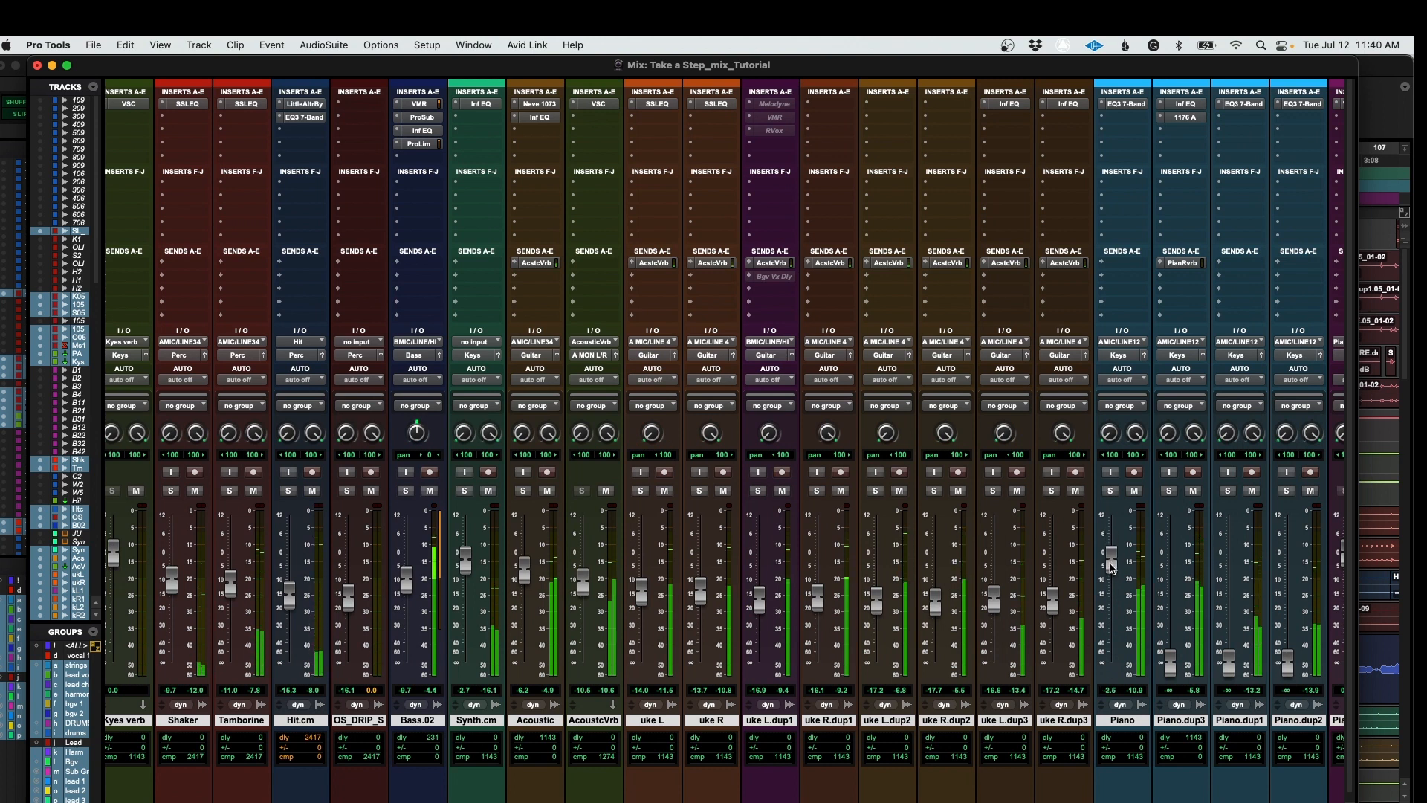
{"action": "scroll", "coordinate": [223, 584], "scroll_direction": "left", "scroll_amount": 5}
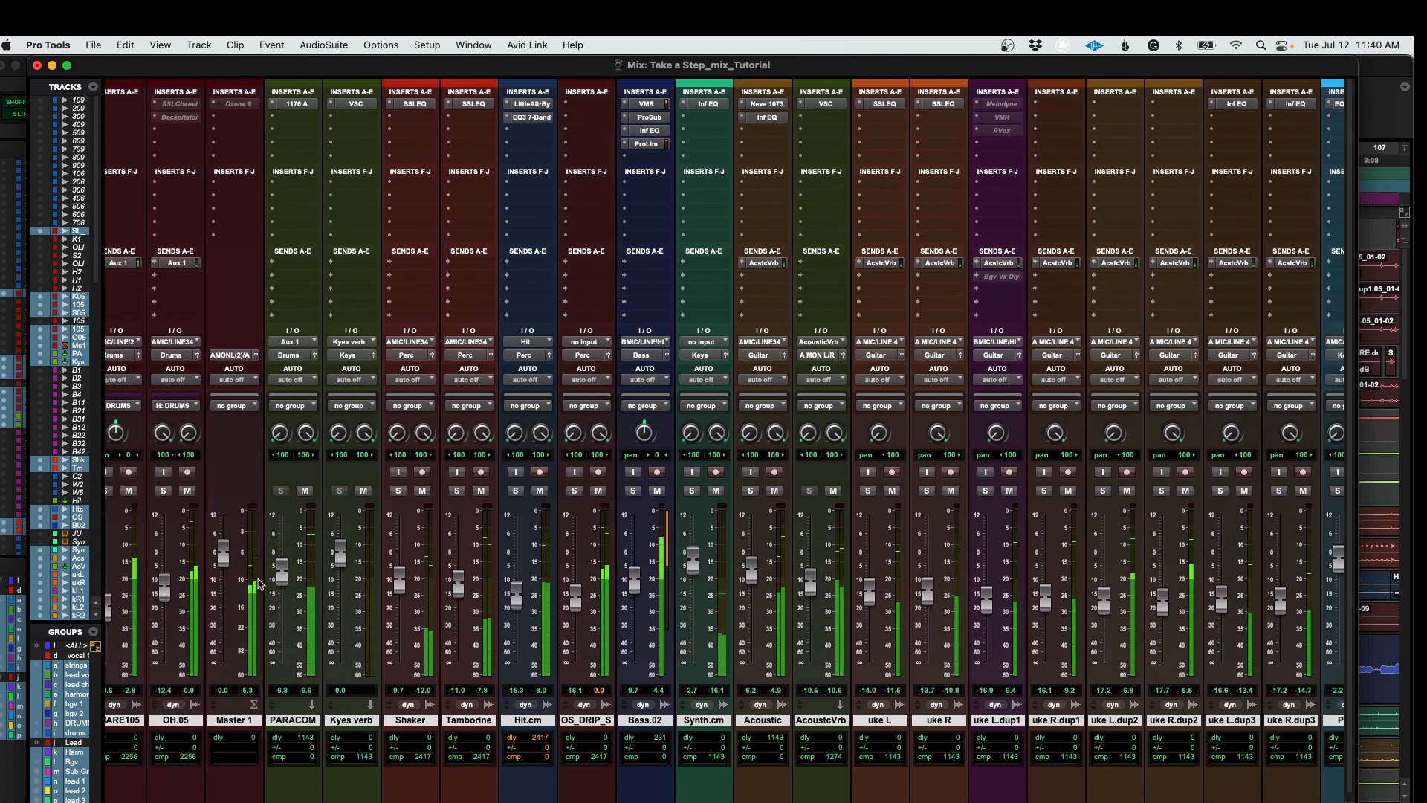
{"action": "scroll", "coordinate": [249, 583], "scroll_direction": "right", "scroll_amount": 4}
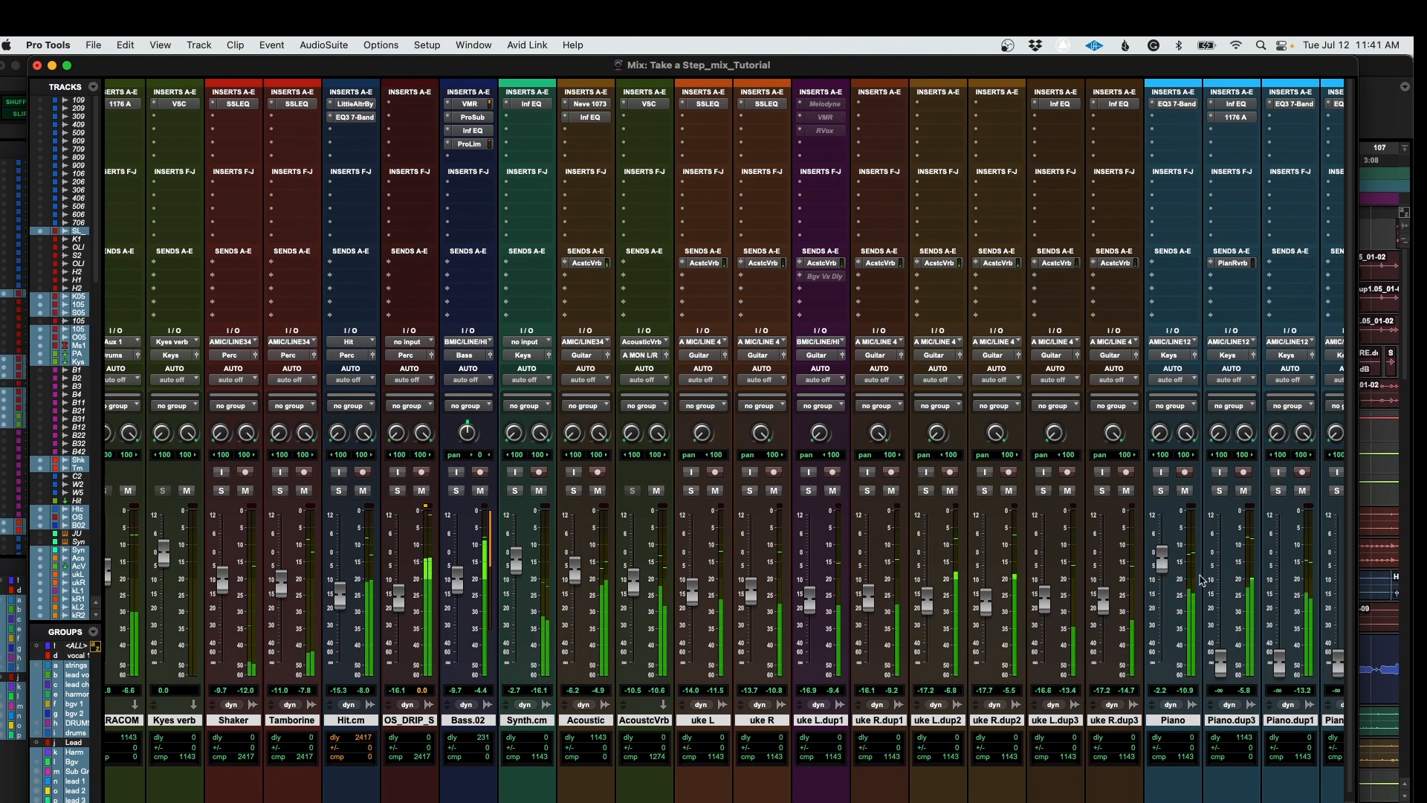
Step: Raise the Piano.dup3 fader to about -4.1 dB, using solo temporarily while finding its level
{"action": "left_click_drag", "start_coordinate": [1239, 666], "coordinate": [1233, 613]}
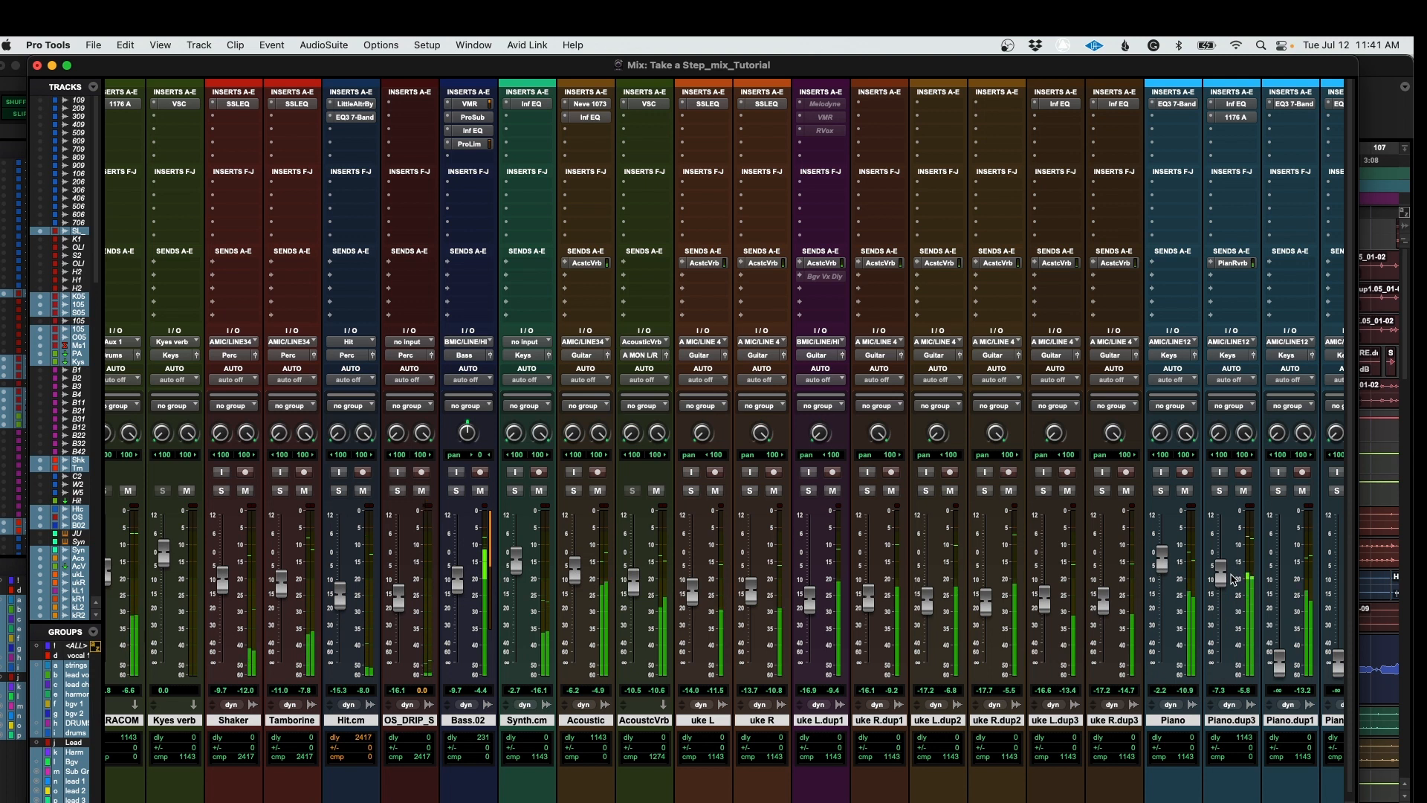
{"action": "left_click", "coordinate": [1221, 491]}
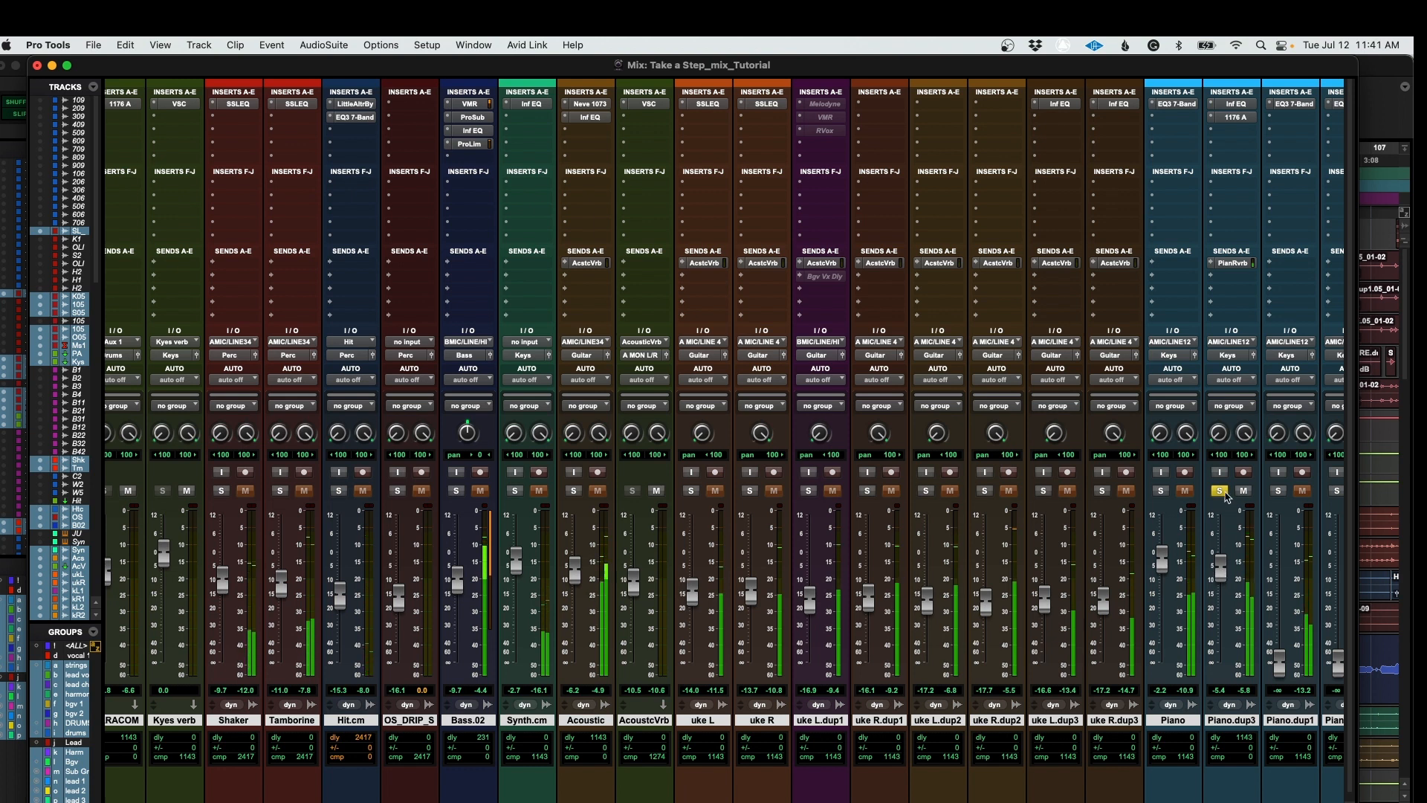
{"action": "left_click", "coordinate": [1221, 491]}
{"action": "left_click_drag", "start_coordinate": [1225, 574], "coordinate": [1225, 572]}
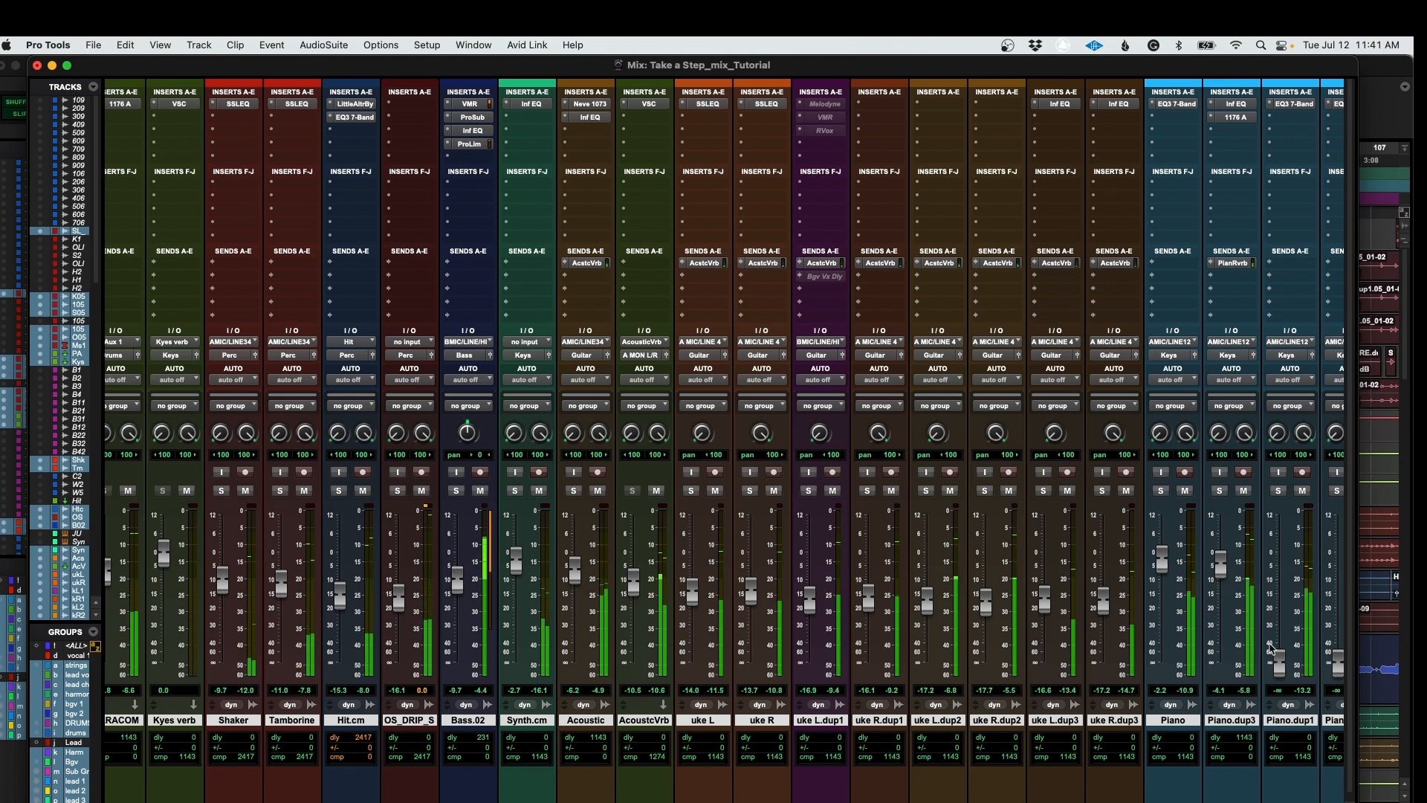
Step: Raise Piano.dup1 to about -0.6 dB and Piano.dup2 to about -4.1 dB, soloing each briefly
{"action": "left_click_drag", "start_coordinate": [1272, 651], "coordinate": [1275, 591]}
{"action": "left_click", "coordinate": [1278, 491]}
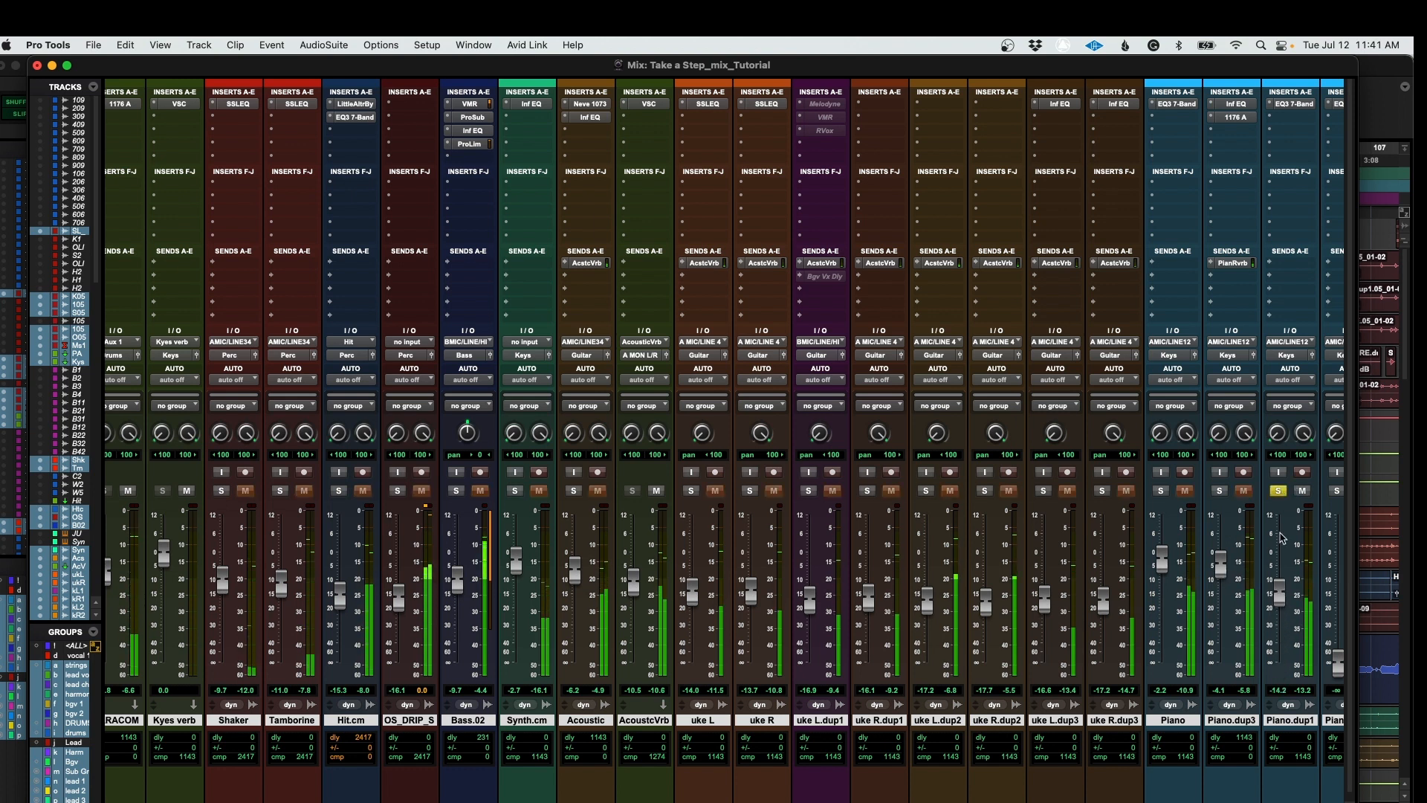
{"action": "left_click_drag", "start_coordinate": [1280, 593], "coordinate": [1285, 551]}
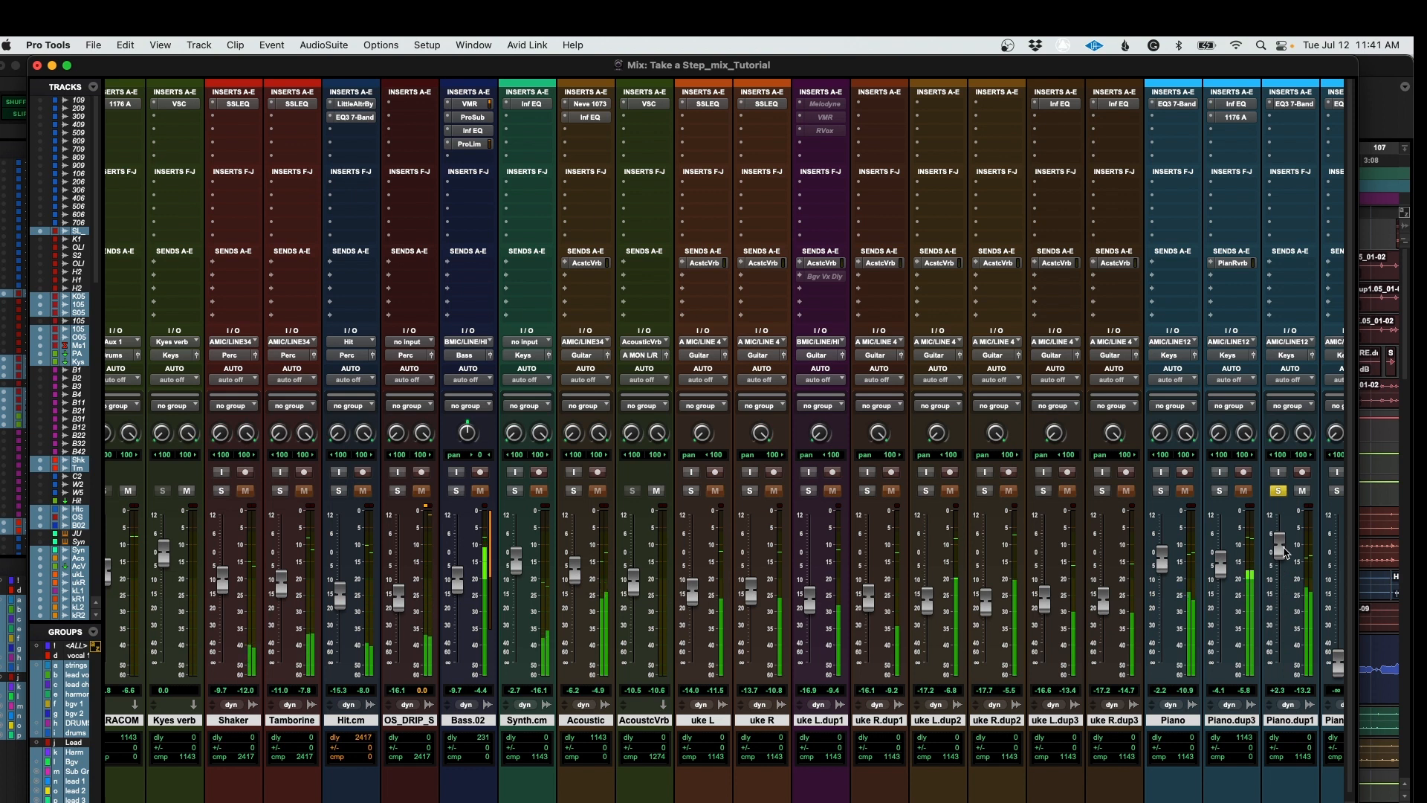
{"action": "left_click", "coordinate": [1279, 493]}
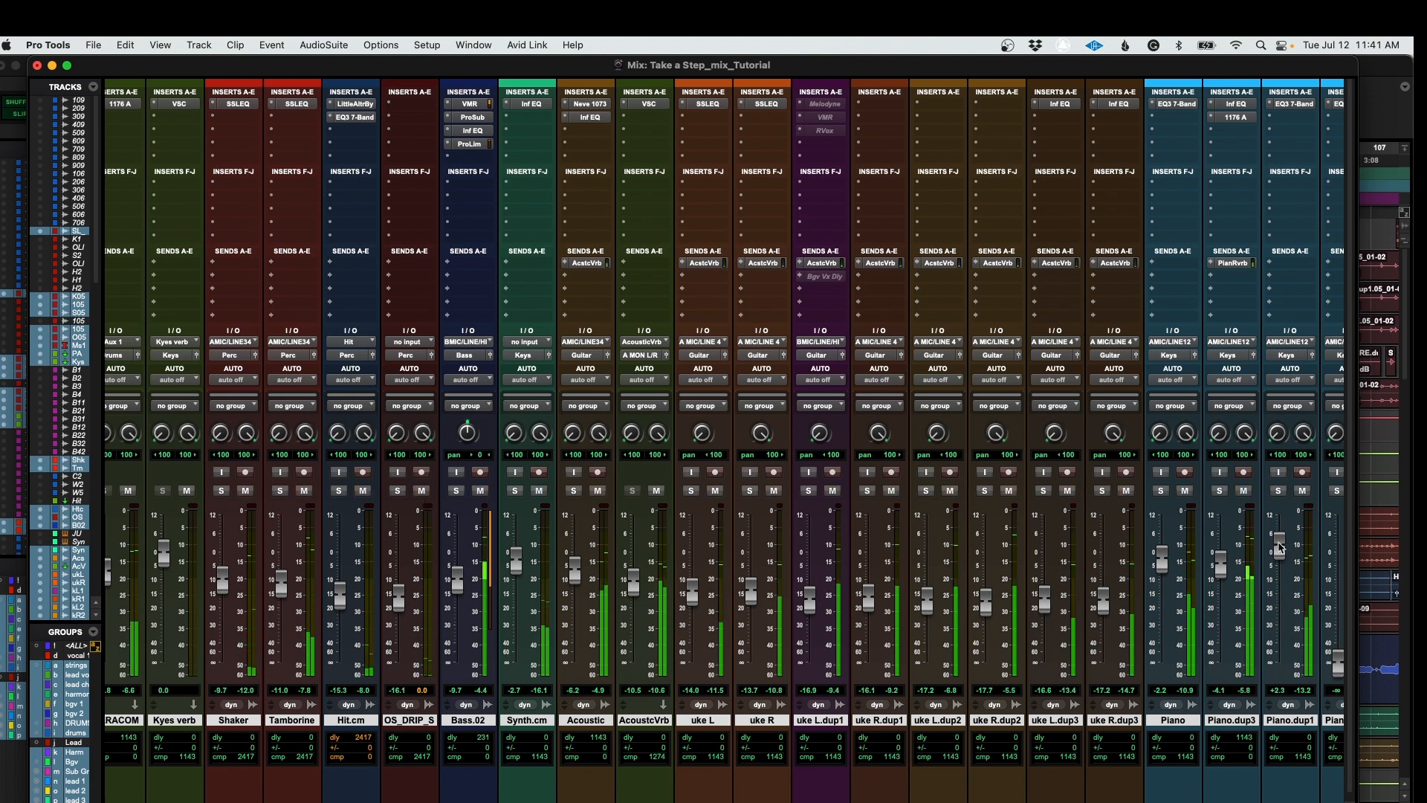
{"action": "scroll", "coordinate": [1234, 521], "scroll_direction": "right", "scroll_amount": 3}
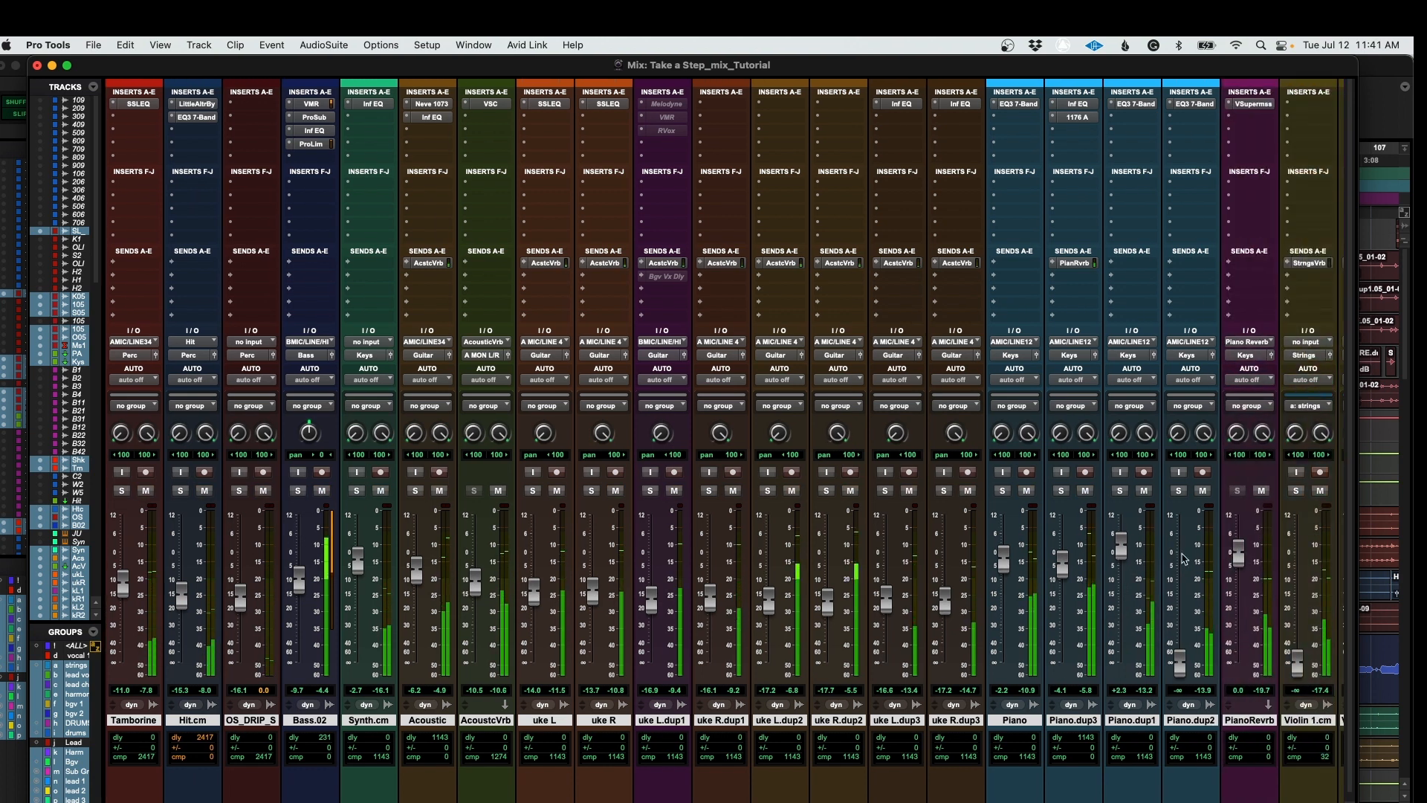
{"action": "left_click", "coordinate": [1179, 491]}
{"action": "left_click_drag", "start_coordinate": [1180, 662], "coordinate": [1122, 557]}
{"action": "left_click", "coordinate": [1178, 491]}
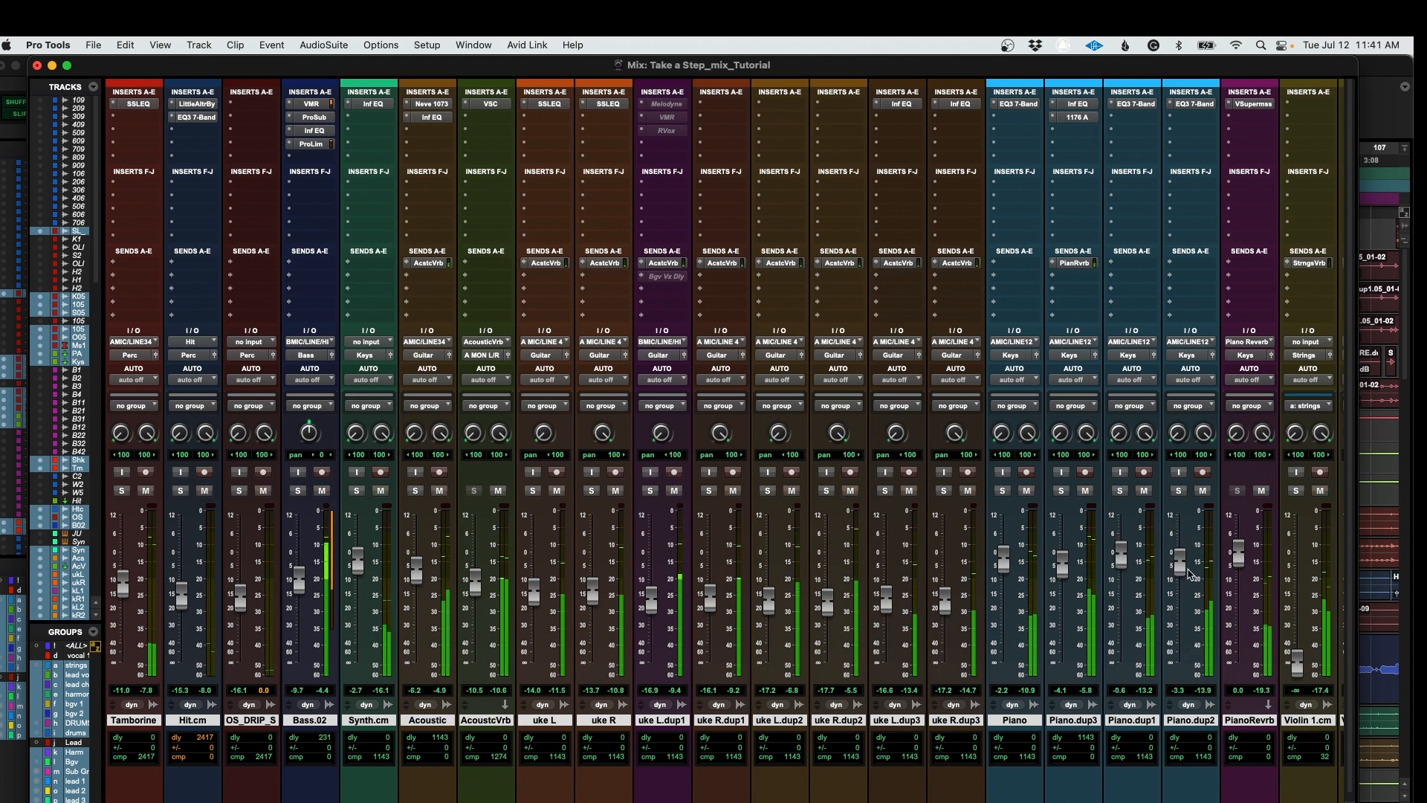
Step: Raise the grouped violin faders, with Violin 1.cm at about -3.3 dB and its three duplicates at about -9.2 dB
{"action": "scroll", "coordinate": [1185, 575], "scroll_direction": "right", "scroll_amount": 3}
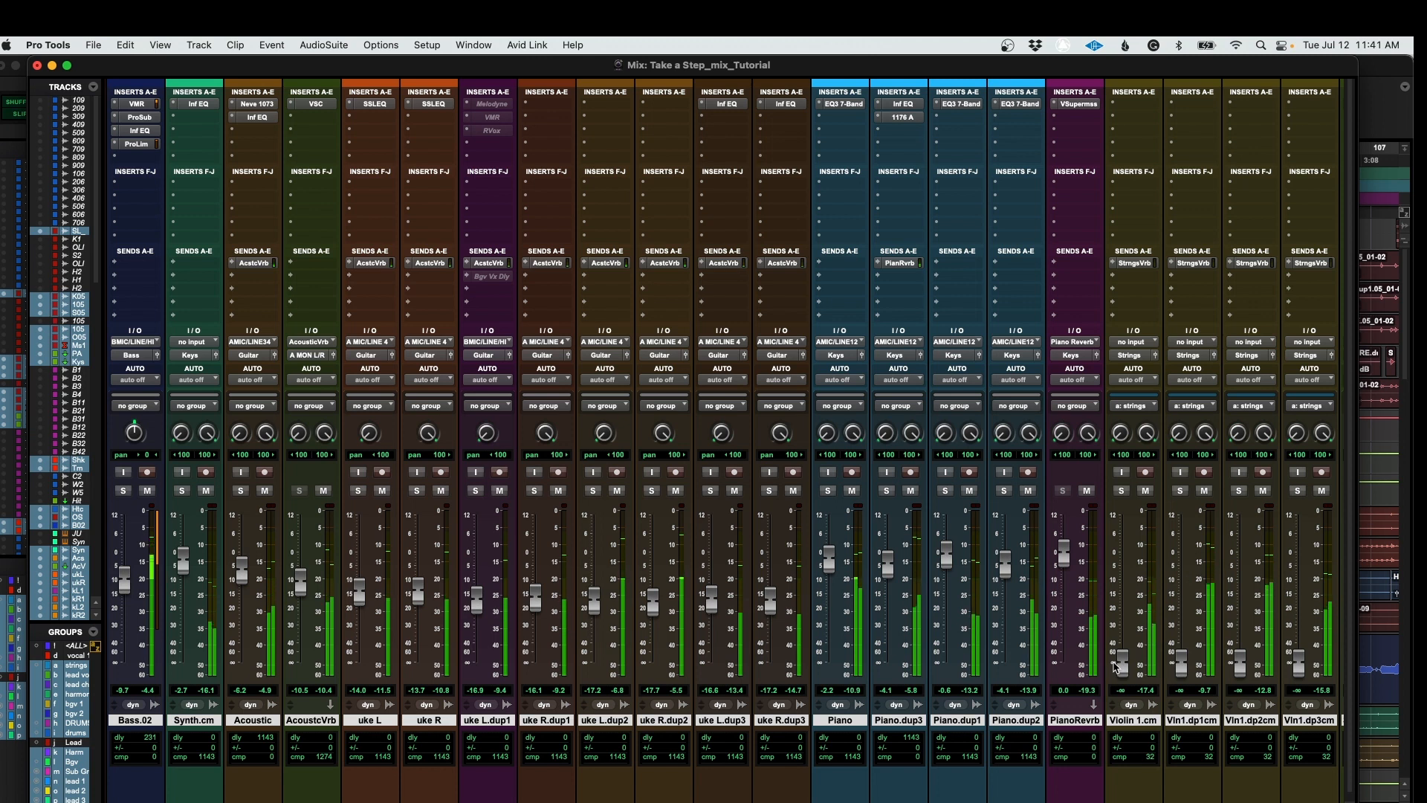
{"action": "left_click_drag", "start_coordinate": [1128, 660], "coordinate": [1127, 650]}
{"action": "scroll", "coordinate": [1108, 649], "scroll_direction": "right", "scroll_amount": 5}
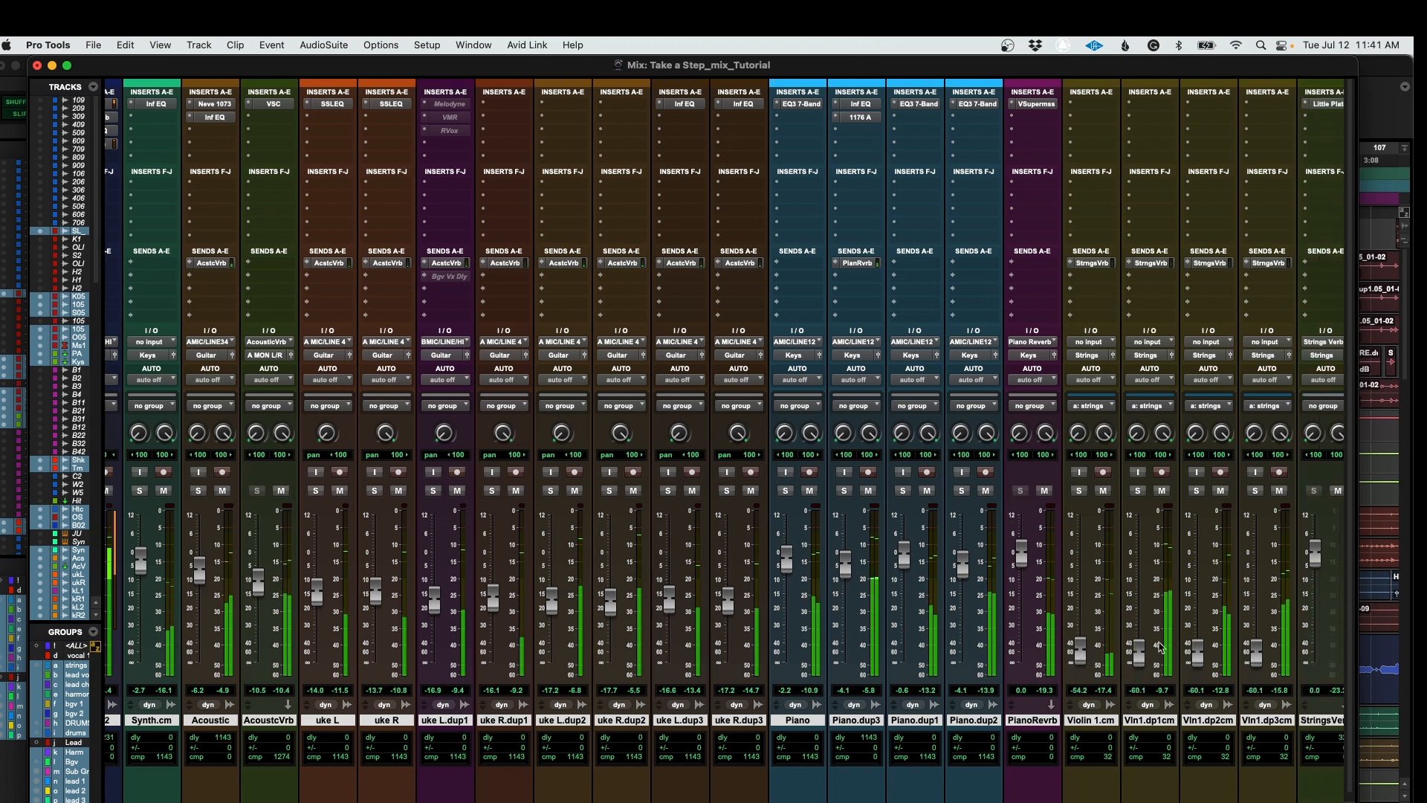
{"action": "left_click_drag", "start_coordinate": [829, 650], "coordinate": [834, 561]}
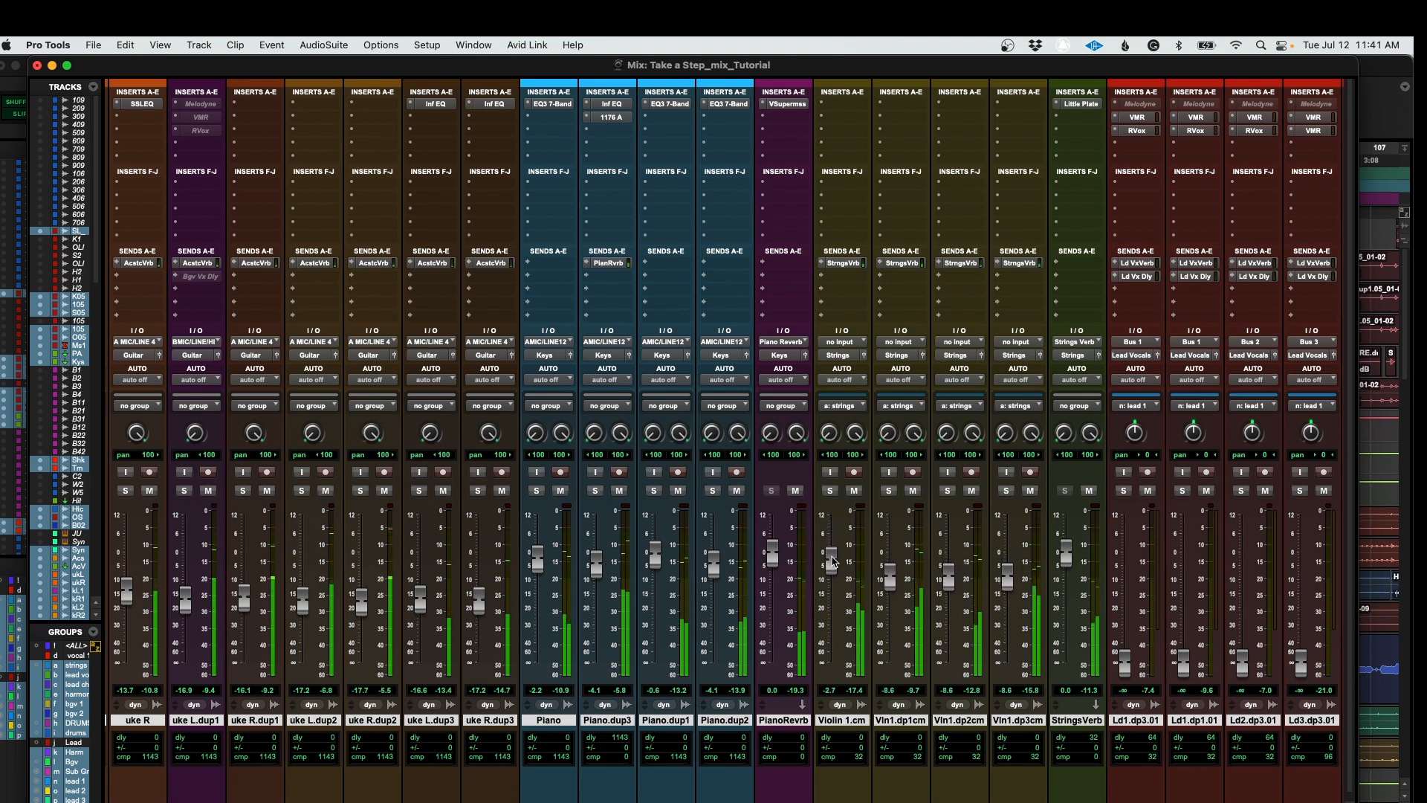
{"action": "left_click_drag", "start_coordinate": [833, 563], "coordinate": [833, 564]}
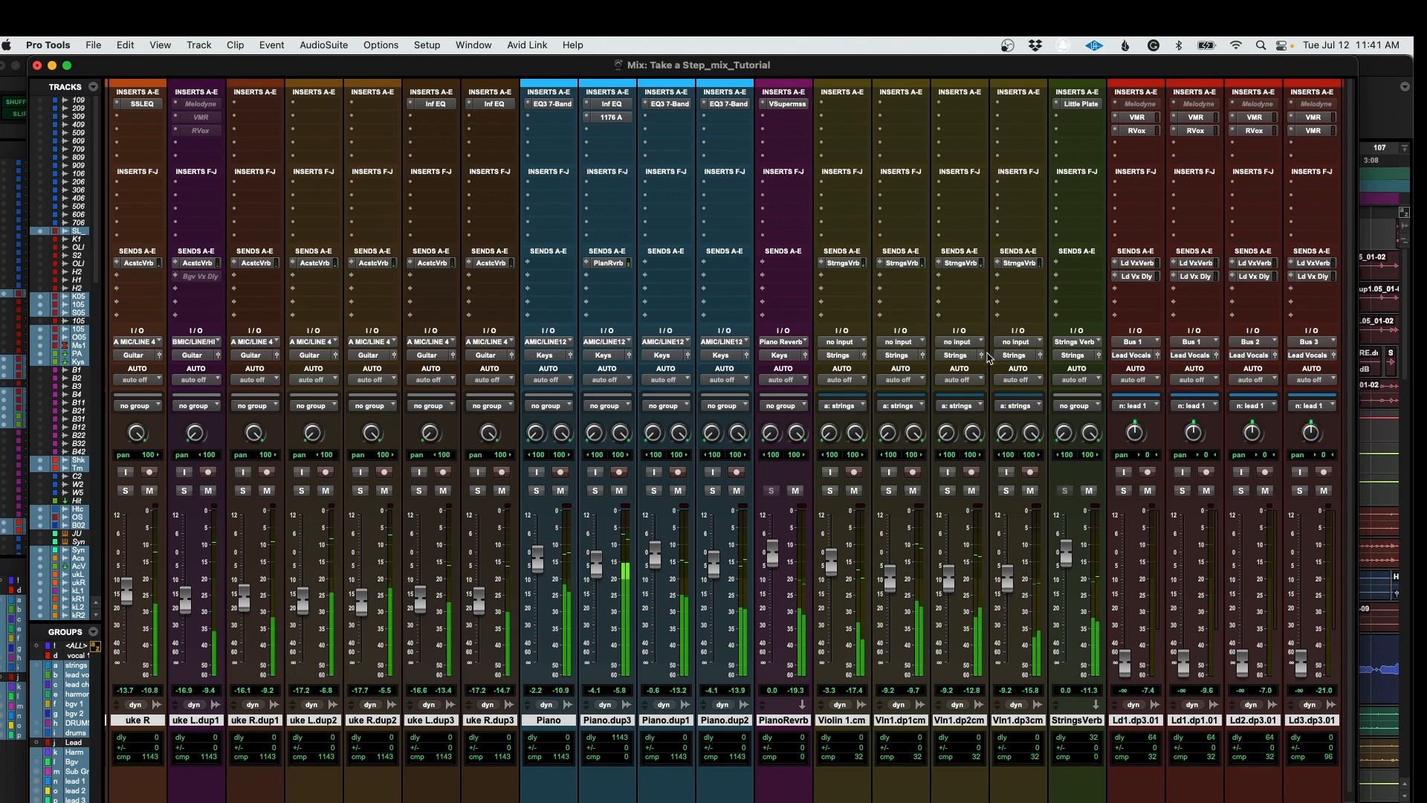
Step: Raise the lead 2 group vocals, bringing Ld4.dp3.01 to about -7.8 dB and Ld1.dp4.01 to about -8.1 dB
{"action": "scroll", "coordinate": [988, 357], "scroll_direction": "right", "scroll_amount": 4}
{"action": "scroll", "coordinate": [987, 357], "scroll_direction": "right", "scroll_amount": 6}
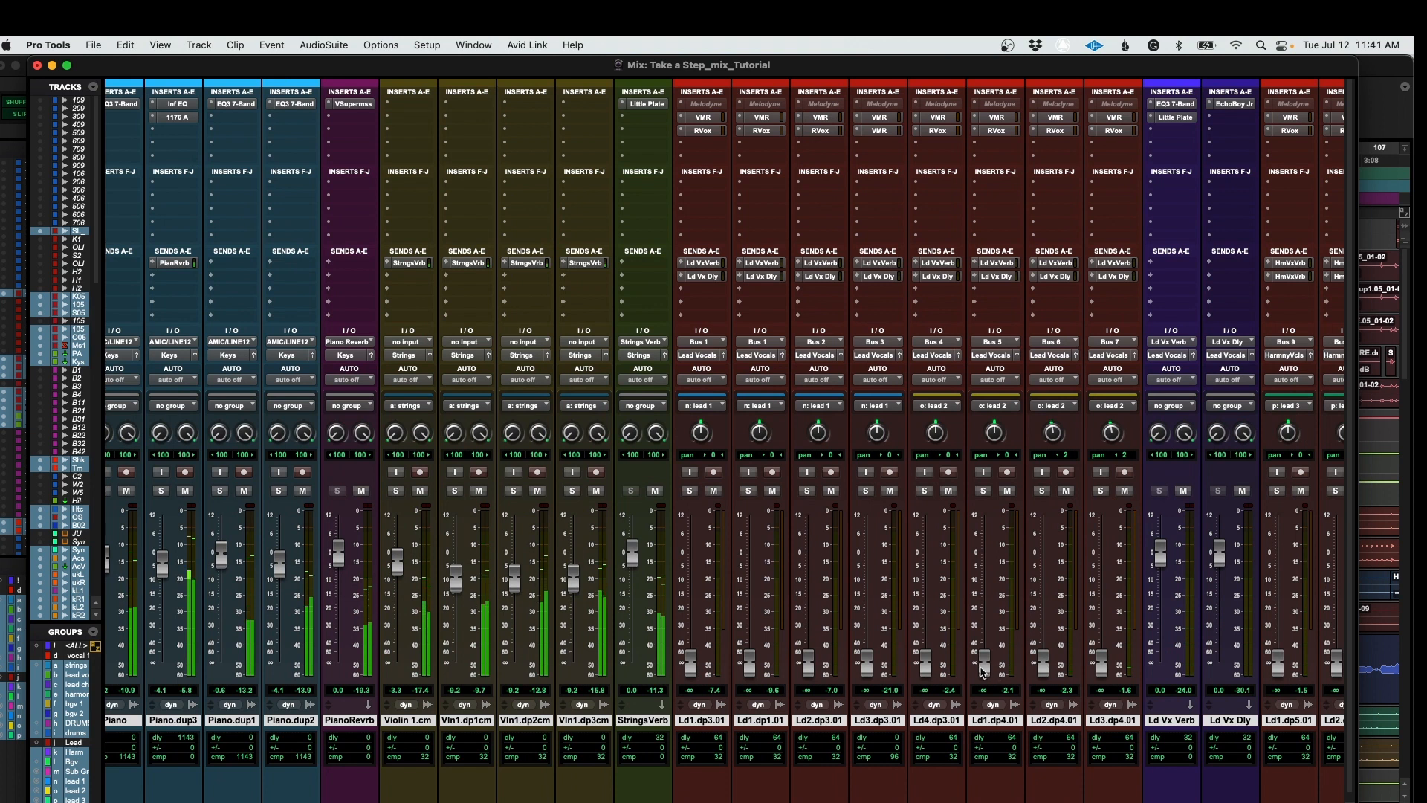
{"action": "left_click_drag", "start_coordinate": [983, 669], "coordinate": [987, 550]}
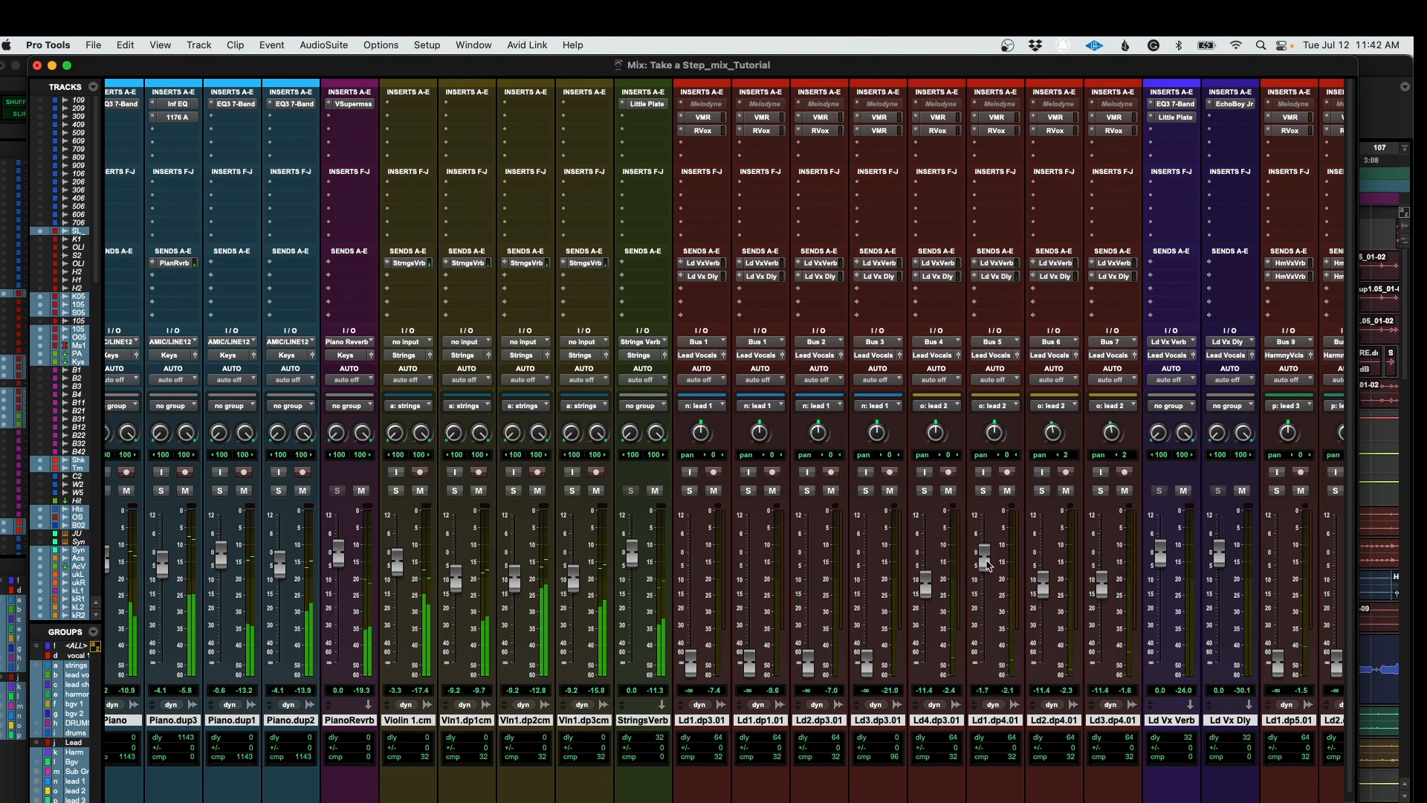
{"action": "left_click_drag", "start_coordinate": [987, 563], "coordinate": [960, 577]}
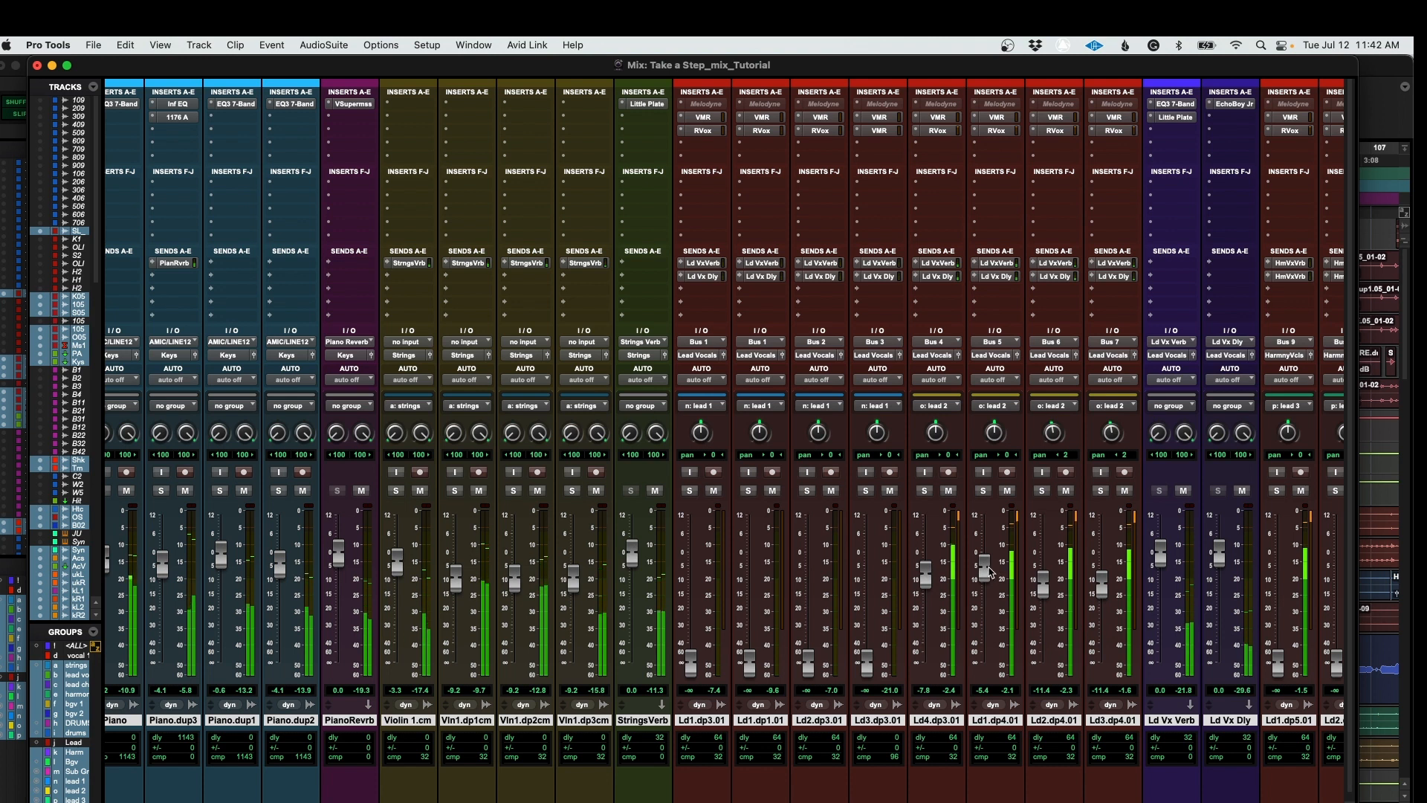
Step: Check the Master 1 level, then lower the lead 2 group so Ld4.dp3.01 sits at about -9.9 dB
{"action": "scroll", "coordinate": [975, 579], "scroll_direction": "right", "scroll_amount": 3}
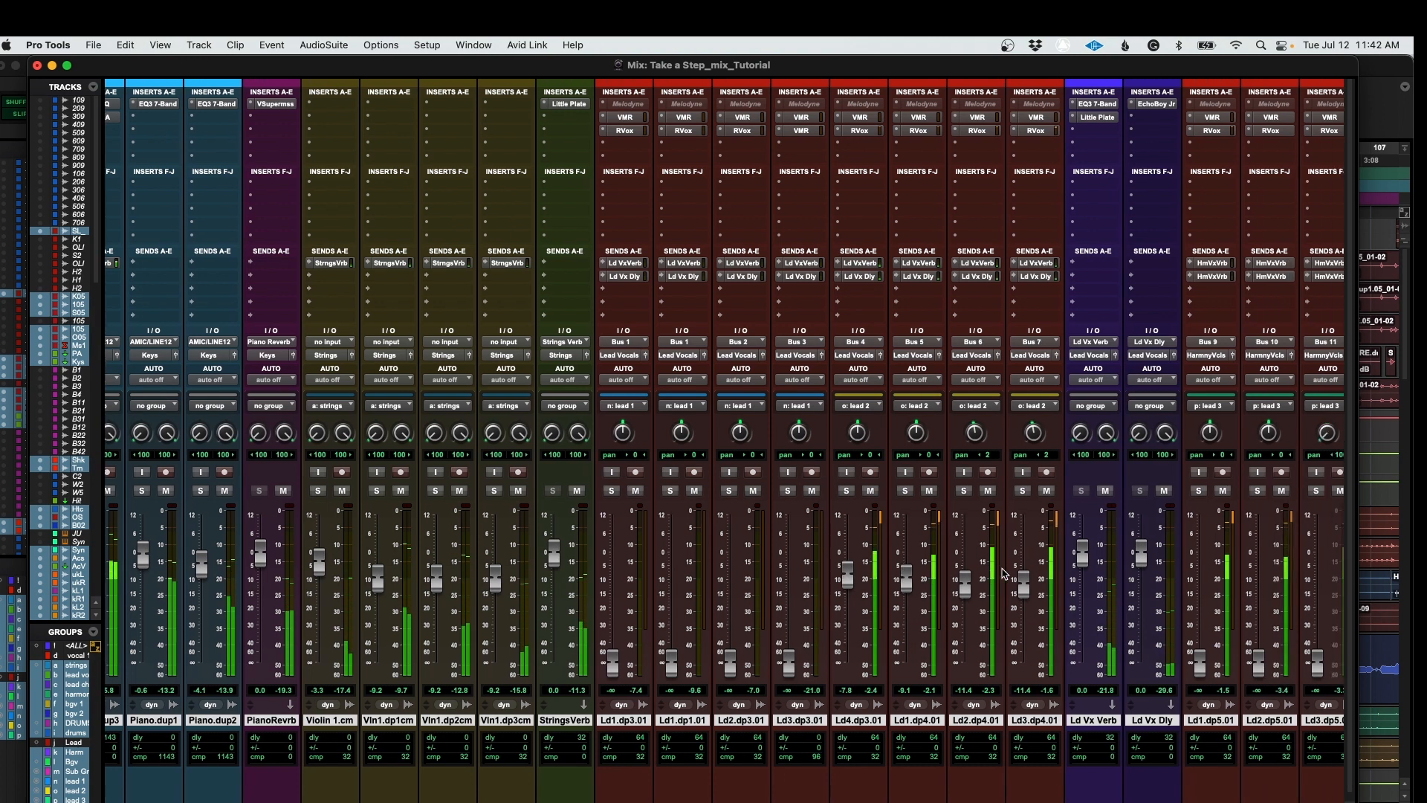
{"action": "scroll", "coordinate": [1163, 561], "scroll_direction": "right", "scroll_amount": 4}
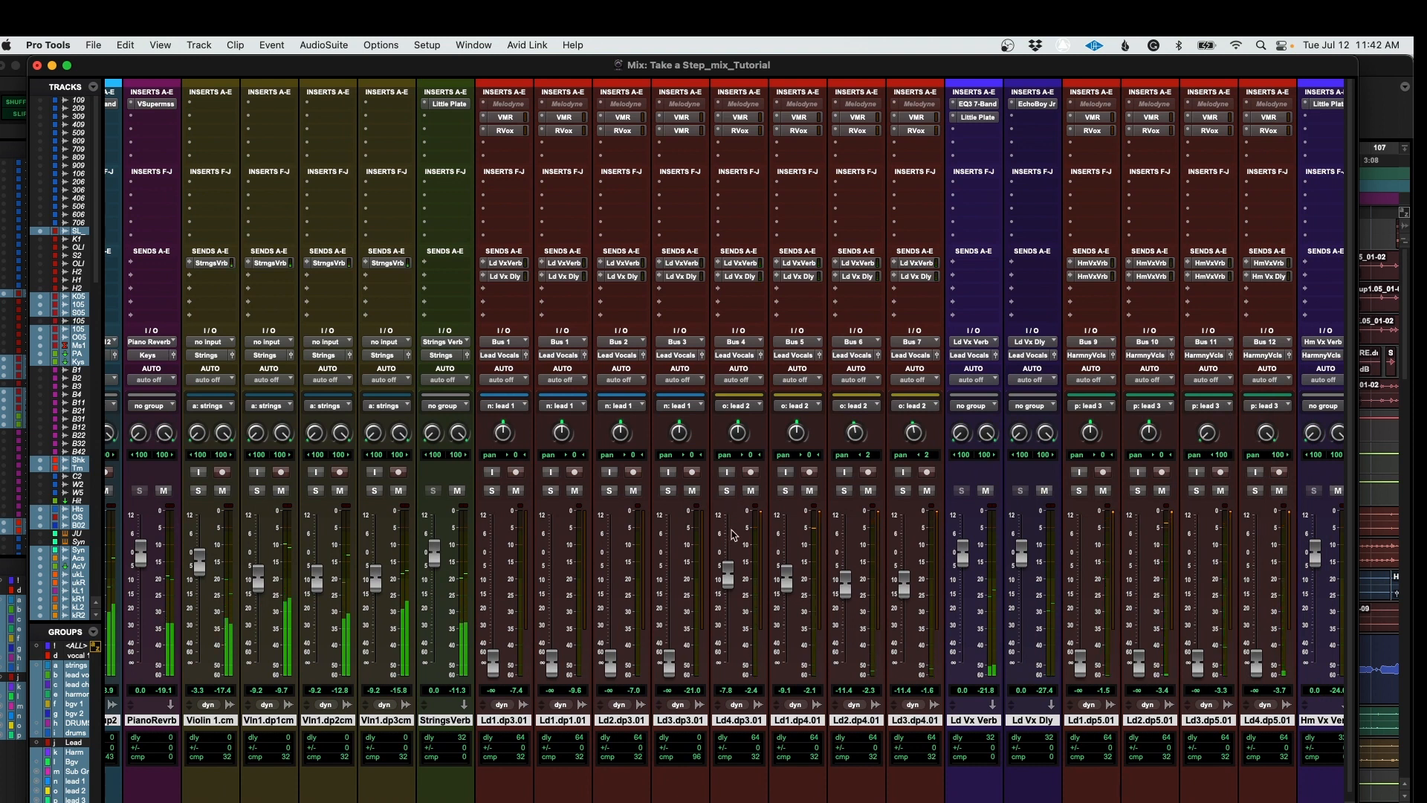
{"action": "scroll", "coordinate": [762, 546], "scroll_direction": "left", "scroll_amount": 20}
{"action": "scroll", "coordinate": [734, 532], "scroll_direction": "left", "scroll_amount": 15}
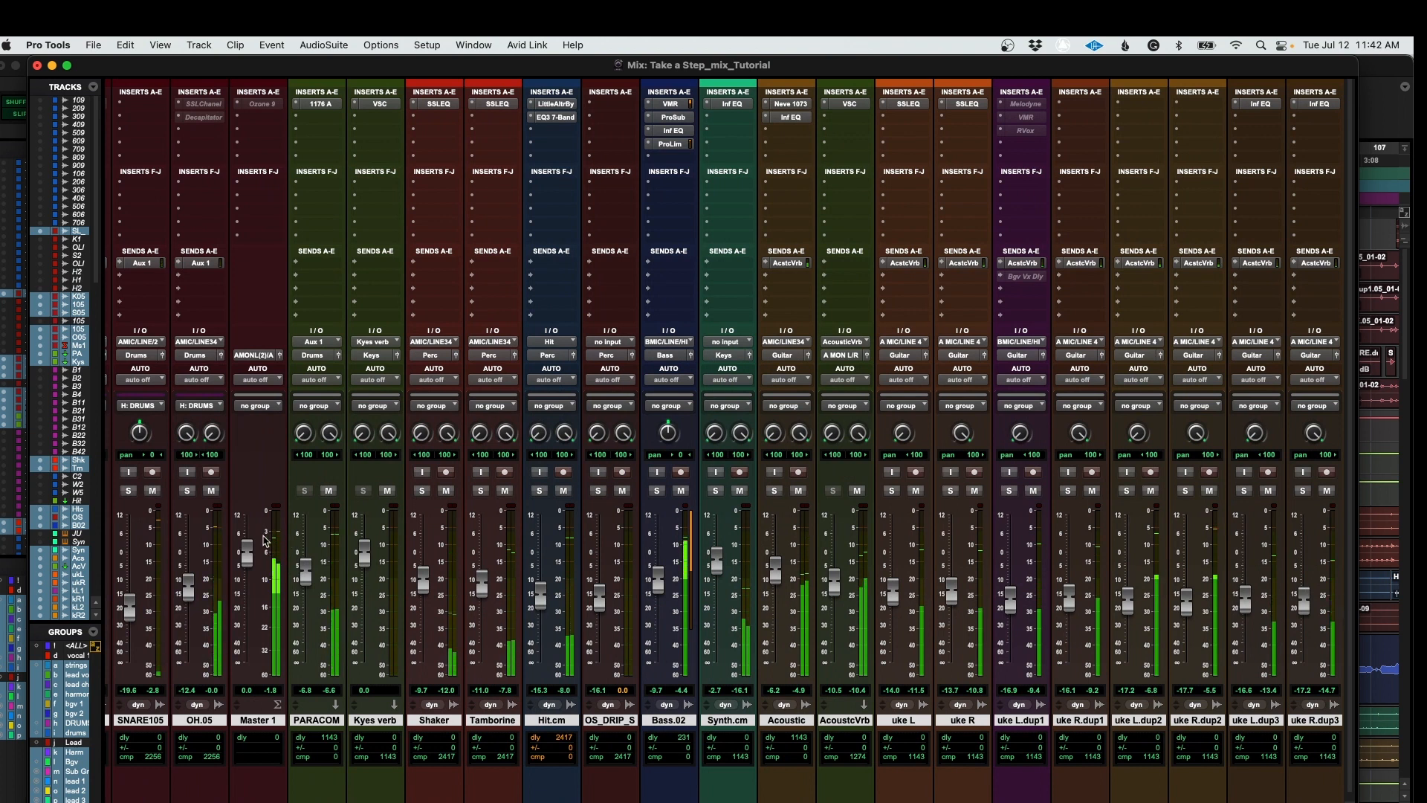
{"action": "scroll", "coordinate": [870, 568], "scroll_direction": "right", "scroll_amount": 20}
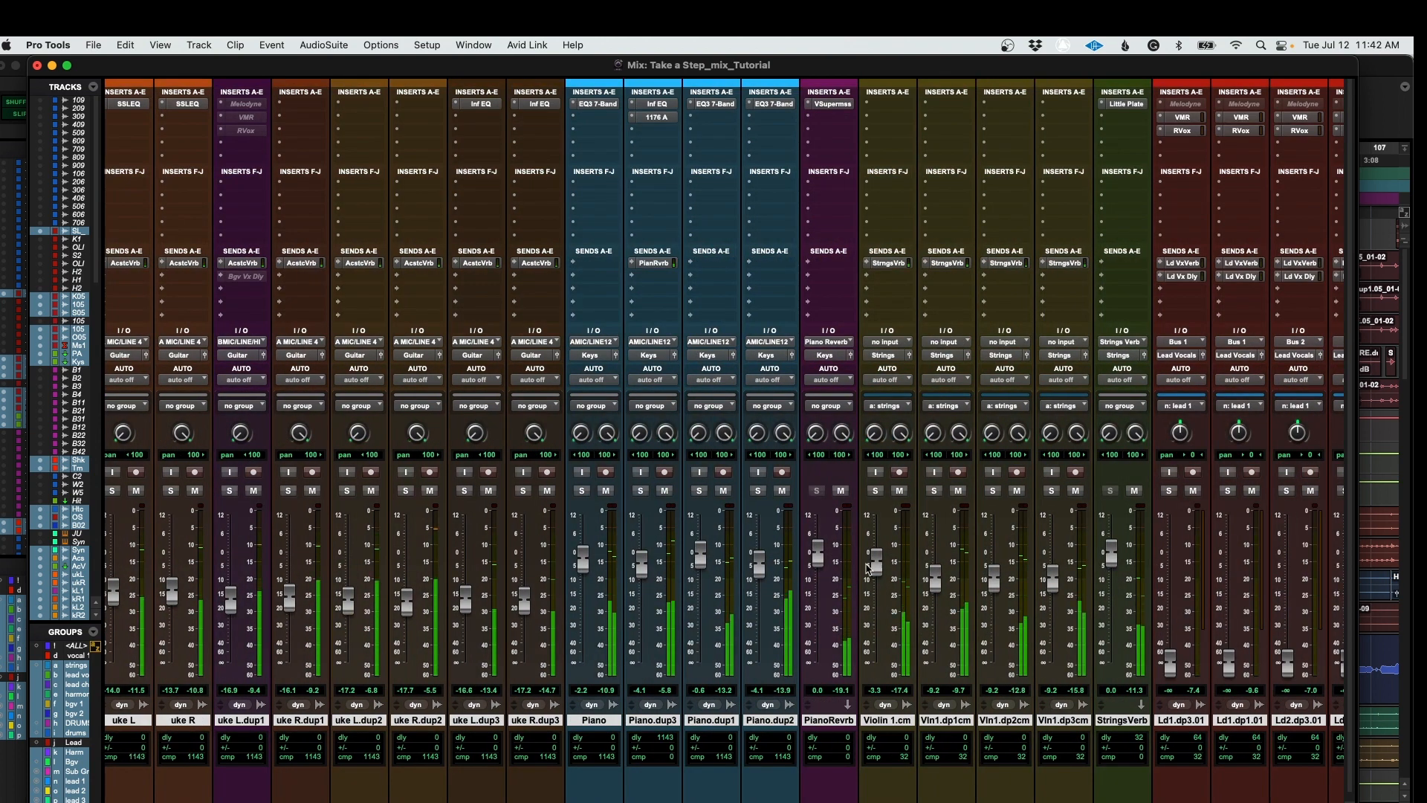
{"action": "scroll", "coordinate": [870, 569], "scroll_direction": "right", "scroll_amount": 10}
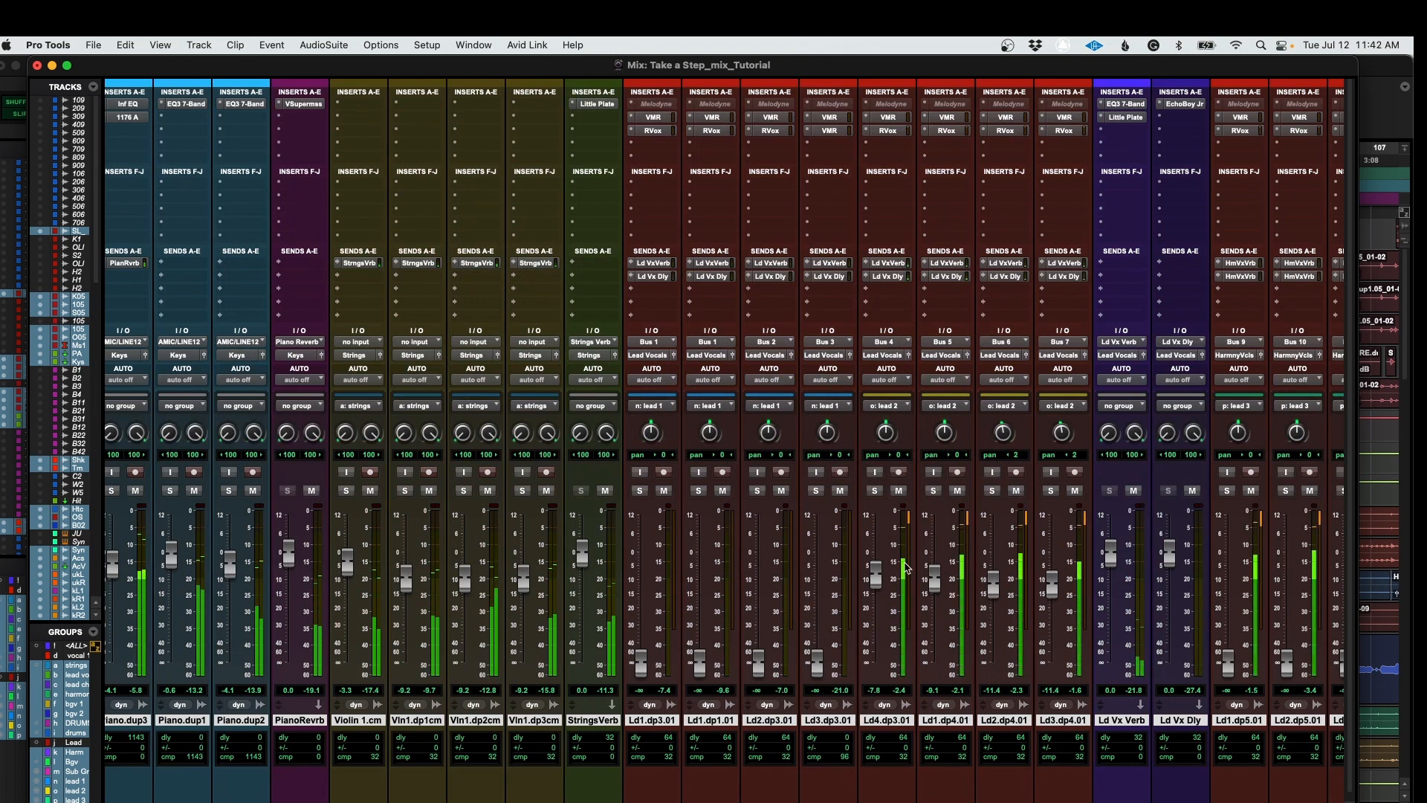
{"action": "left_click_drag", "start_coordinate": [875, 574], "coordinate": [879, 587]}
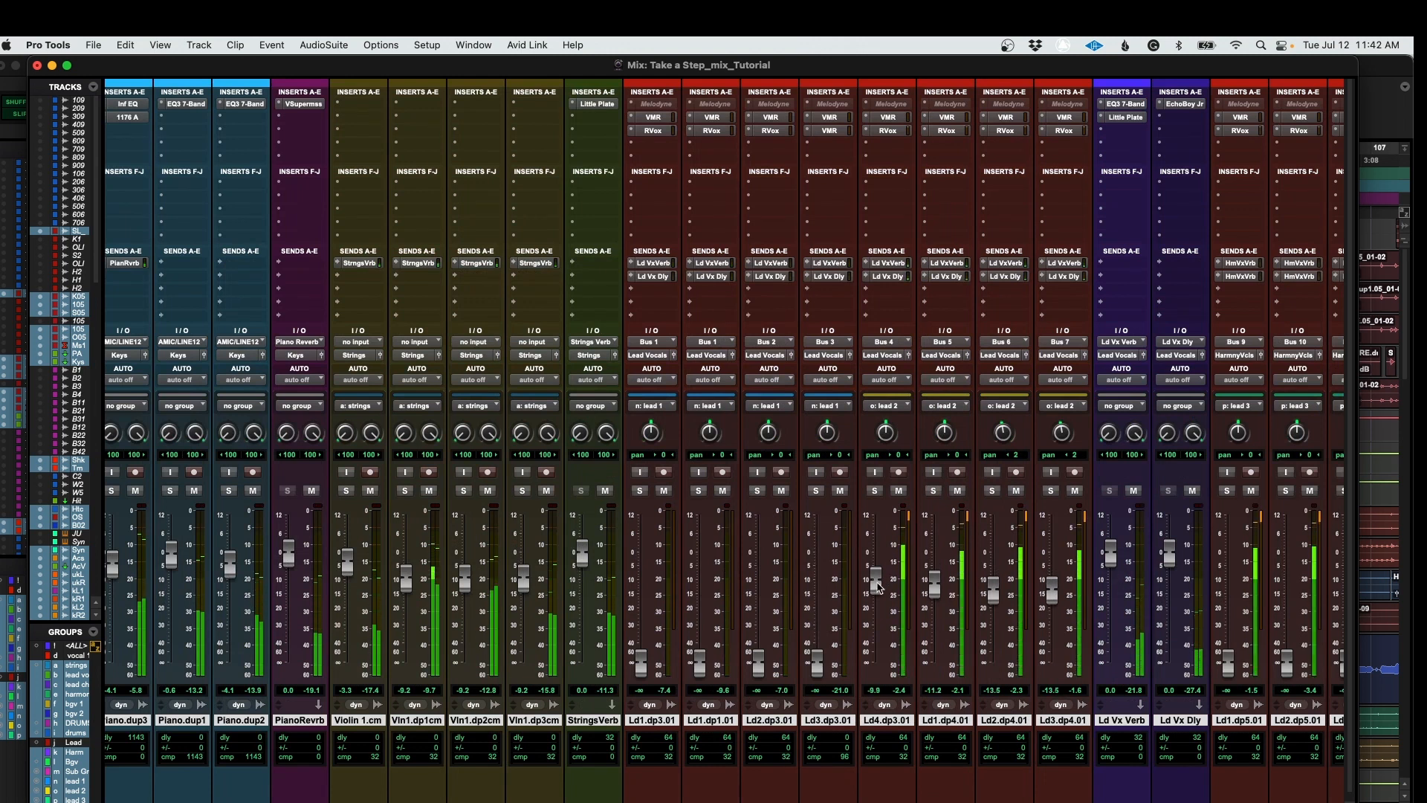
Step: Raise the lead 3 group harmony vocals, with Ld1.dp5.01 at about -9.1 dB and the others at about -22.9 dB
{"action": "scroll", "coordinate": [1099, 582], "scroll_direction": "right", "scroll_amount": 5}
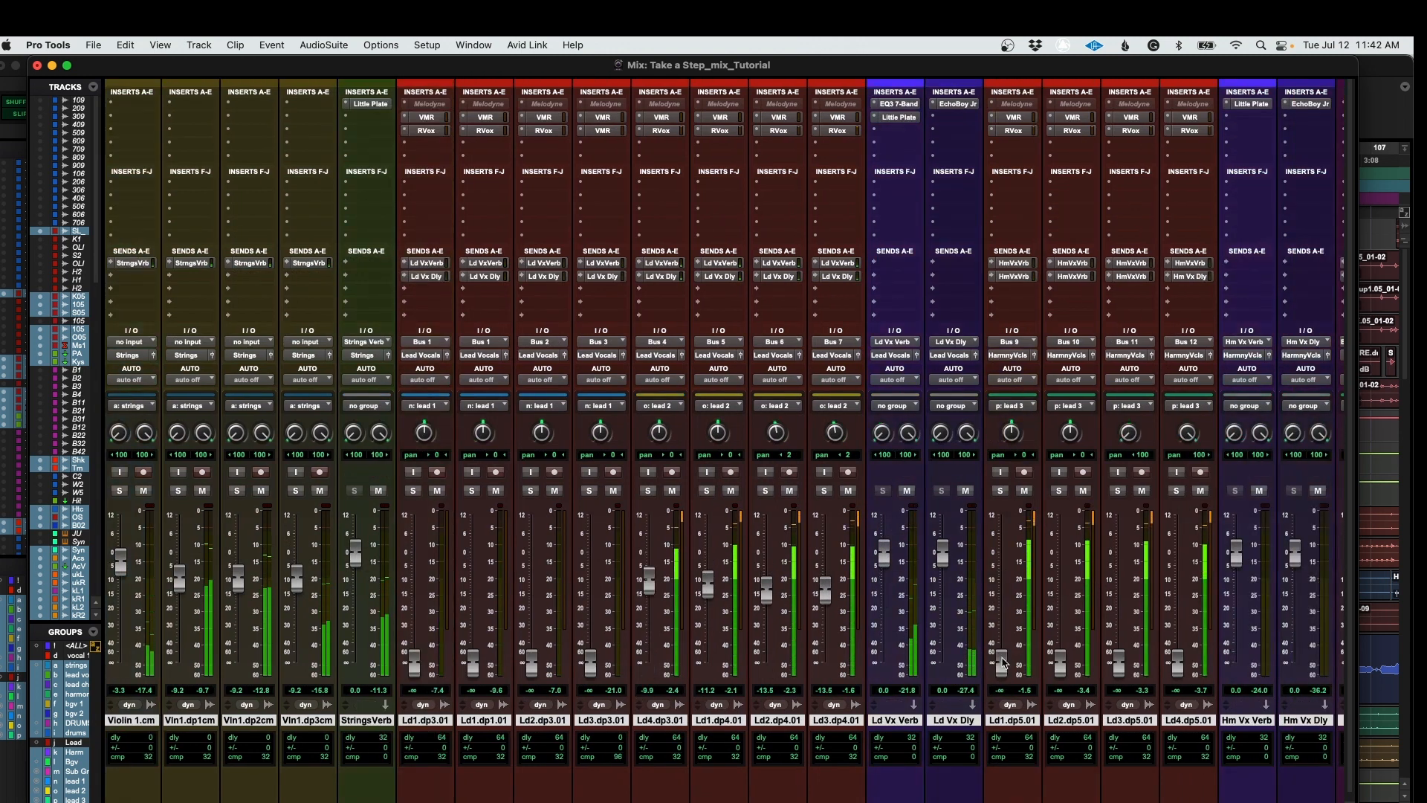
{"action": "left_click_drag", "start_coordinate": [1001, 661], "coordinate": [1008, 579]}
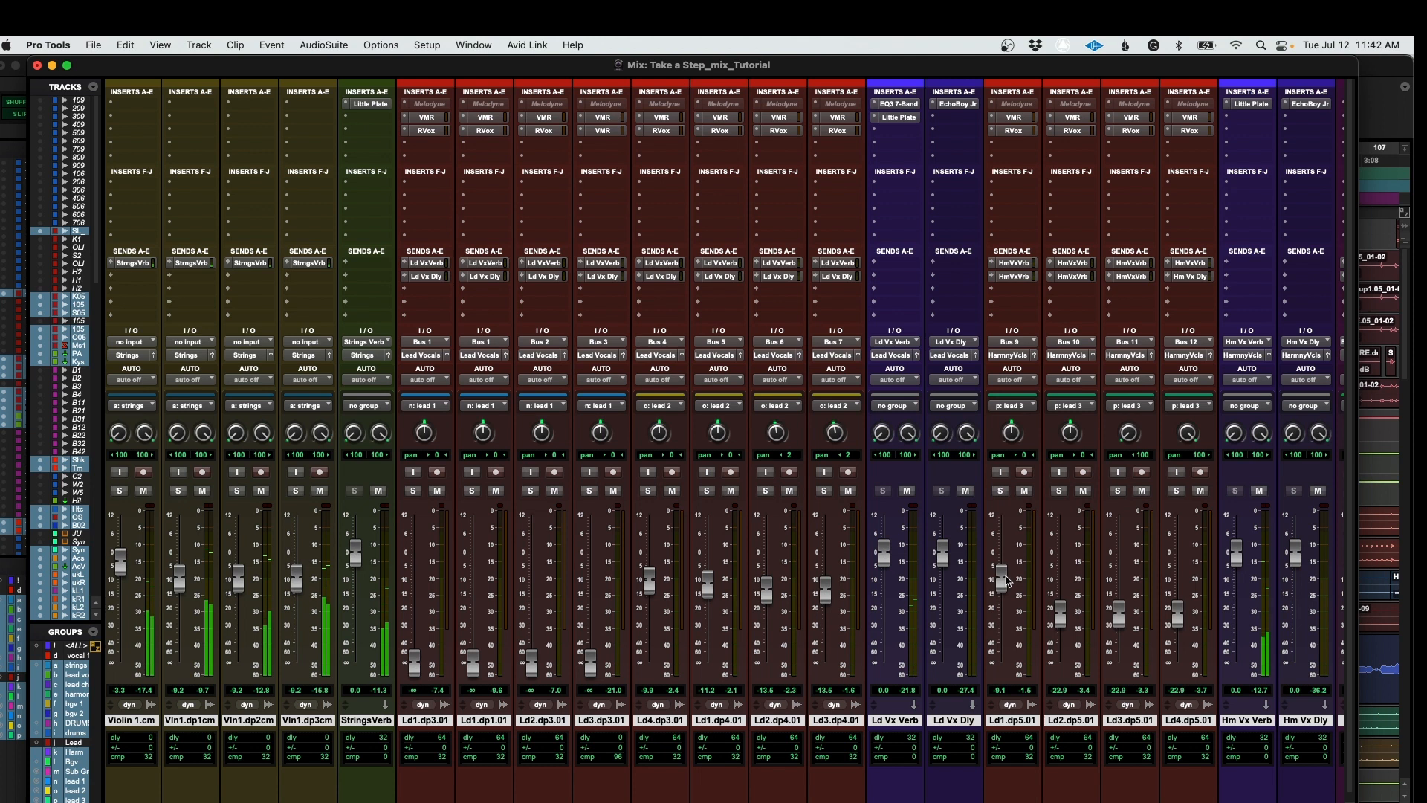
Step: Raise the grouped background vocals, with BGV 1.cm at about -5.4 dB and BGV2.cm to BGV4.cm at about -12.6 dB
{"action": "scroll", "coordinate": [1150, 605], "scroll_direction": "right", "scroll_amount": 5}
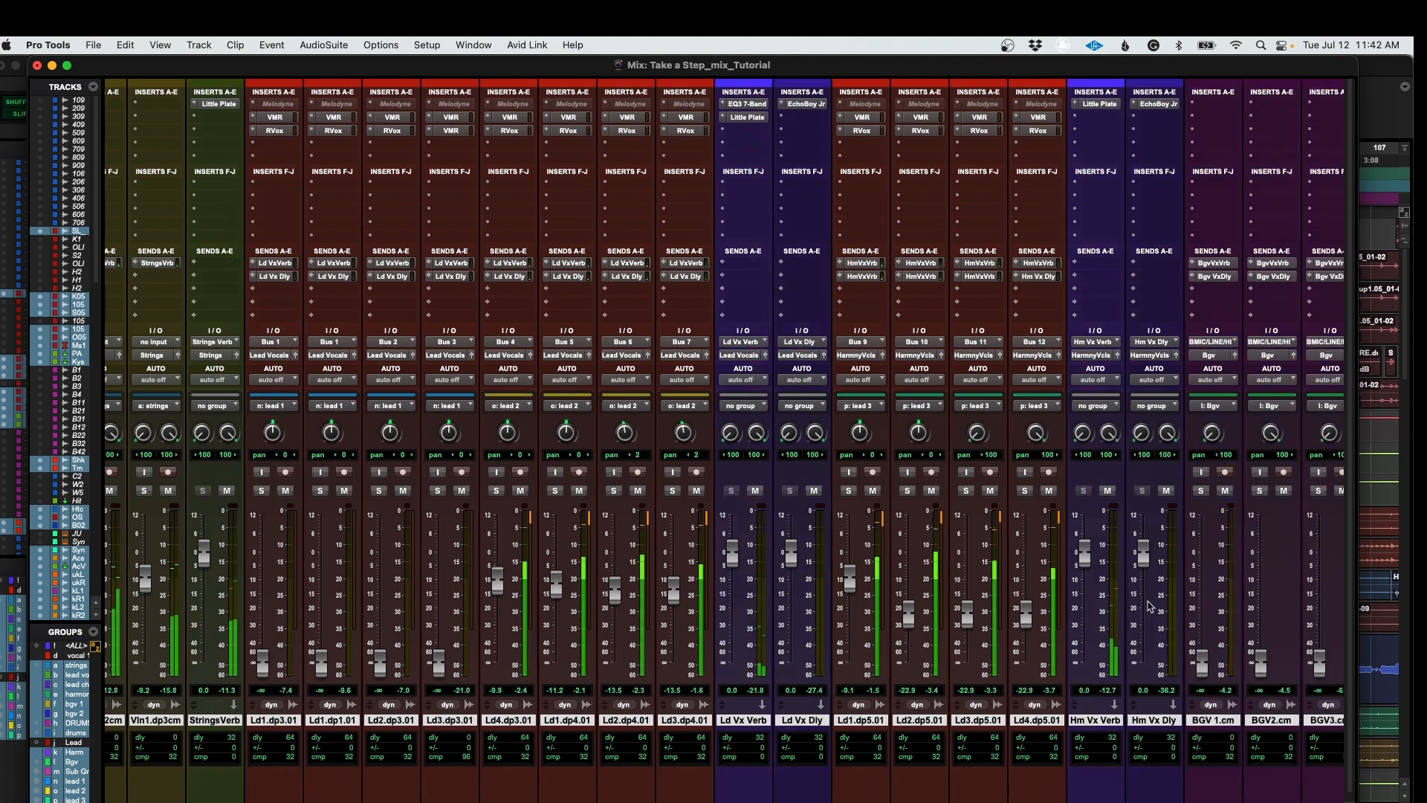
{"action": "left_click_drag", "start_coordinate": [1113, 649], "coordinate": [1117, 599]}
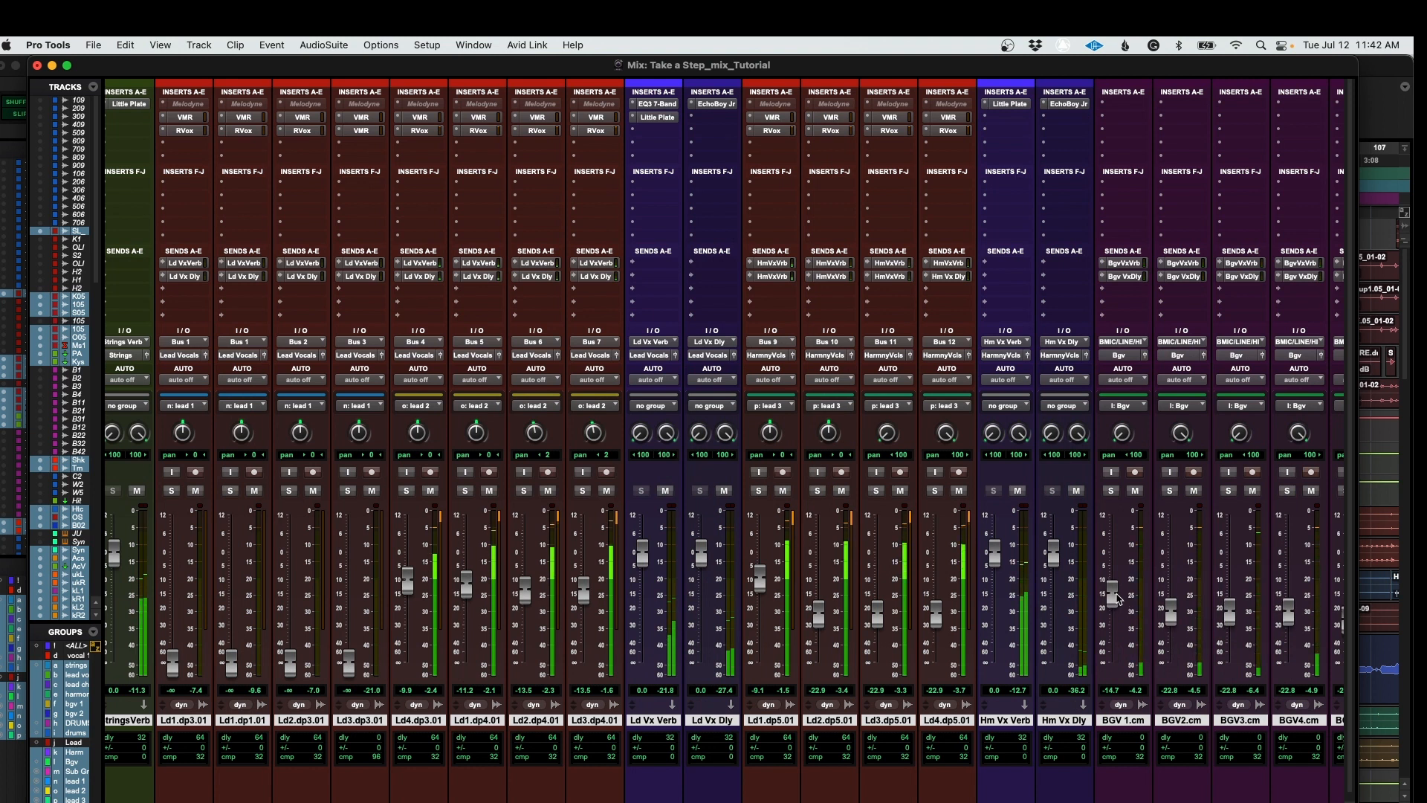
{"action": "scroll", "coordinate": [1111, 603], "scroll_direction": "right", "scroll_amount": 5}
{"action": "left_click_drag", "start_coordinate": [841, 600], "coordinate": [846, 573]}
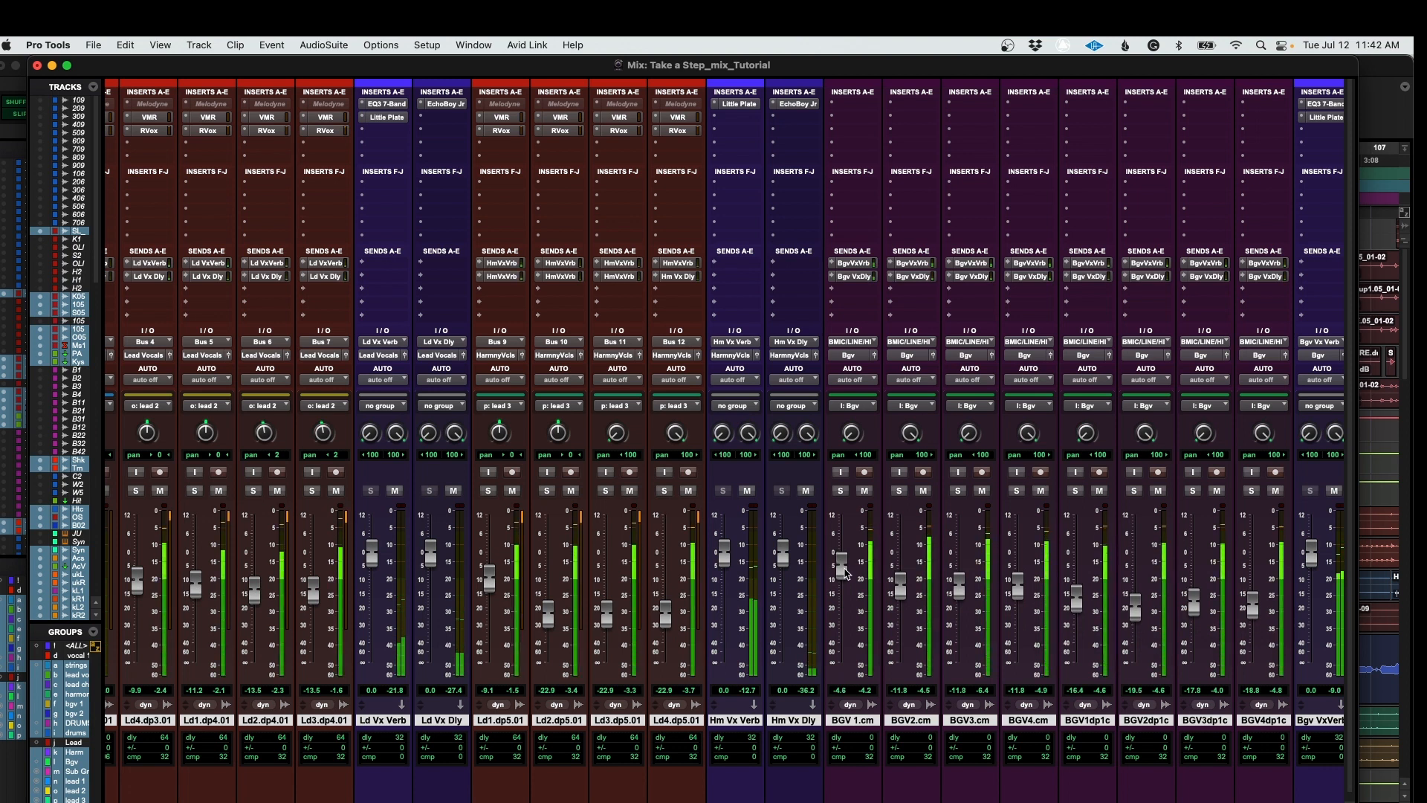
{"action": "left_click_drag", "start_coordinate": [845, 572], "coordinate": [846, 574]}
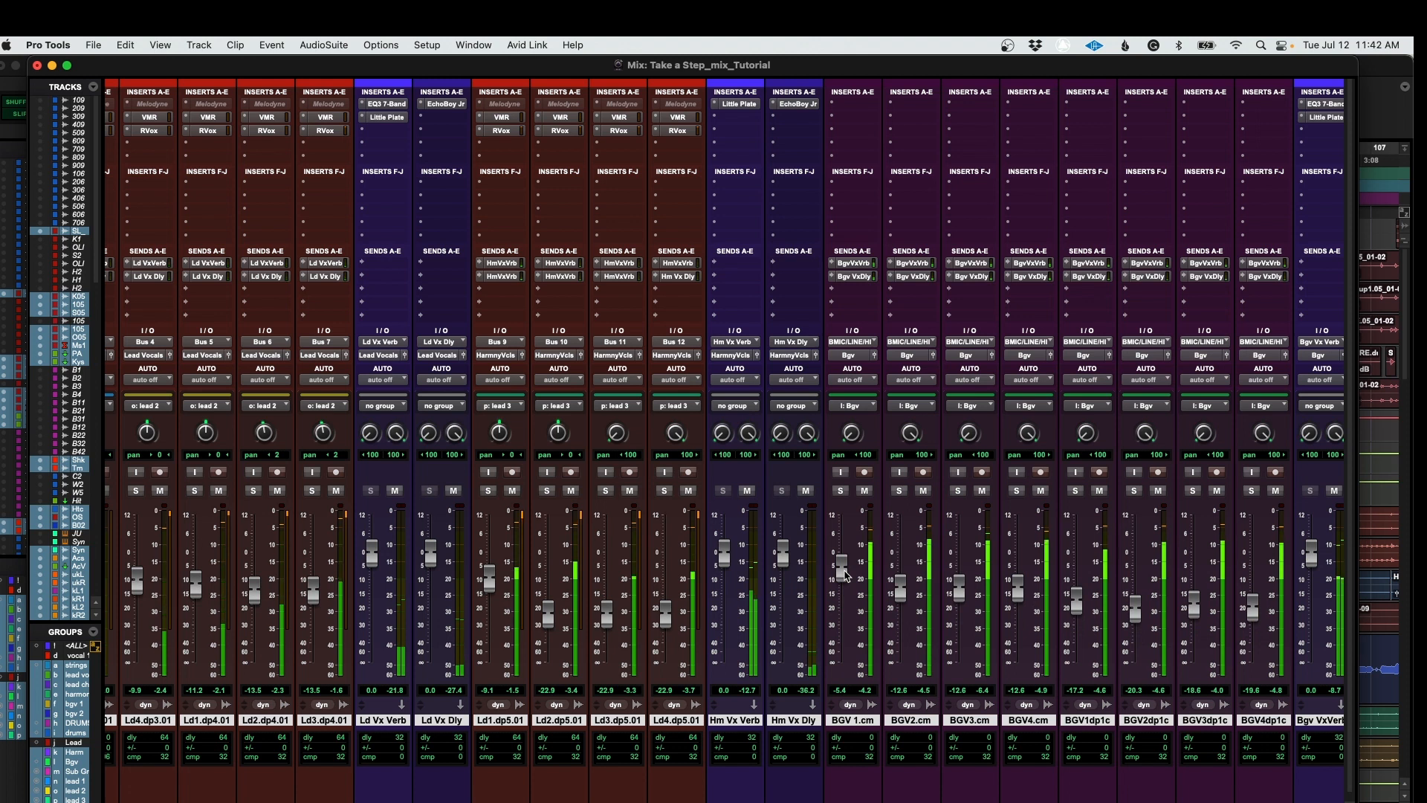
Step: Bring up the sfx track, check it briefly in solo, and settle its level at about -15.8 dB
{"action": "scroll", "coordinate": [863, 572], "scroll_direction": "right", "scroll_amount": 5}
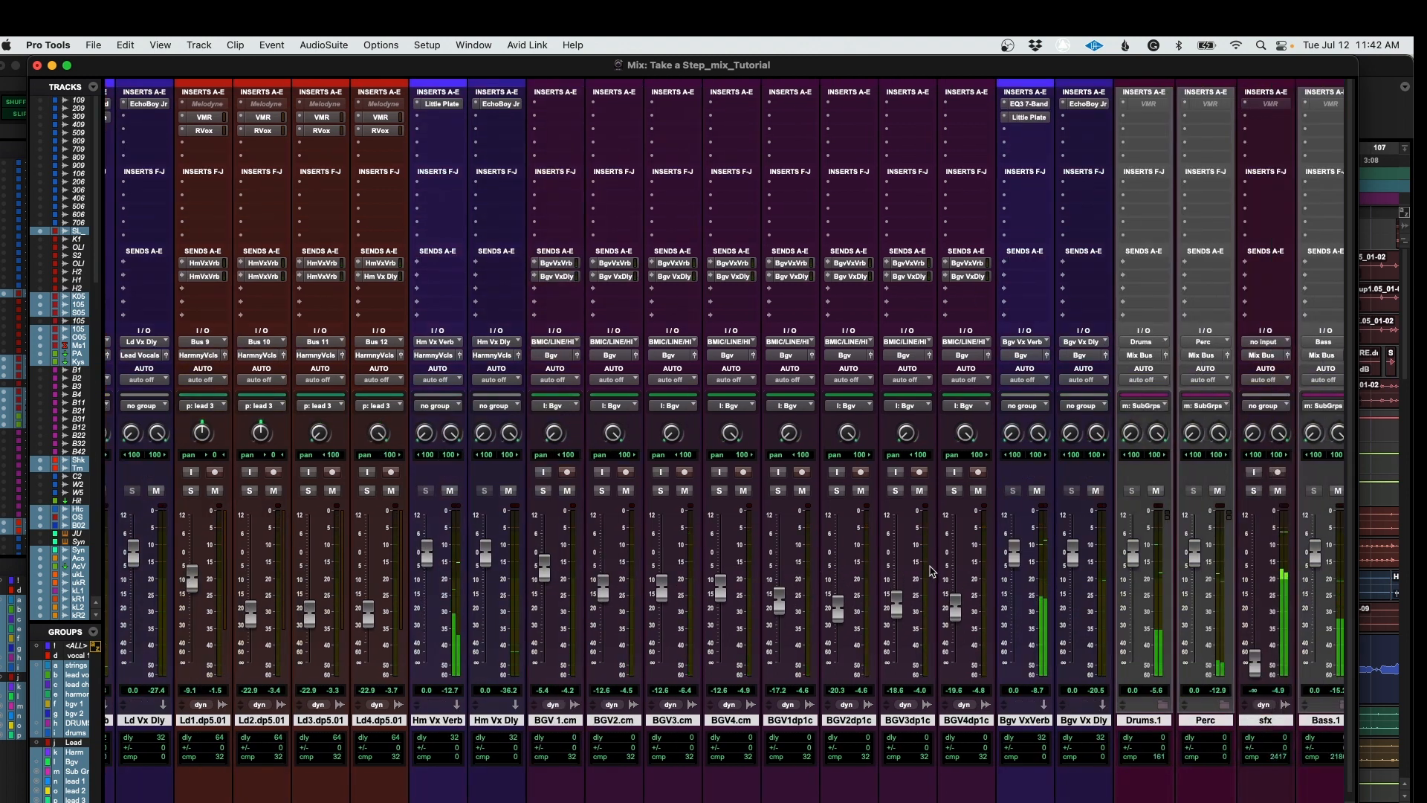
{"action": "scroll", "coordinate": [933, 570], "scroll_direction": "right", "scroll_amount": 1}
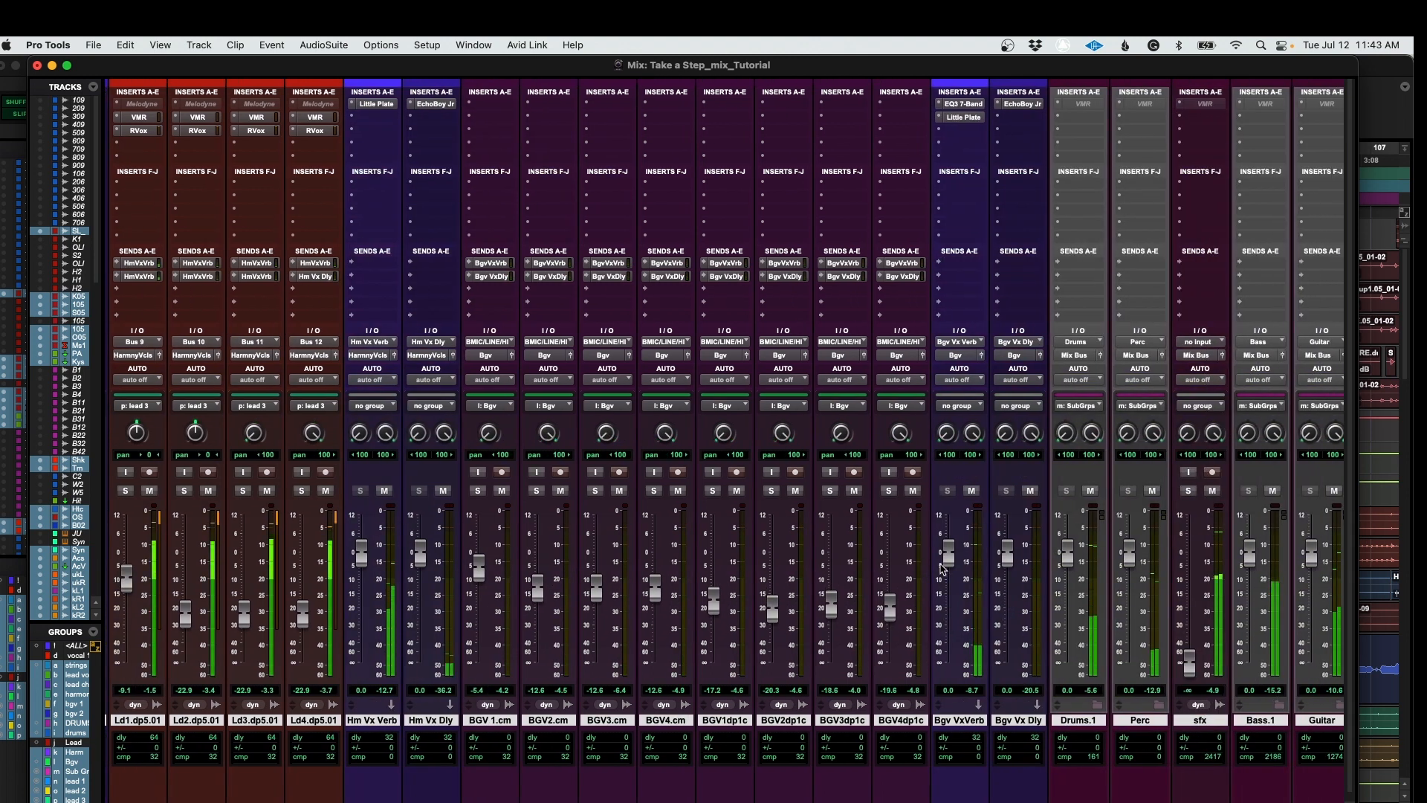
{"action": "scroll", "coordinate": [942, 568], "scroll_direction": "right", "scroll_amount": 1}
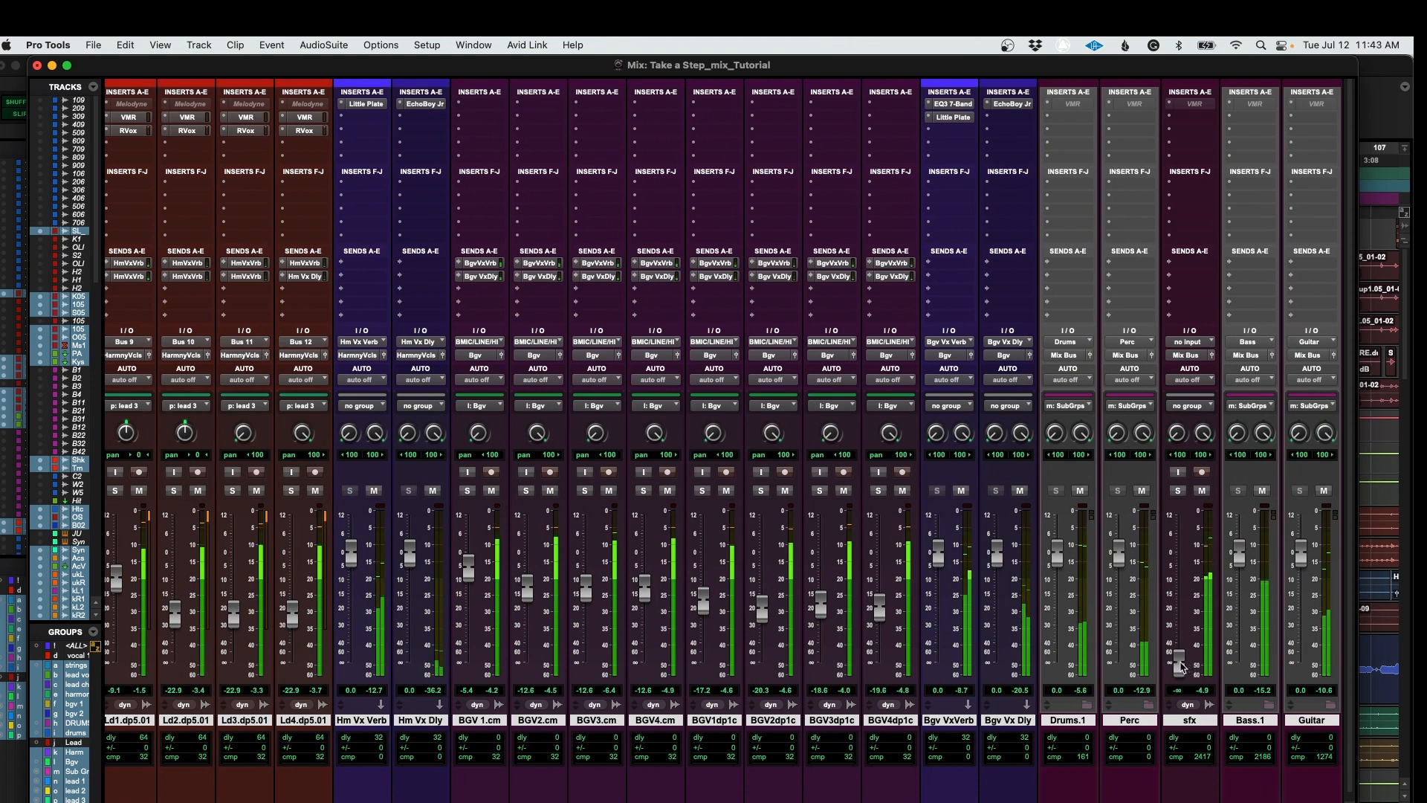
{"action": "left_click_drag", "start_coordinate": [1180, 666], "coordinate": [1178, 592]}
{"action": "left_click", "coordinate": [1177, 491]}
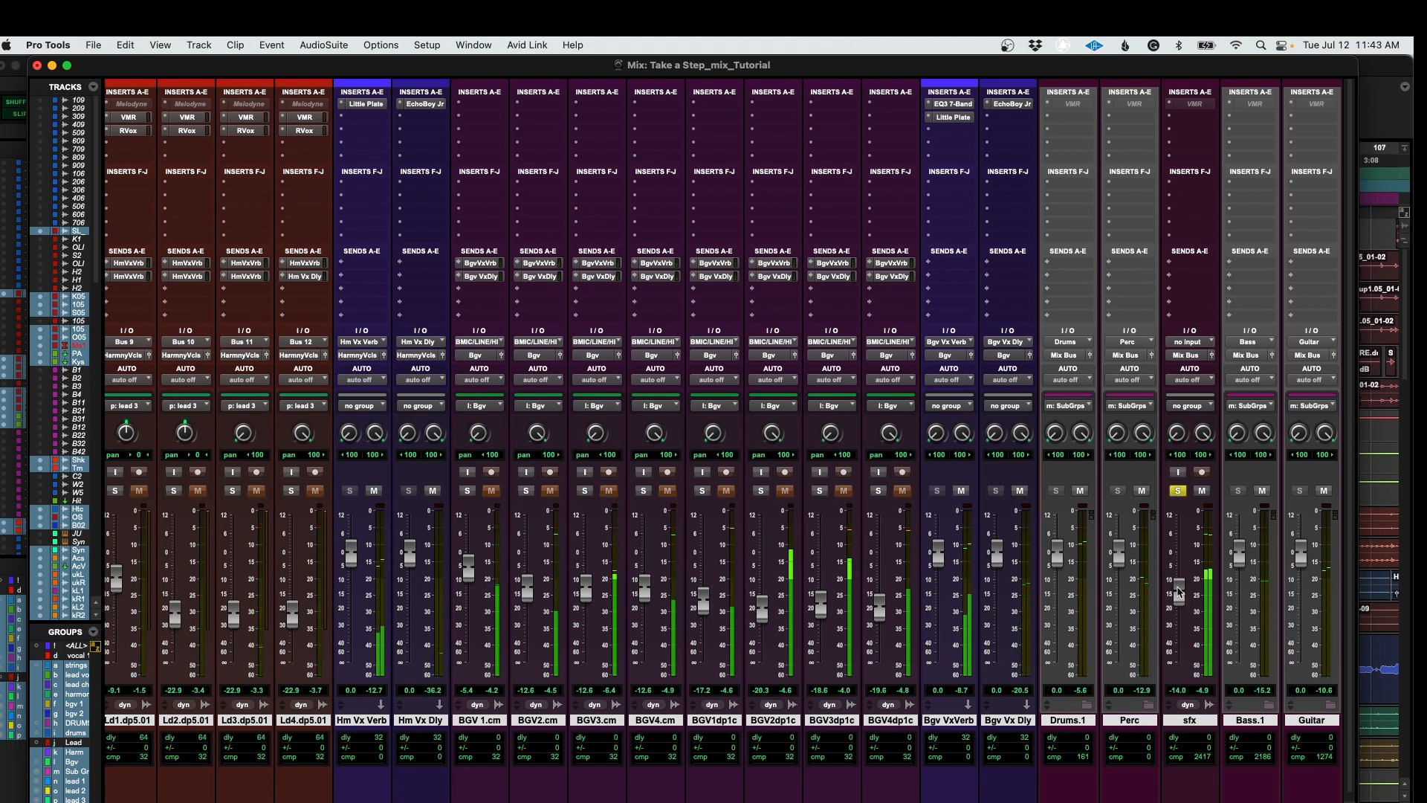
{"action": "left_click", "coordinate": [1178, 490]}
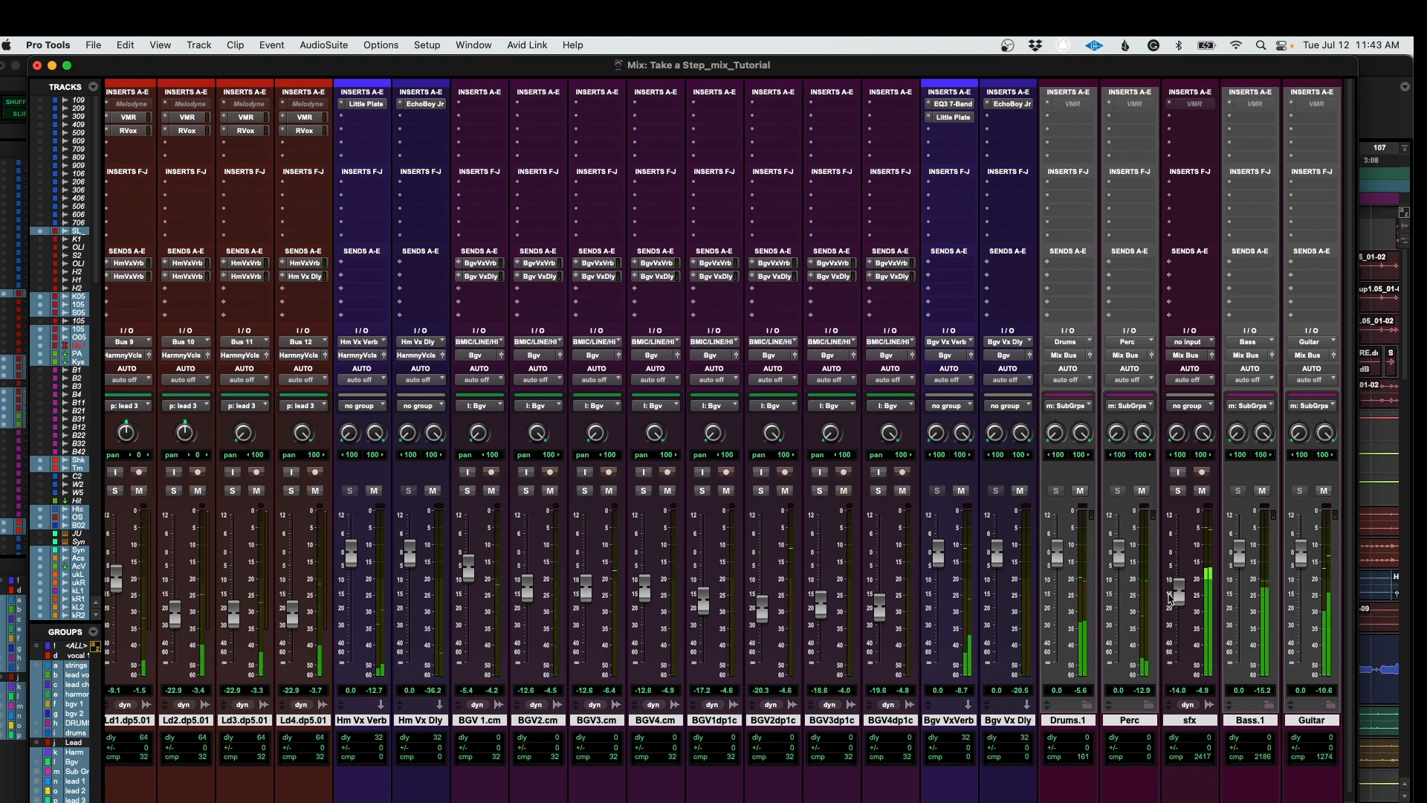
{"action": "scroll", "coordinate": [1171, 598], "scroll_direction": "right", "scroll_amount": 10}
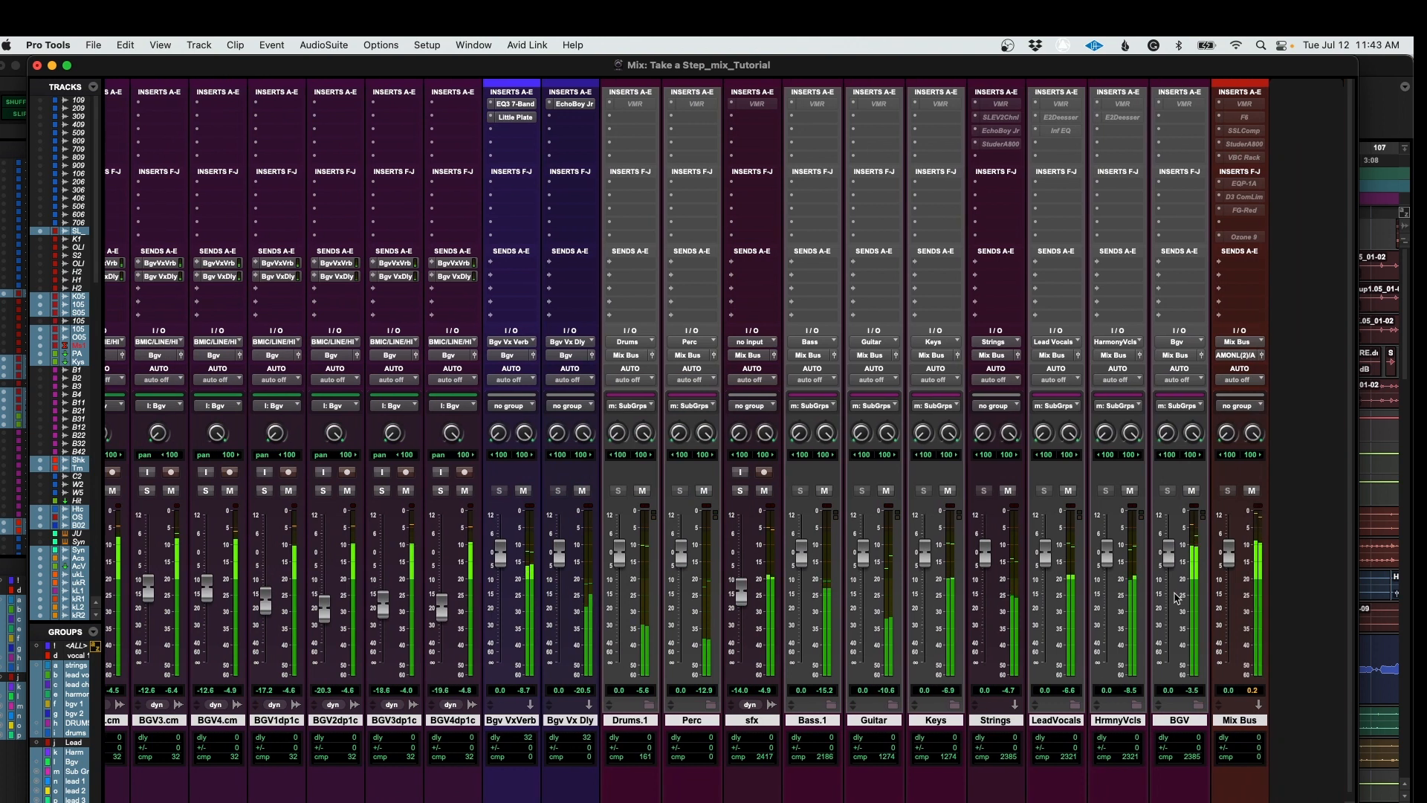
{"action": "left_click_drag", "start_coordinate": [742, 591], "coordinate": [742, 595]}
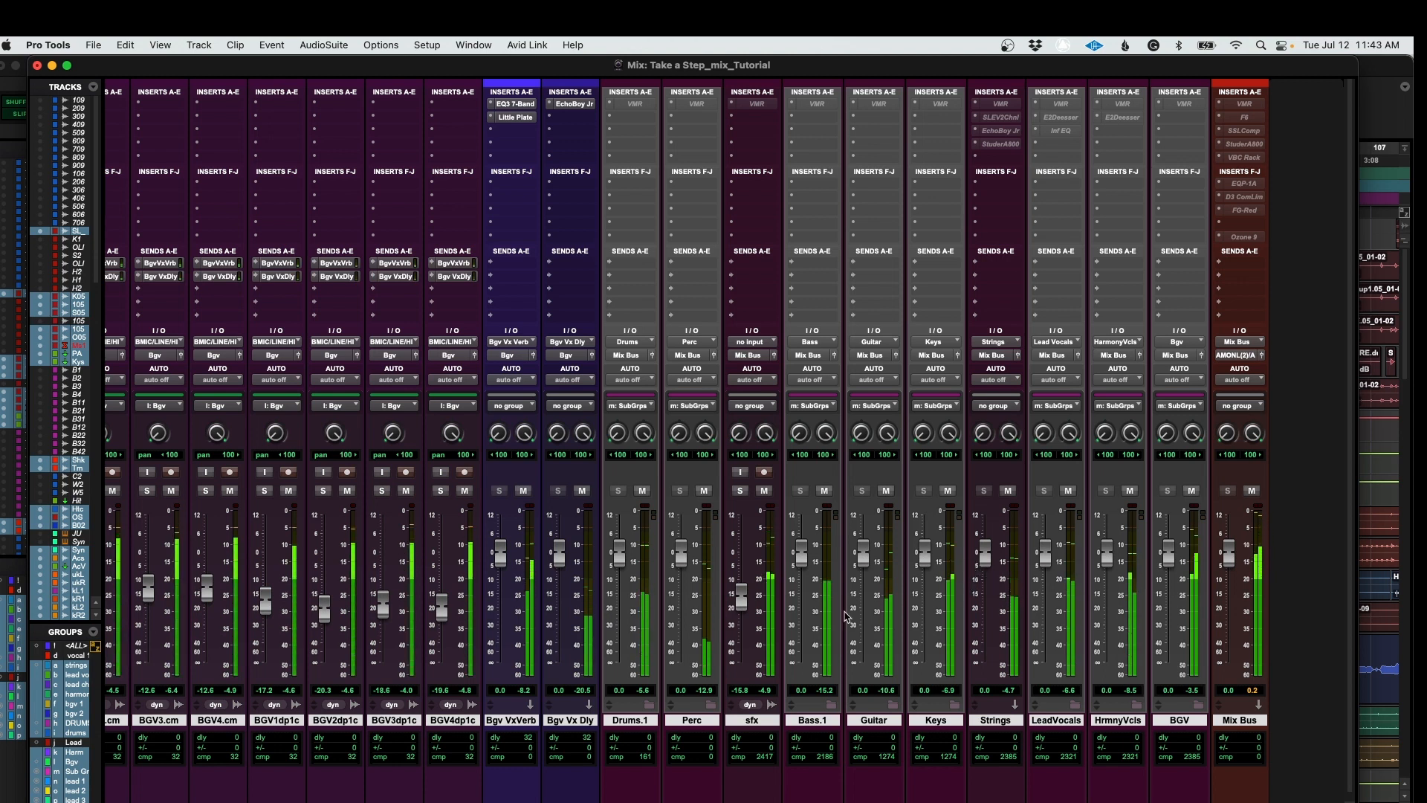
Step: Move the Master 1 track to the end of the mixer, directly after Mix Bus
{"action": "scroll", "coordinate": [798, 623], "scroll_direction": "right", "scroll_amount": 20}
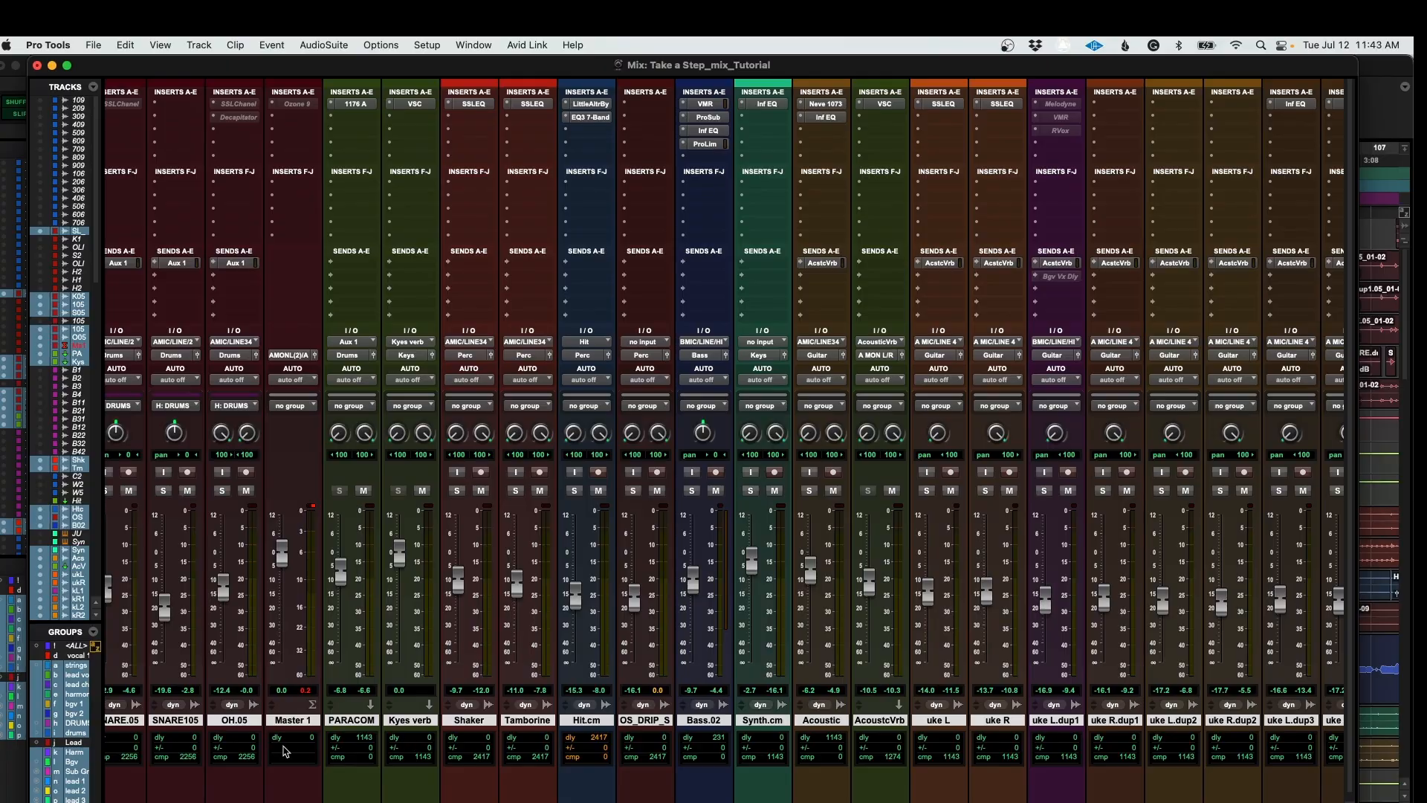
{"action": "left_click", "coordinate": [290, 726]}
{"action": "left_click_drag", "start_coordinate": [289, 727], "coordinate": [1413, 657]}
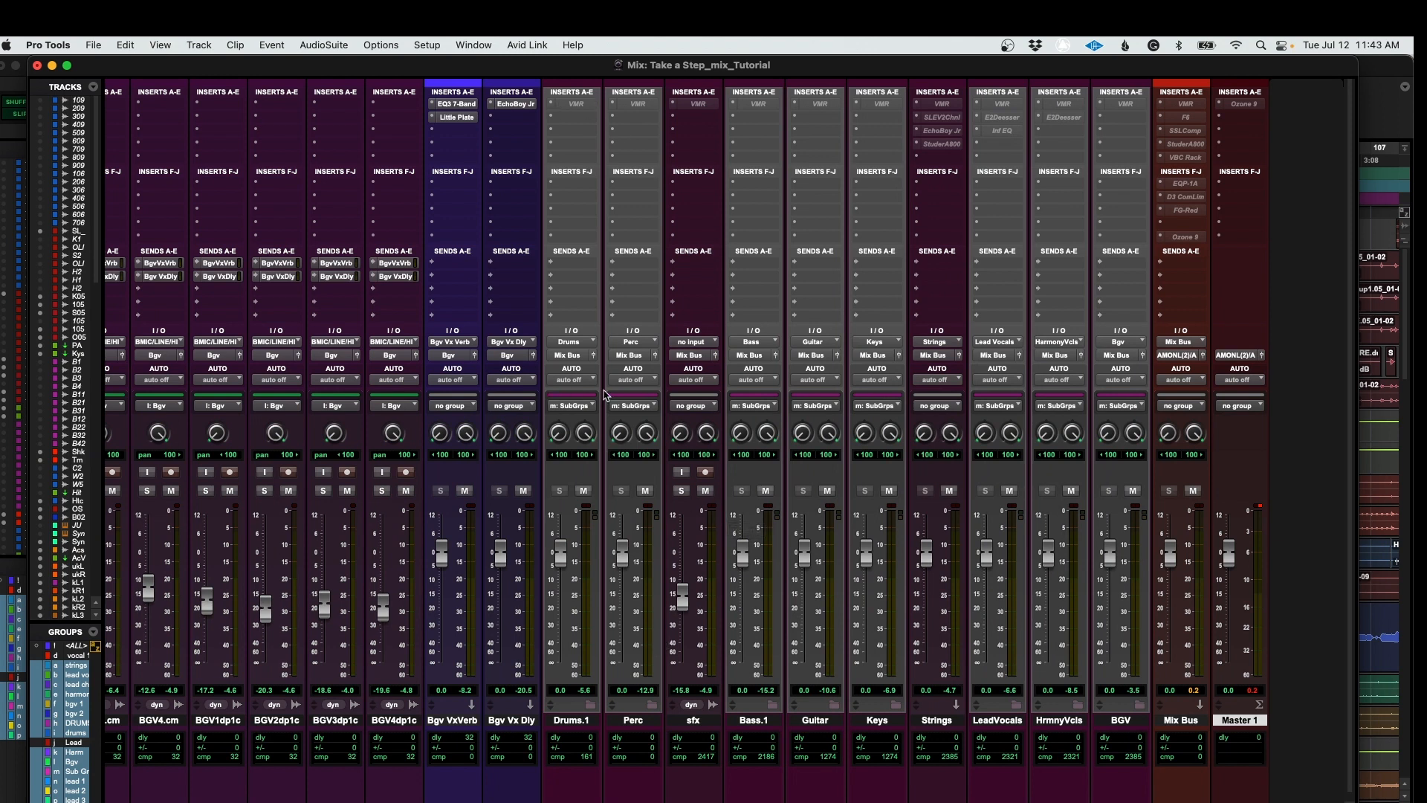
Step: Play the mix and lower the SubGrps faders to about -3.6 dB and sfx to about -17.4 dB
{"action": "key", "text": "space"}
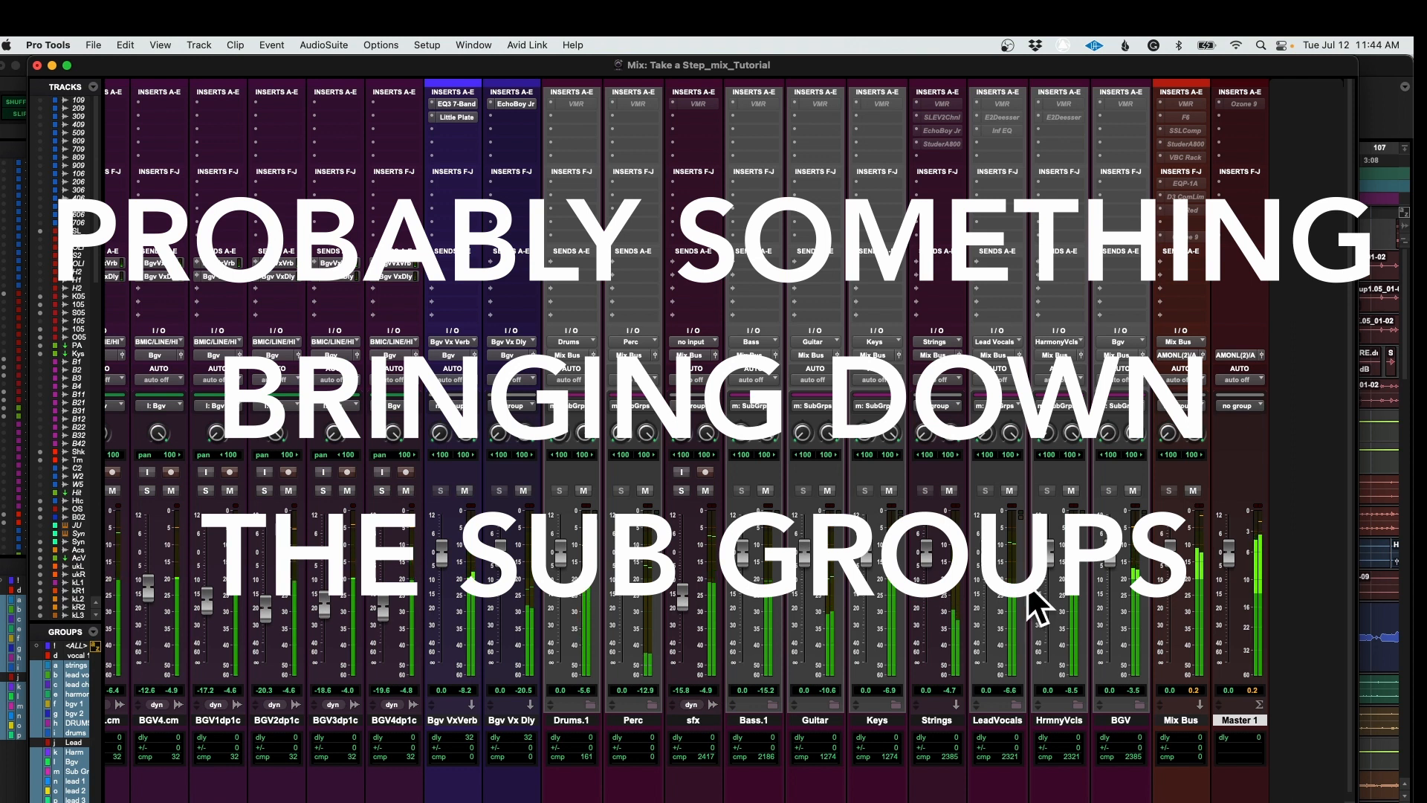
{"action": "left_click_drag", "start_coordinate": [875, 559], "coordinate": [872, 567]}
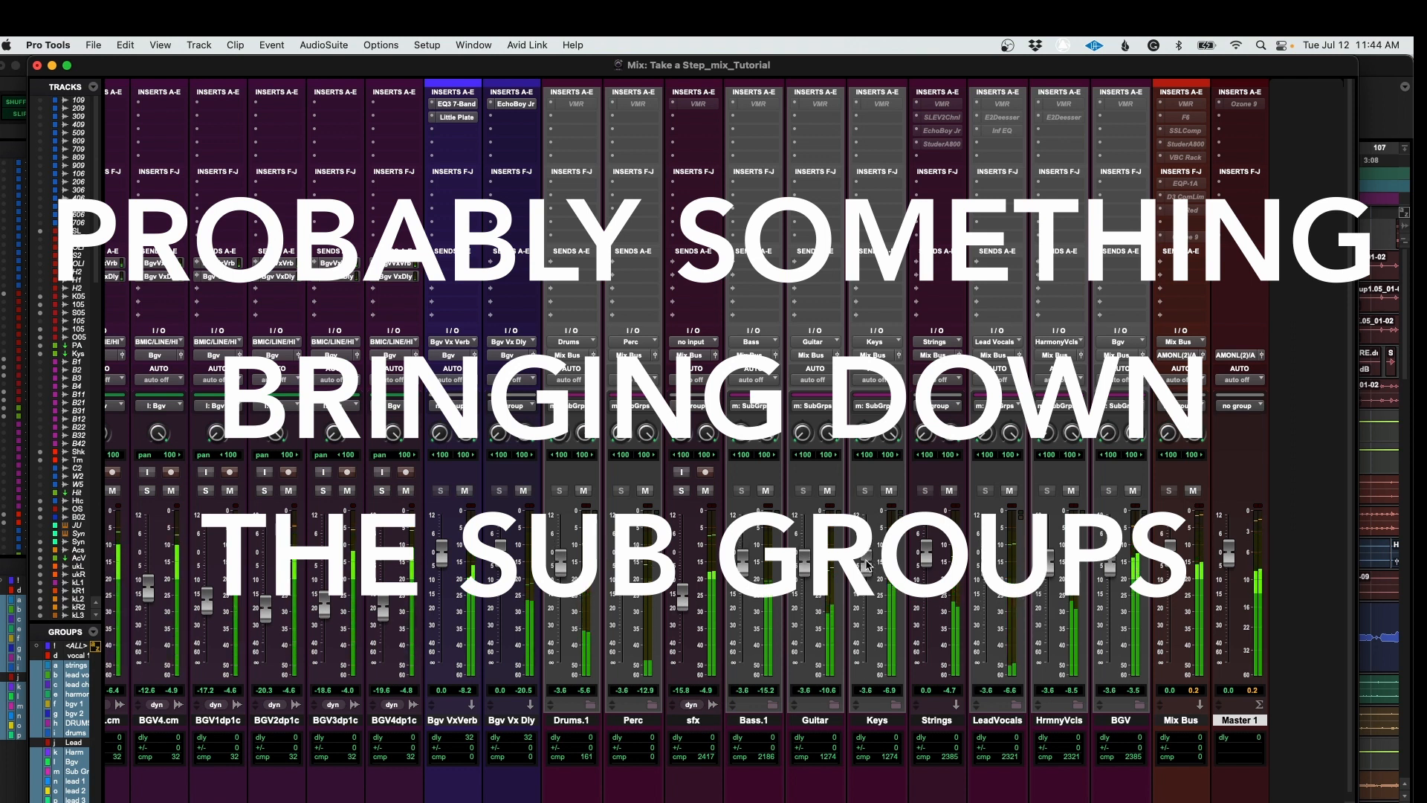
{"action": "left_click_drag", "start_coordinate": [681, 597], "coordinate": [681, 599]}
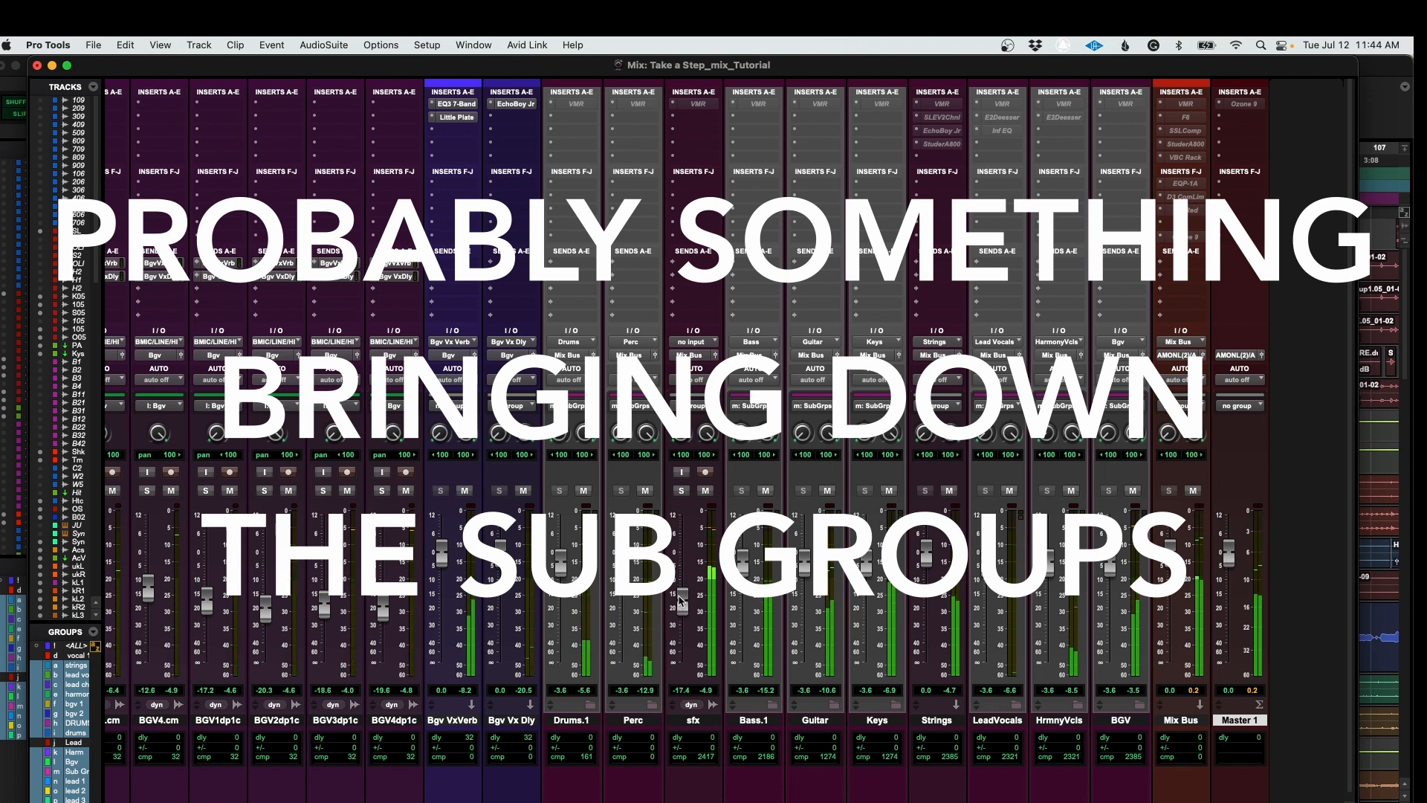
Step: Create a new group from all tracks between Drums.1 and BGV, including sfx and Strings
{"action": "left_click", "coordinate": [571, 720]}
{"action": "left_click", "coordinate": [1140, 721], "text": "shift"}
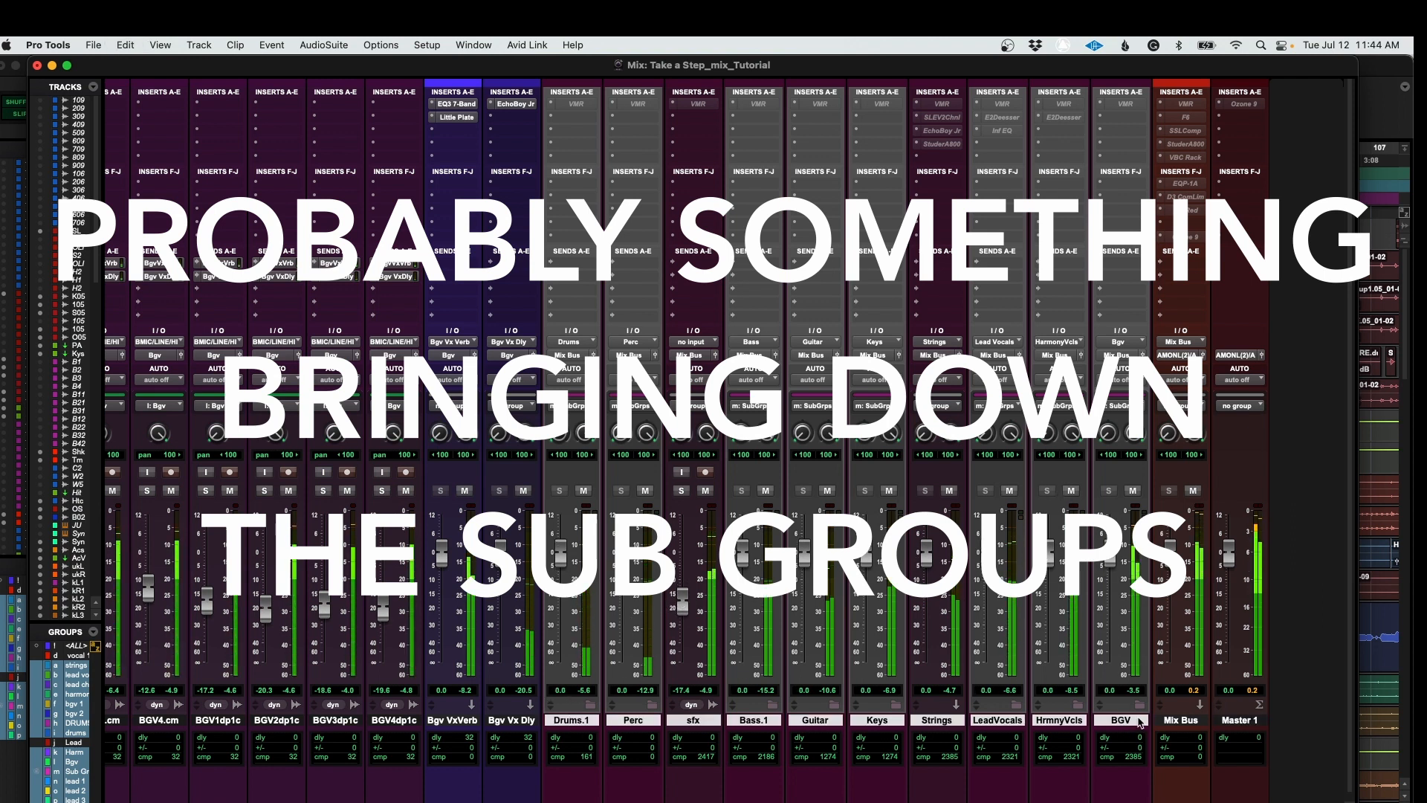
{"action": "key", "text": "super+g"}
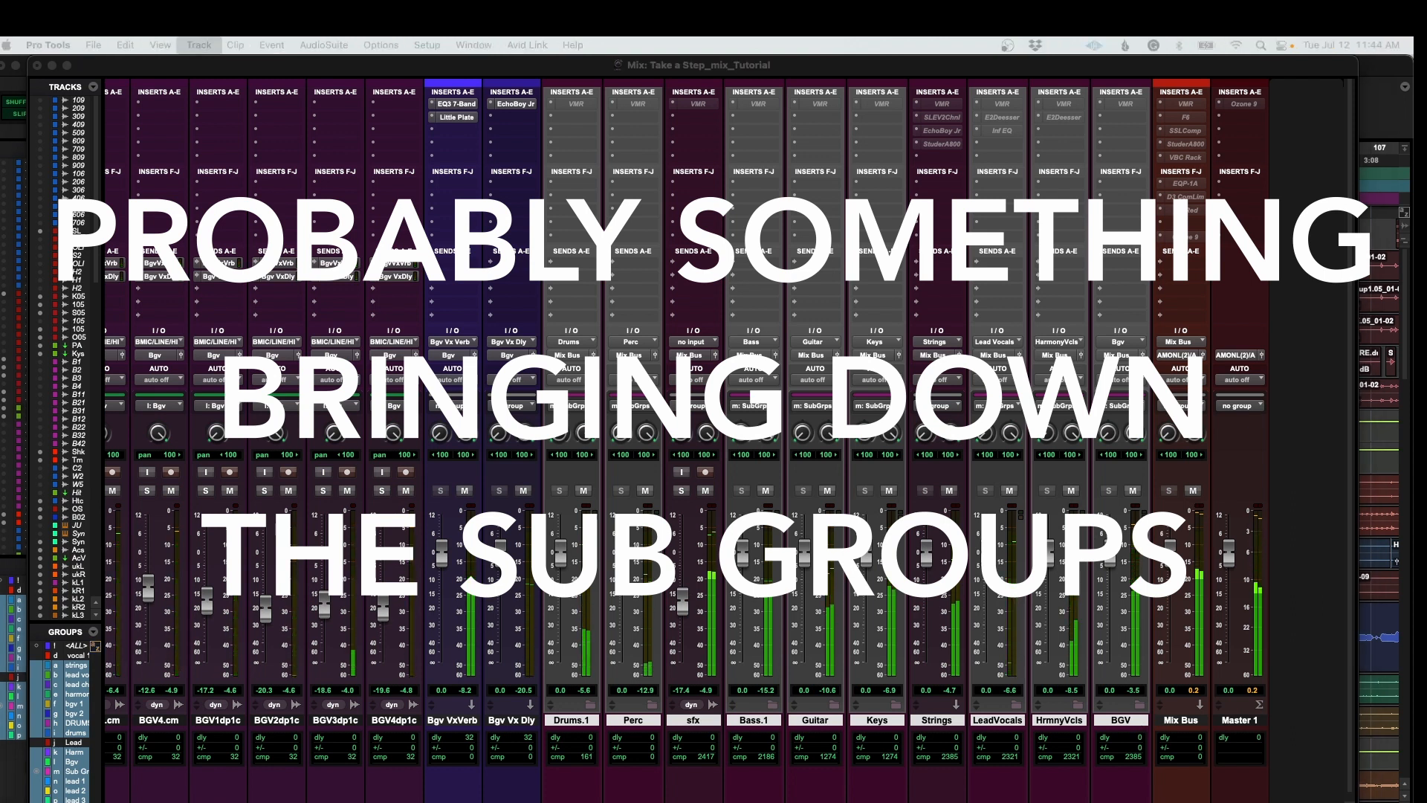
{"action": "key", "text": "Return"}
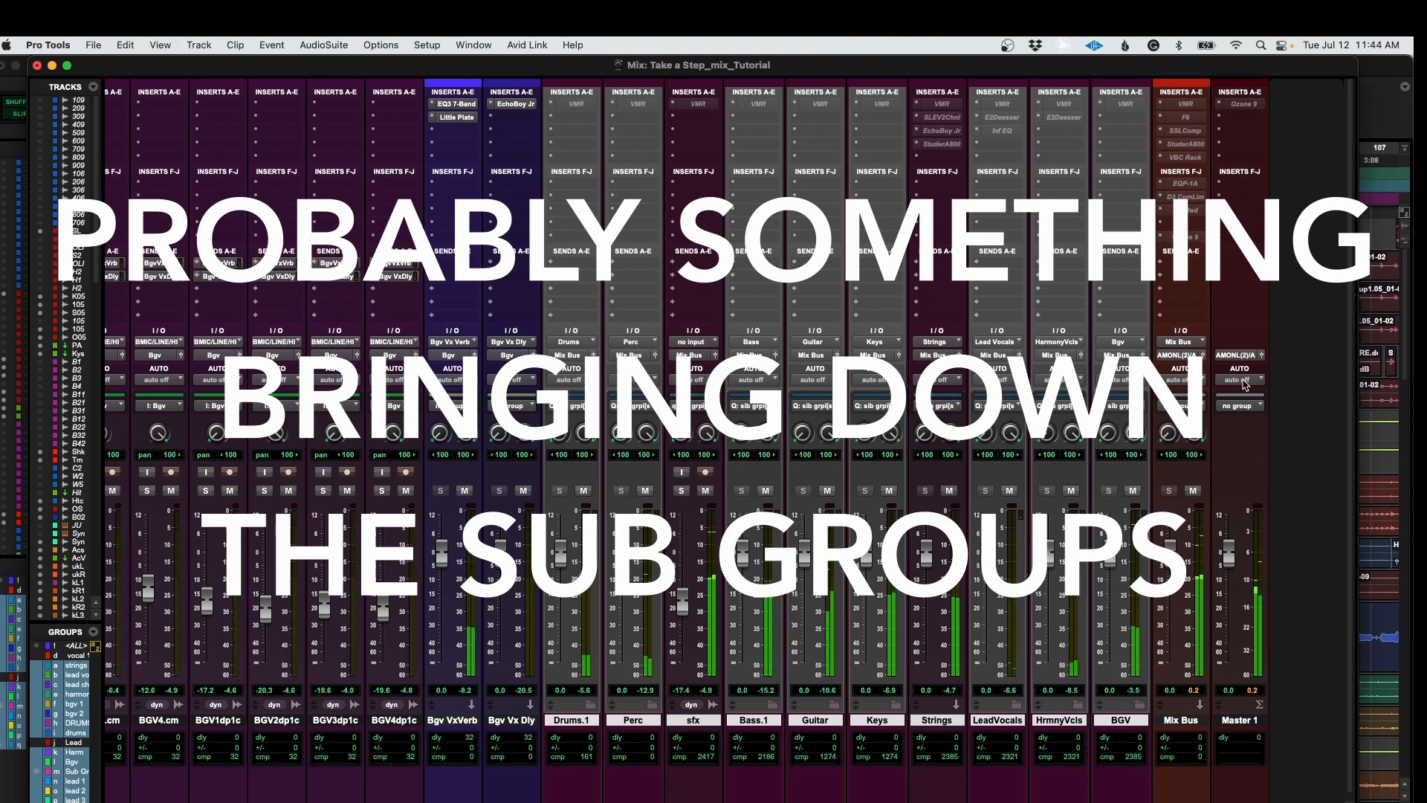
Step: Lower the newly grouped sub group faders to about -4.6 dB, bringing sfx to about -22.0 dB
{"action": "left_click_drag", "start_coordinate": [808, 563], "coordinate": [808, 573]}
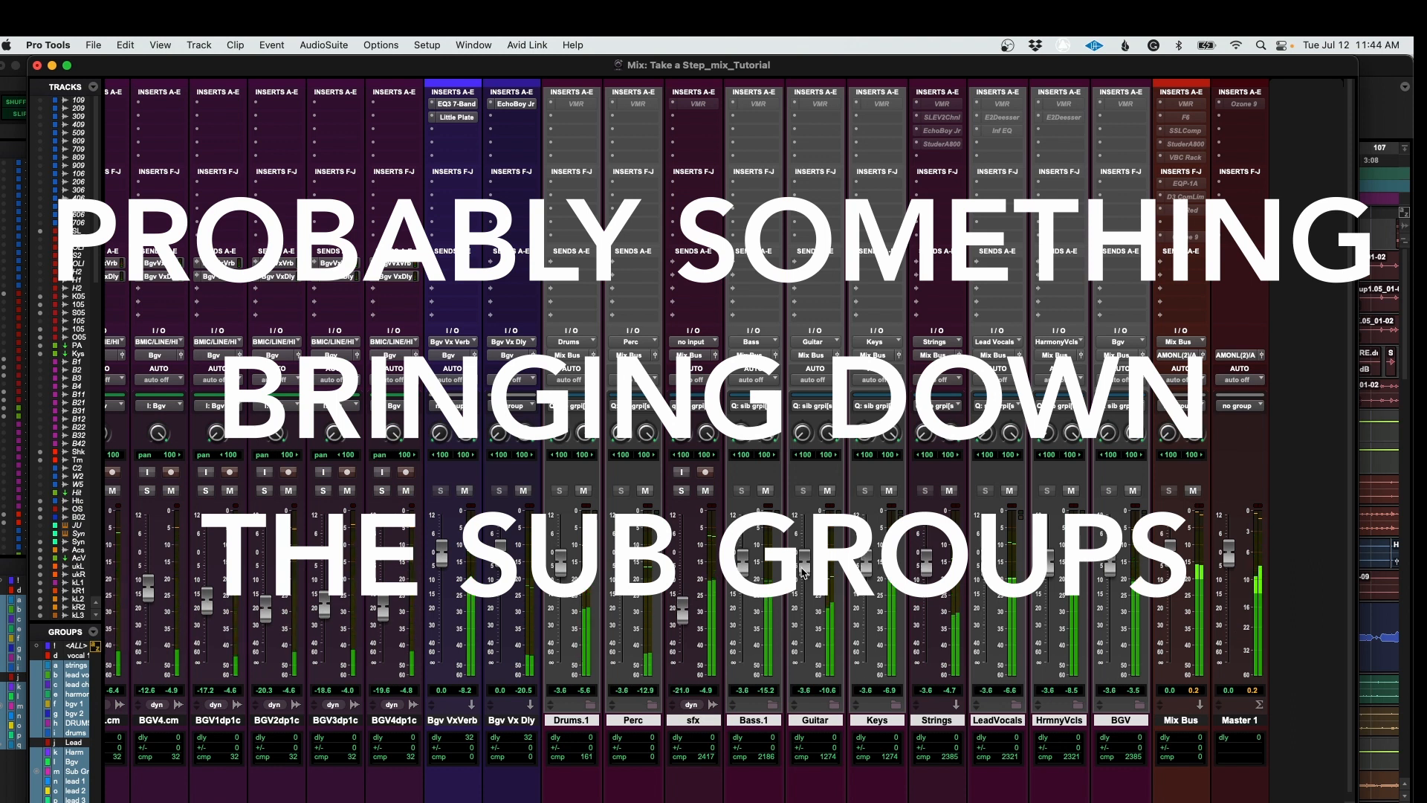
{"action": "left_click_drag", "start_coordinate": [807, 569], "coordinate": [806, 573]}
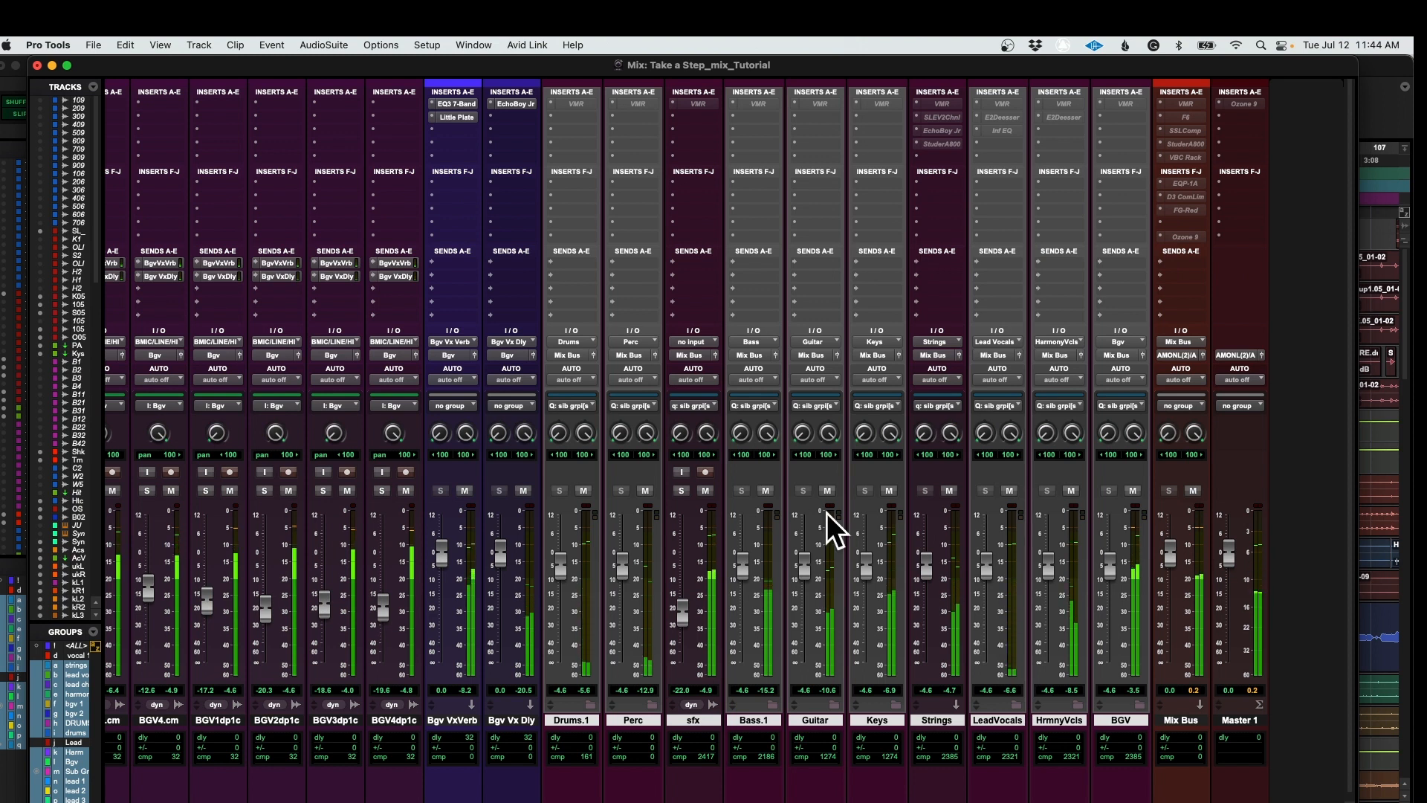
{"action": "left_click_drag", "start_coordinate": [866, 569], "coordinate": [868, 570]}
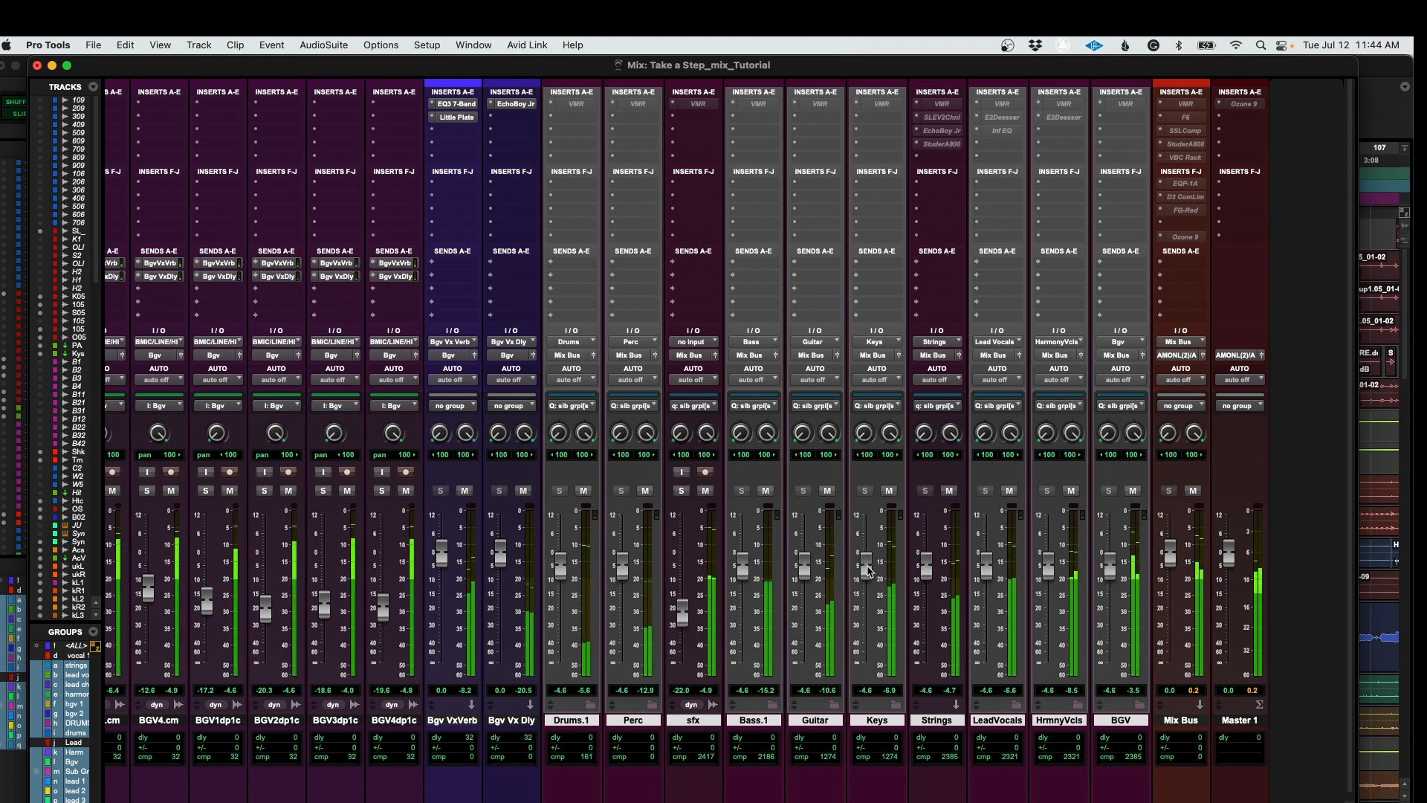
Step: Activate the VMR inserts on Drums.1 and Perc and review the Vibe Strip modules in each
{"action": "scroll", "coordinate": [877, 561], "scroll_direction": "left", "scroll_amount": 1}
{"action": "scroll", "coordinate": [883, 554], "scroll_direction": "left", "scroll_amount": 3}
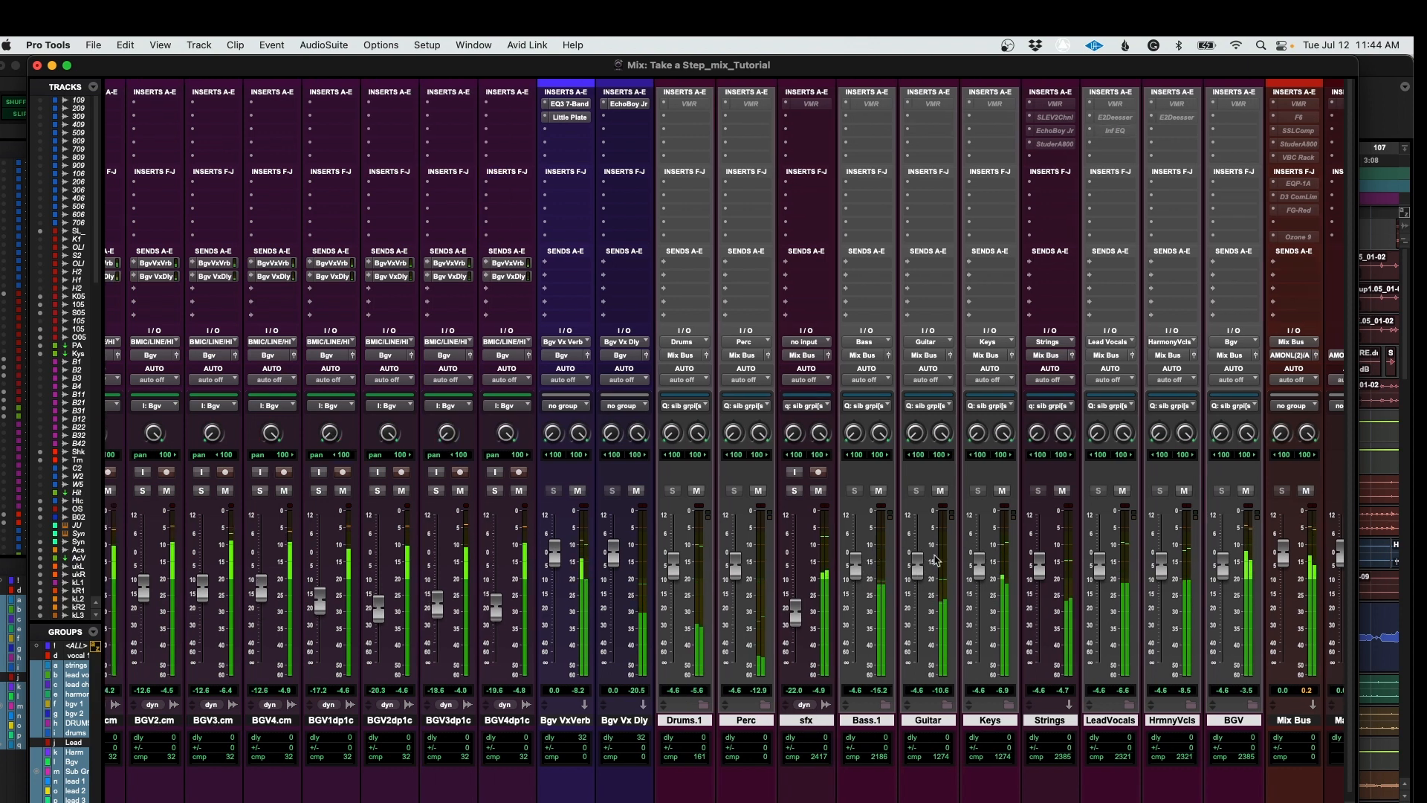
{"action": "scroll", "coordinate": [505, 189], "scroll_direction": "left", "scroll_amount": 3}
{"action": "scroll", "coordinate": [505, 189], "scroll_direction": "right", "scroll_amount": 3}
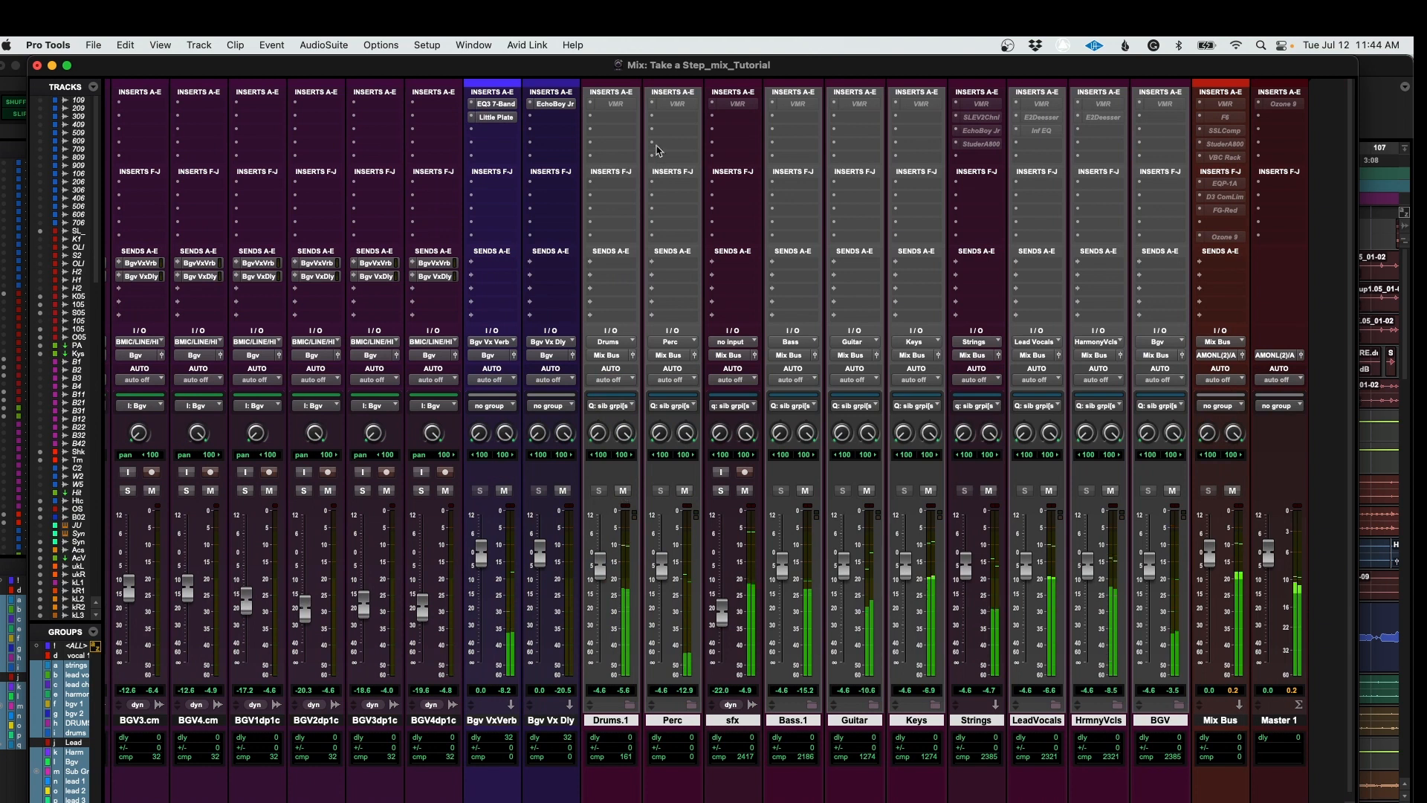
{"action": "left_click", "coordinate": [612, 104]}
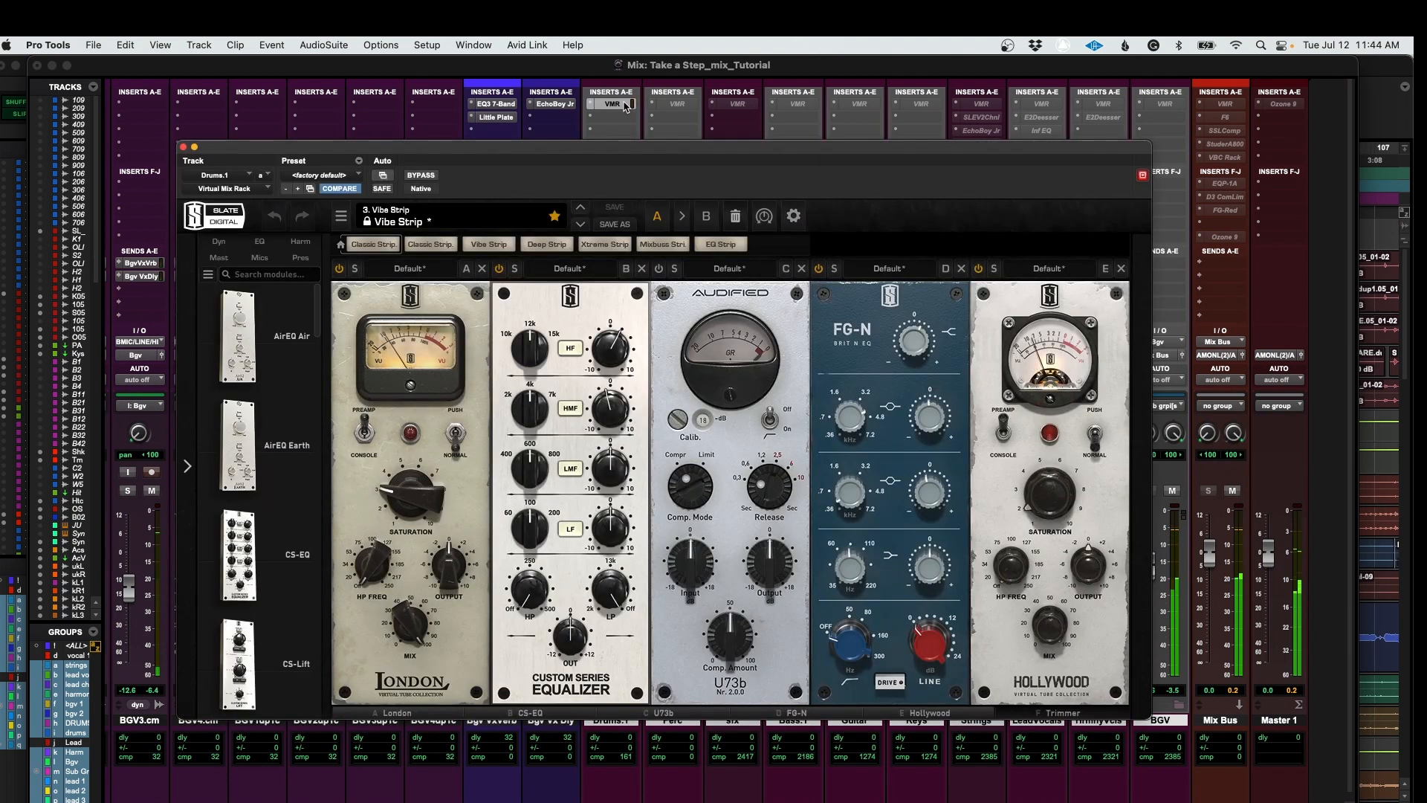
{"action": "left_click_drag", "start_coordinate": [665, 148], "coordinate": [661, 112]}
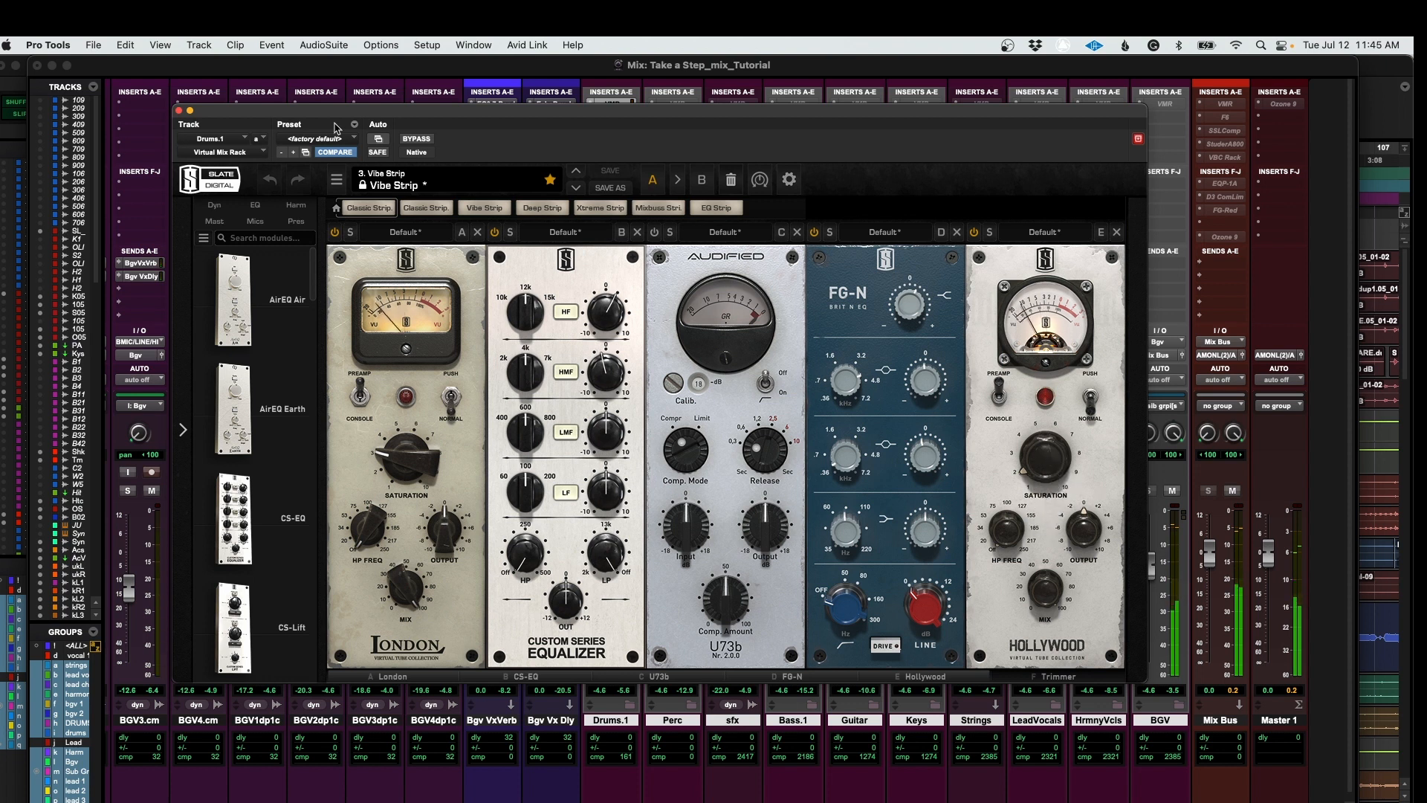
{"action": "left_click", "coordinate": [178, 110]}
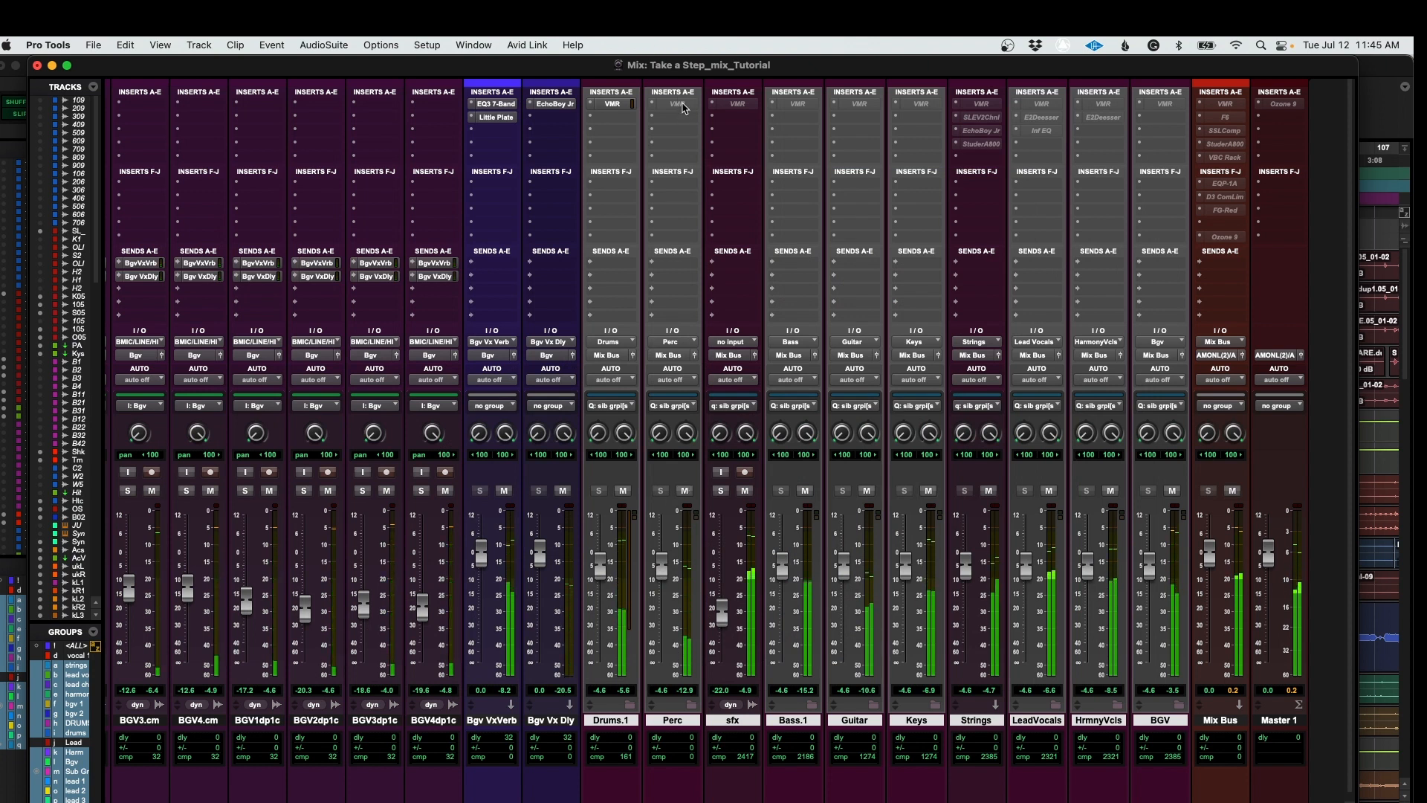
{"action": "left_click", "coordinate": [684, 105]}
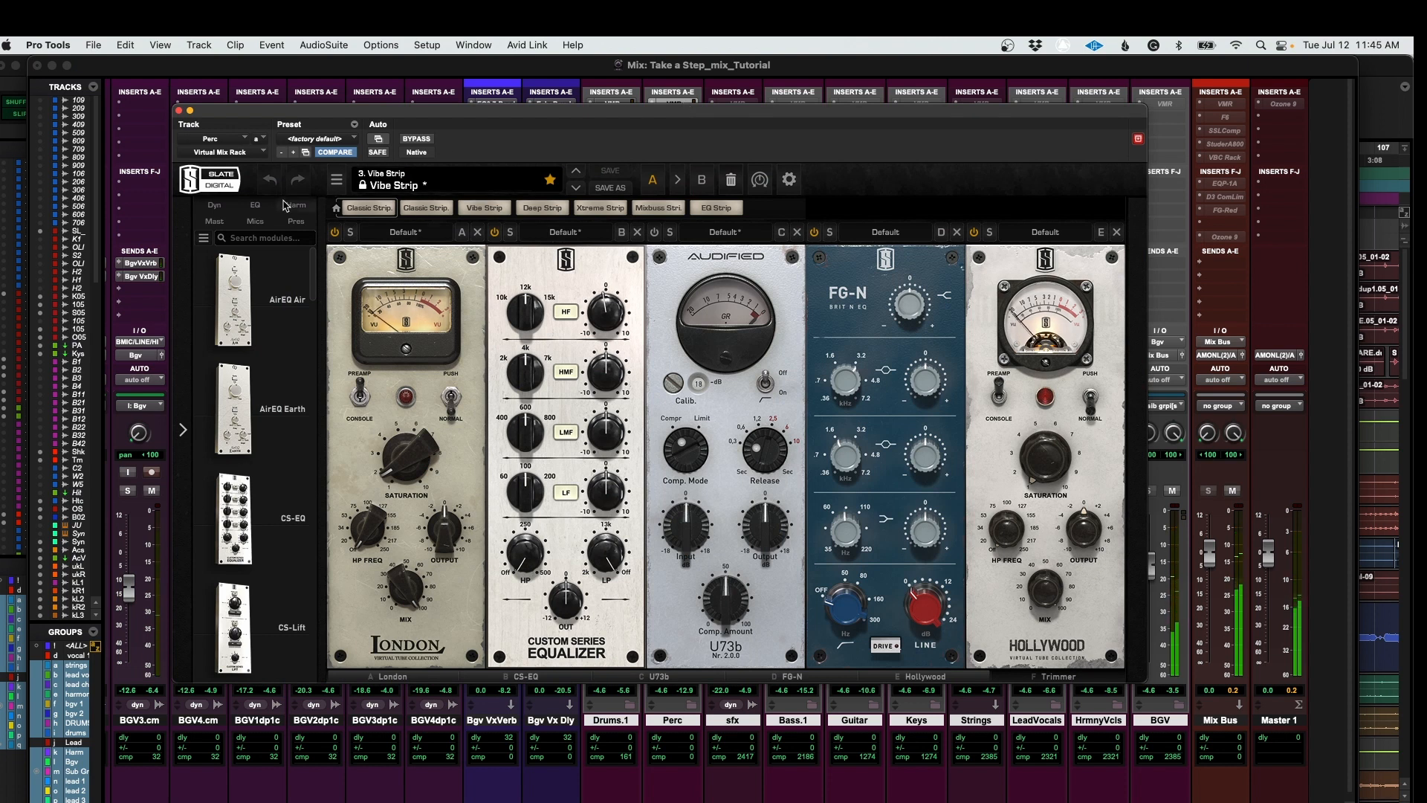
{"action": "left_click", "coordinate": [179, 110]}
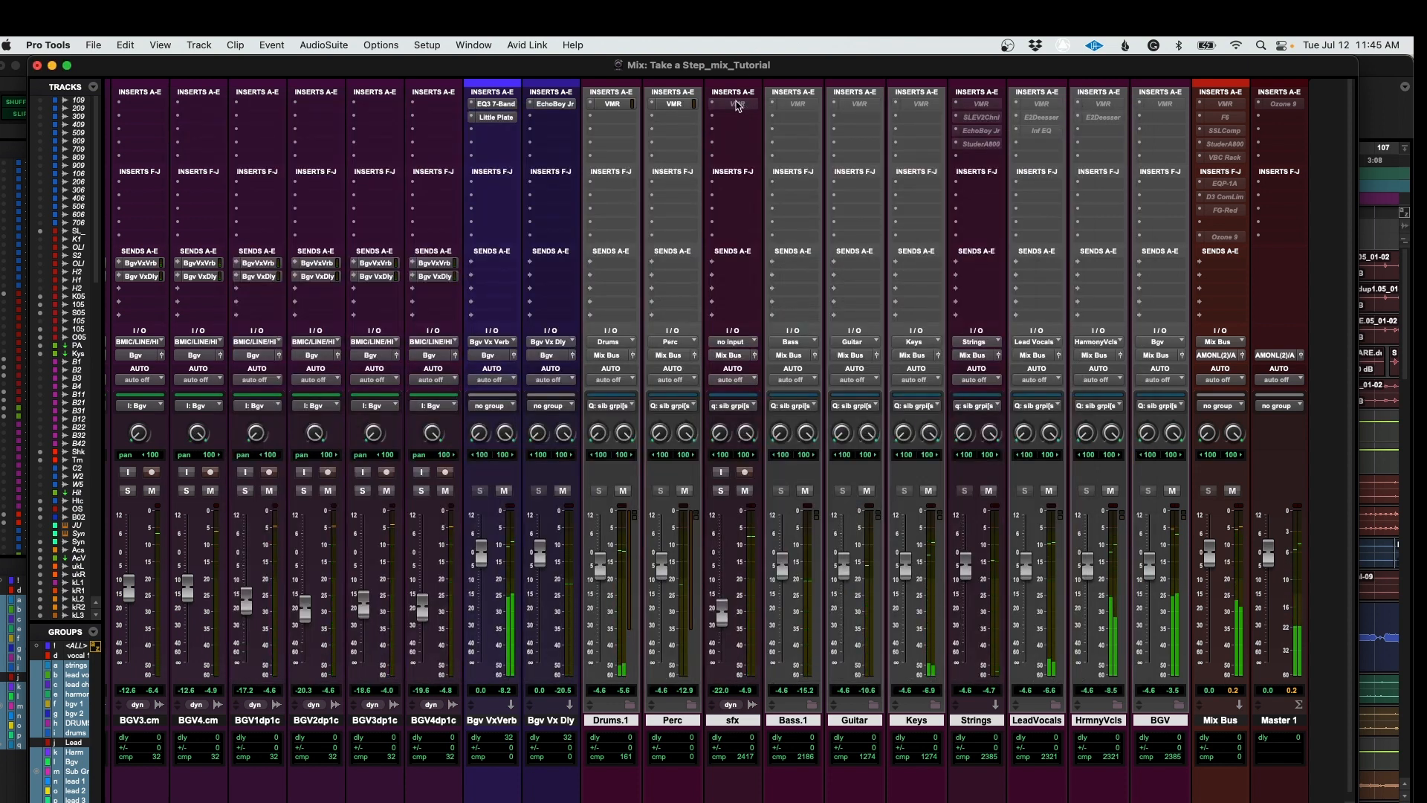
Step: Activate the VMR inserts on sfx and Bass.1 and review their Vibe Strip and Deep Strip modules
{"action": "left_click", "coordinate": [740, 106], "text": "ctrl+super"}
{"action": "left_click", "coordinate": [736, 104]}
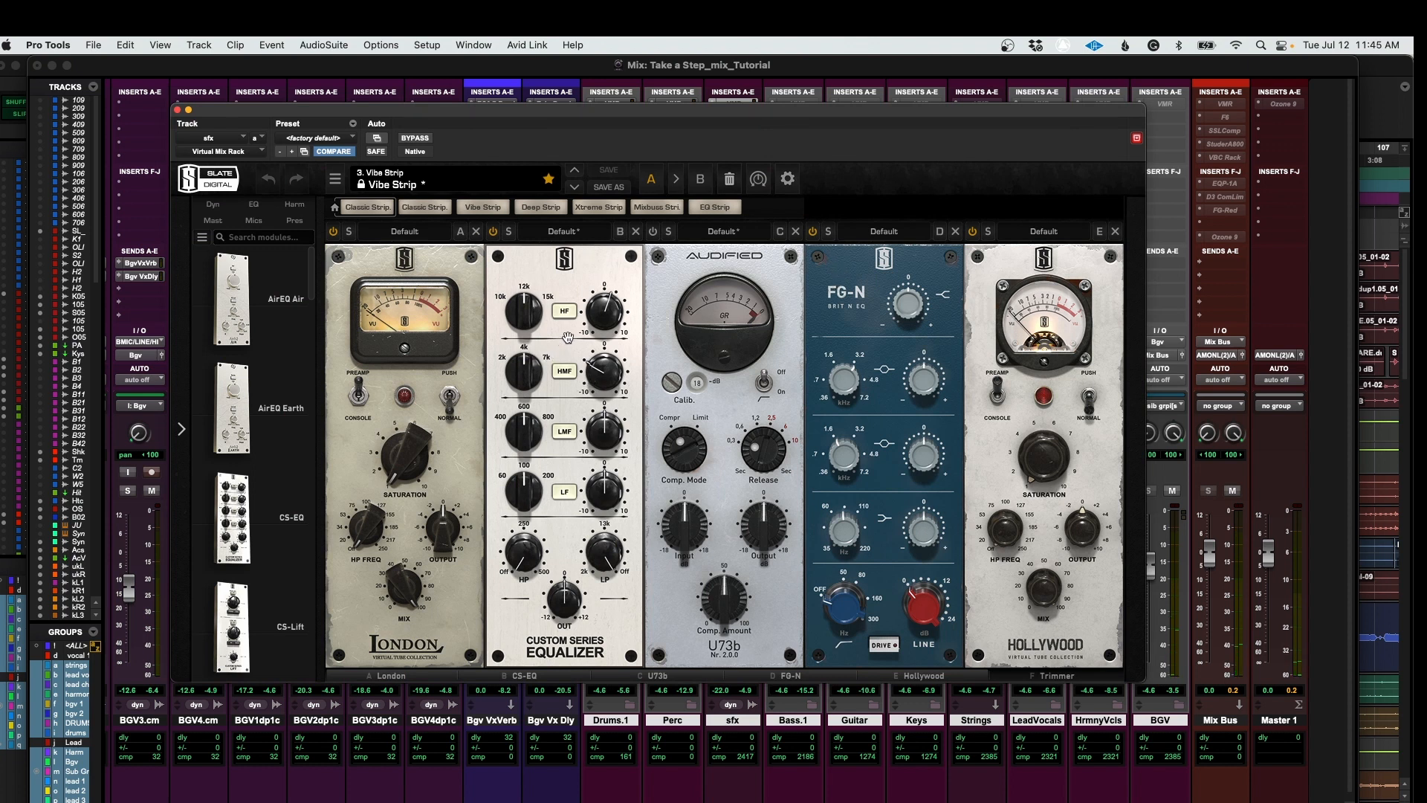
{"action": "left_click", "coordinate": [177, 110]}
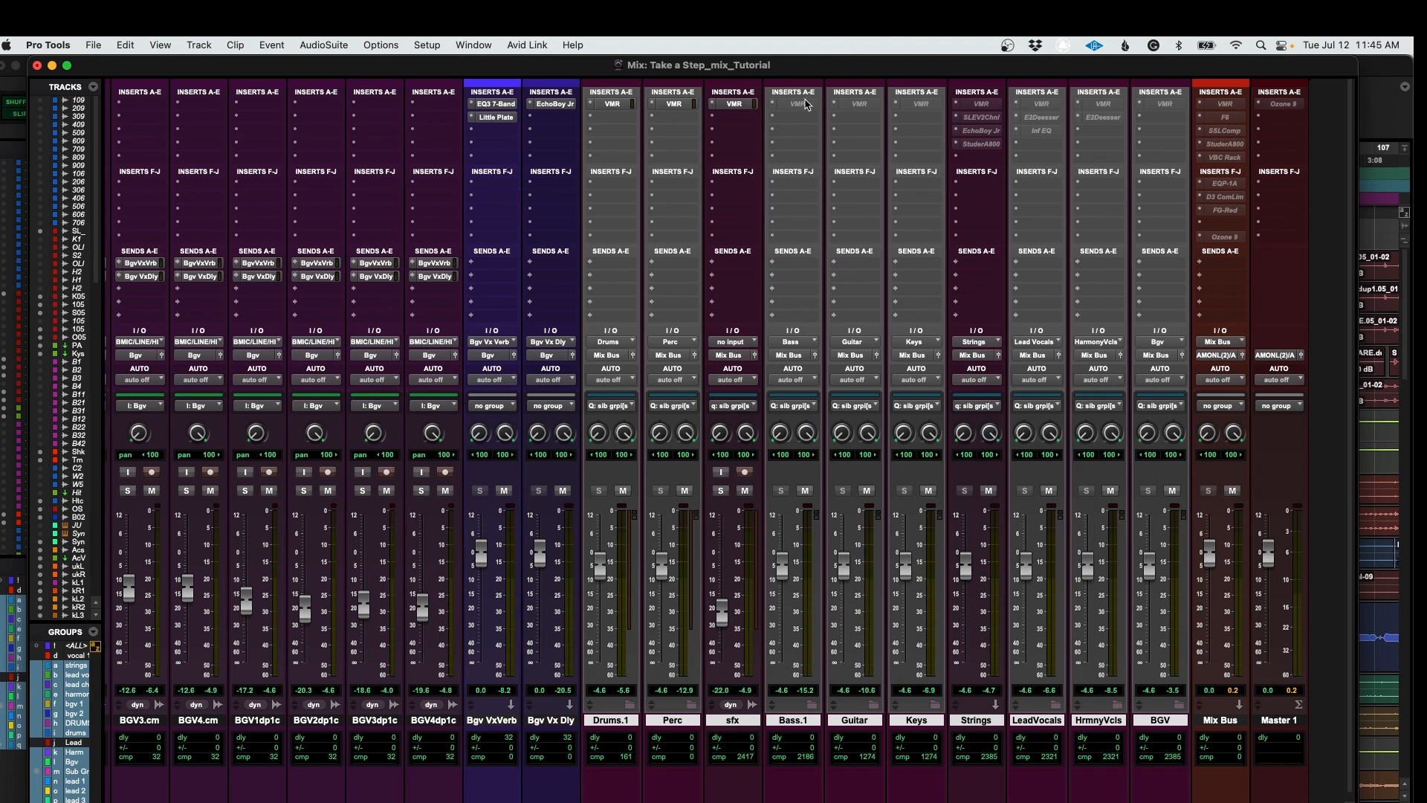
{"action": "left_click", "coordinate": [803, 105], "text": "ctrl+super"}
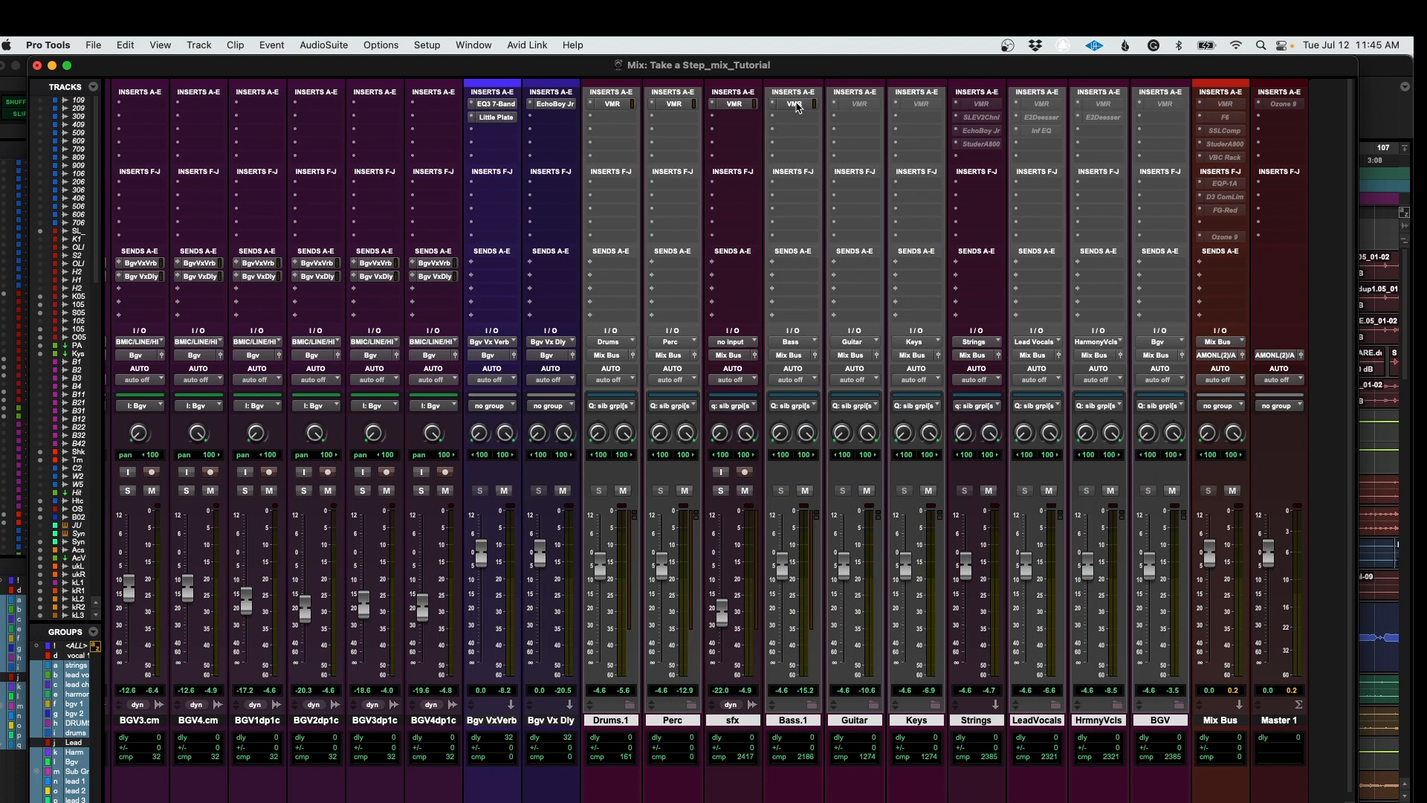
{"action": "left_click", "coordinate": [795, 105]}
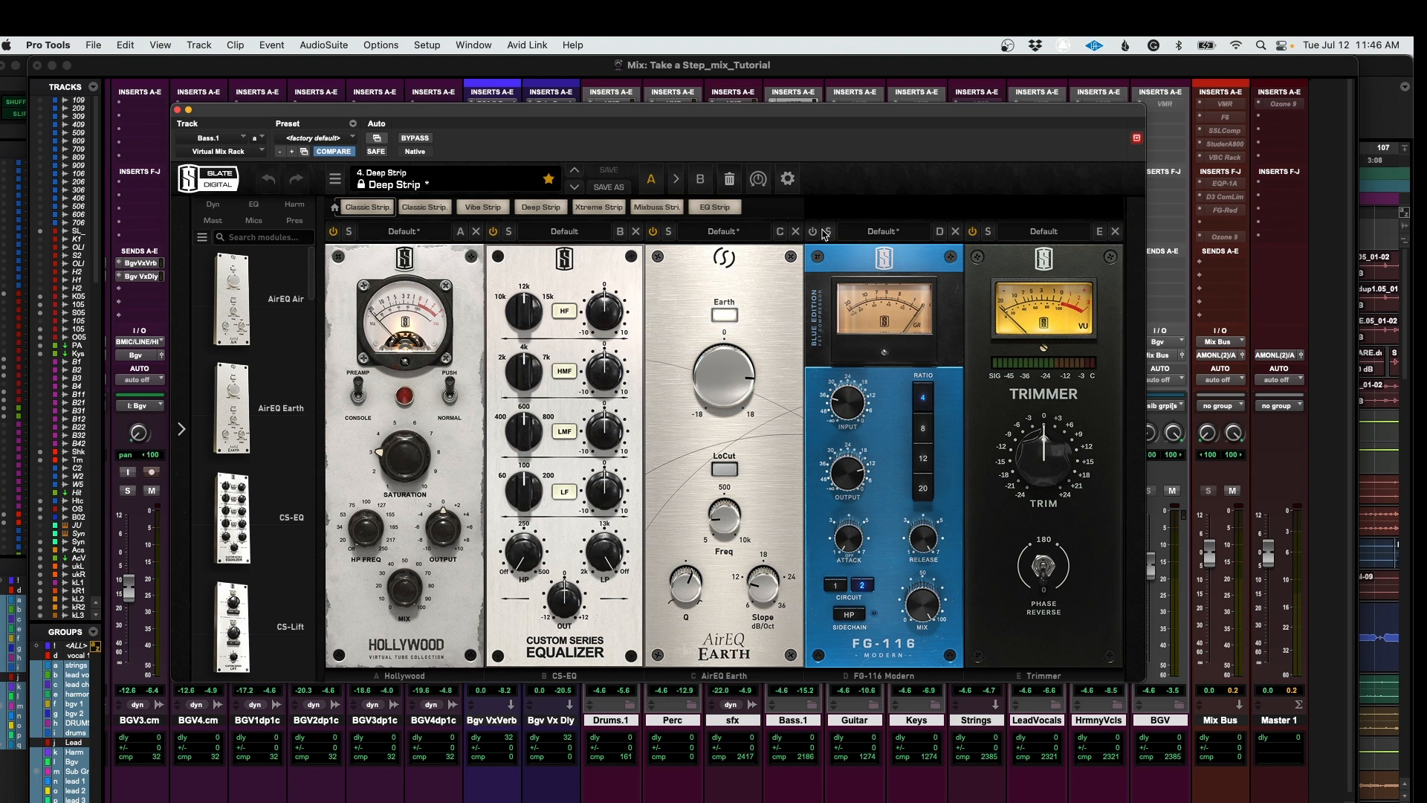
{"action": "left_click", "coordinate": [178, 110]}
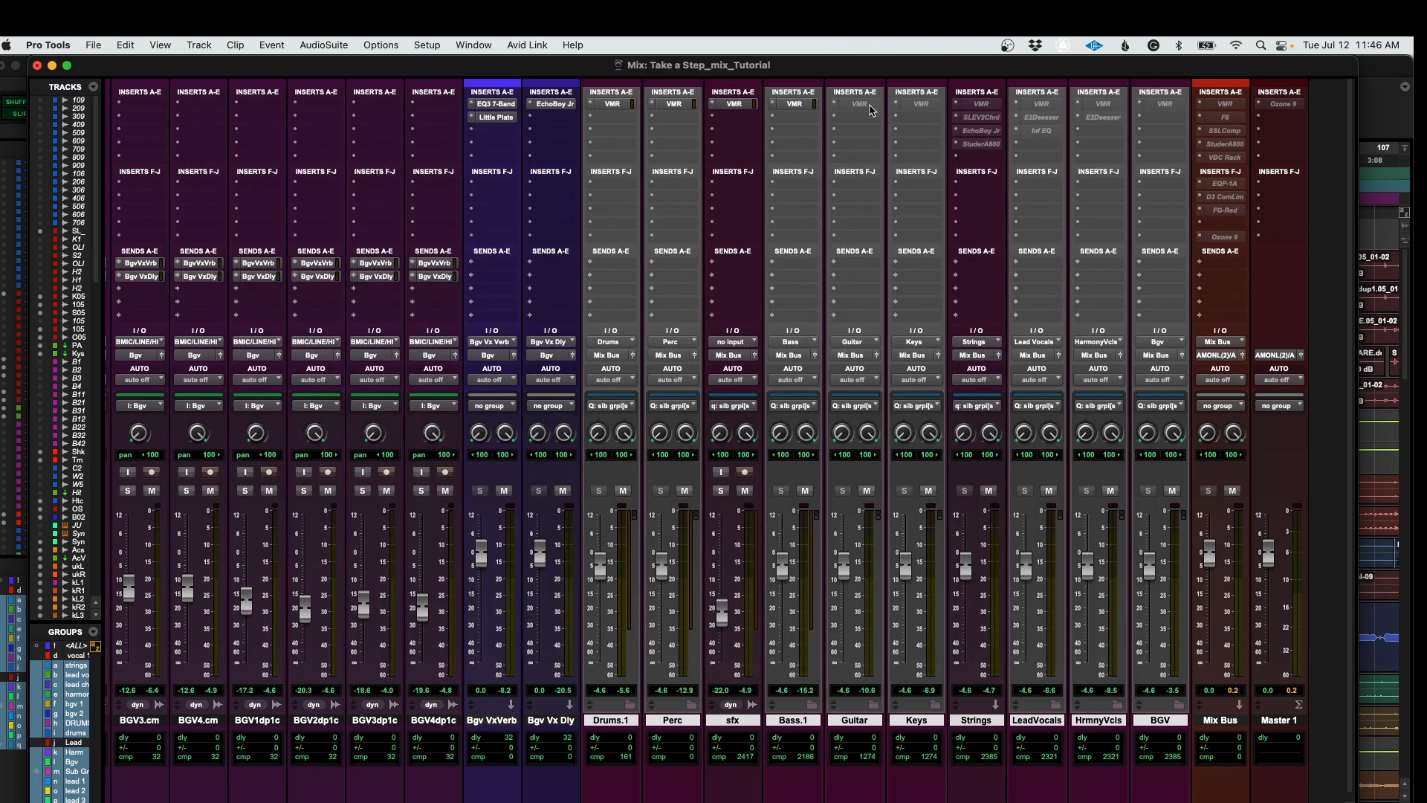
Step: Activate the VMR inserts on Guitar and Keys and review the Vibe Strip modules in each
{"action": "left_click", "coordinate": [869, 107], "text": "ctrl+super"}
{"action": "left_click", "coordinate": [869, 106]}
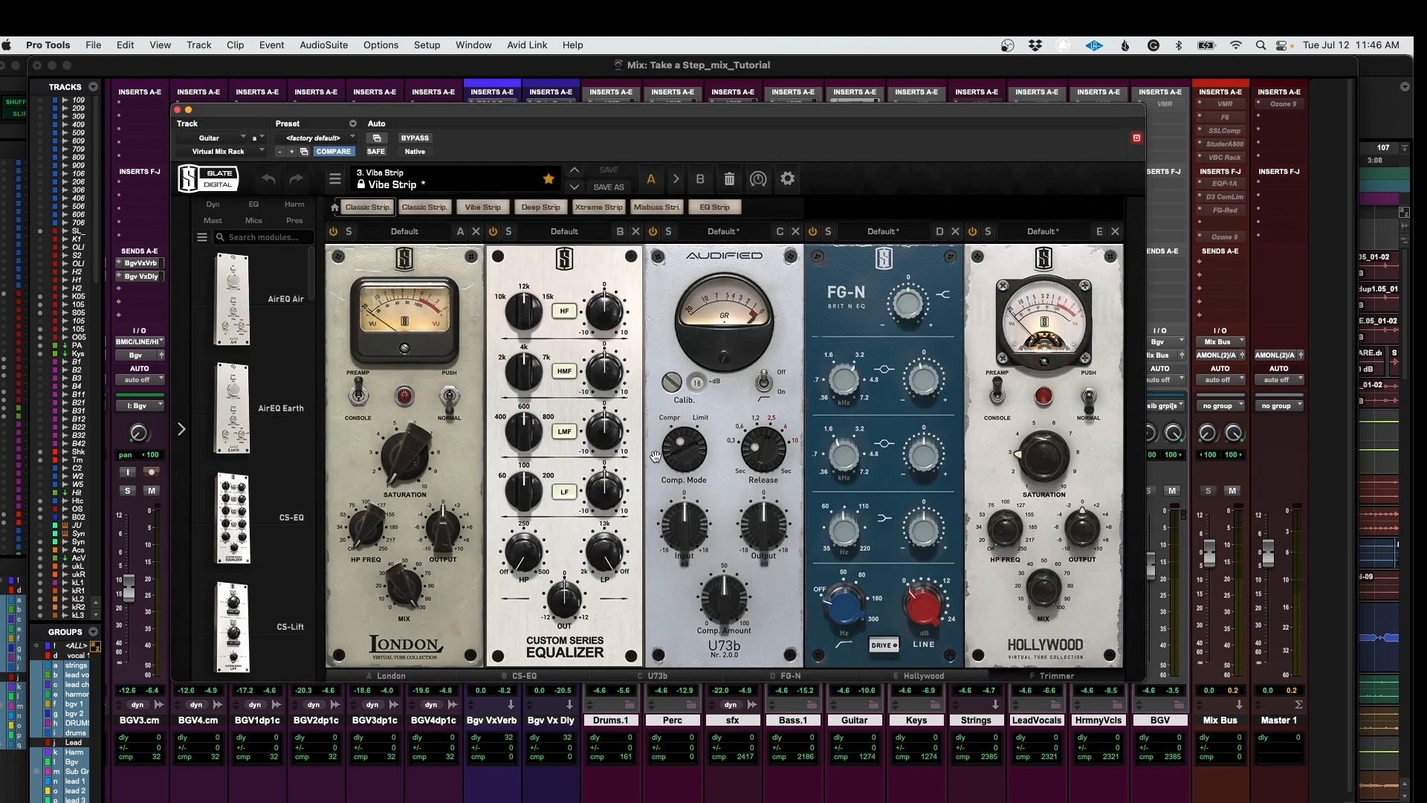
{"action": "key", "text": "space"}
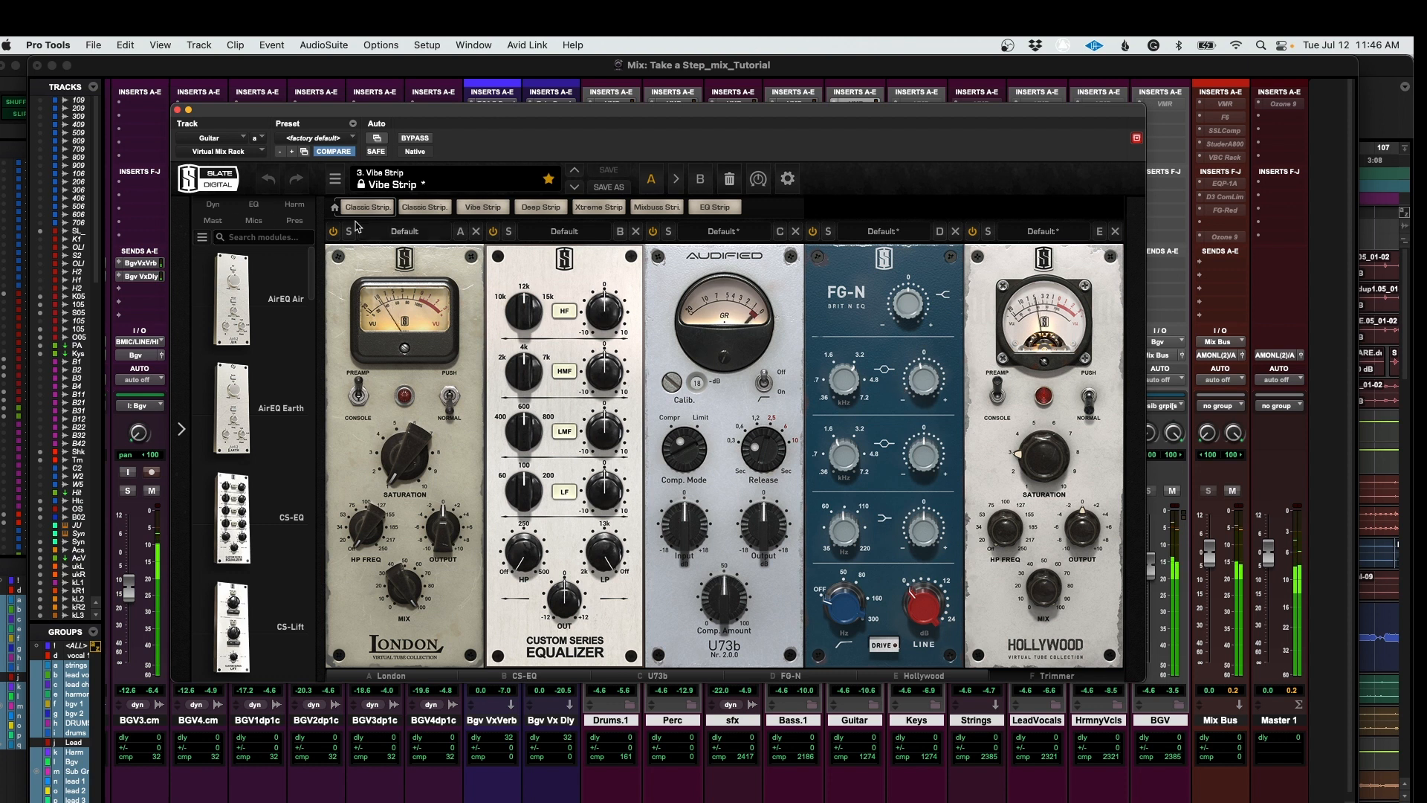
{"action": "left_click", "coordinate": [177, 110]}
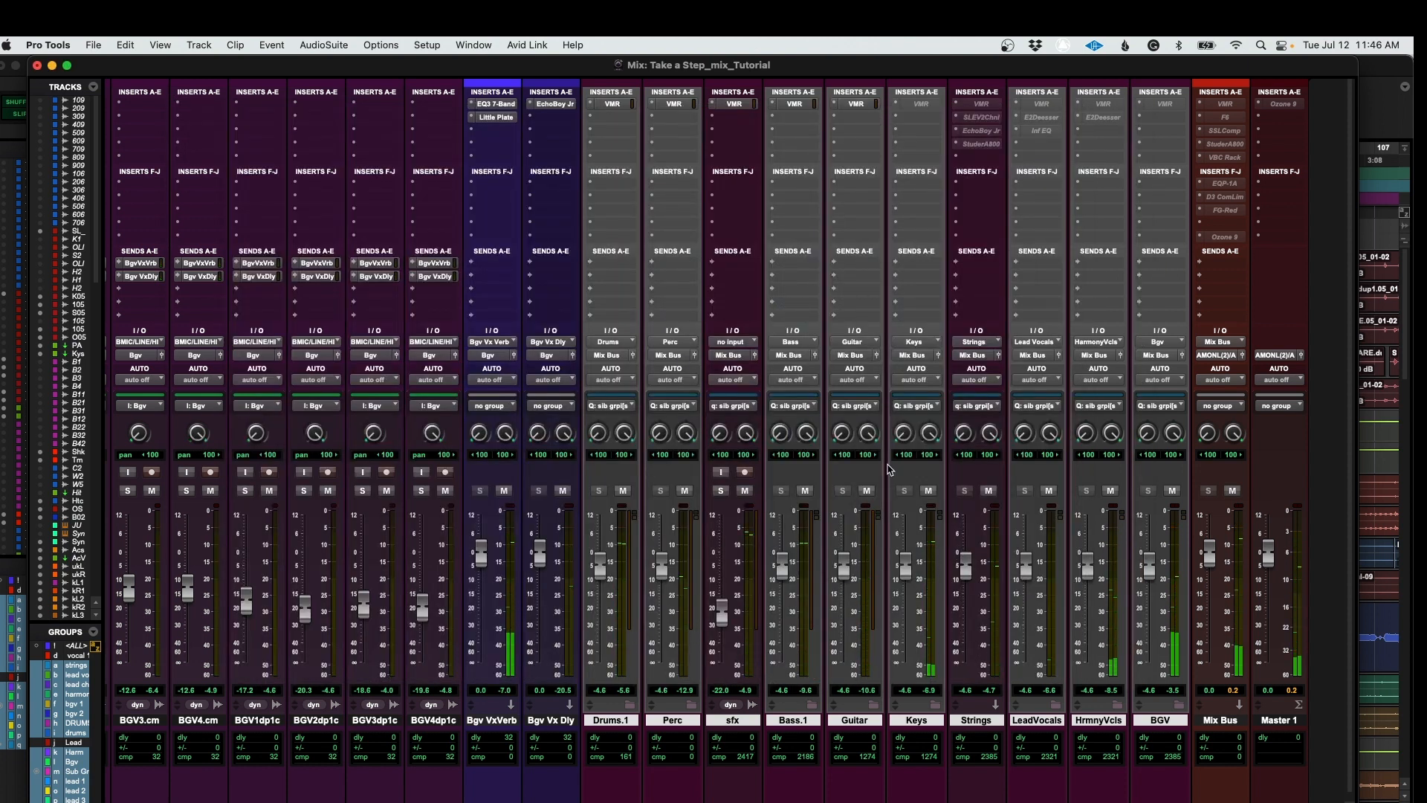
{"action": "left_click", "coordinate": [919, 105], "text": "ctrl+super"}
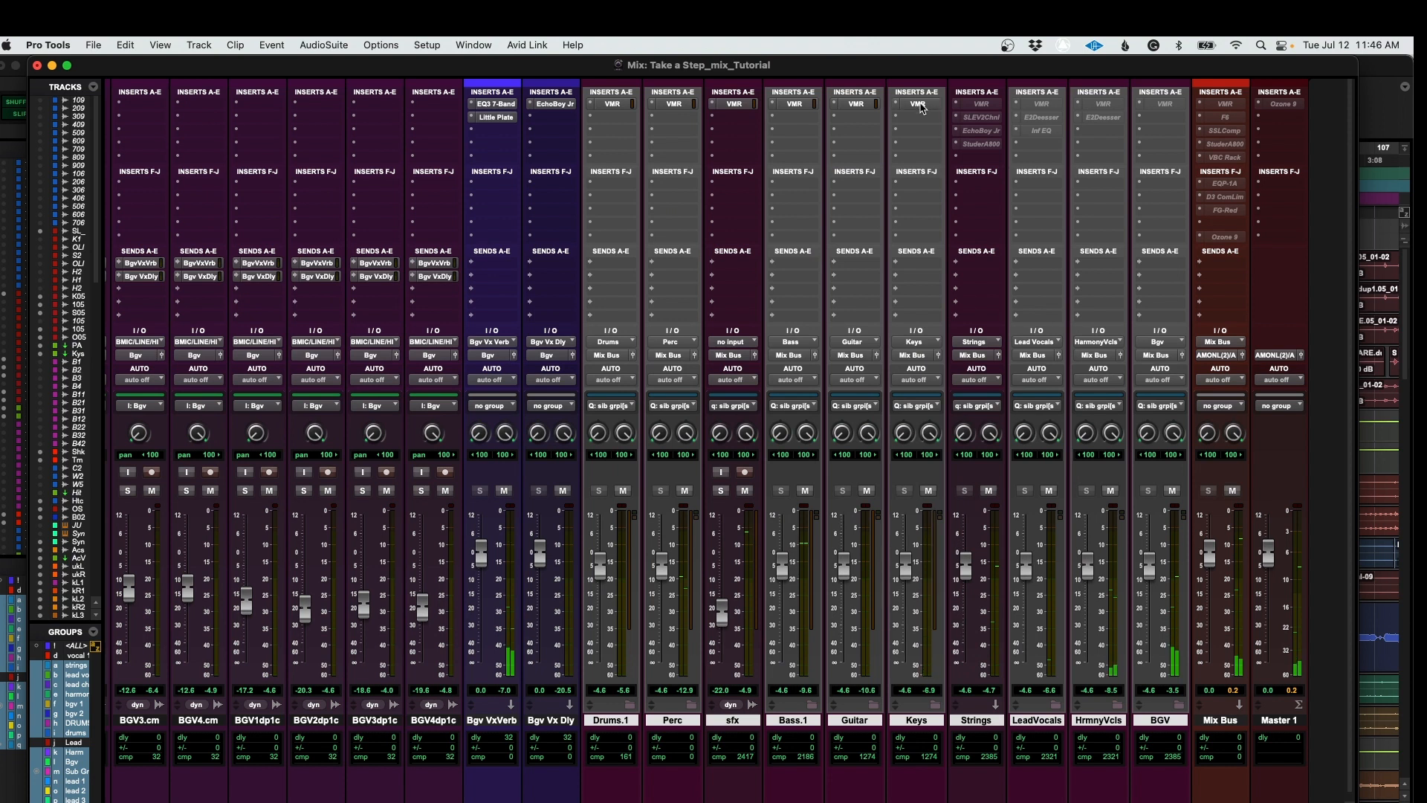
{"action": "left_click", "coordinate": [919, 105]}
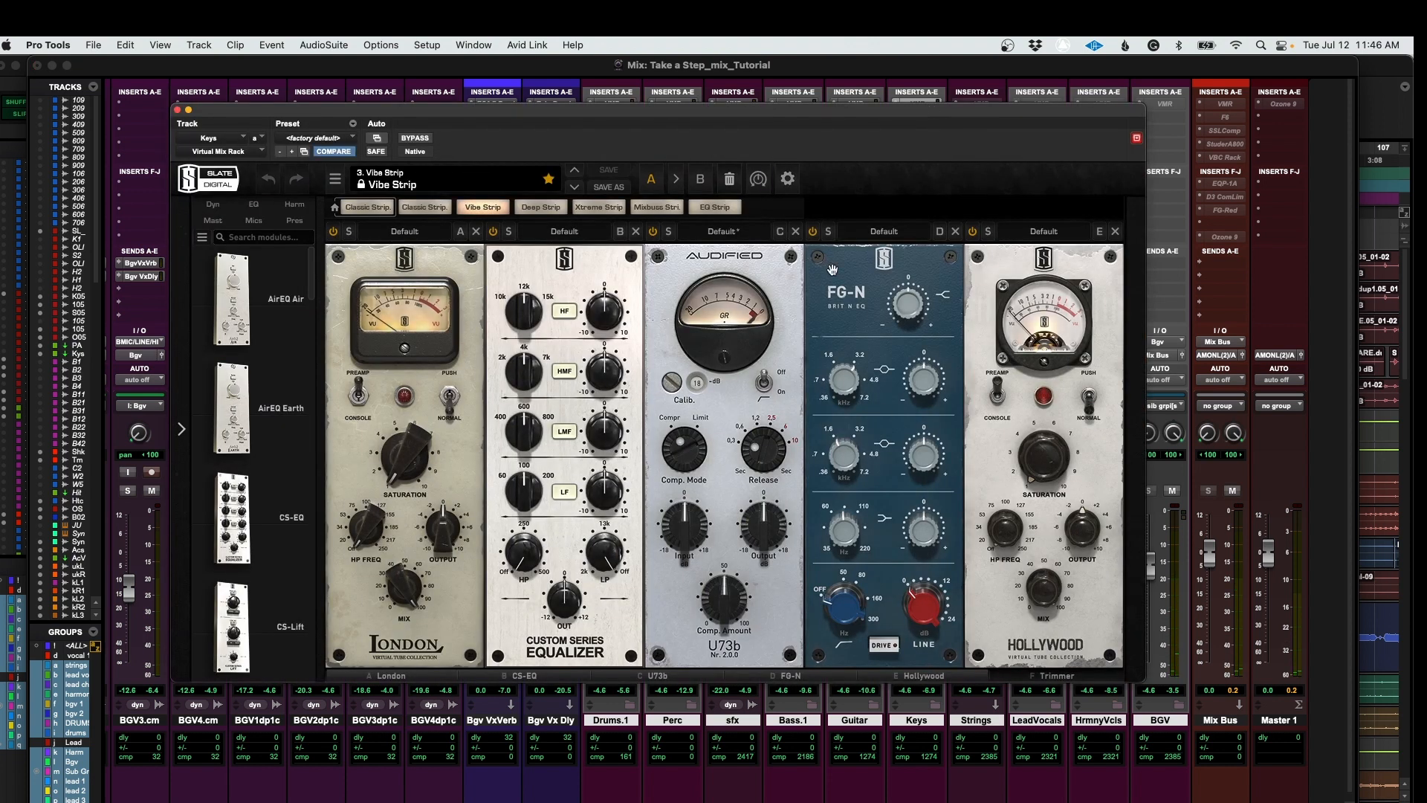
{"action": "left_click", "coordinate": [177, 110]}
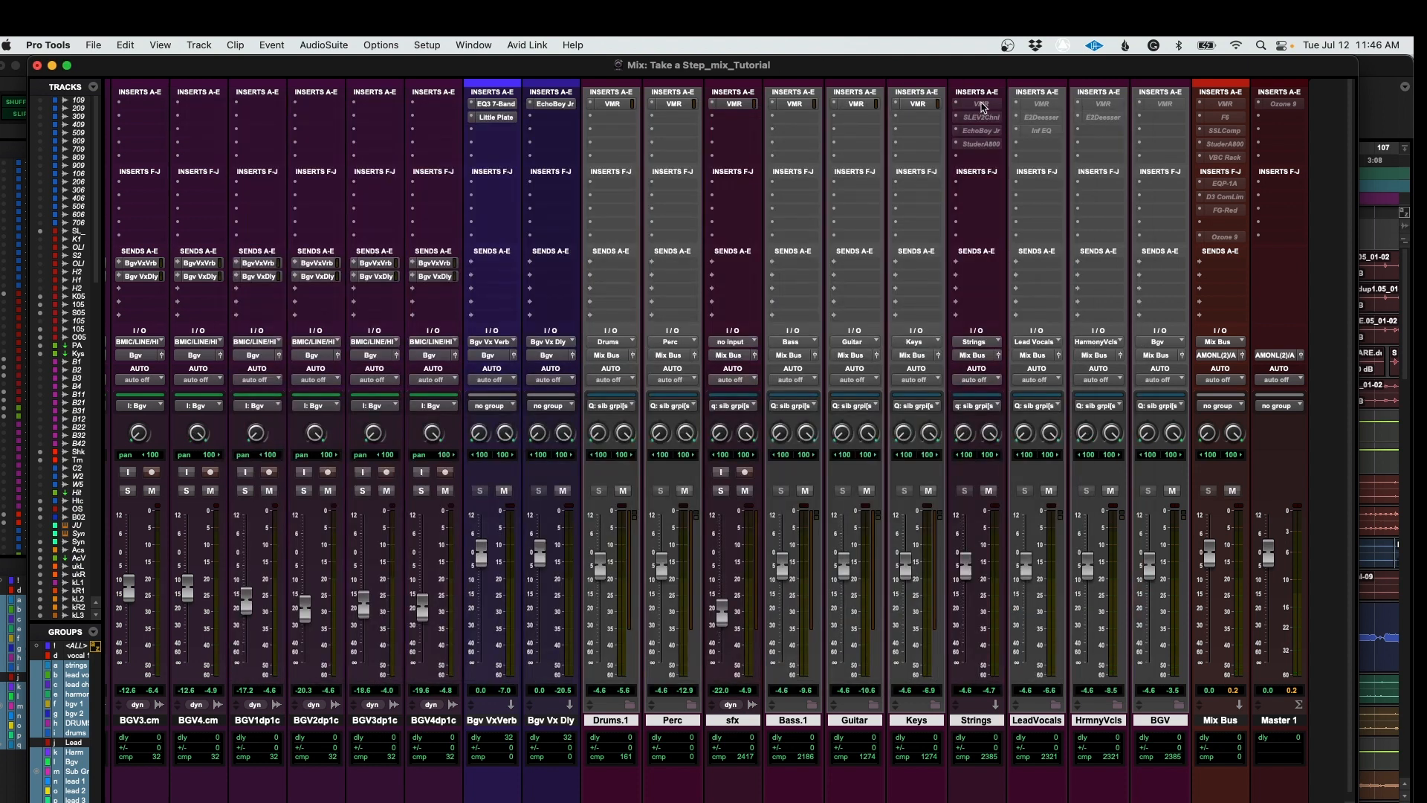
Step: Activate the VMR insert on Strings and review its Vibe Strip modules
{"action": "left_click", "coordinate": [979, 104], "text": "ctrl+super"}
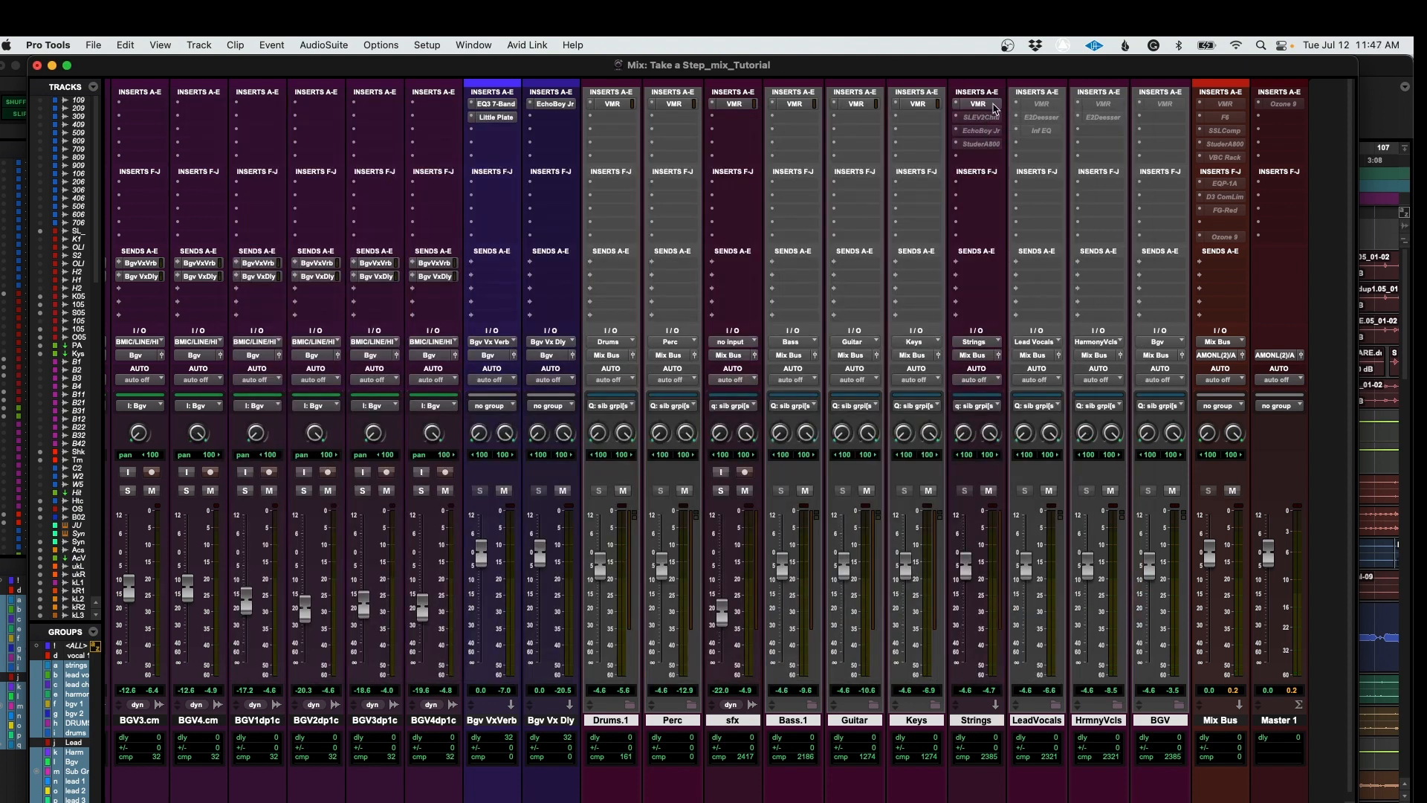
{"action": "left_click", "coordinate": [986, 105]}
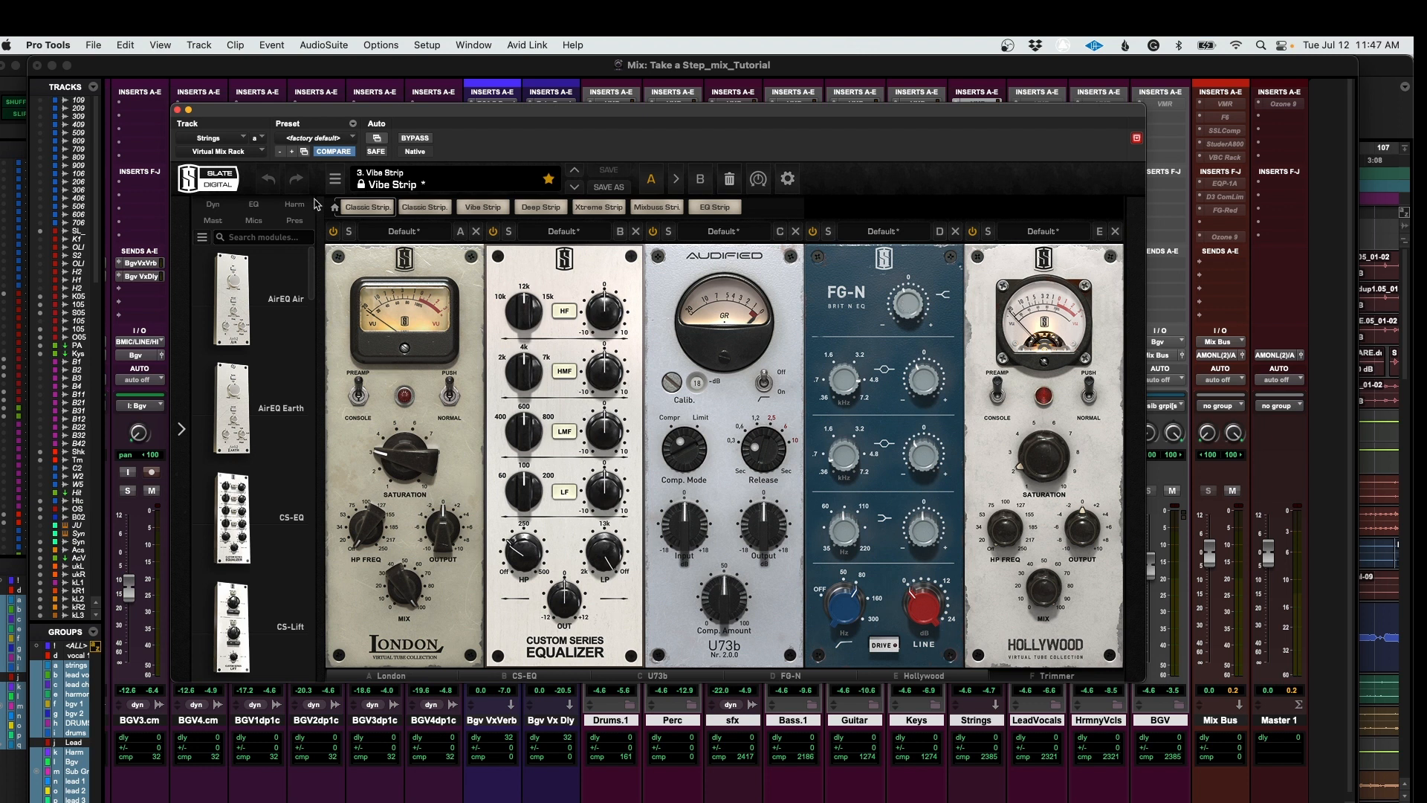
{"action": "left_click", "coordinate": [178, 110]}
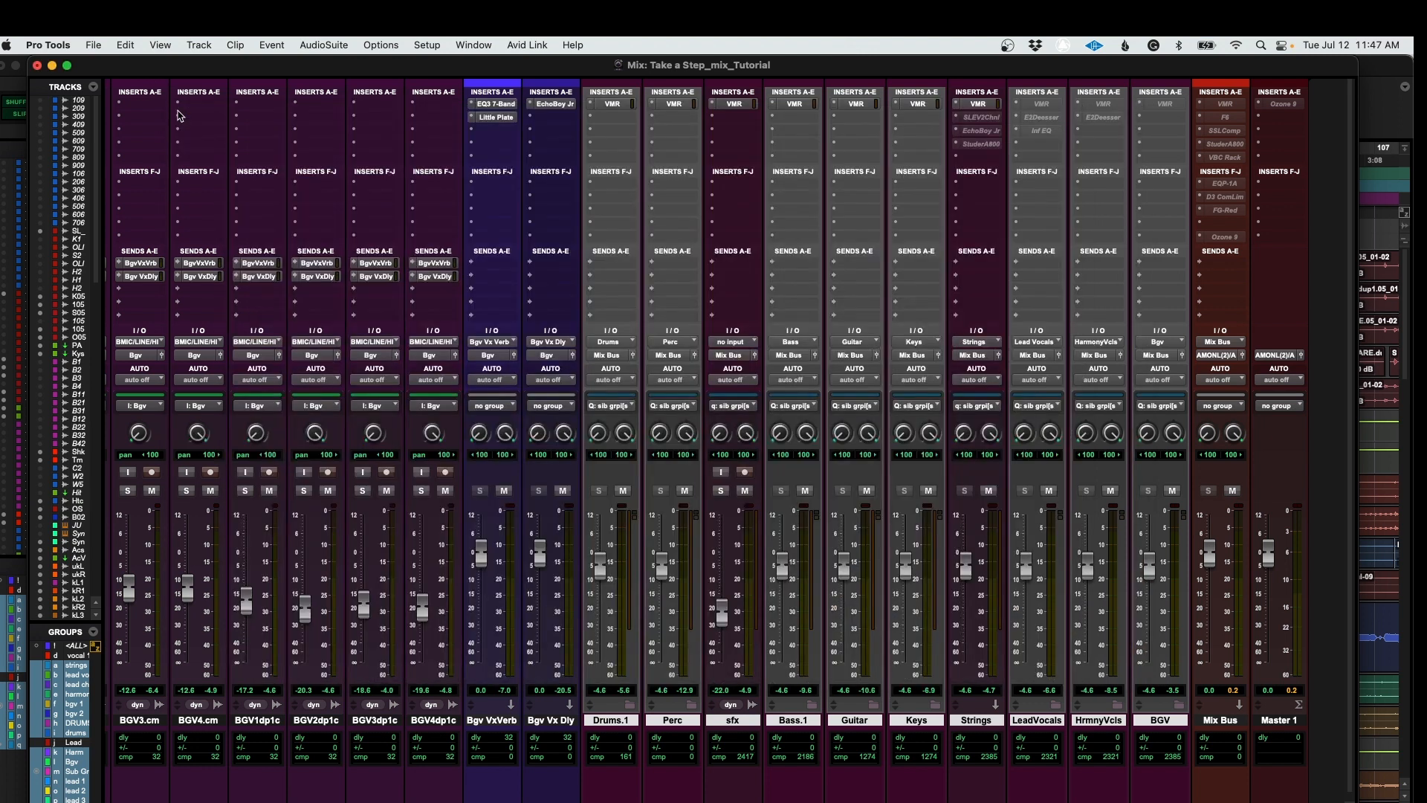
{"action": "left_click", "coordinate": [980, 104]}
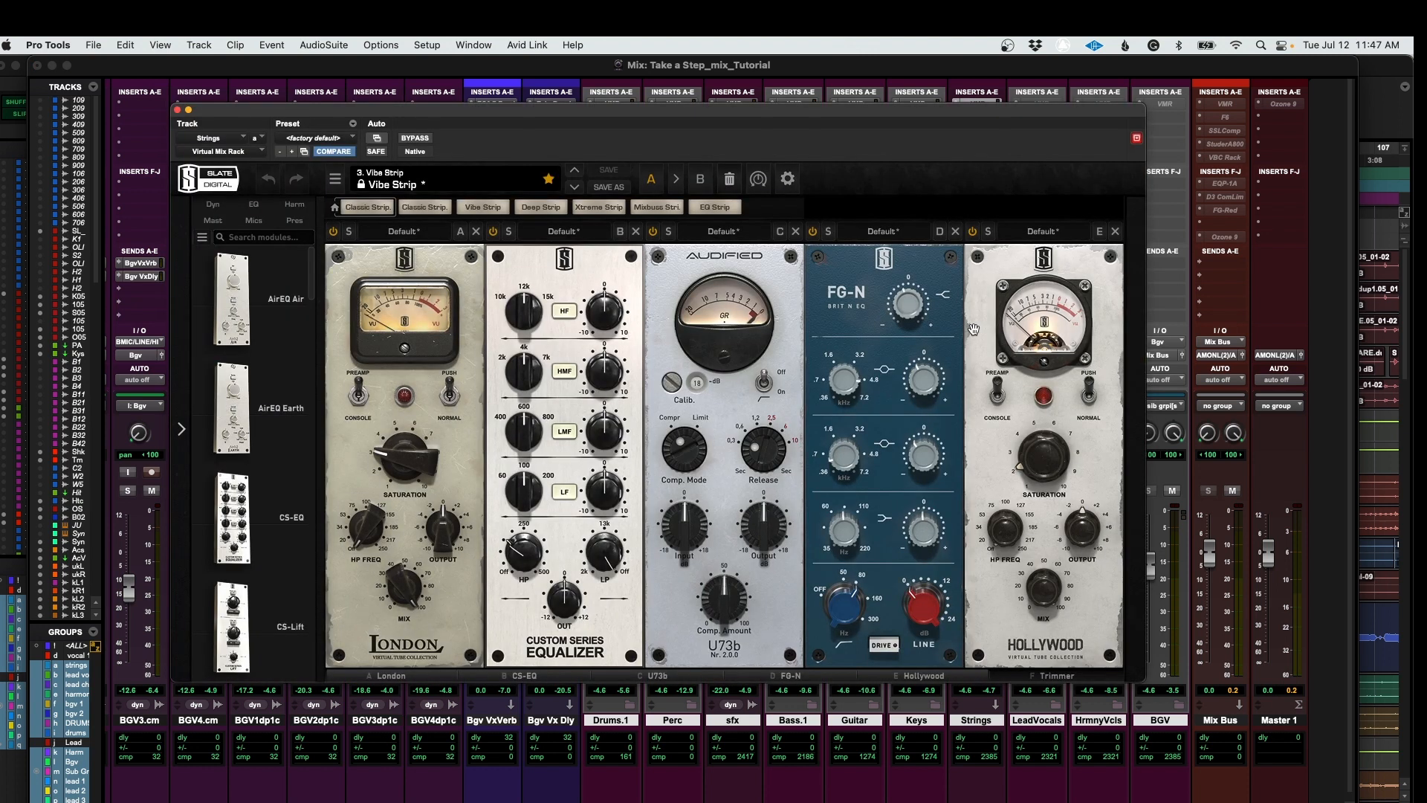
{"action": "left_click", "coordinate": [178, 110]}
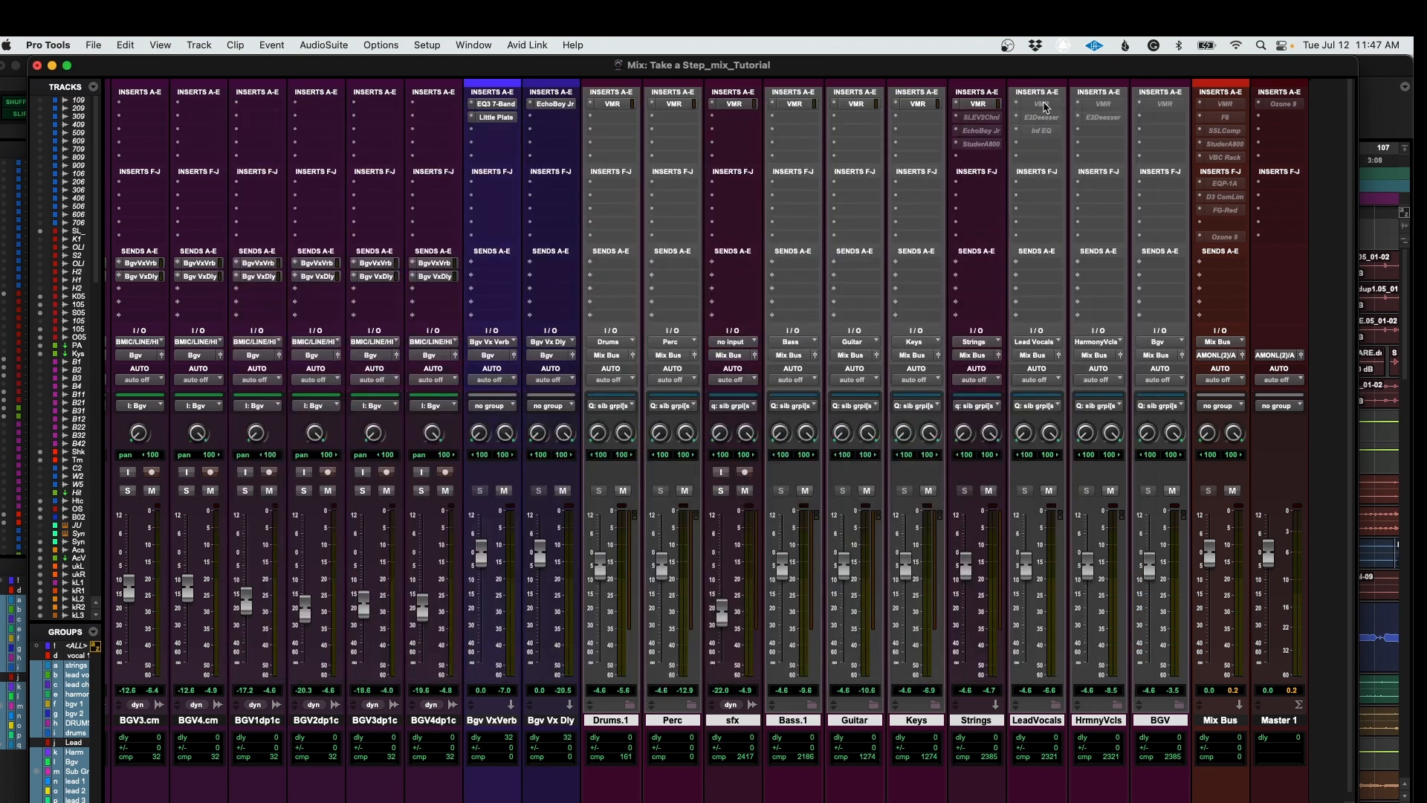
Step: Activate the VMR insert on LeadVocals and review its Vibe Strip modules during playback
{"action": "left_click", "coordinate": [1043, 104], "text": "ctrl+super"}
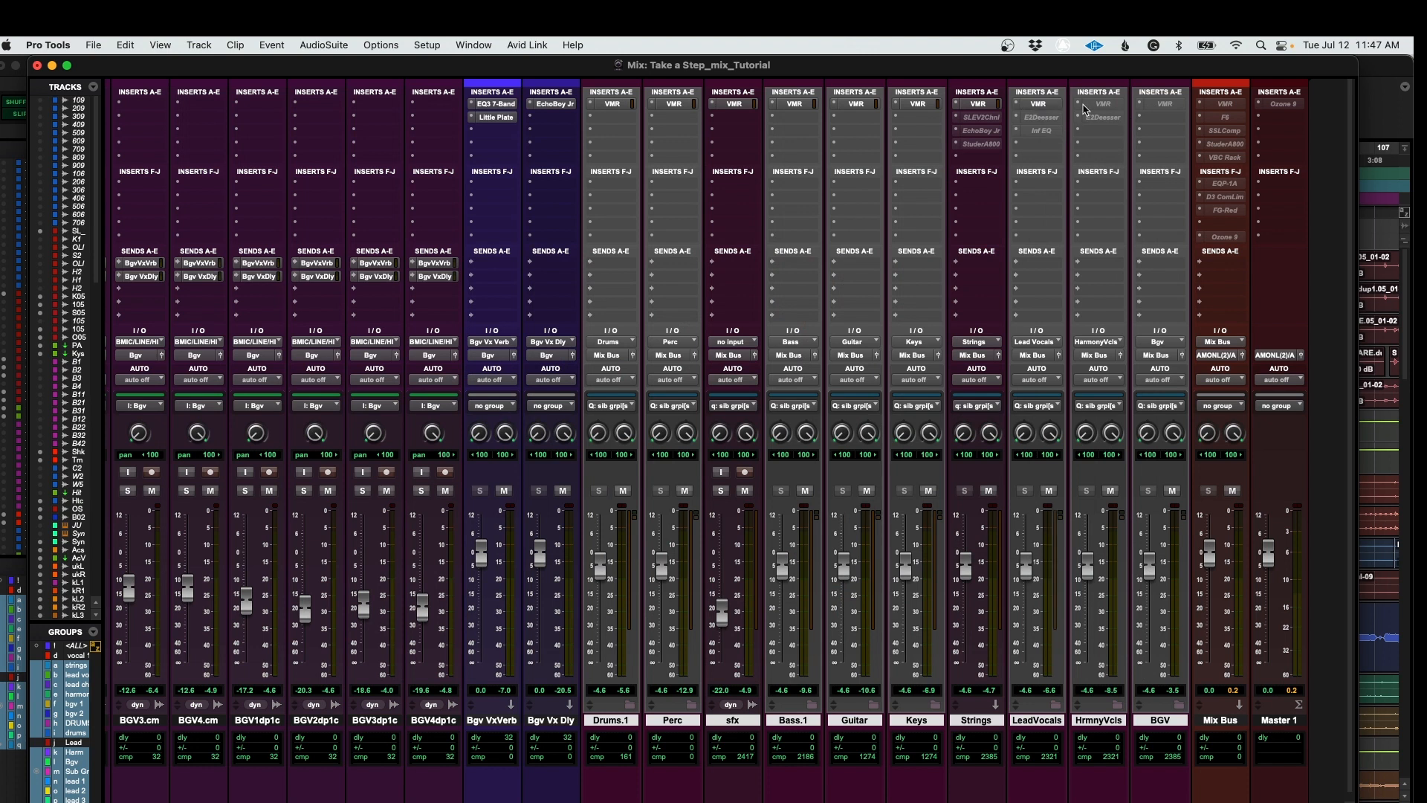
{"action": "left_click", "coordinate": [1016, 105]}
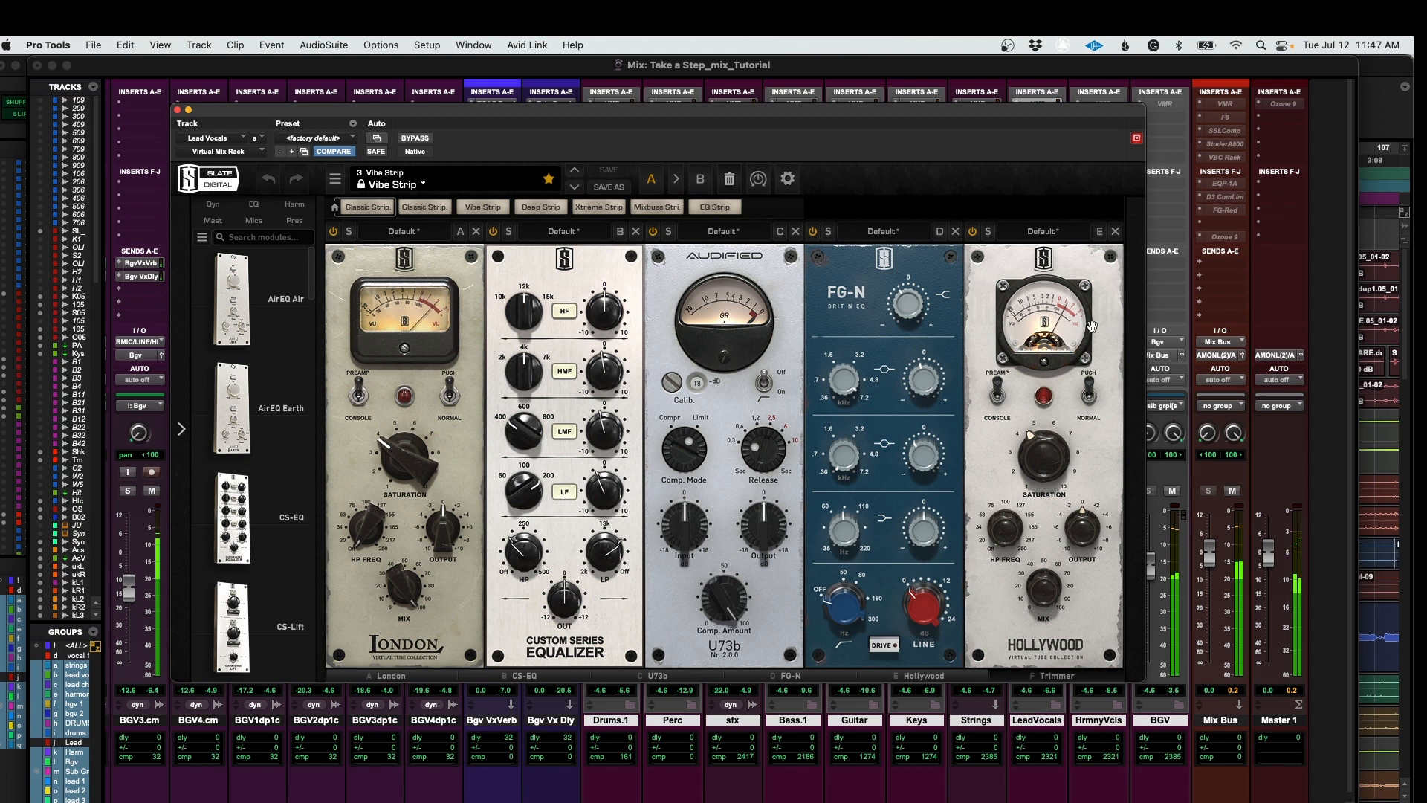
{"action": "left_click", "coordinate": [178, 110]}
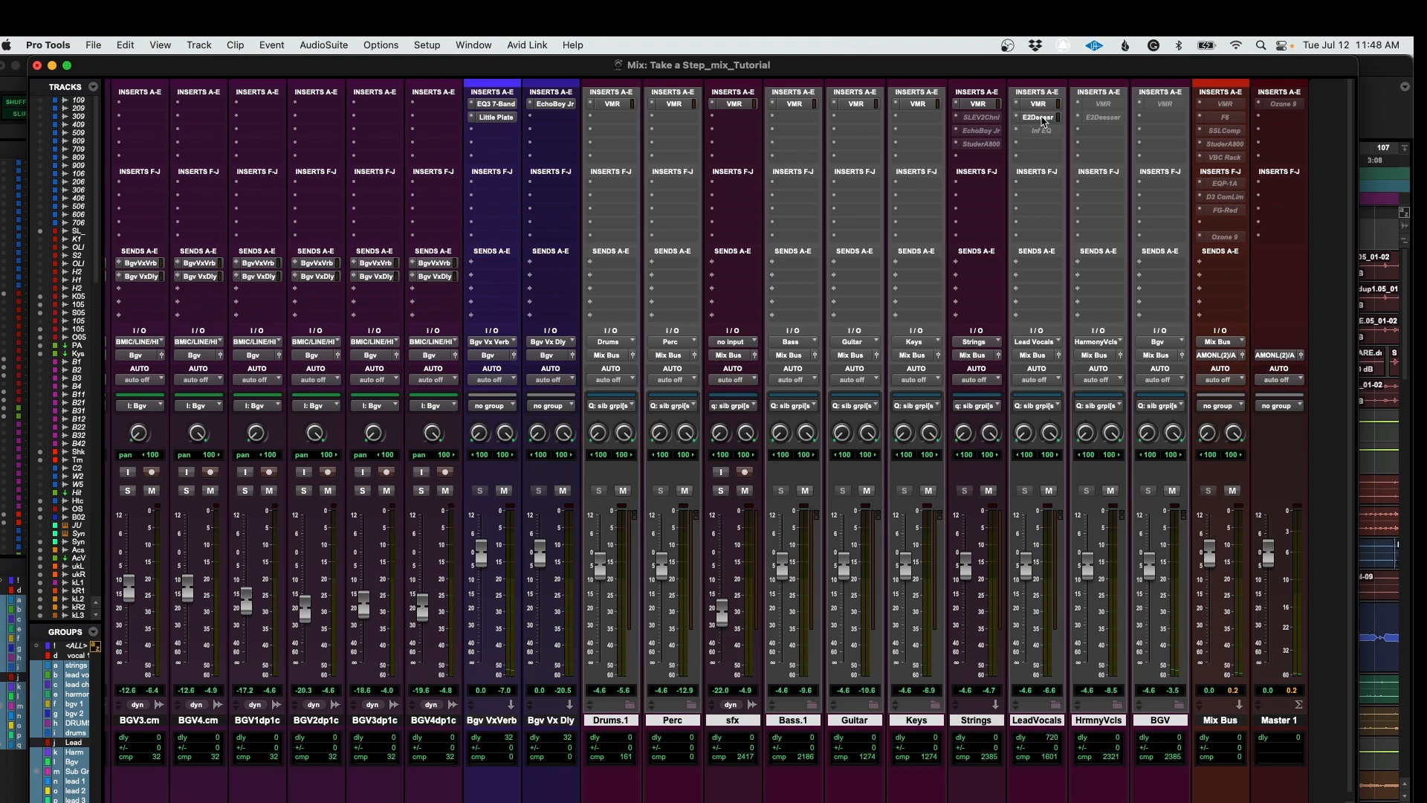
Step: Activate the E2Deesser and Inf EQ inserts on LeadVocals and review the Infinity EQ curve during playback
{"action": "left_click", "coordinate": [1041, 117]}
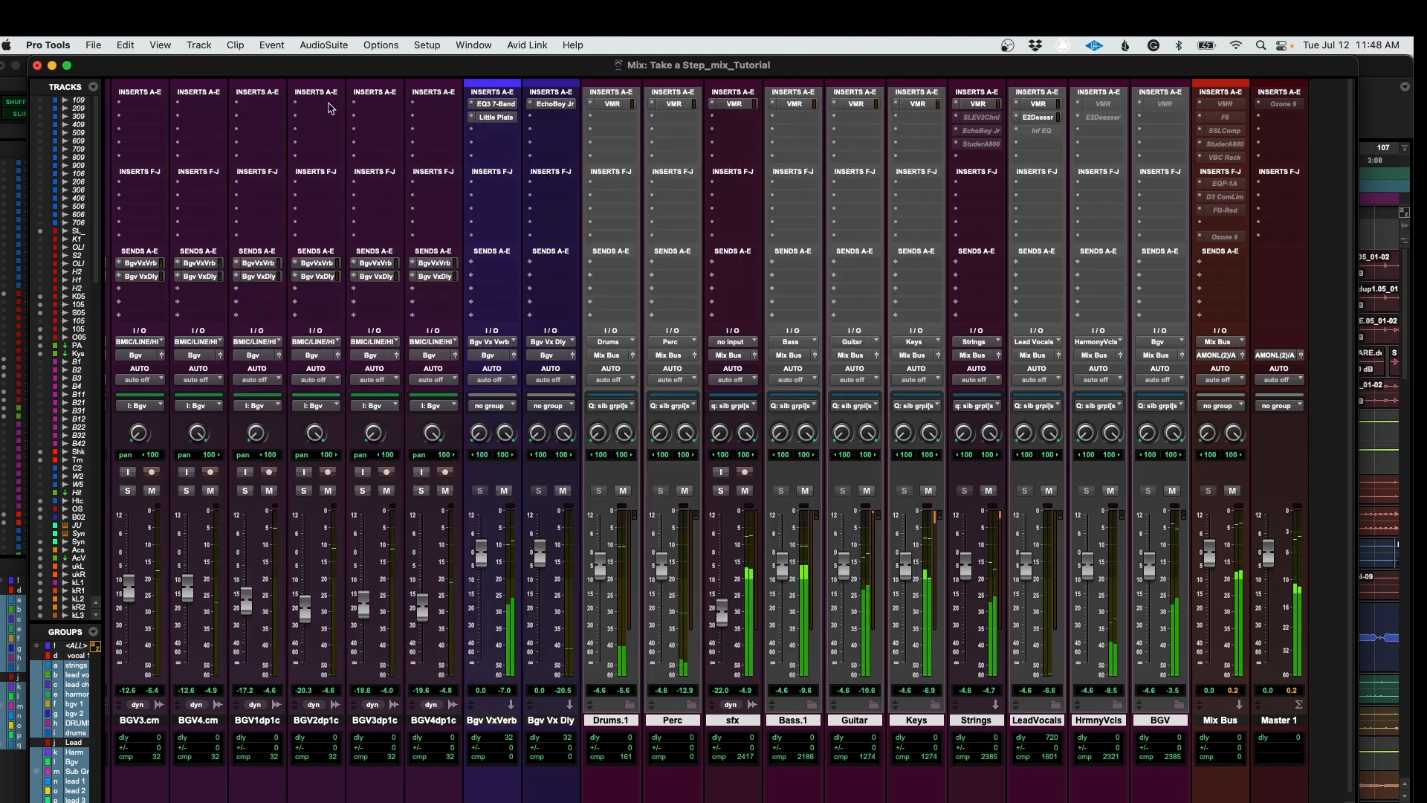
{"action": "left_click", "coordinate": [1038, 118]}
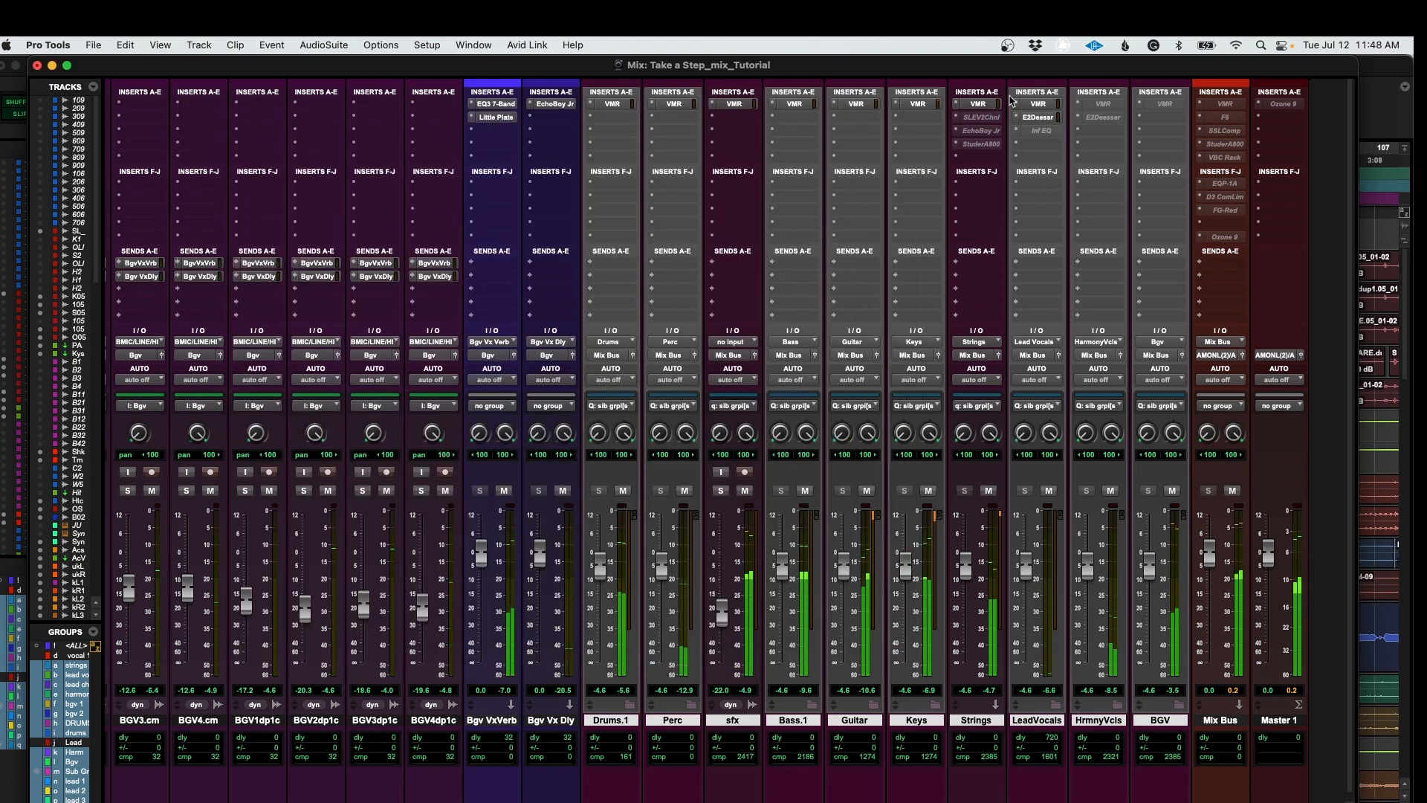
{"action": "left_click", "coordinate": [1045, 132]}
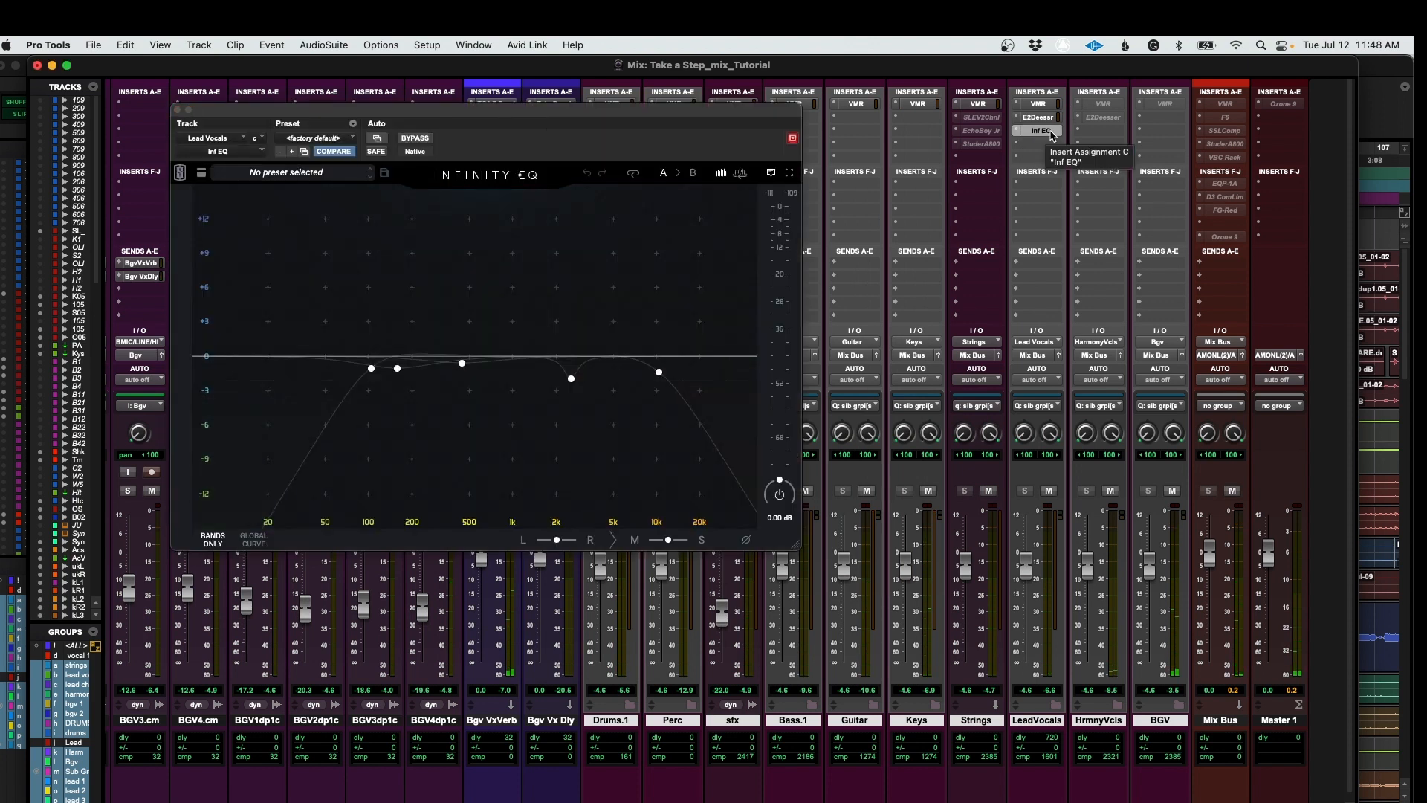
{"action": "key", "text": "space"}
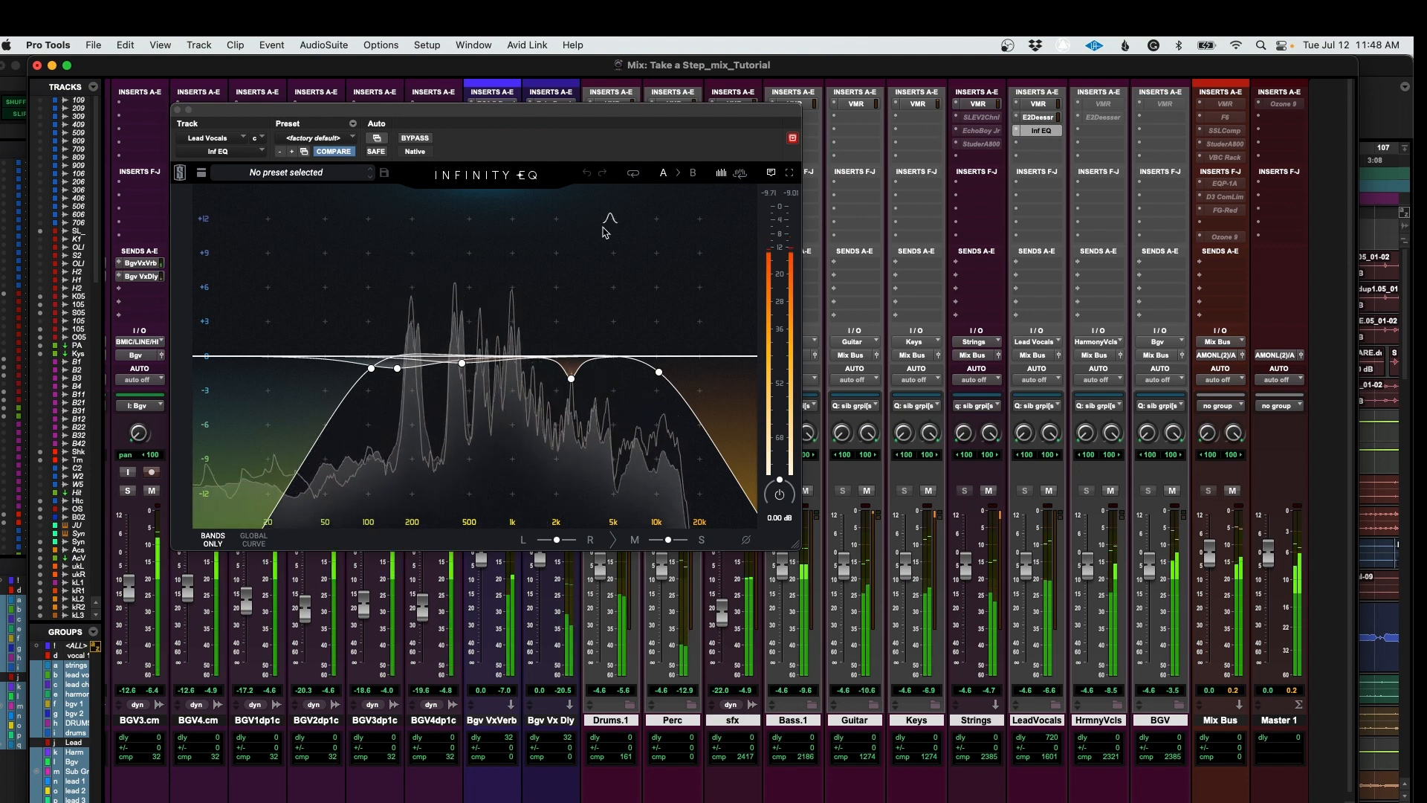
{"action": "left_click", "coordinate": [178, 110]}
Step: Activate VMR and E2Deesser on HrmnyVcls and VMR on BGV, reviewing the Vibe Strip modules of both sub groups
{"action": "left_click", "coordinate": [1113, 111], "text": "ctrl+super"}
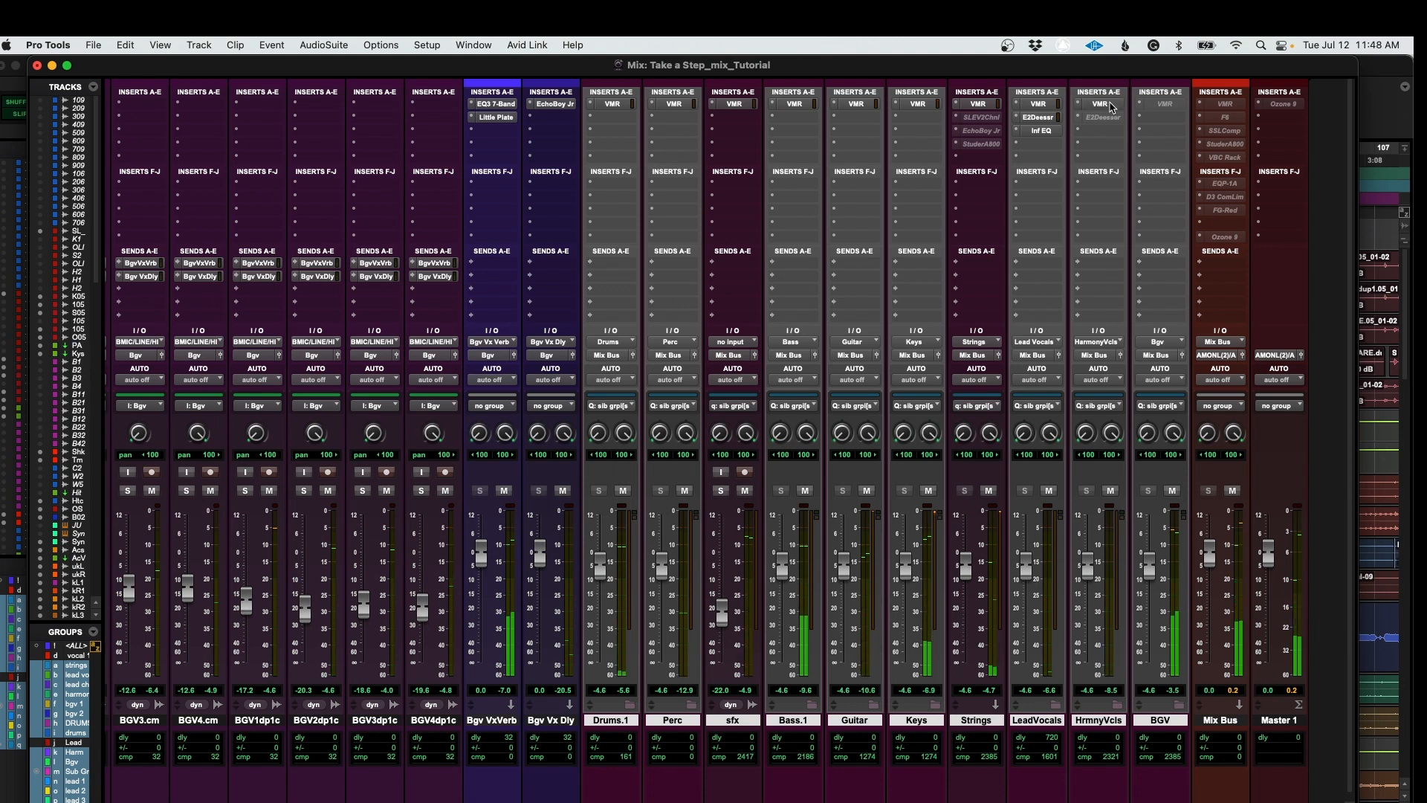
{"action": "left_click", "coordinate": [1108, 105]}
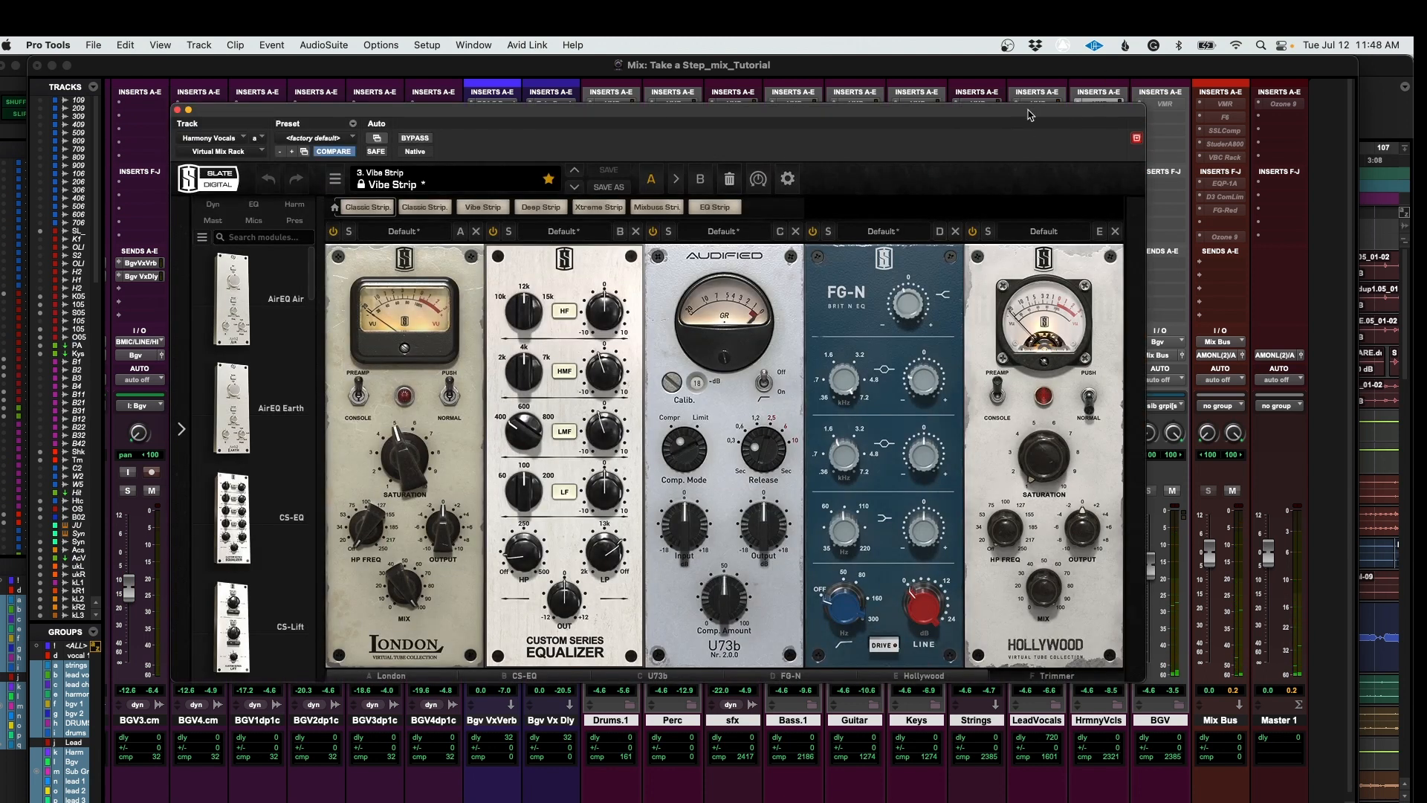
{"action": "left_click_drag", "start_coordinate": [1028, 114], "coordinate": [792, 96]}
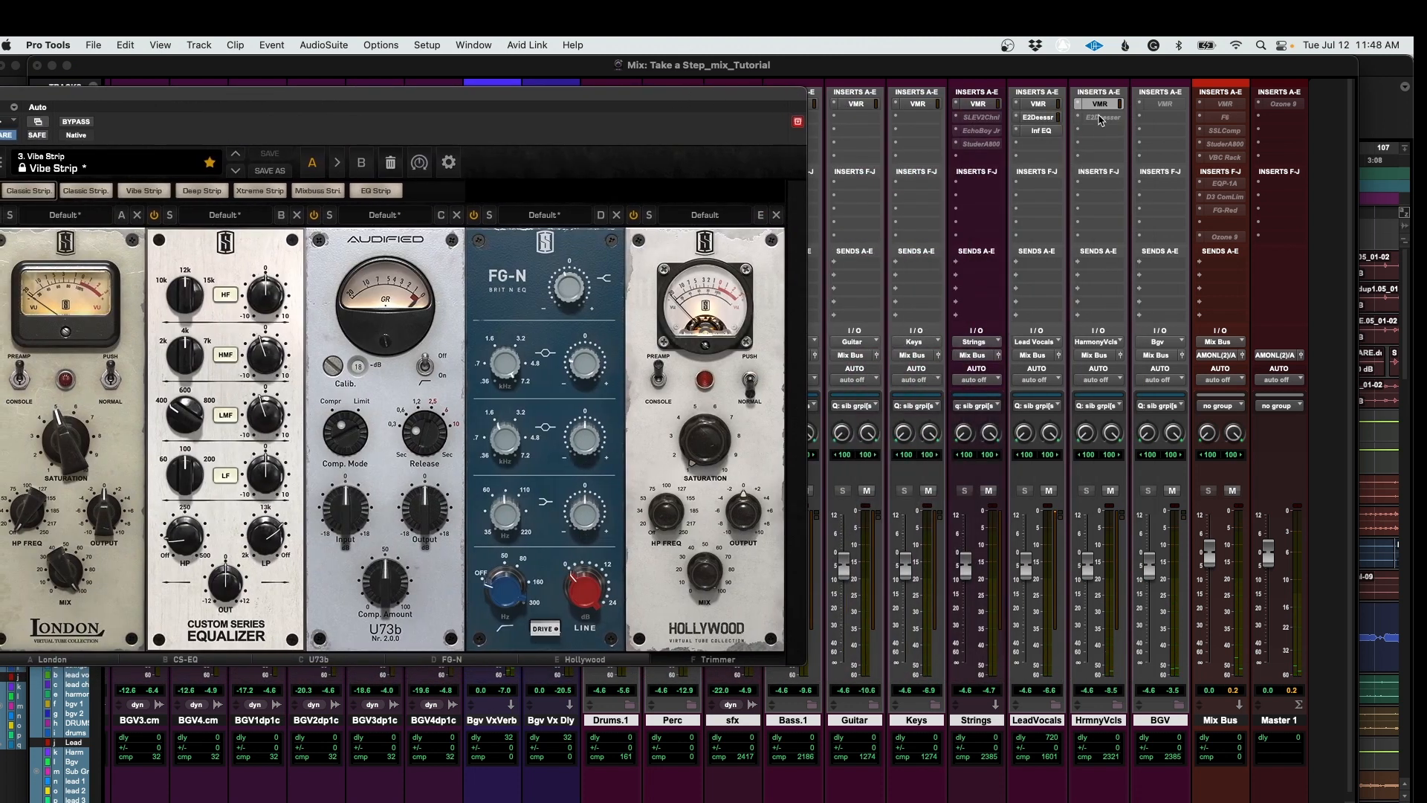
{"action": "left_click", "coordinate": [1171, 106], "text": "ctrl+super"}
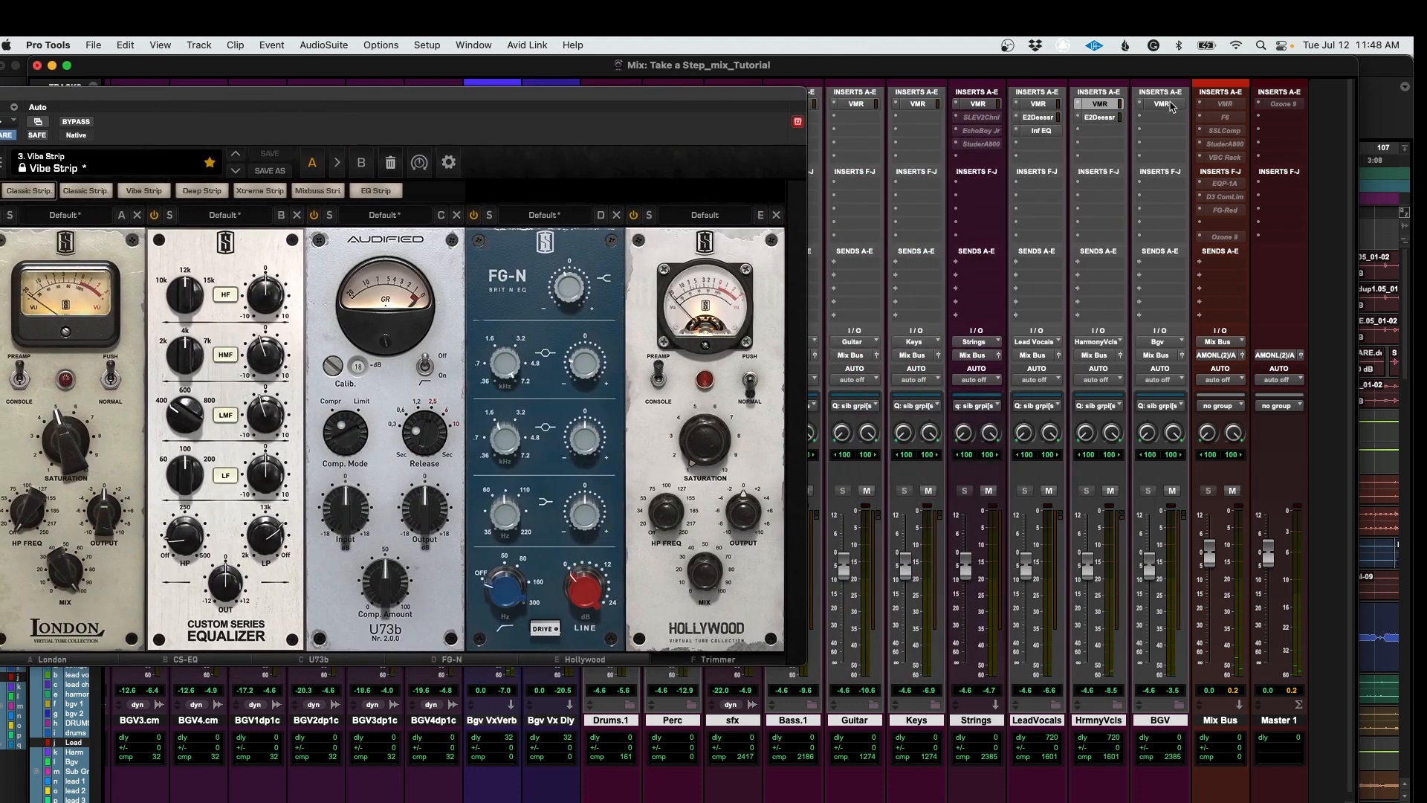
{"action": "left_click", "coordinate": [1167, 104]}
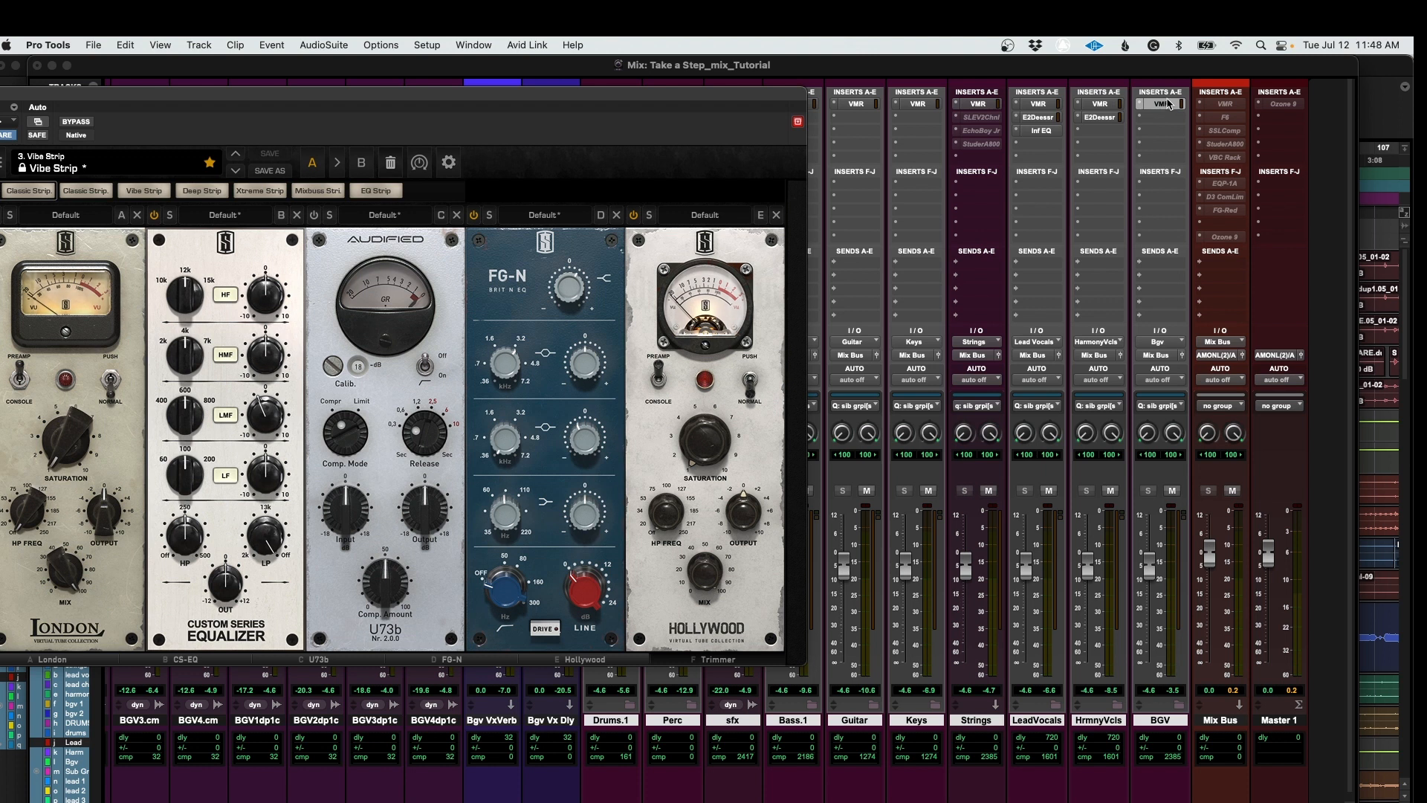
{"action": "left_click_drag", "start_coordinate": [462, 94], "coordinate": [706, 87]}
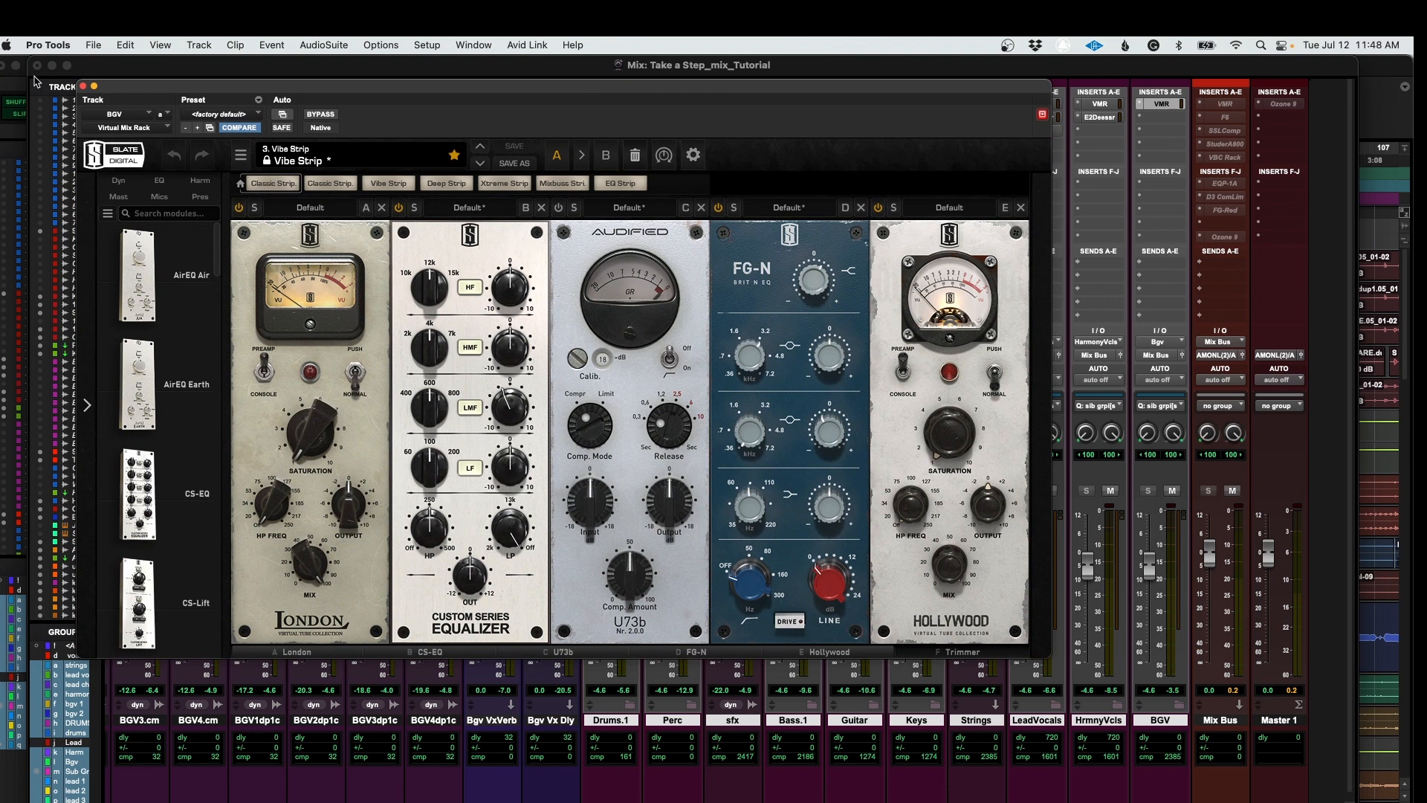
{"action": "left_click", "coordinate": [83, 87]}
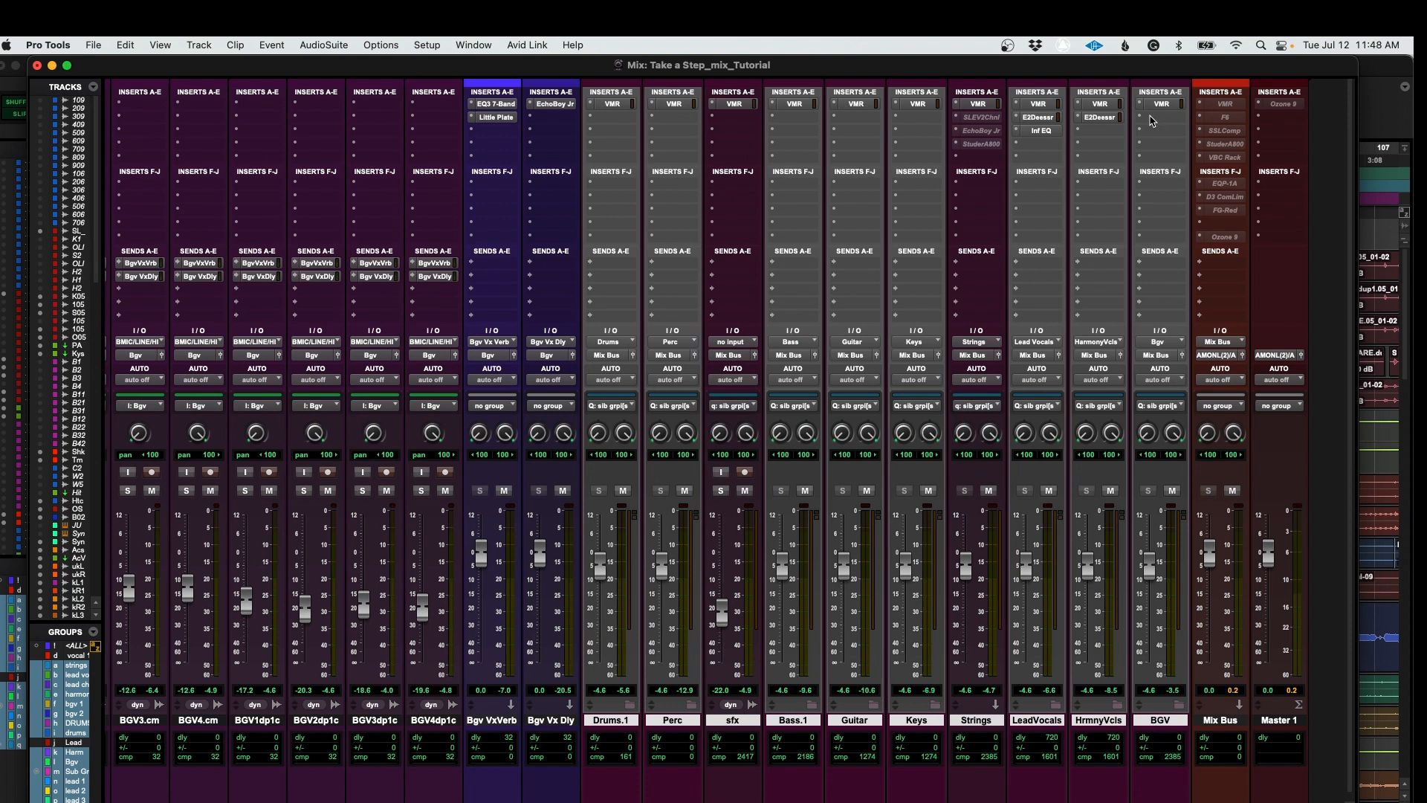
Step: Solo the tracks of the DRUMS group during playback and activate the SSLChannel insert on KICK.05
{"action": "scroll", "coordinate": [1151, 121], "scroll_direction": "left", "scroll_amount": 1}
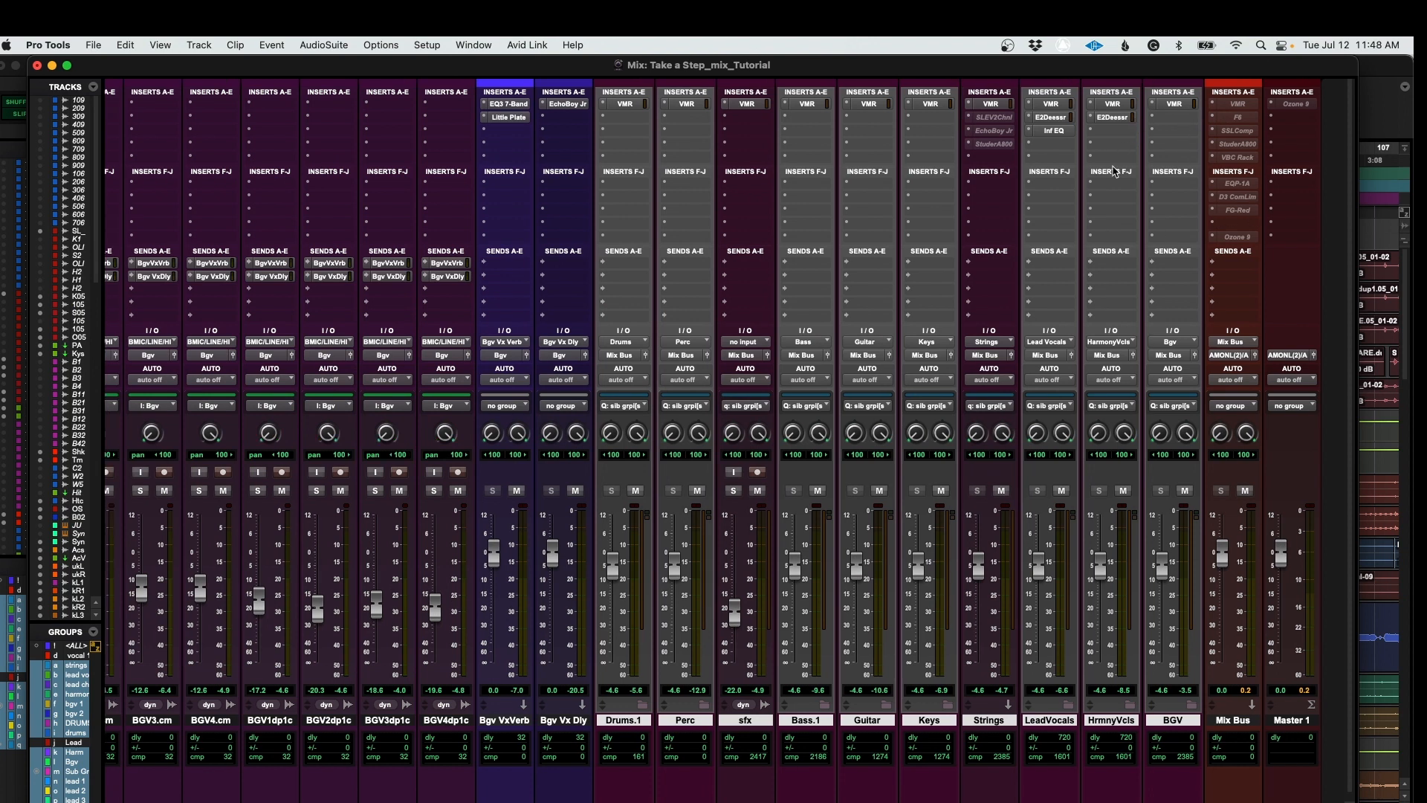
{"action": "scroll", "coordinate": [1107, 275], "scroll_direction": "down", "scroll_amount": 1}
{"action": "scroll", "coordinate": [1114, 272], "scroll_direction": "right", "scroll_amount": 2}
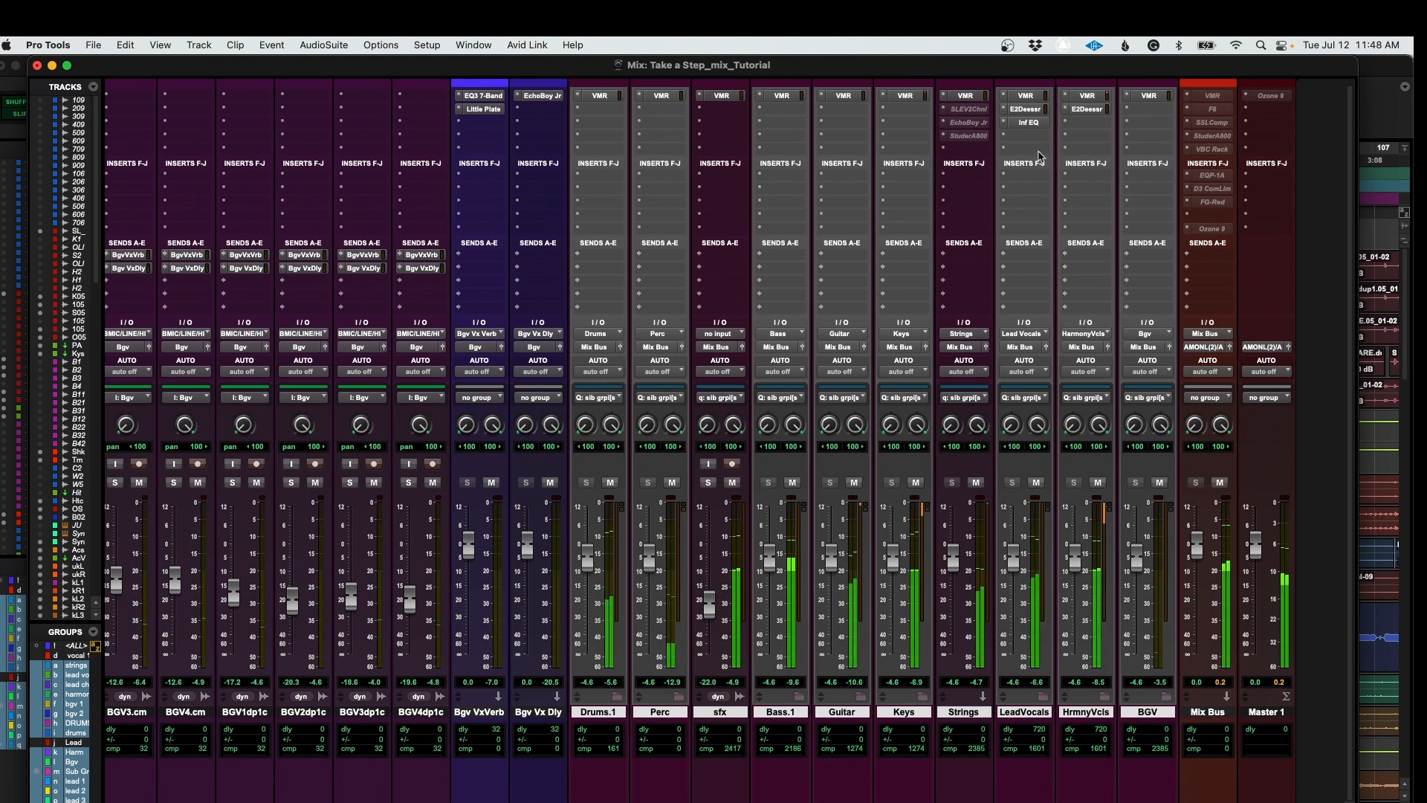
{"action": "scroll", "coordinate": [1115, 269], "scroll_direction": "left", "scroll_amount": 15}
{"action": "scroll", "coordinate": [958, 162], "scroll_direction": "left", "scroll_amount": 15}
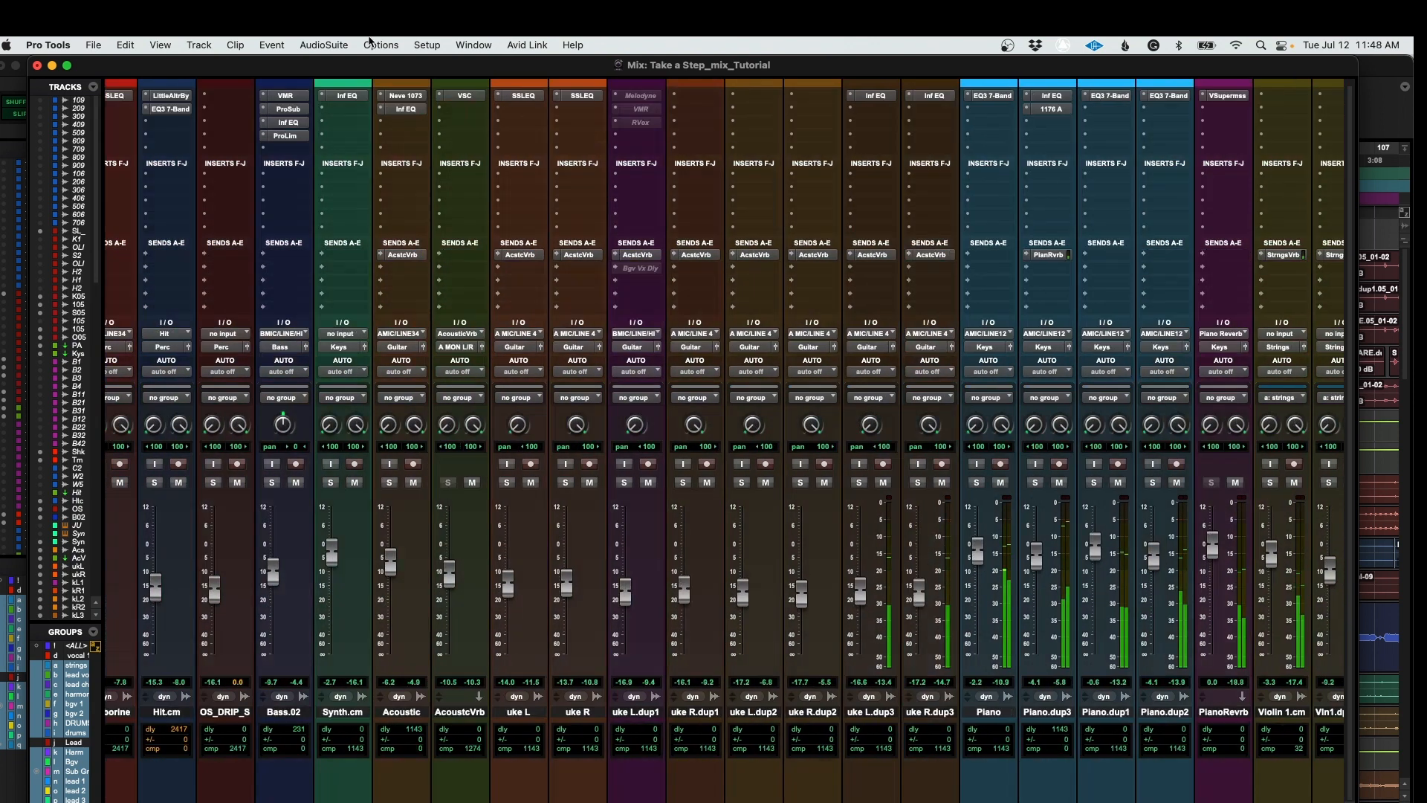
{"action": "scroll", "coordinate": [371, 130], "scroll_direction": "left", "scroll_amount": 8}
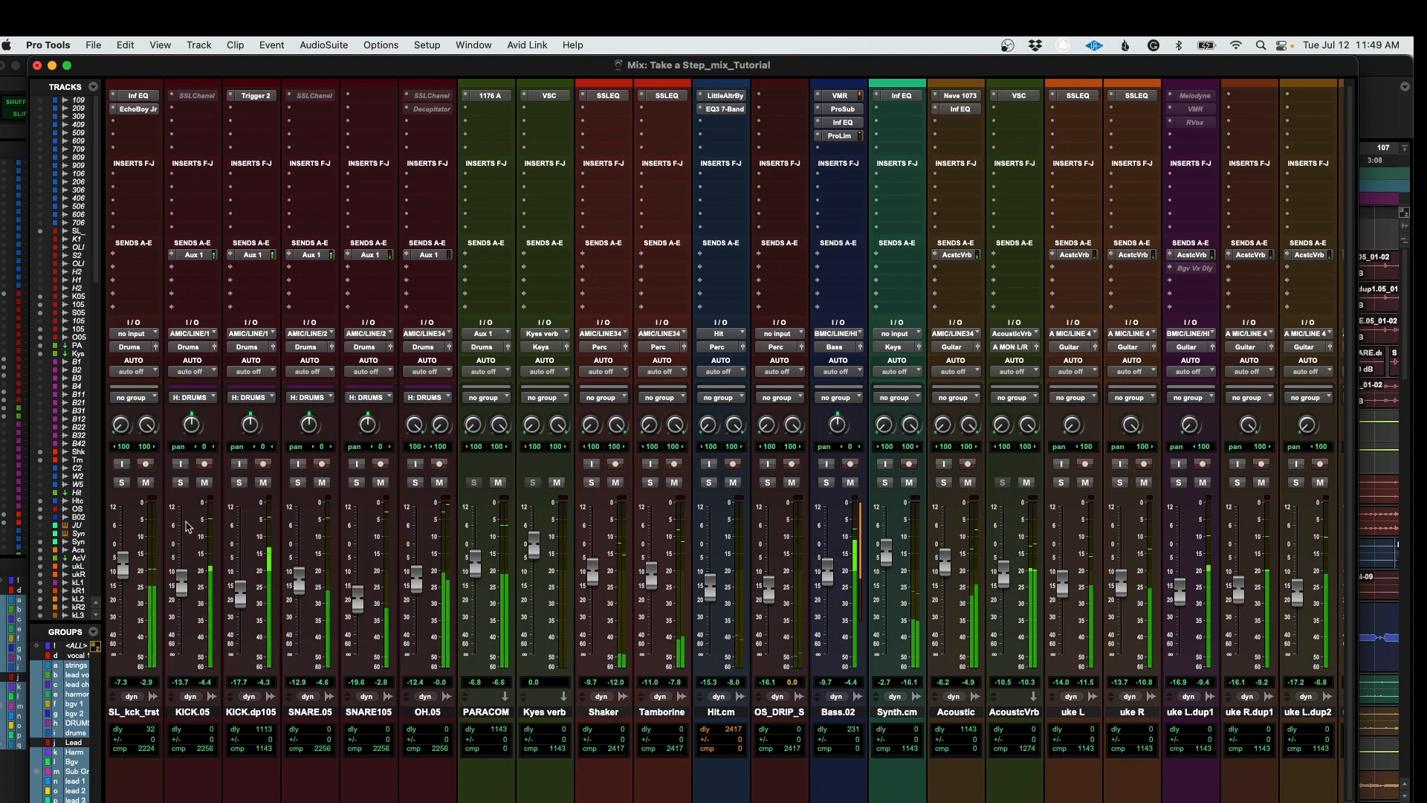
{"action": "left_click", "coordinate": [180, 484]}
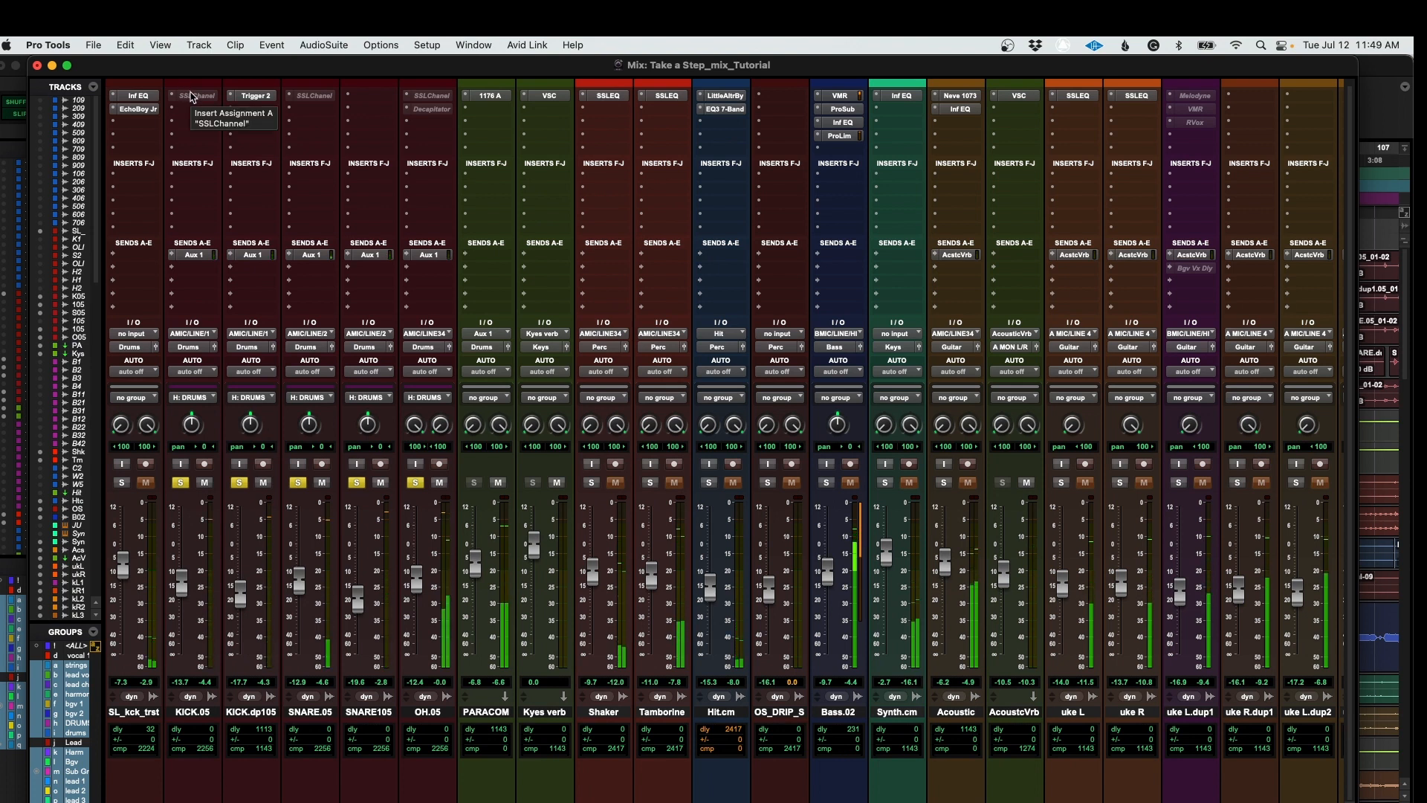
{"action": "left_click", "coordinate": [193, 96], "text": "ctrl+super"}
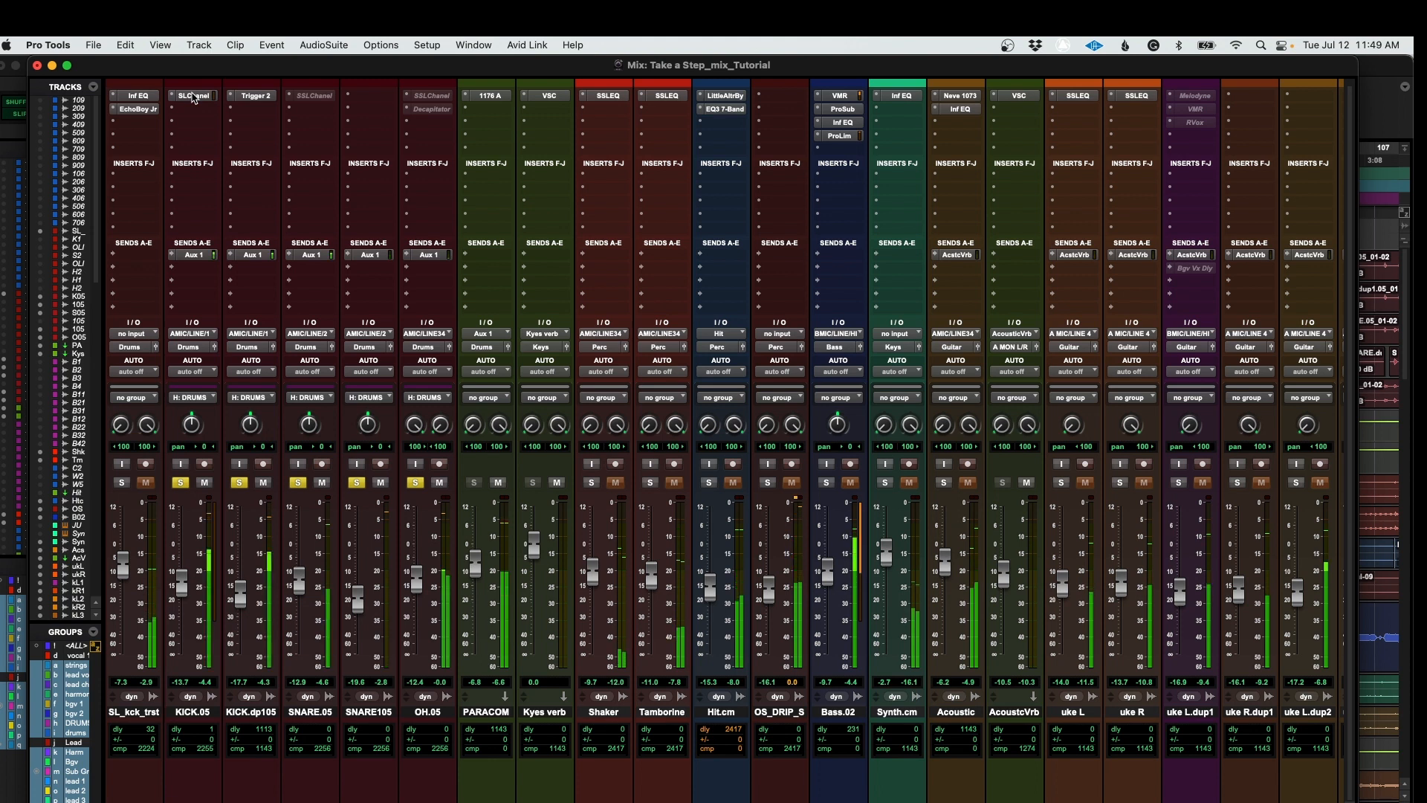
Step: Solo KICK.05 on its own and review the filter, EQ and dynamics settings of its SSLChannel insert
{"action": "left_click", "coordinate": [181, 482], "text": "ctrl+super"}
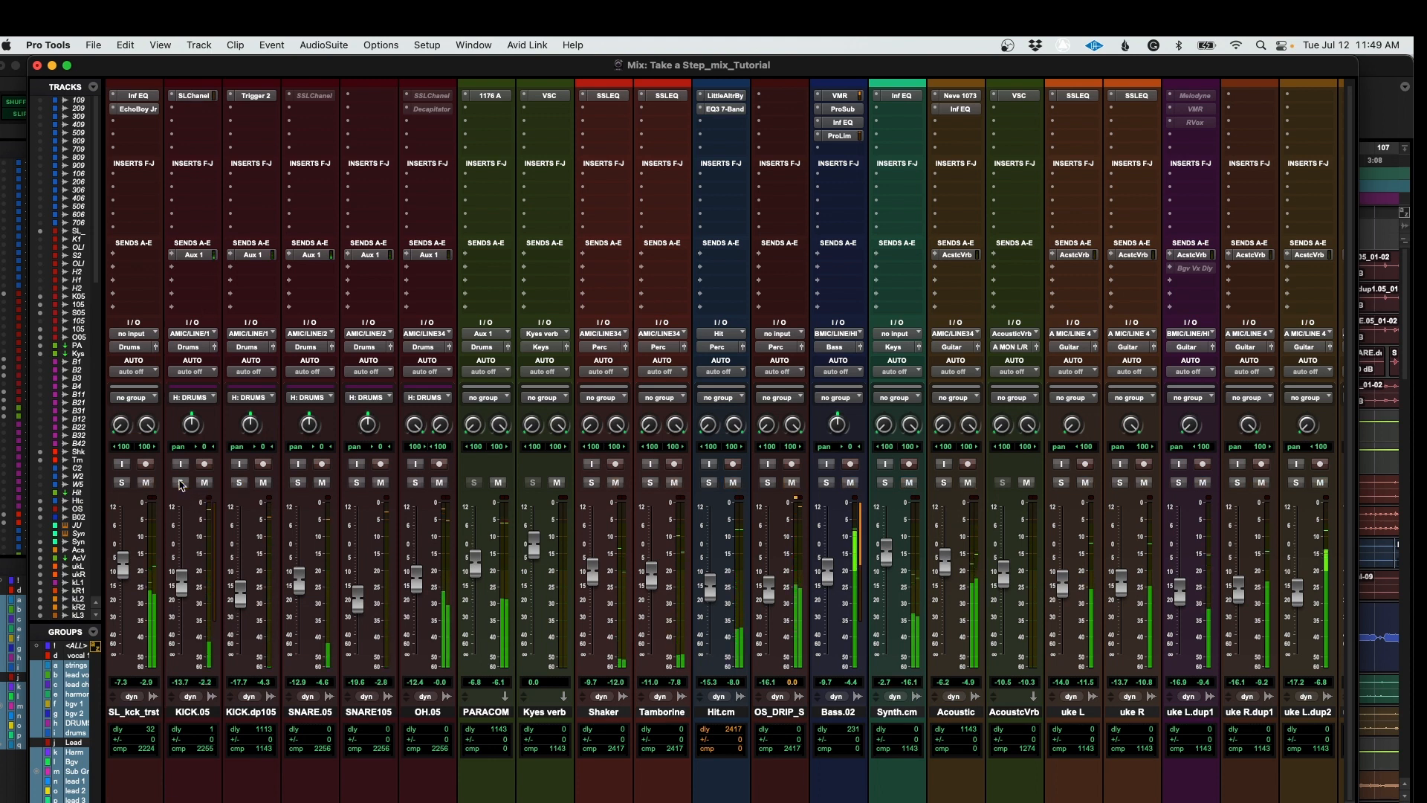
{"action": "left_click", "coordinate": [193, 96]}
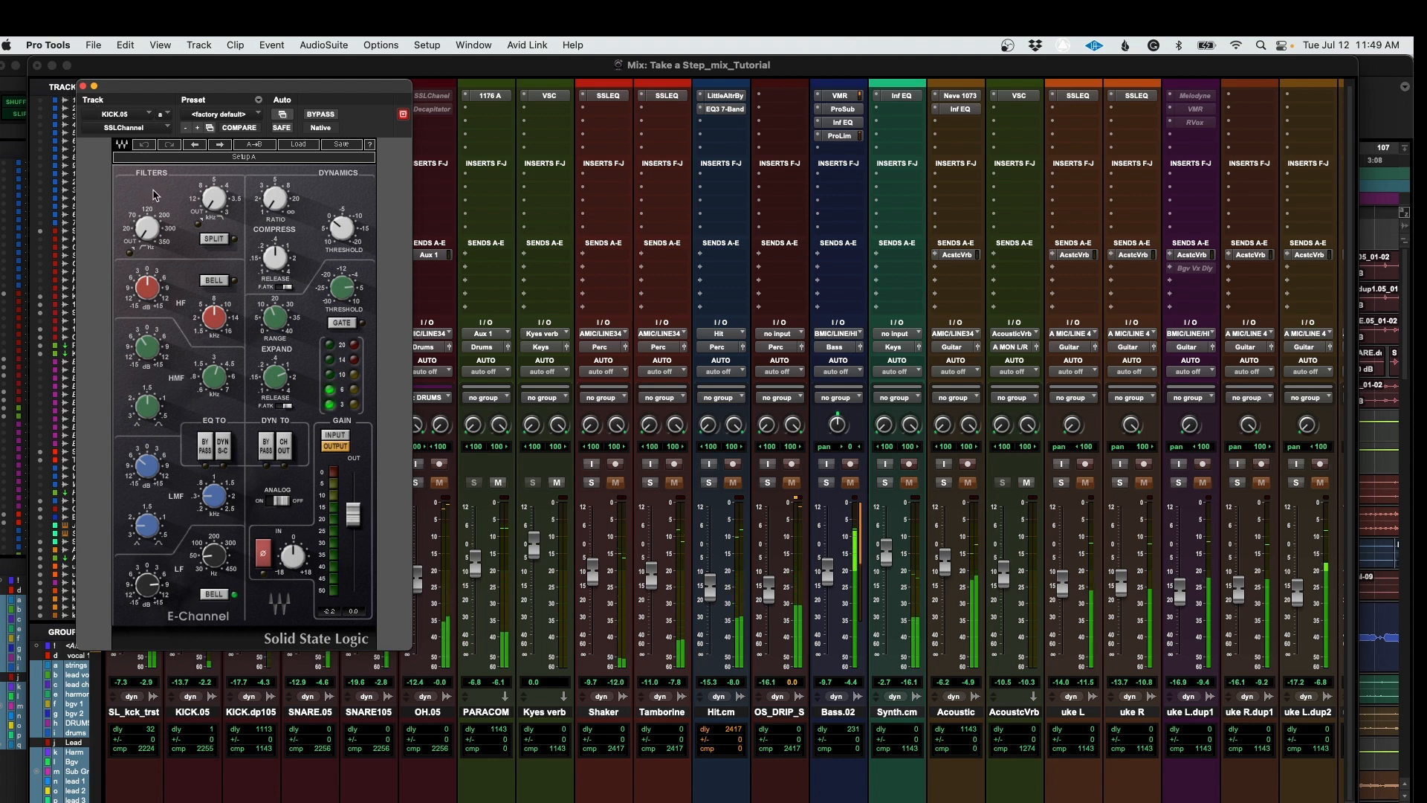
{"action": "left_click", "coordinate": [83, 87]}
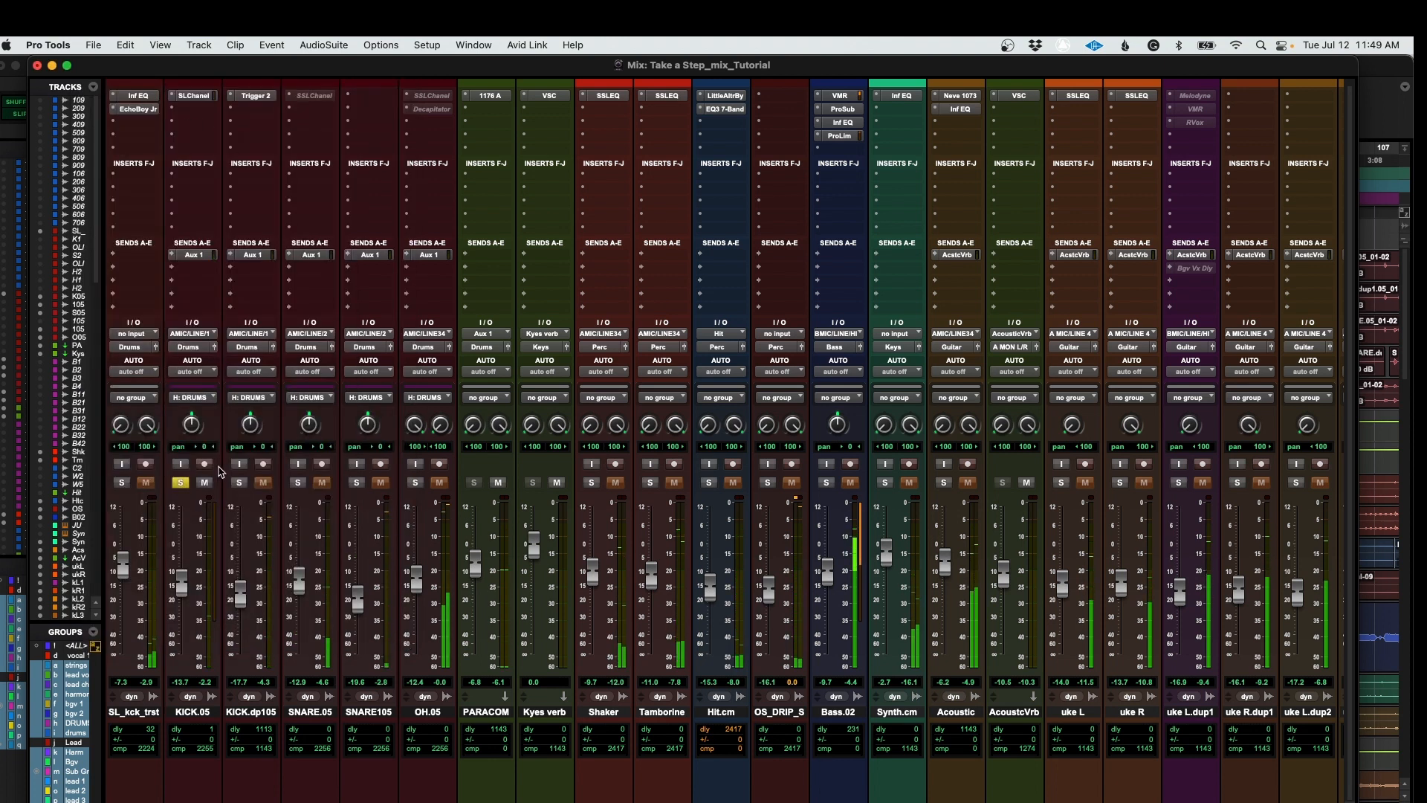
Step: Solo KICK.dp105 and then SNARE.05 on their own, and activate the SSLChannel insert on SNARE.05
{"action": "left_click", "coordinate": [239, 482]}
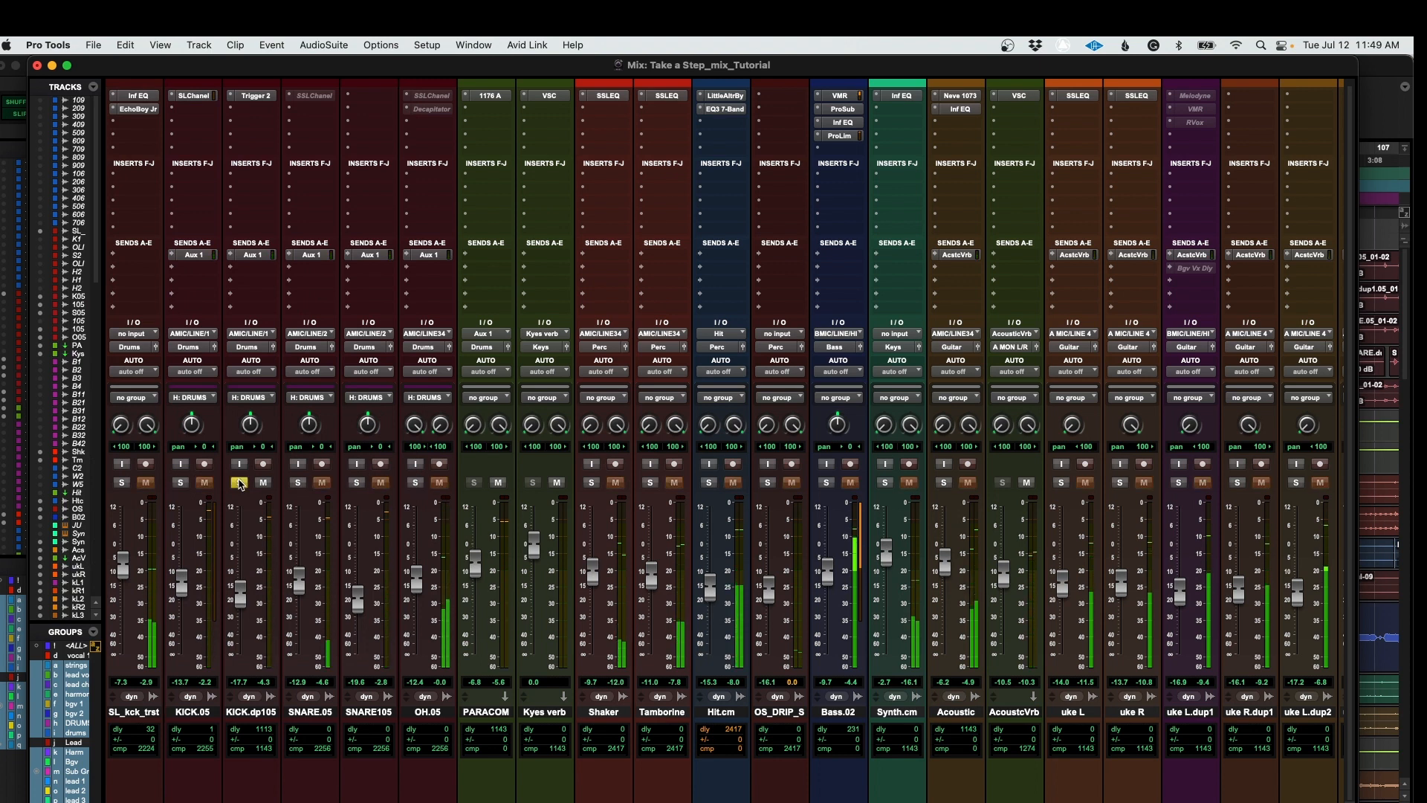
{"action": "left_click", "coordinate": [298, 483]}
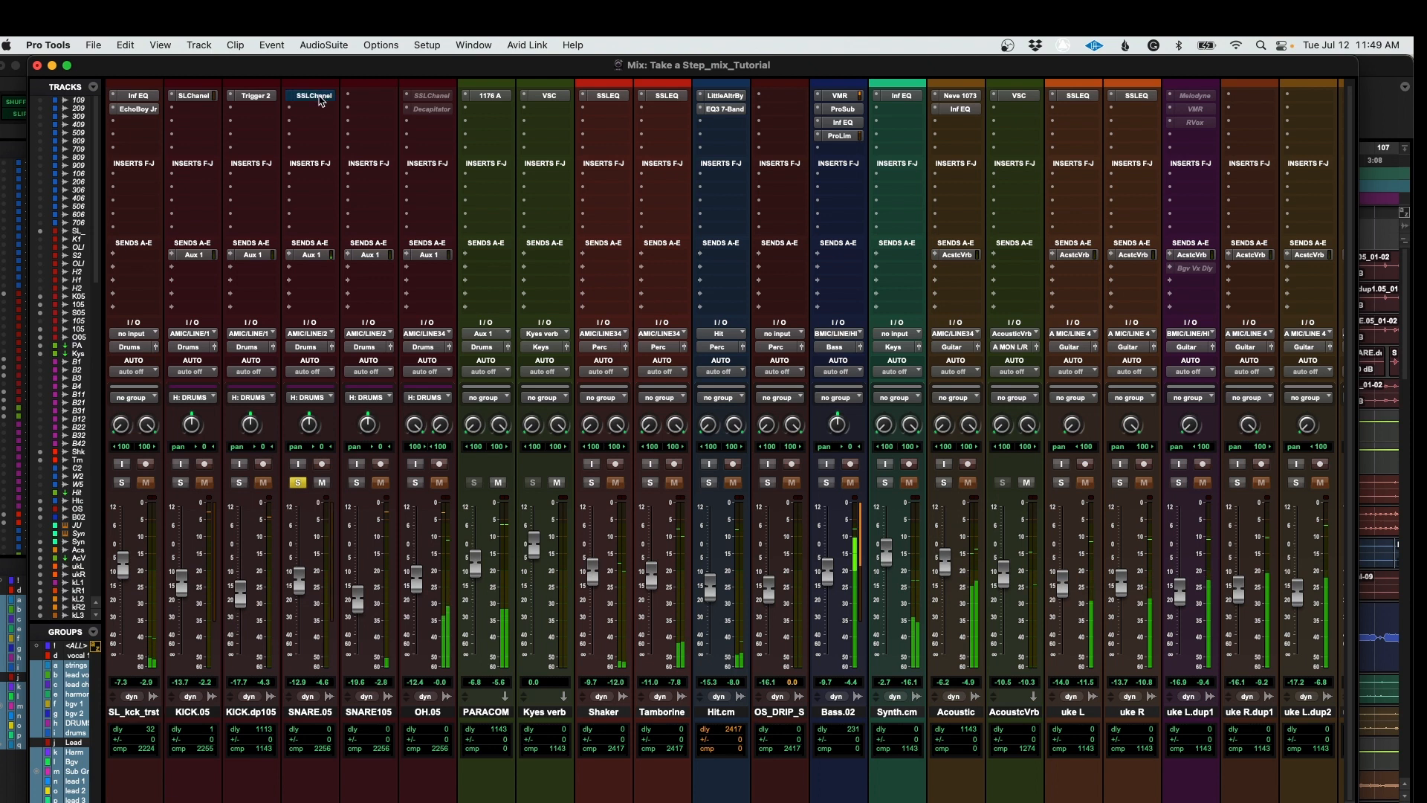
{"action": "left_click", "coordinate": [320, 101]}
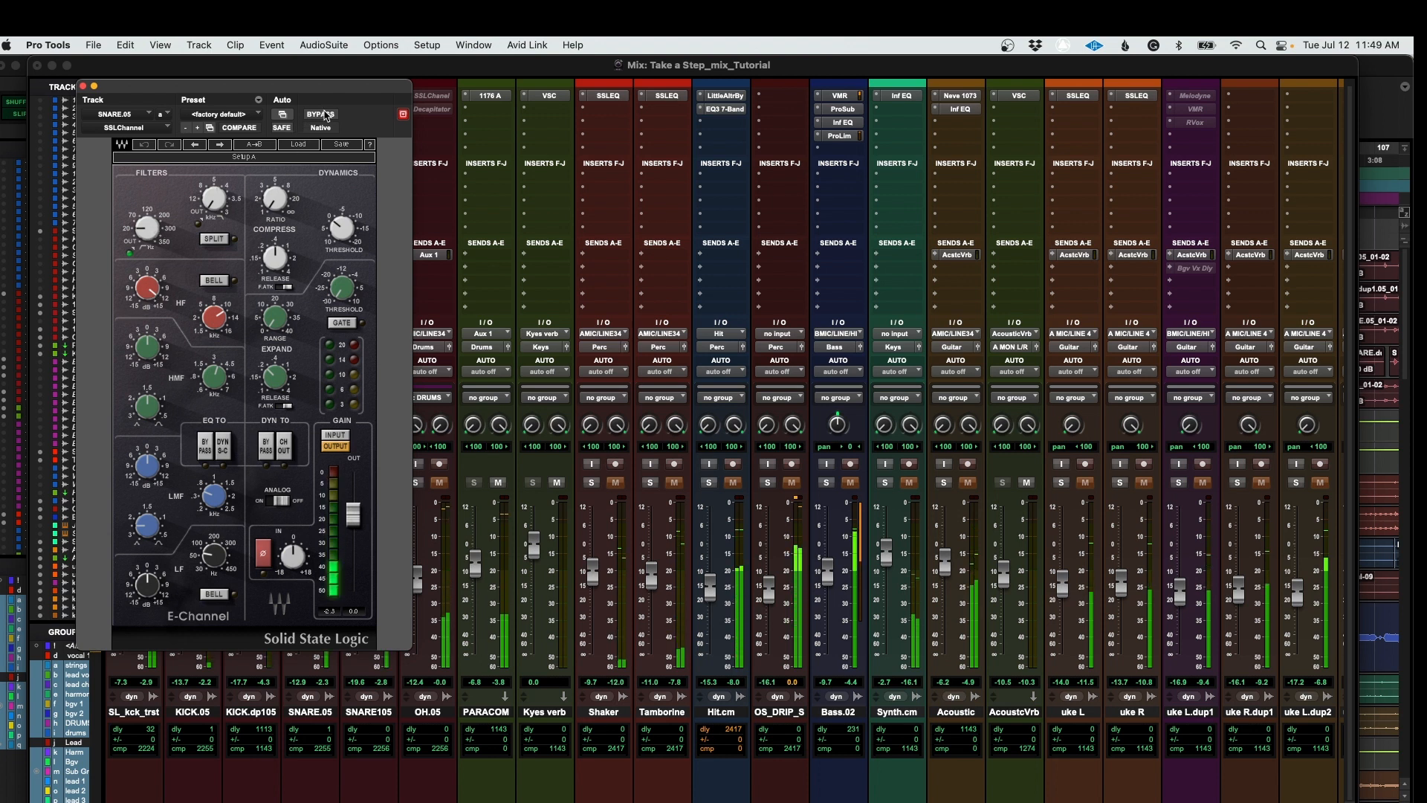
Step: Compare SNARE.05 with its SSLChannel bypassed and engaged, leave it engaged and close the plug-in
{"action": "left_click", "coordinate": [321, 115]}
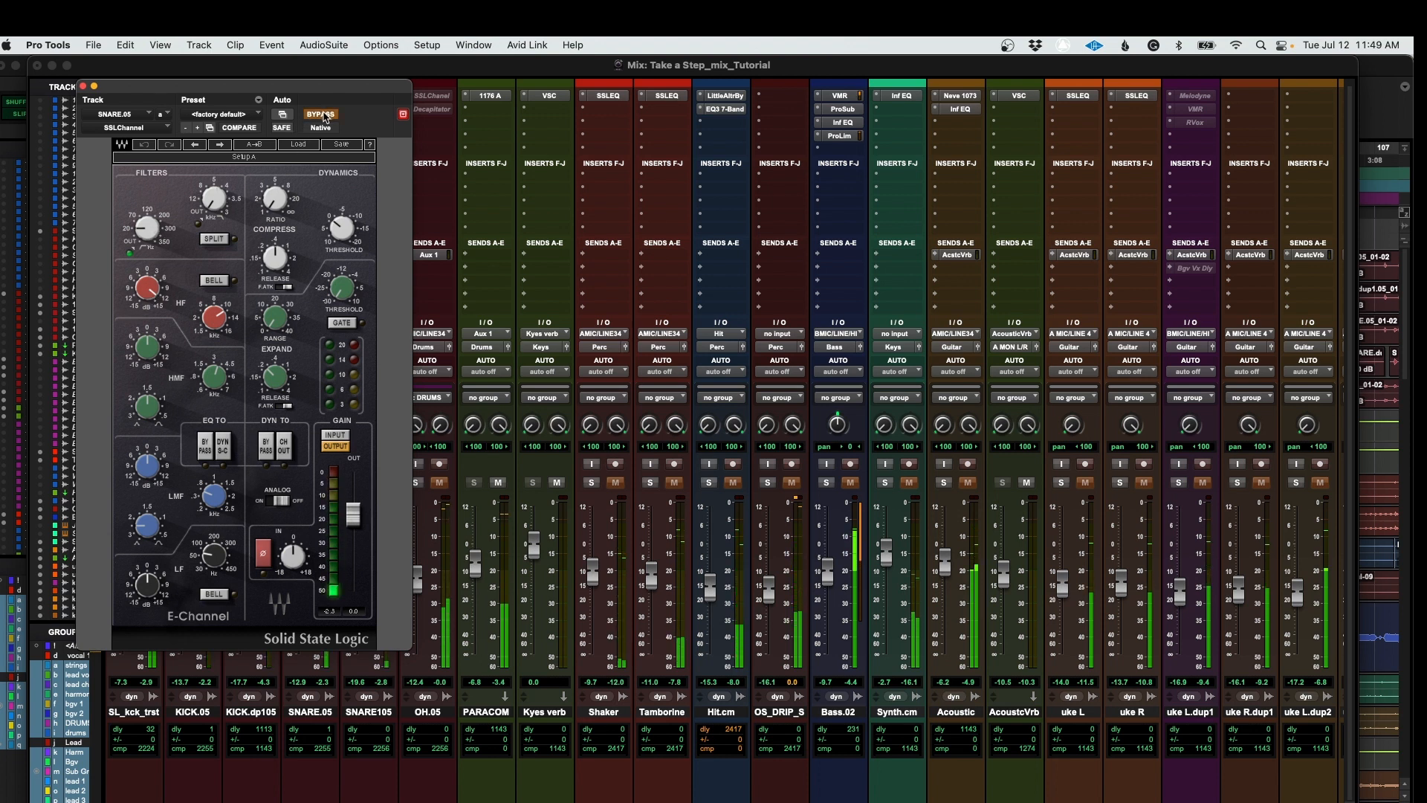
{"action": "left_click", "coordinate": [324, 116]}
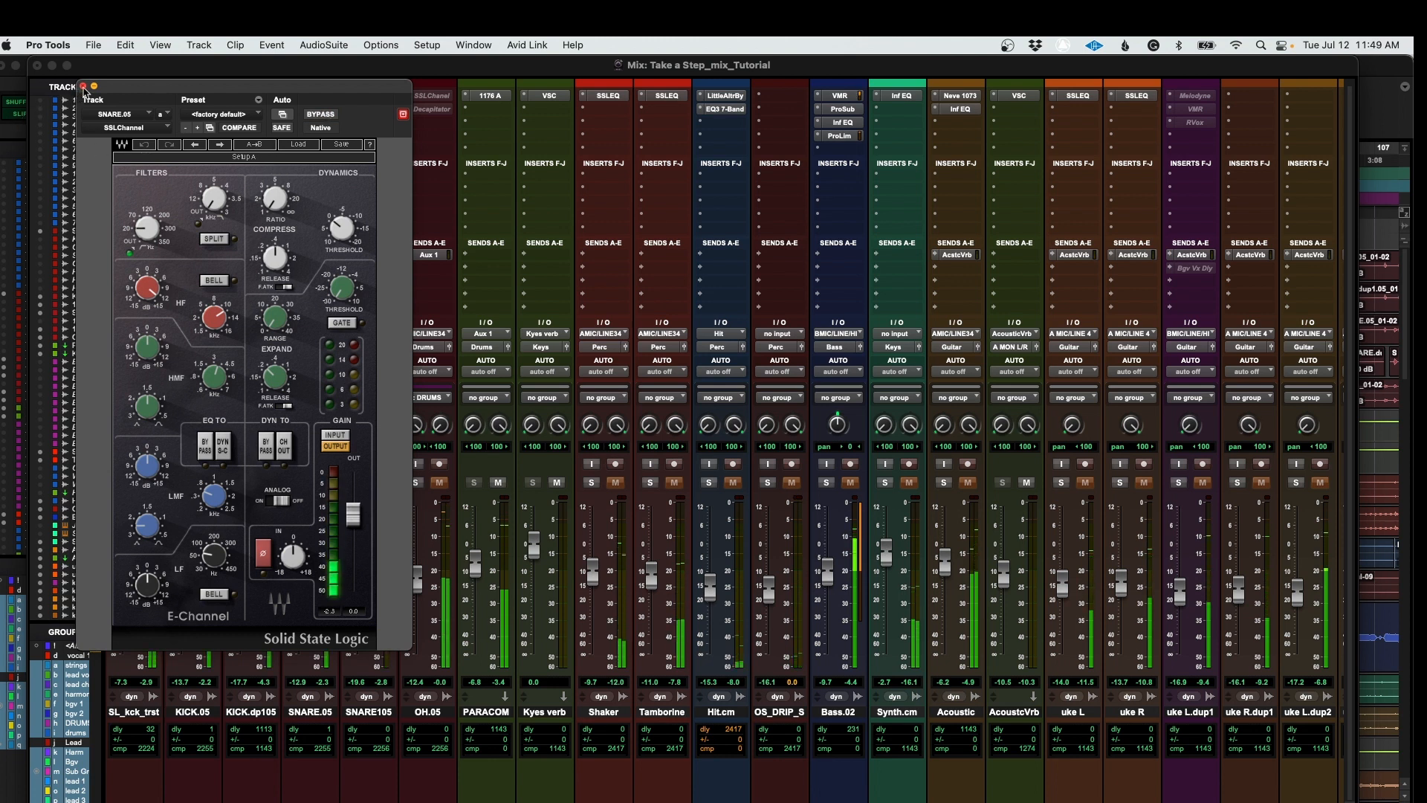
{"action": "left_click", "coordinate": [83, 87]}
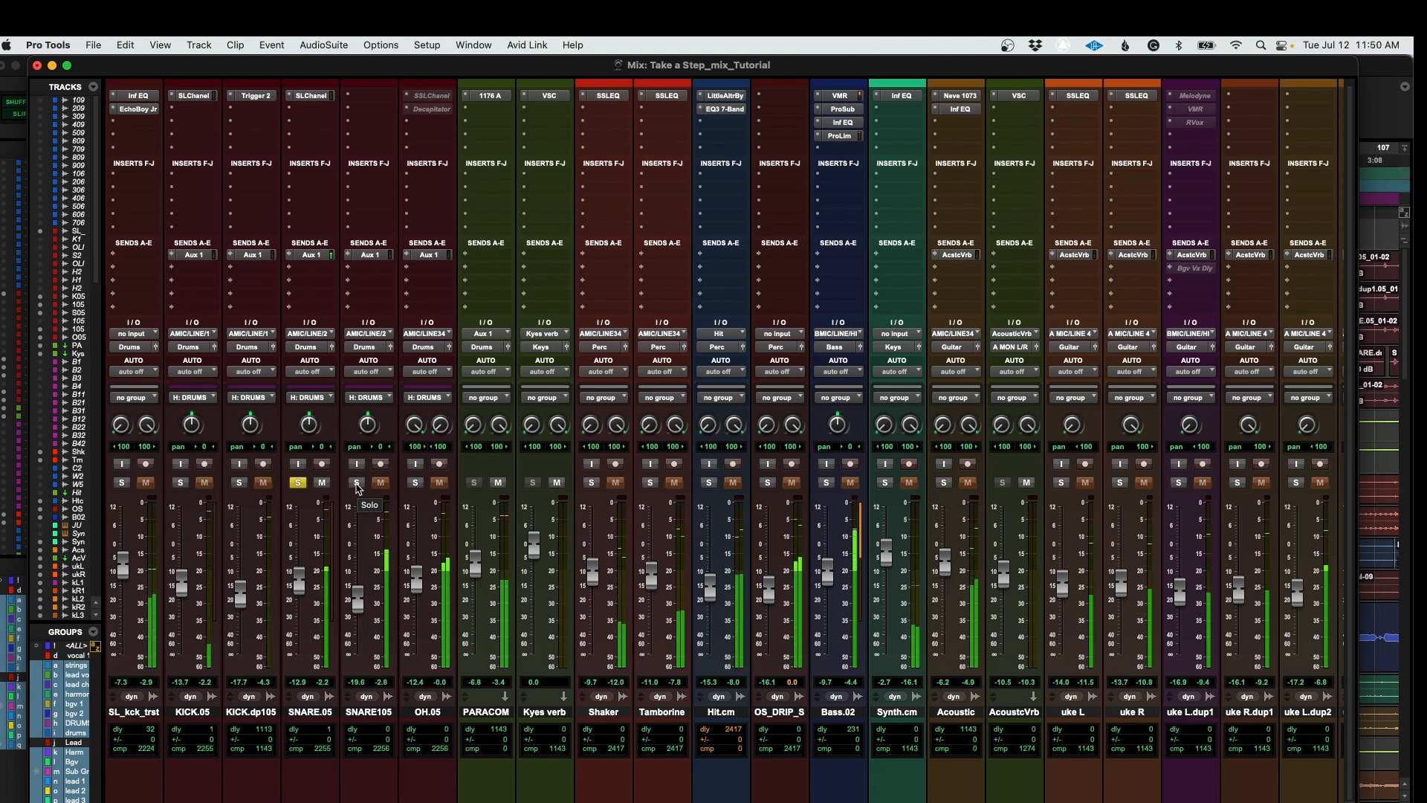
Step: Solo SNARE105 on its own without the rest of the DRUMS group, listen to it and clear the solo
{"action": "left_click", "coordinate": [357, 483]}
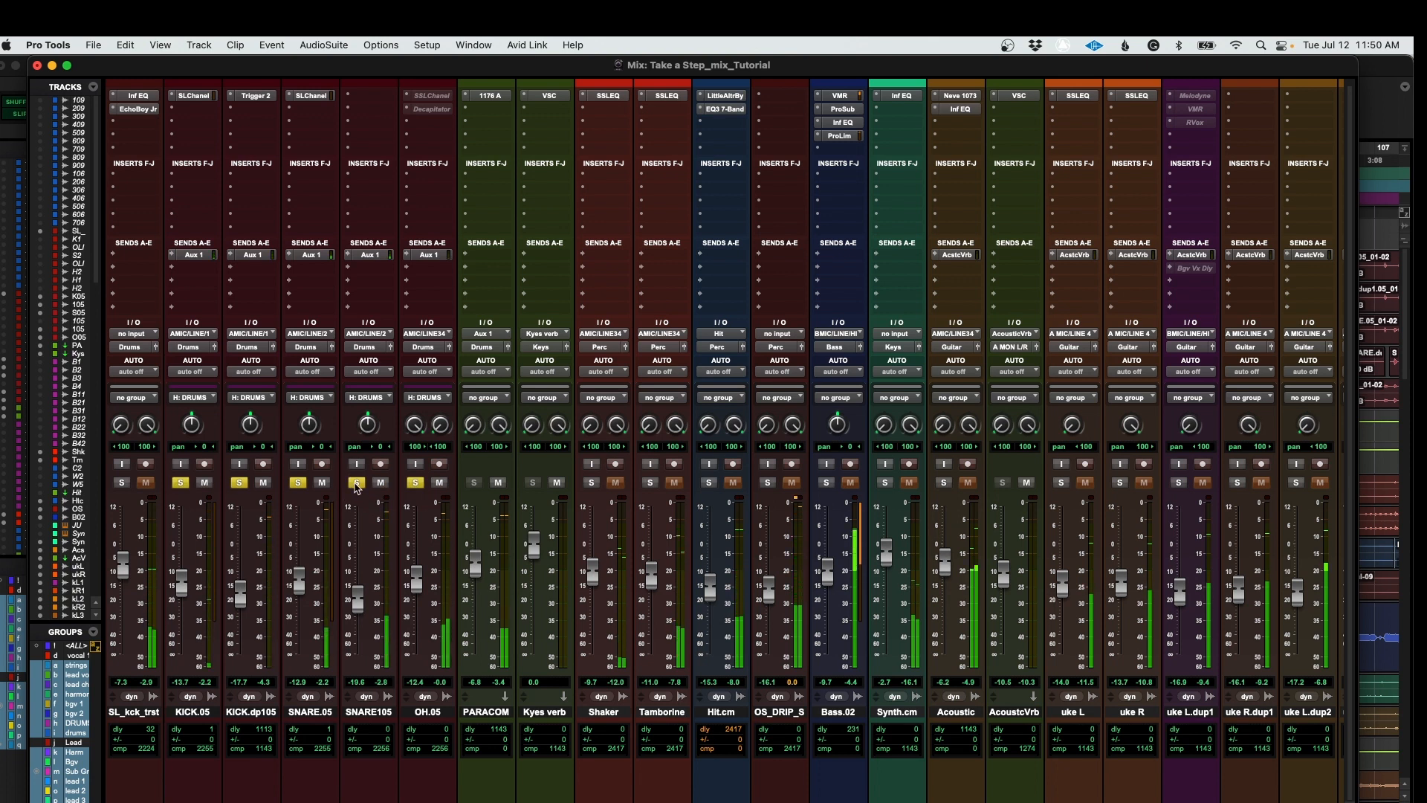
{"action": "left_click", "coordinate": [358, 484]}
{"action": "left_click", "coordinate": [357, 483], "text": "ctrl"}
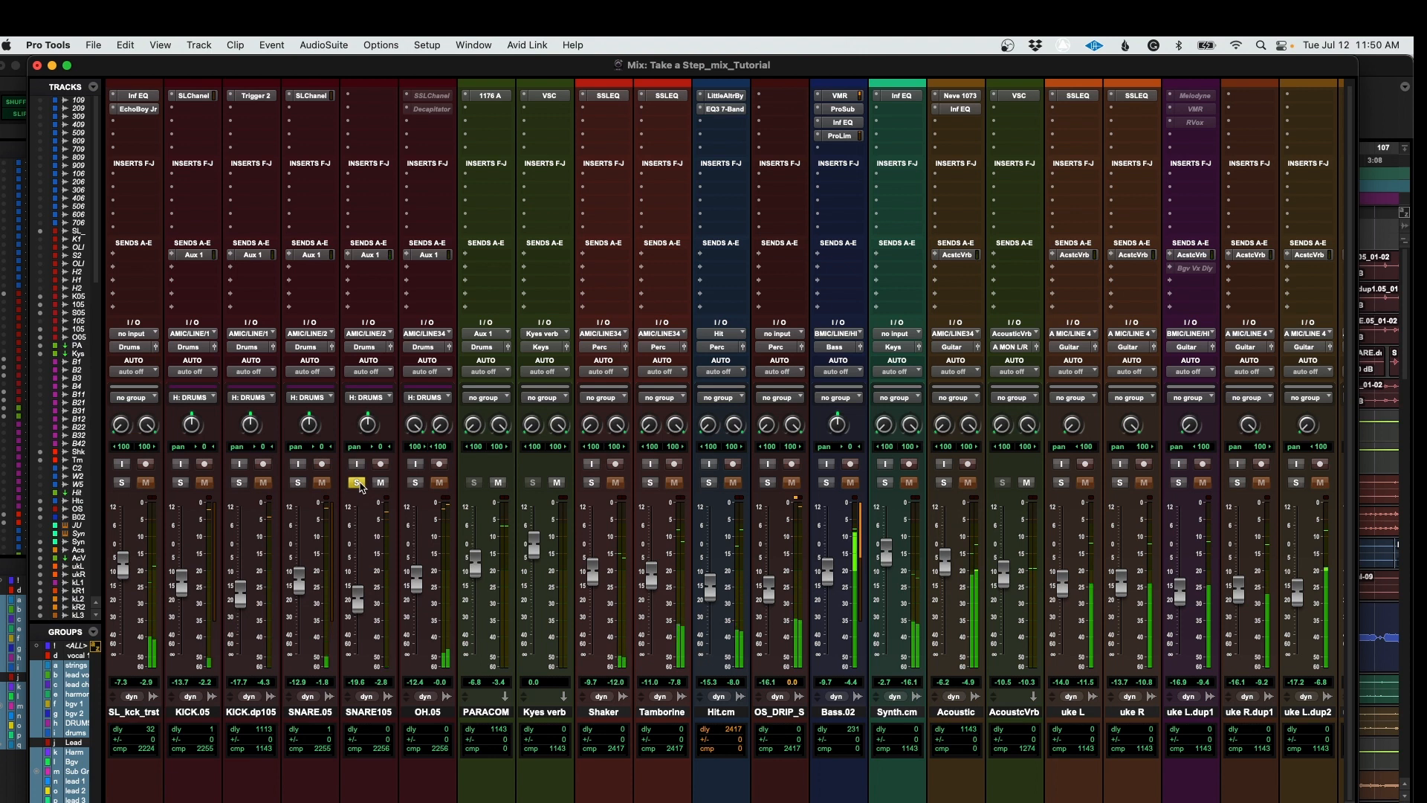
{"action": "left_click", "coordinate": [357, 483]}
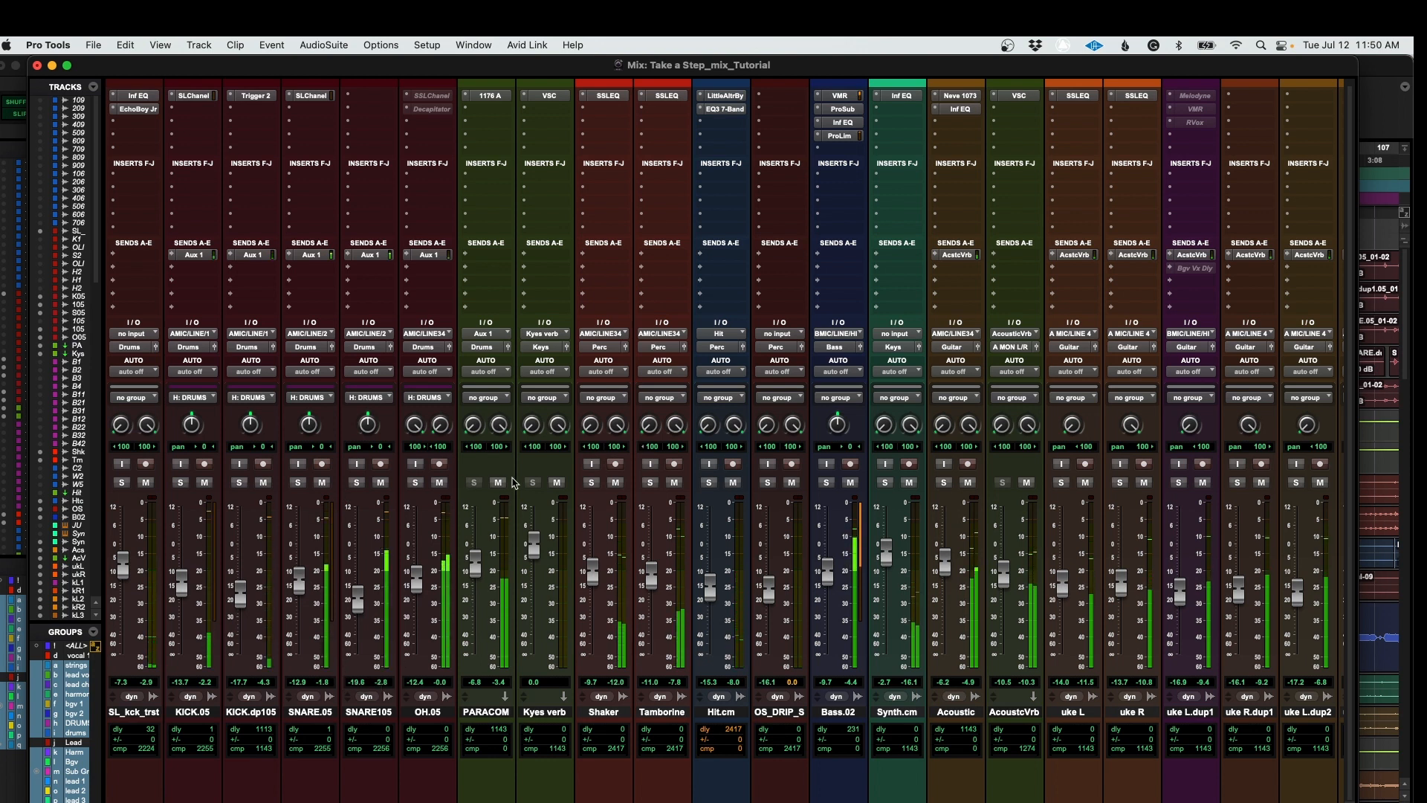
Step: Raise the grouped faders of the four lead 1 vocal tracks to about -12.6 dB
{"action": "scroll", "coordinate": [809, 510], "scroll_direction": "right", "scroll_amount": 8}
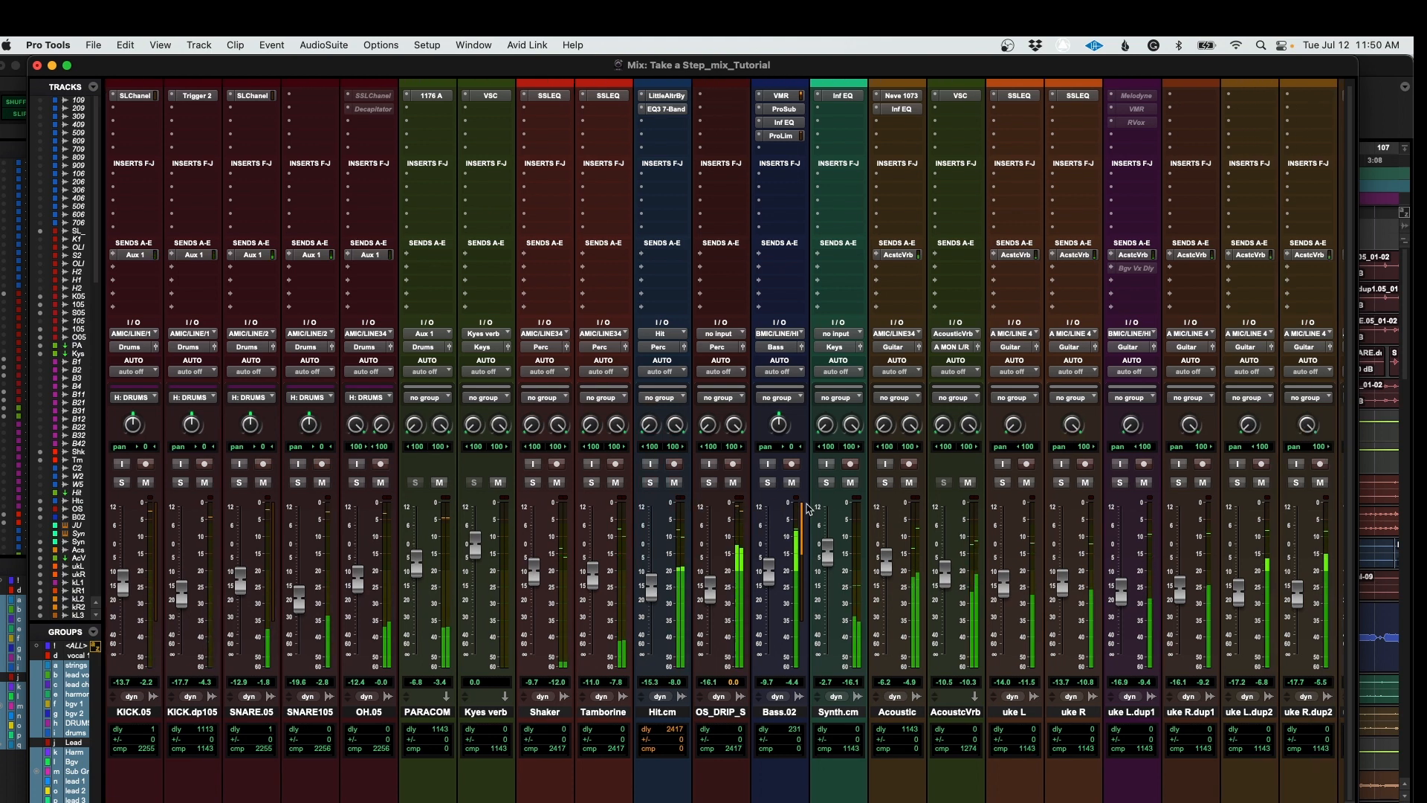
{"action": "scroll", "coordinate": [812, 507], "scroll_direction": "right", "scroll_amount": 20}
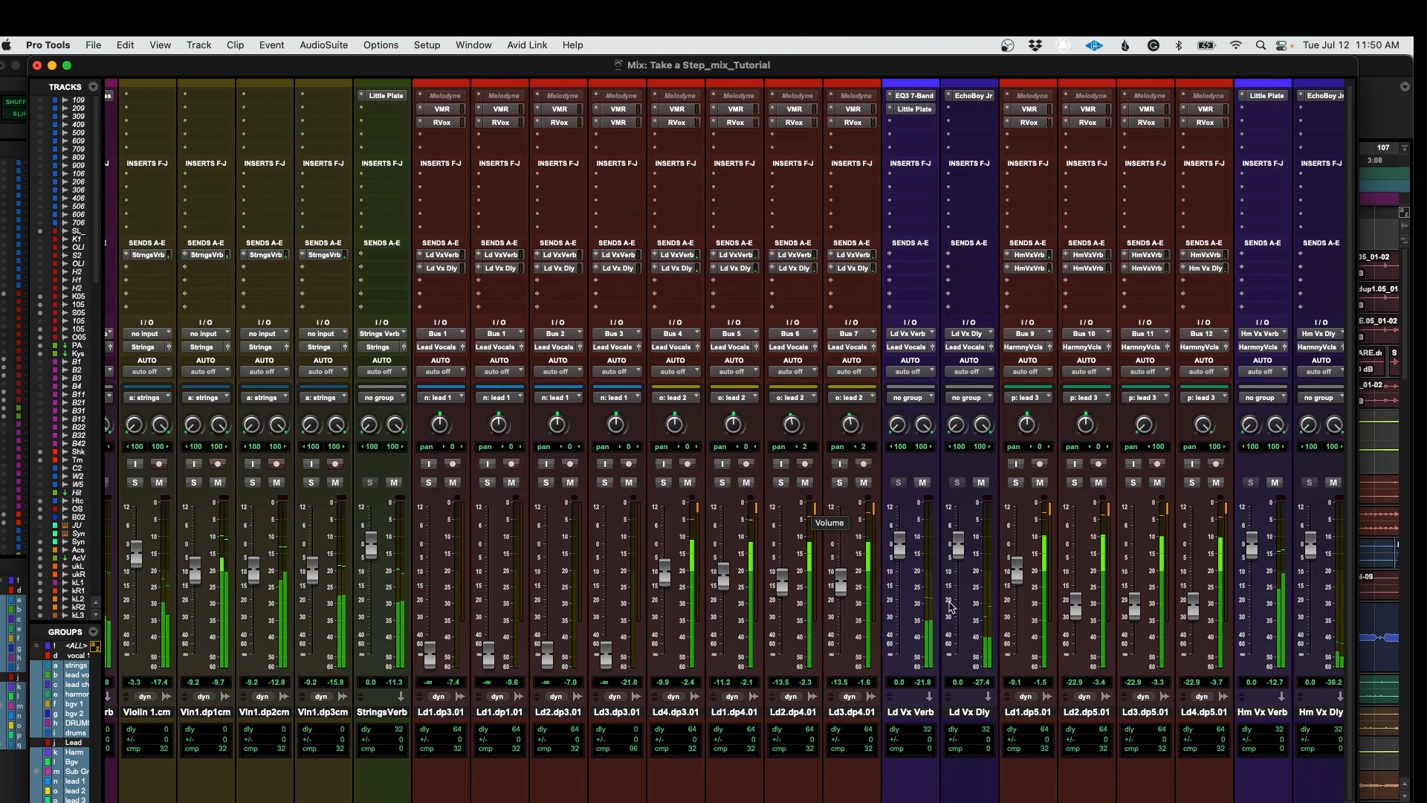
{"action": "scroll", "coordinate": [812, 507], "scroll_direction": "right", "scroll_amount": 10}
{"action": "scroll", "coordinate": [1119, 614], "scroll_direction": "right", "scroll_amount": 3}
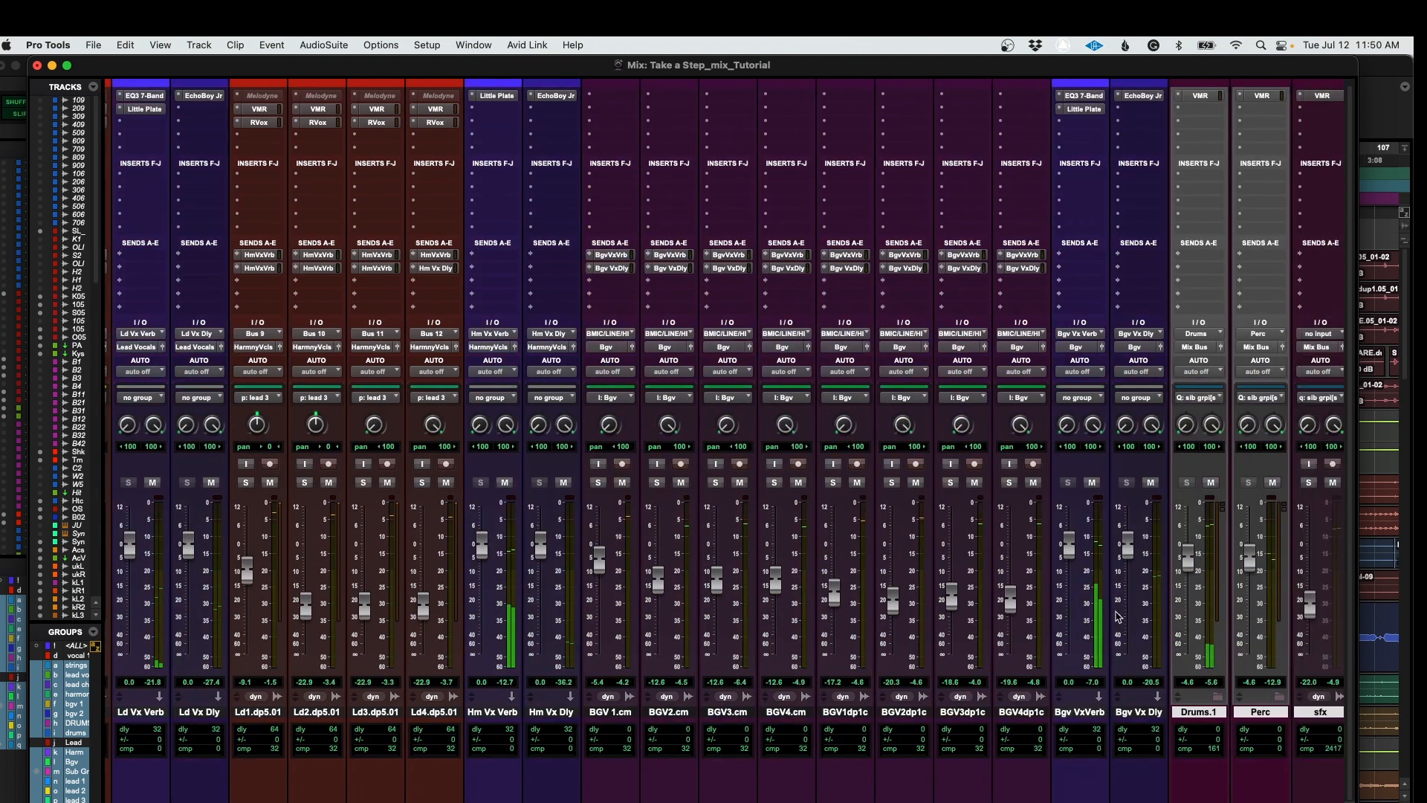
{"action": "scroll", "coordinate": [1100, 654], "scroll_direction": "right", "scroll_amount": 2}
{"action": "scroll", "coordinate": [1080, 590], "scroll_direction": "right", "scroll_amount": 6}
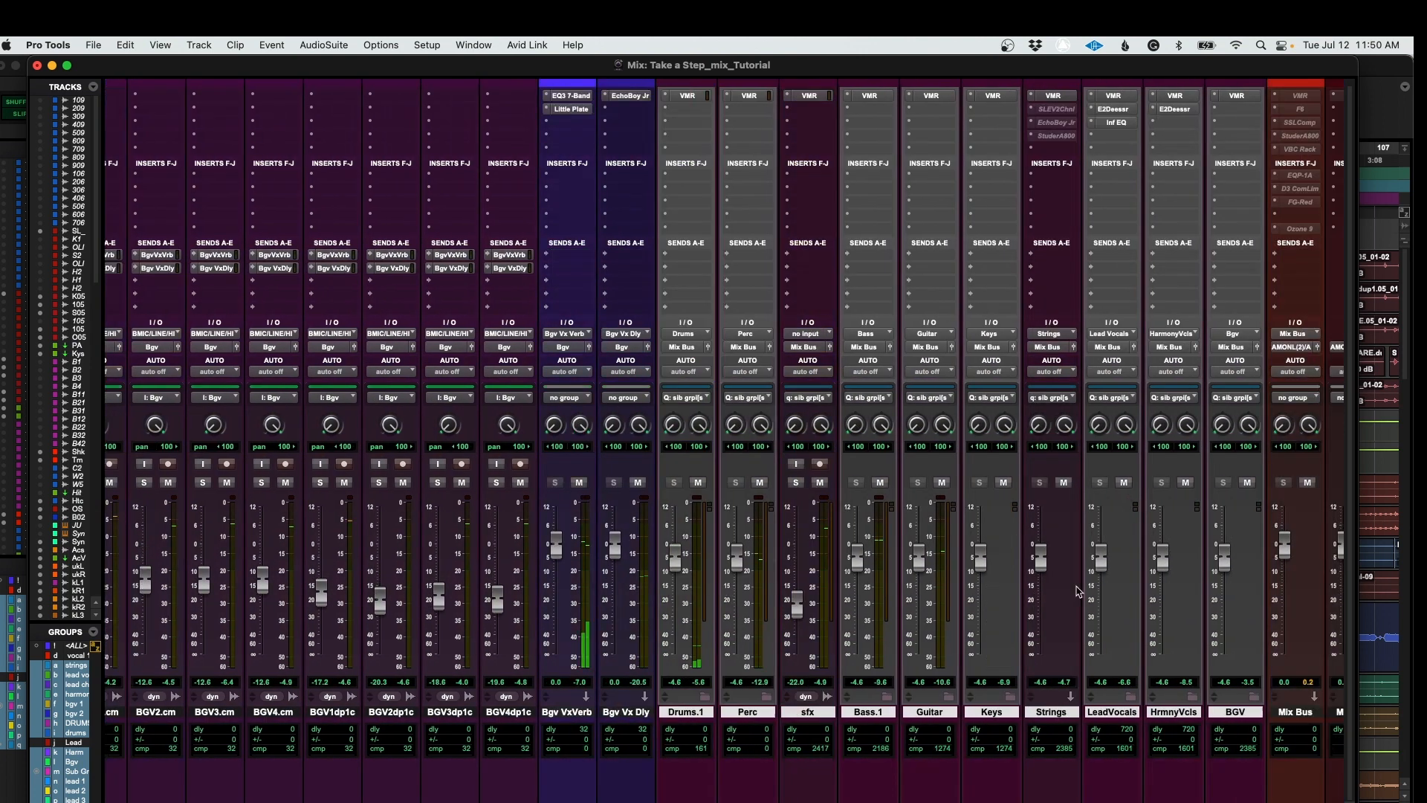
{"action": "scroll", "coordinate": [443, 581], "scroll_direction": "left", "scroll_amount": 18}
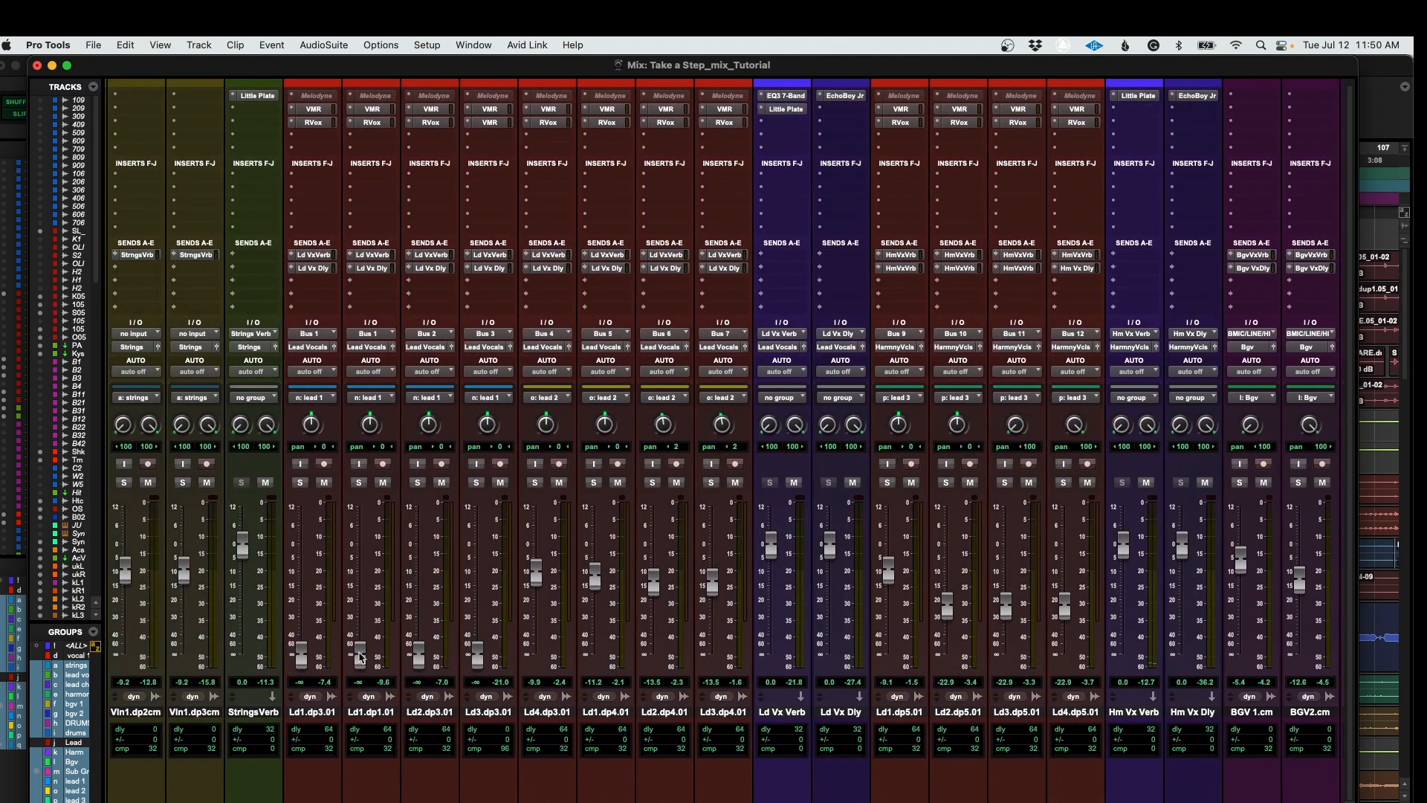
{"action": "left_click_drag", "start_coordinate": [360, 654], "coordinate": [366, 579]}
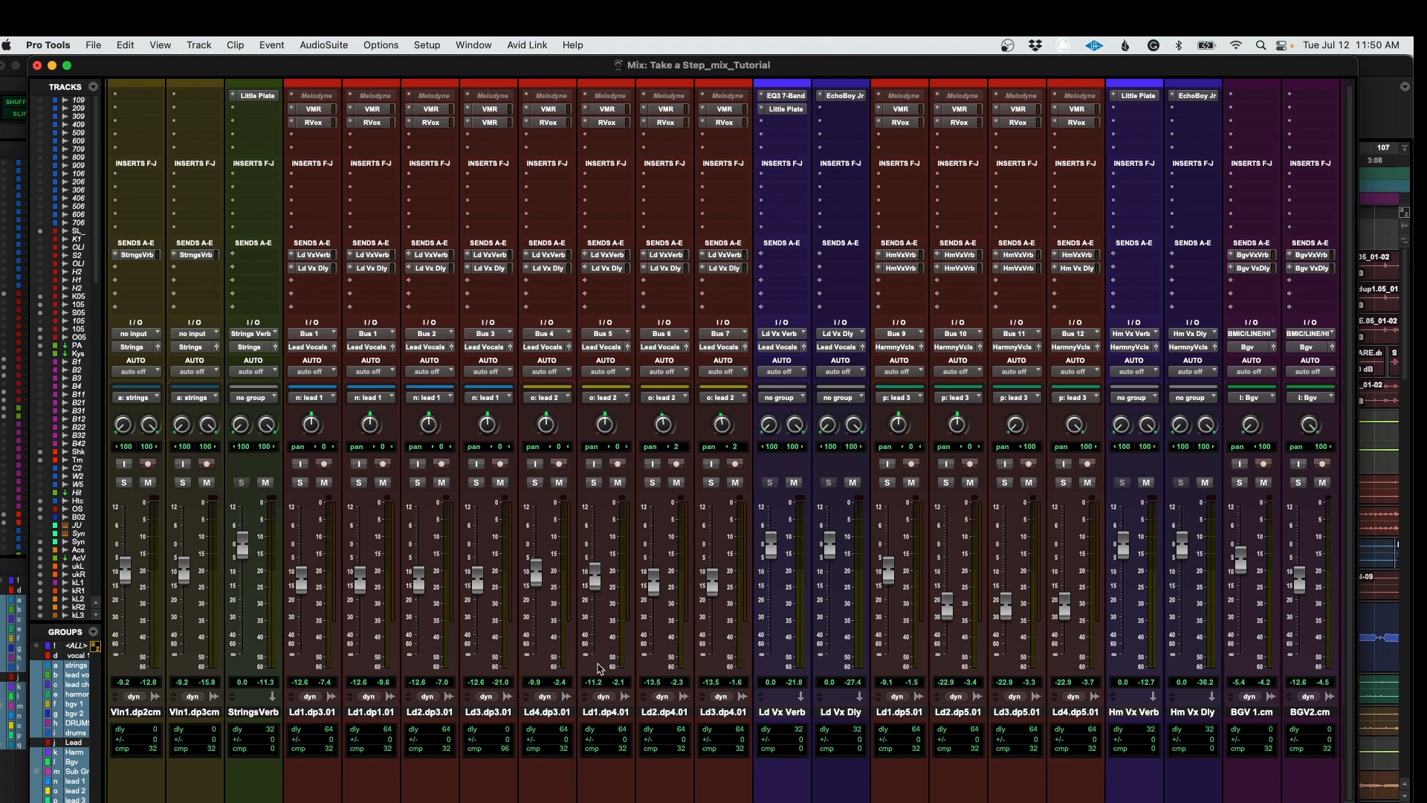
Step: In the Edit window, place the cursor at the start of the lead 1 vocal clips at the v1 marker and start playback
{"action": "key", "text": "super+equal"}
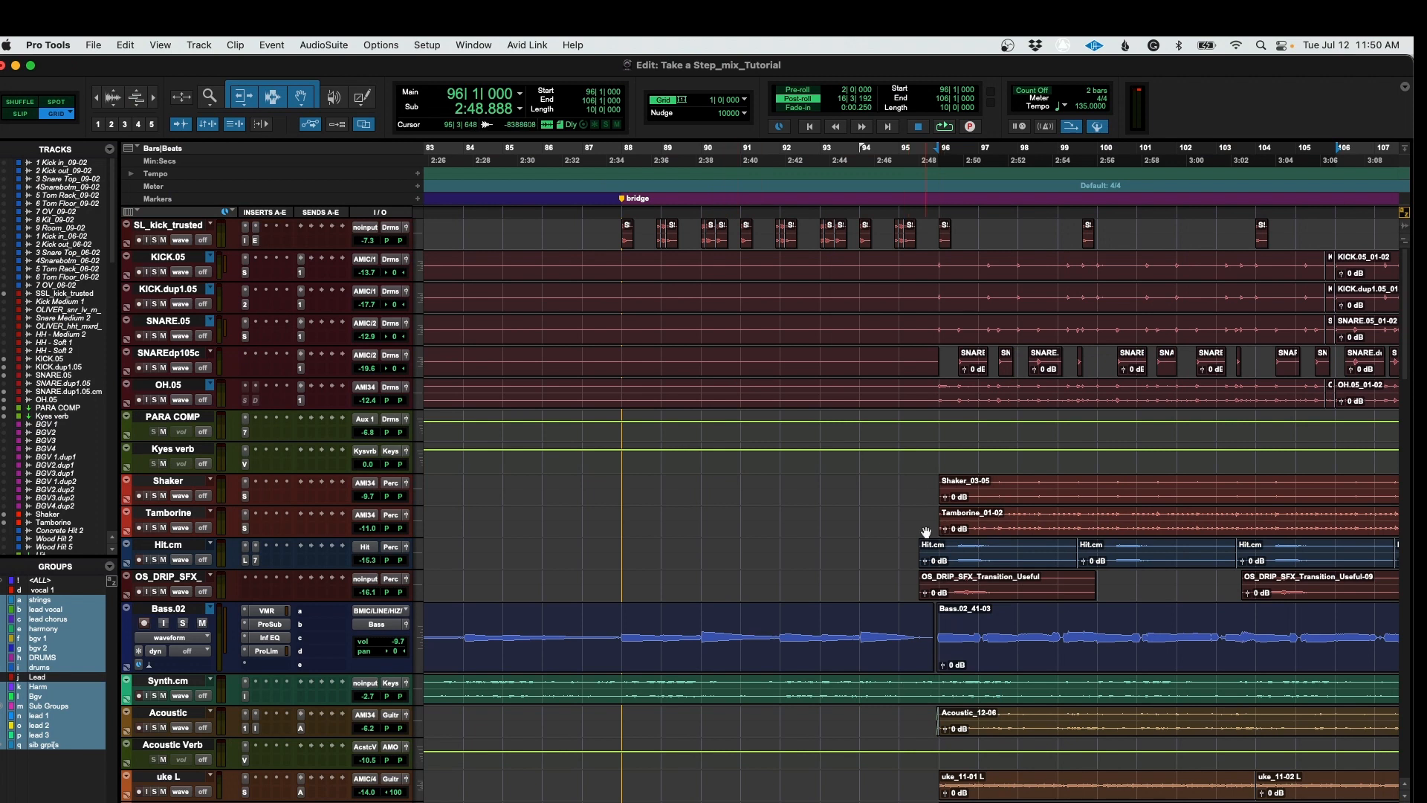
{"action": "scroll", "coordinate": [930, 532], "scroll_direction": "down", "scroll_amount": 5}
{"action": "key", "text": "r"}
{"action": "key", "text": "r"}
{"action": "scroll", "coordinate": [847, 578], "scroll_direction": "down", "scroll_amount": 5}
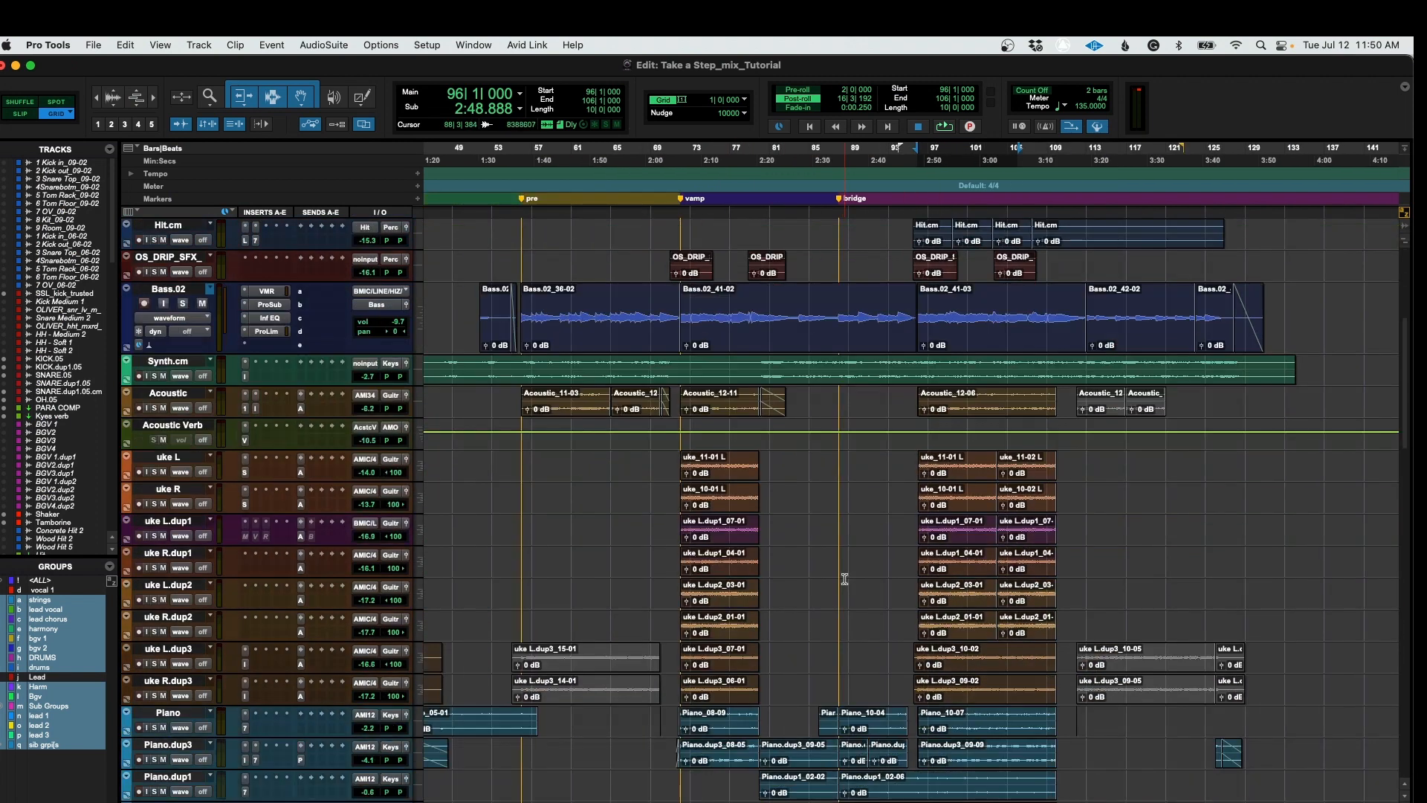
{"action": "scroll", "coordinate": [844, 584], "scroll_direction": "down", "scroll_amount": 10}
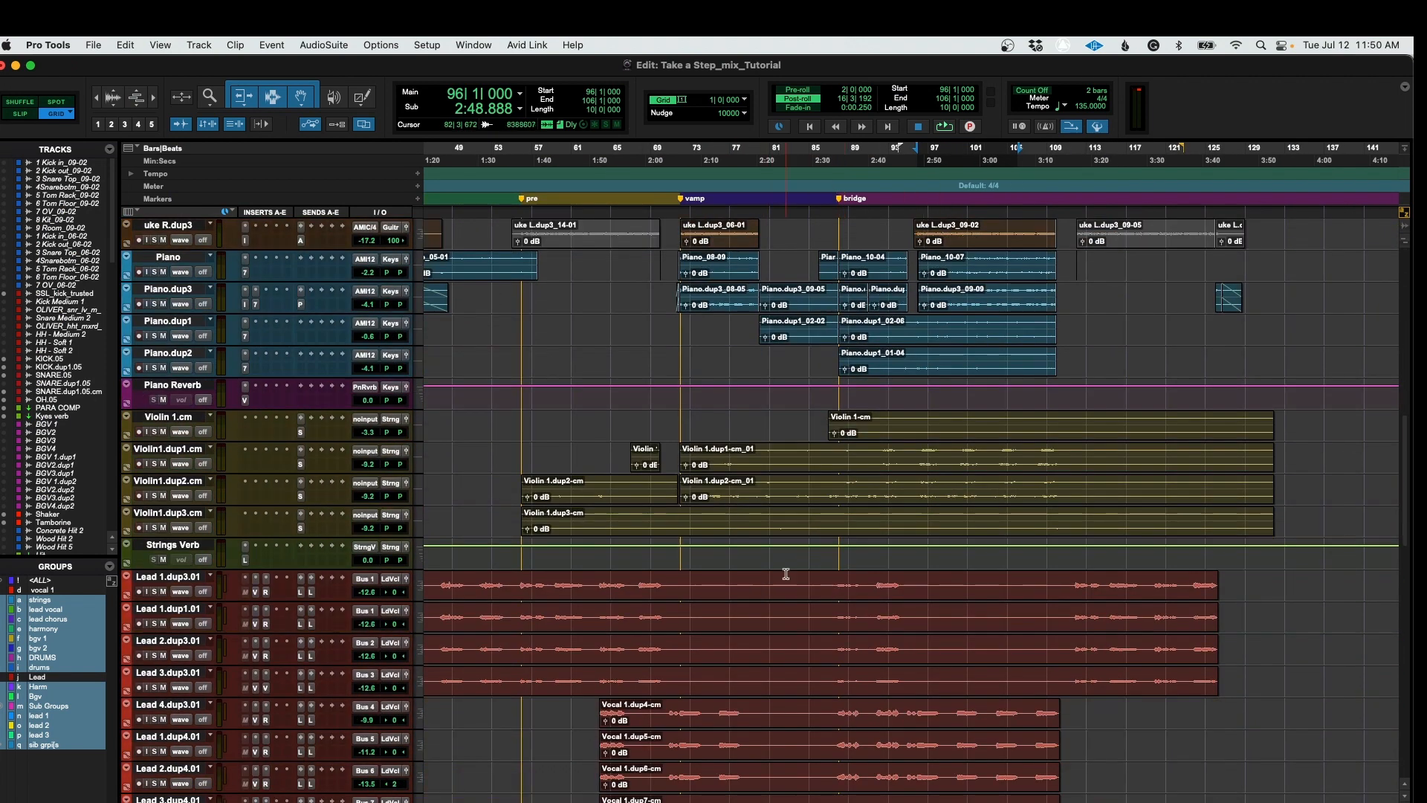
{"action": "scroll", "coordinate": [806, 534], "scroll_direction": "left", "scroll_amount": 10}
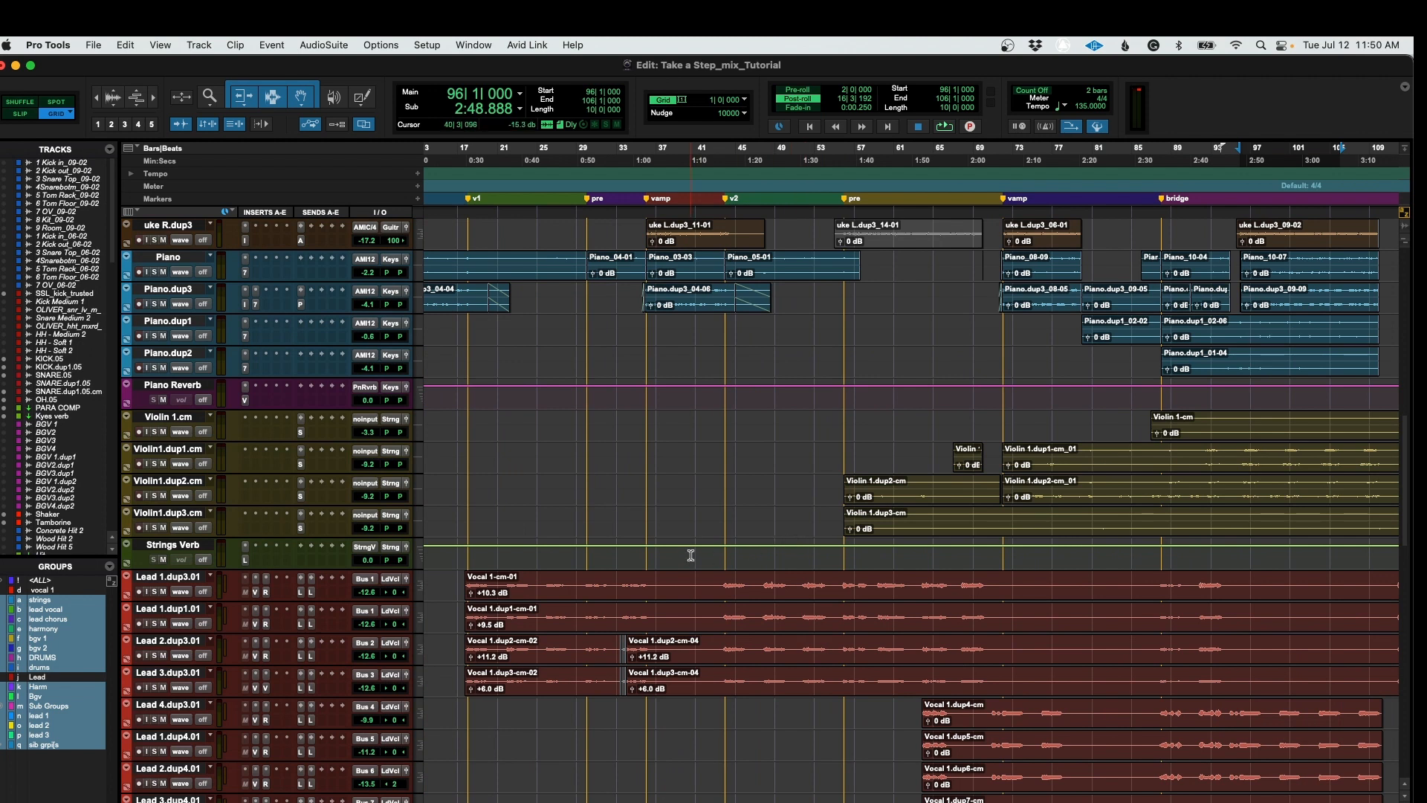
{"action": "left_click", "coordinate": [464, 577]}
{"action": "key", "text": "space"}
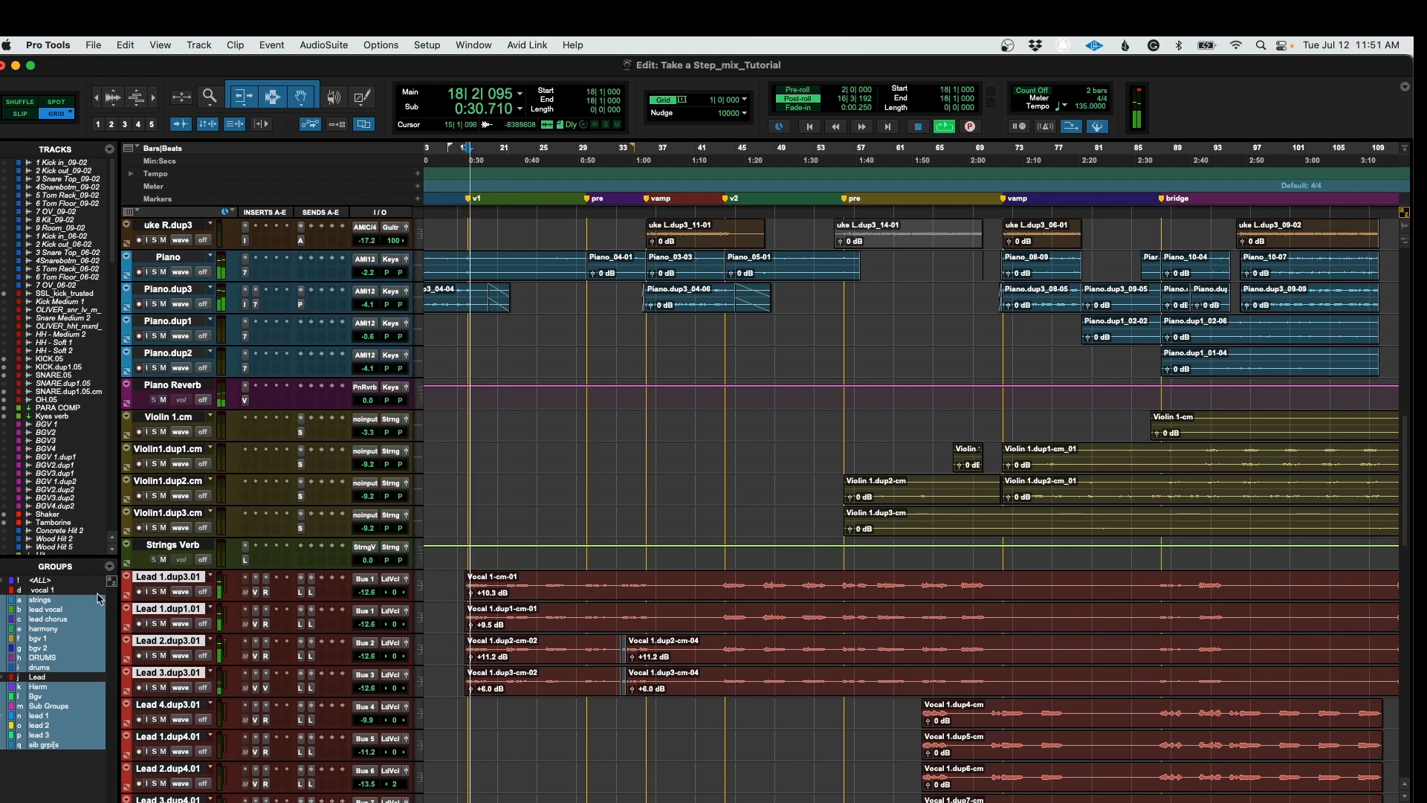
Step: Raise the grouped lead 1 vocal faders to about -1.1 dB during playback
{"action": "left_click", "coordinate": [369, 593]}
{"action": "key", "text": "super+equal"}
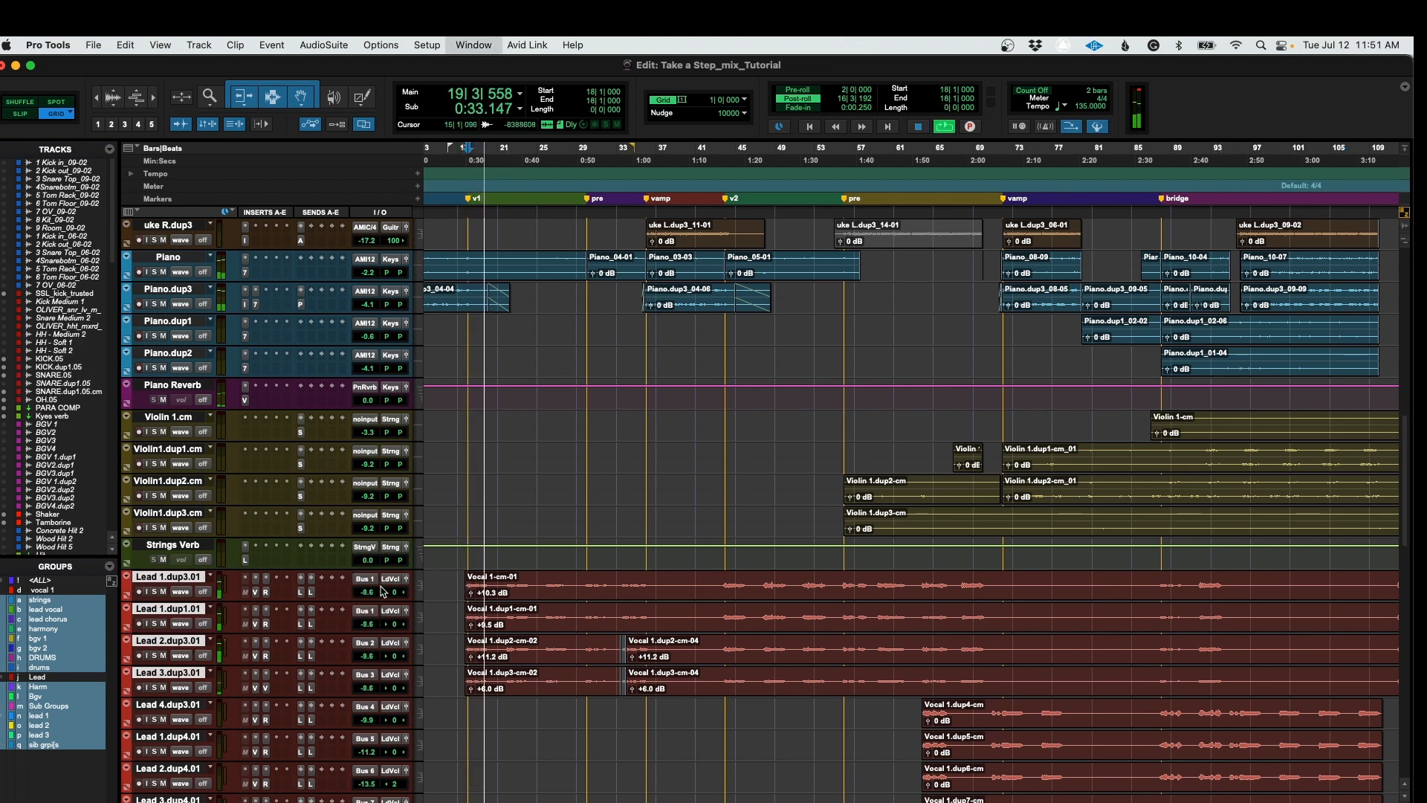
{"action": "left_click_drag", "start_coordinate": [419, 571], "coordinate": [421, 553]}
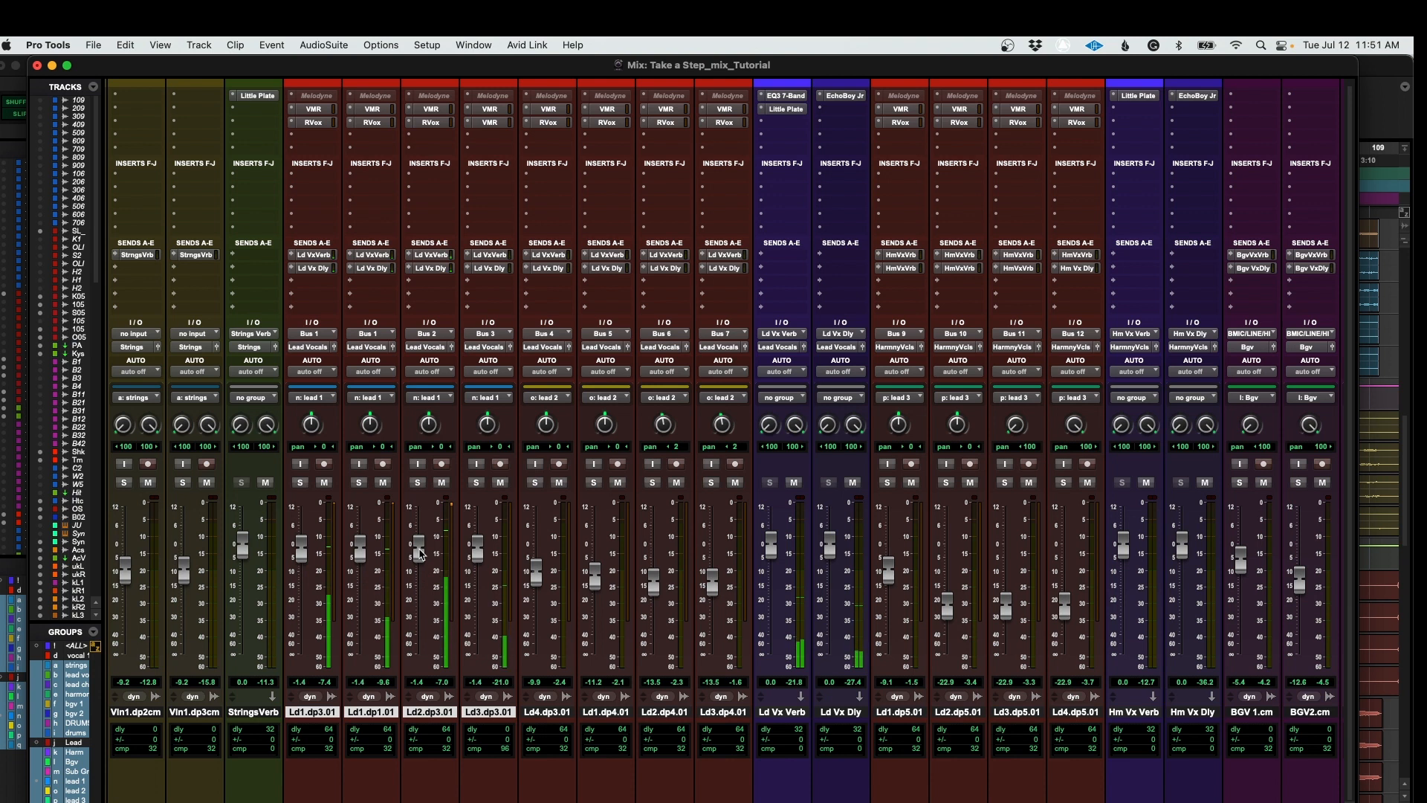
{"action": "left_click_drag", "start_coordinate": [420, 553], "coordinate": [419, 552]}
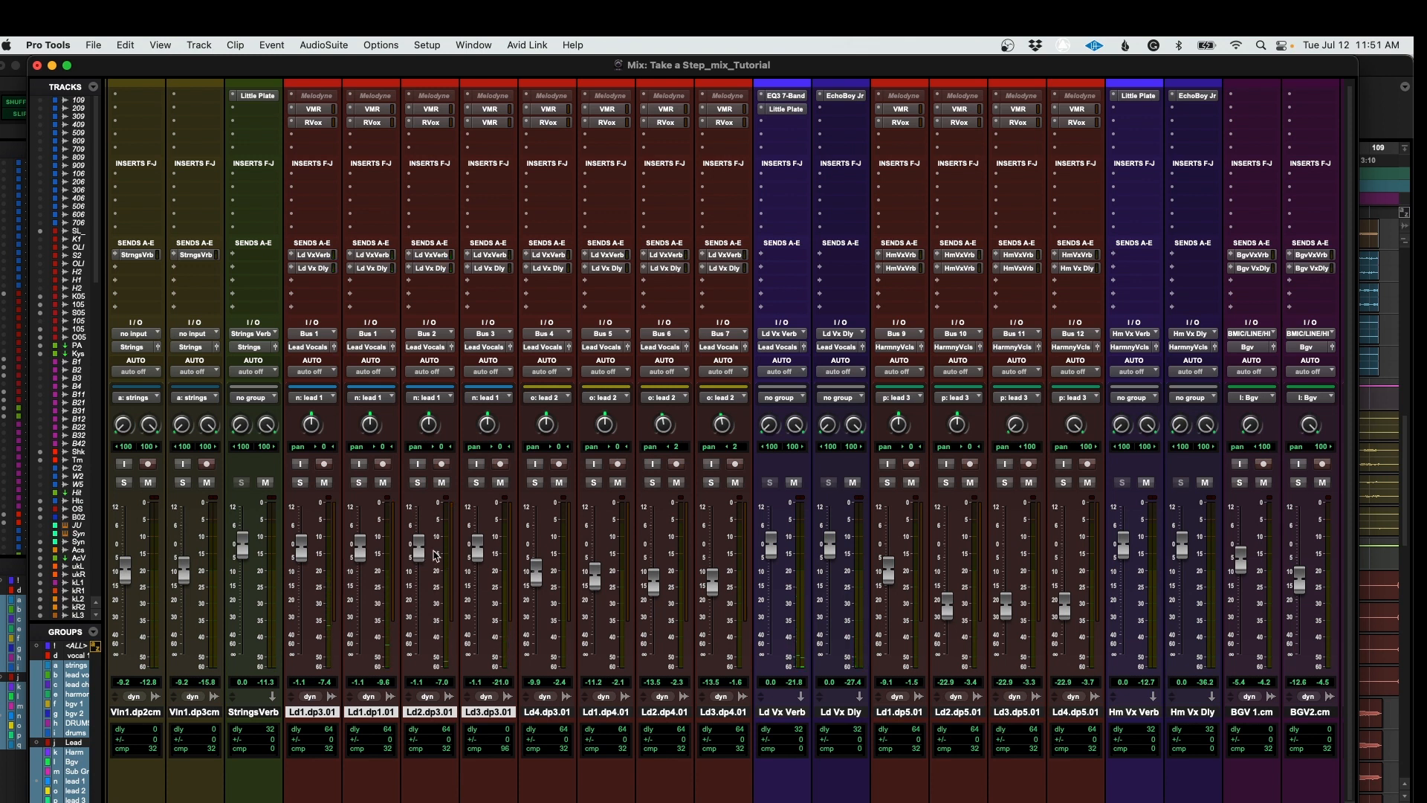
Step: Examine the channel levels across the drum, instrument, string and vocal tracks in the mixer during playback
{"action": "scroll", "coordinate": [562, 541], "scroll_direction": "right", "scroll_amount": 3}
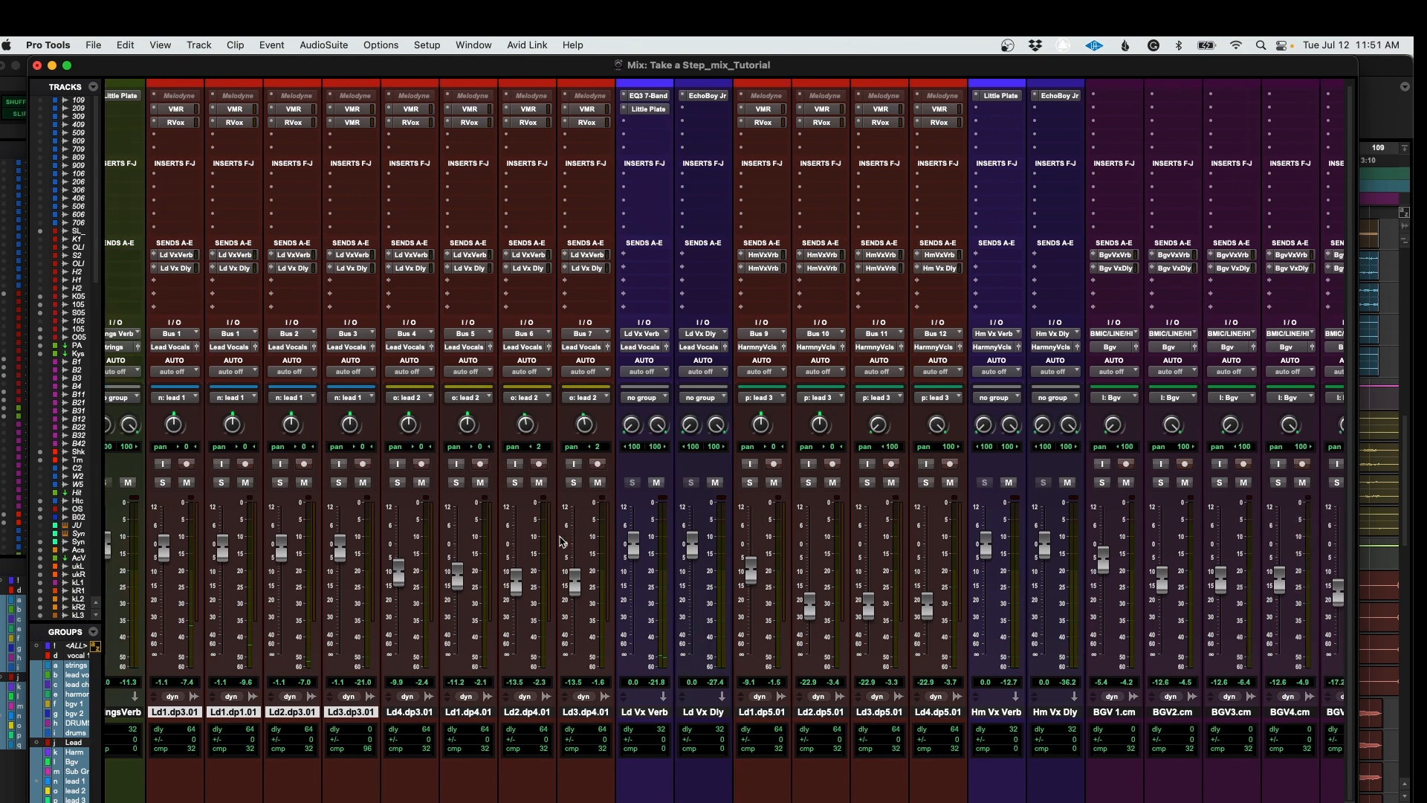
{"action": "scroll", "coordinate": [562, 541], "scroll_direction": "right", "scroll_amount": 3}
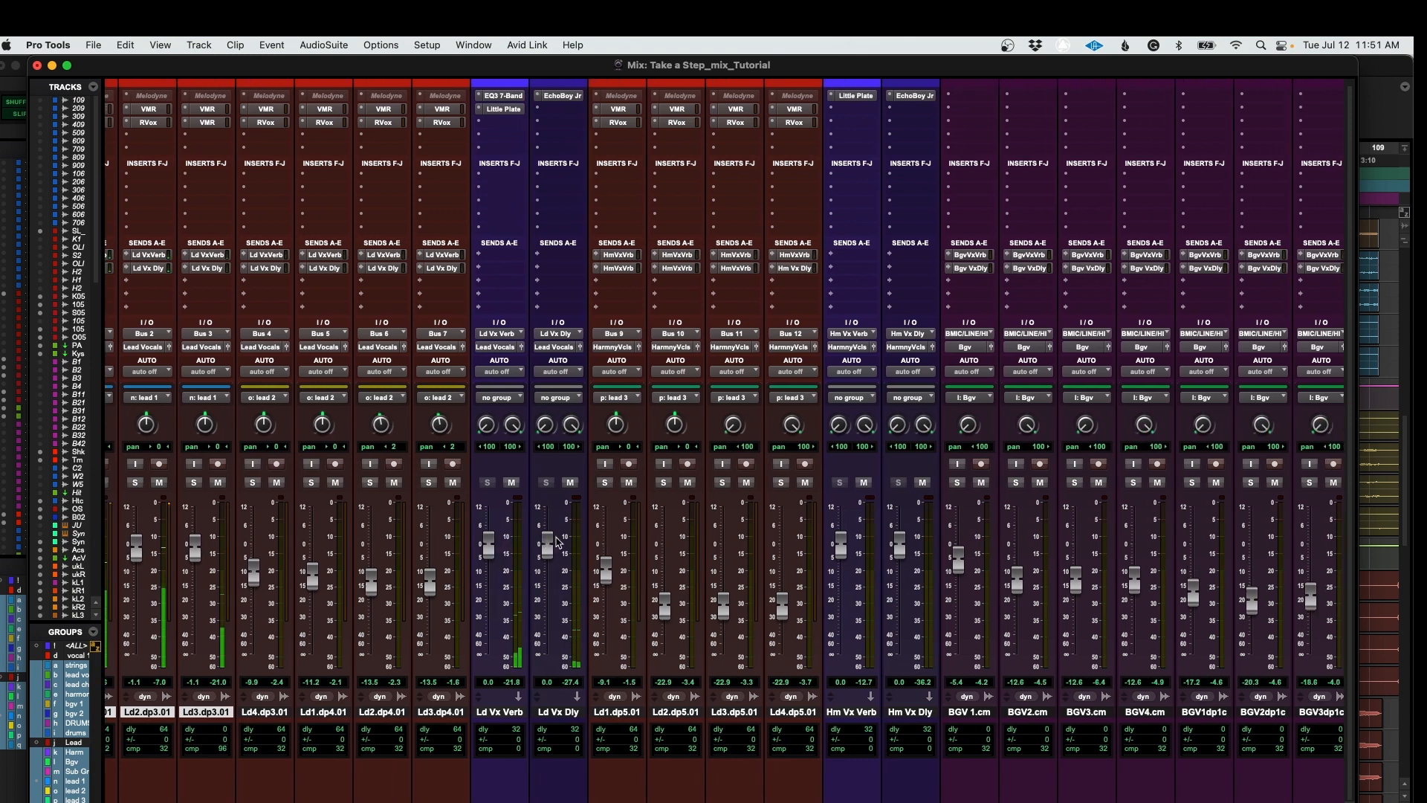
{"action": "scroll", "coordinate": [586, 532], "scroll_direction": "left", "scroll_amount": 2}
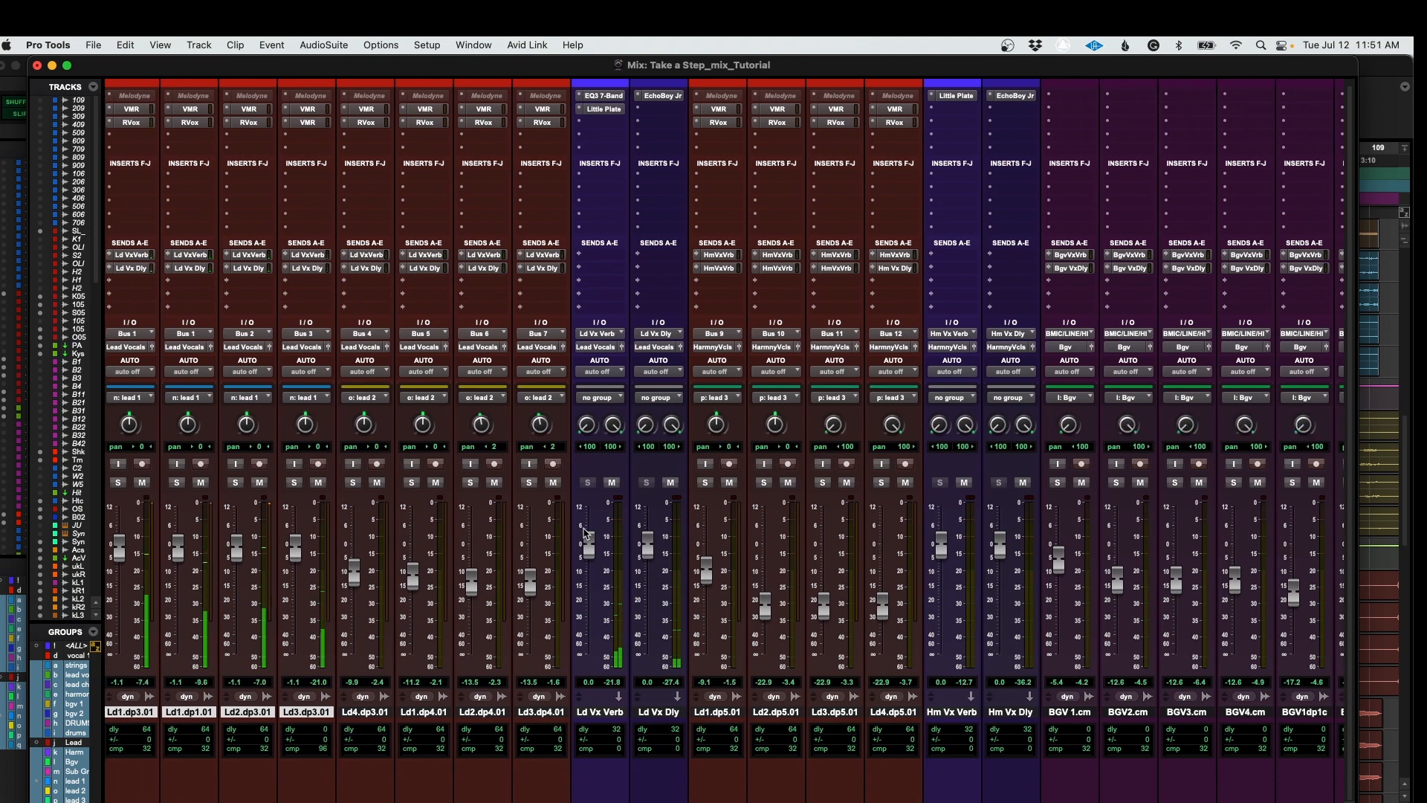
{"action": "scroll", "coordinate": [586, 532], "scroll_direction": "left", "scroll_amount": 6}
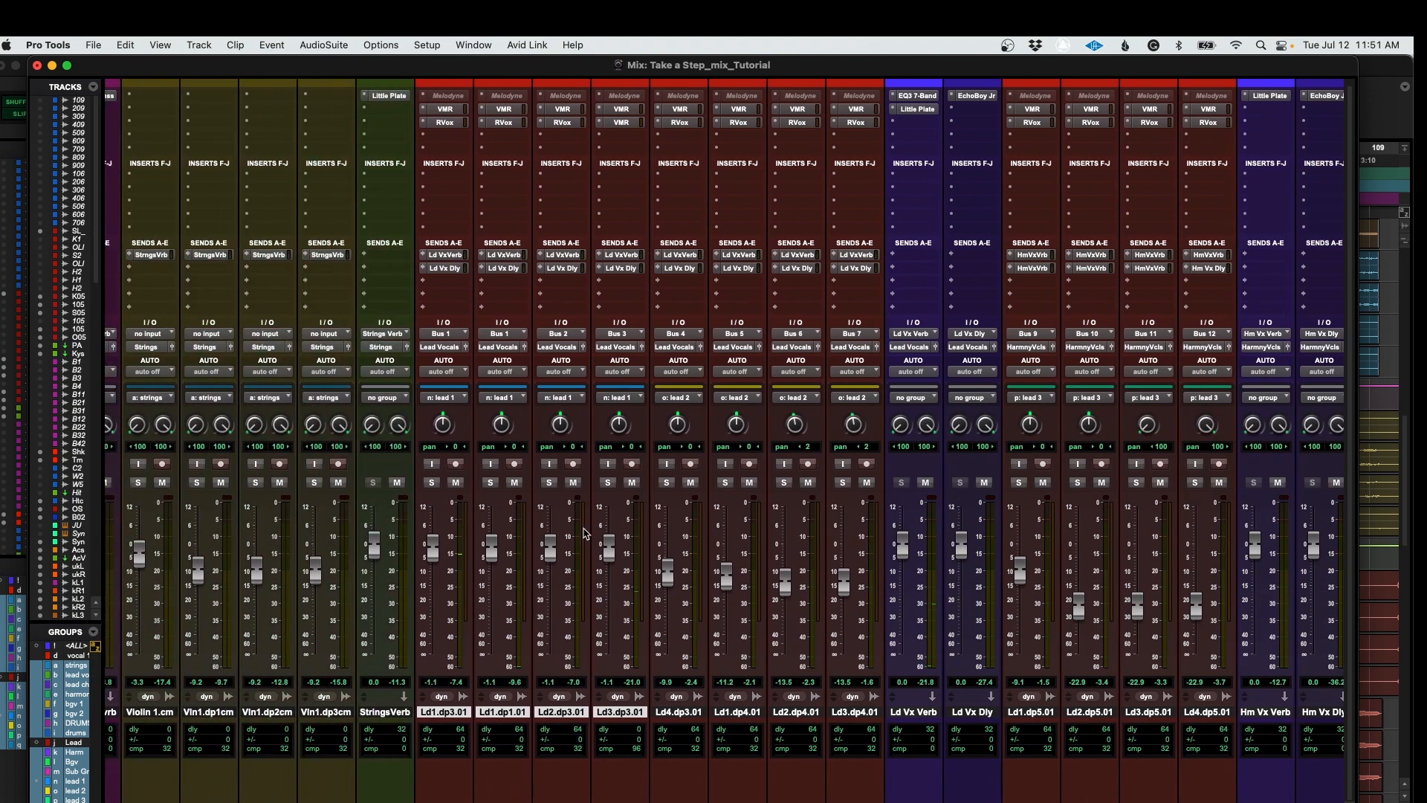
{"action": "scroll", "coordinate": [585, 532], "scroll_direction": "left", "scroll_amount": 1}
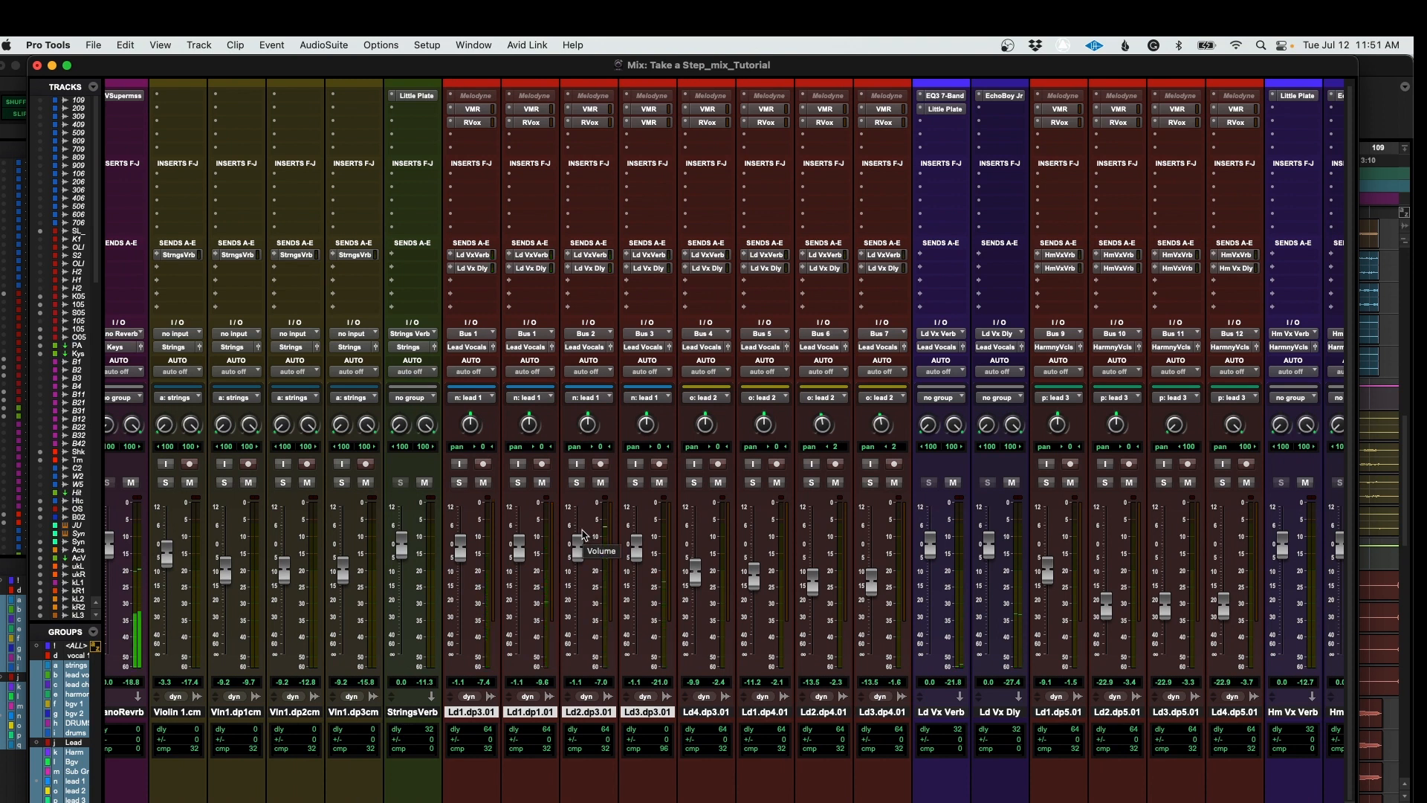
{"action": "scroll", "coordinate": [584, 534], "scroll_direction": "left", "scroll_amount": 9}
{"action": "scroll", "coordinate": [584, 533], "scroll_direction": "left", "scroll_amount": 15}
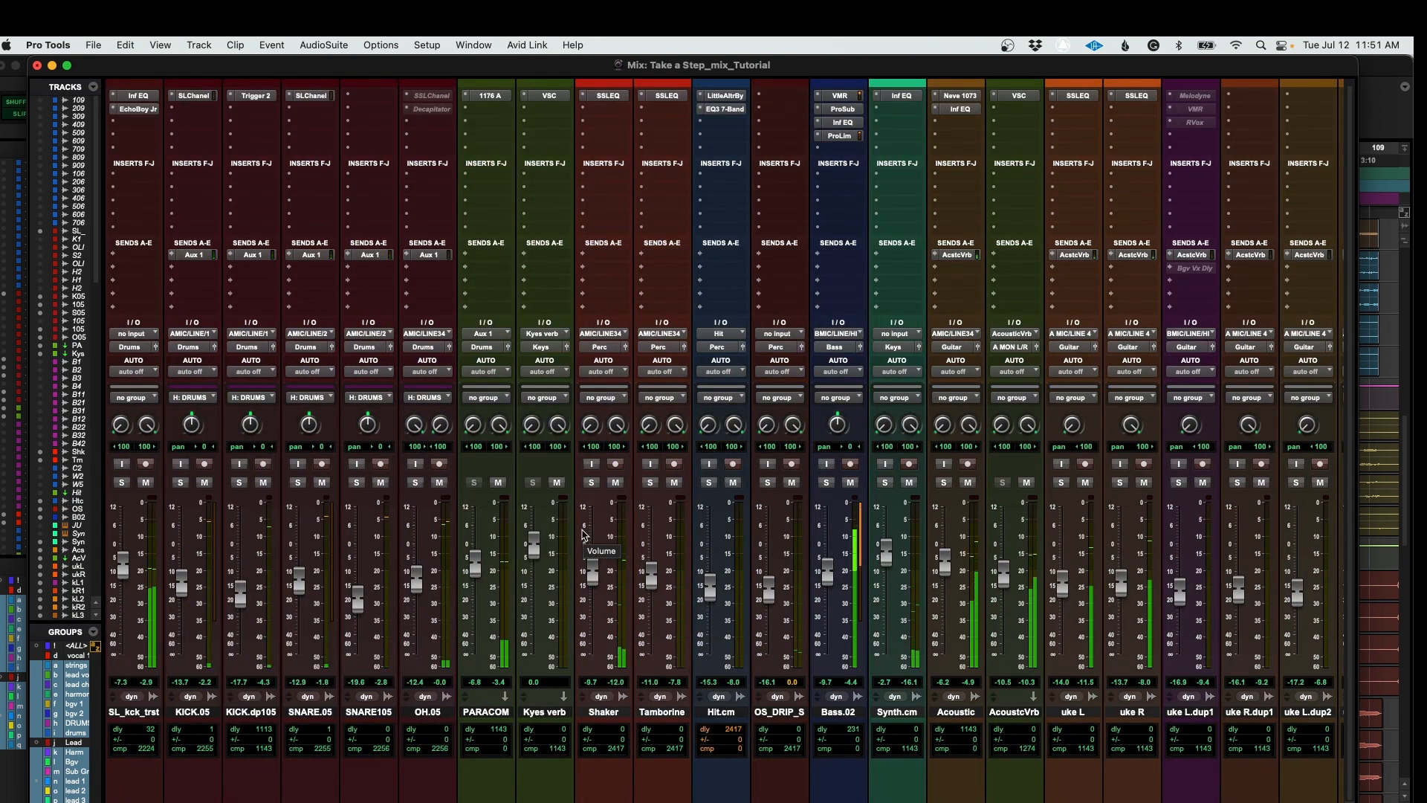
{"action": "scroll", "coordinate": [921, 518], "scroll_direction": "right", "scroll_amount": 3}
{"action": "scroll", "coordinate": [920, 518], "scroll_direction": "right", "scroll_amount": 20}
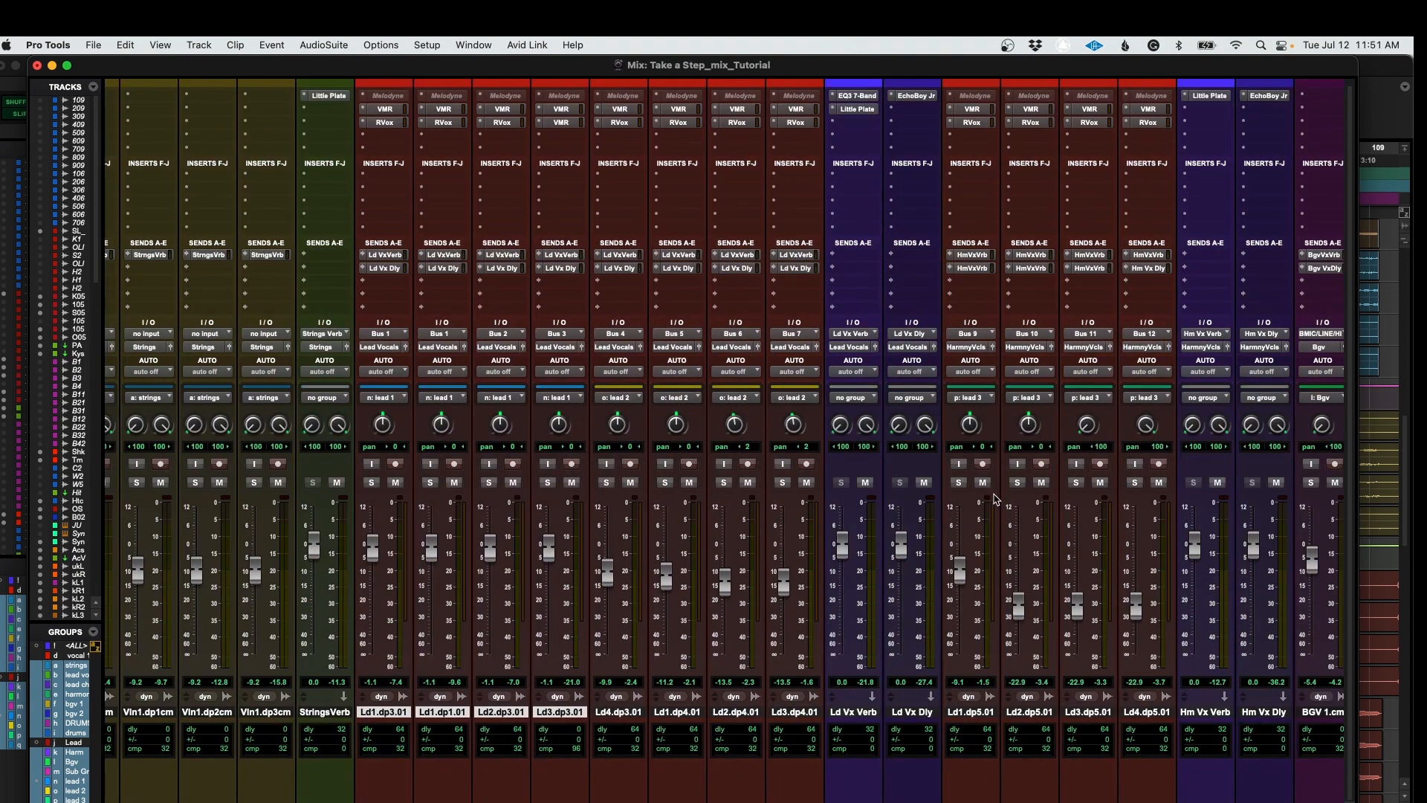
Step: Switch all tracks in the Edit window to volume view and review the lead vocal volume automation along the song
{"action": "key", "text": "super+equal"}
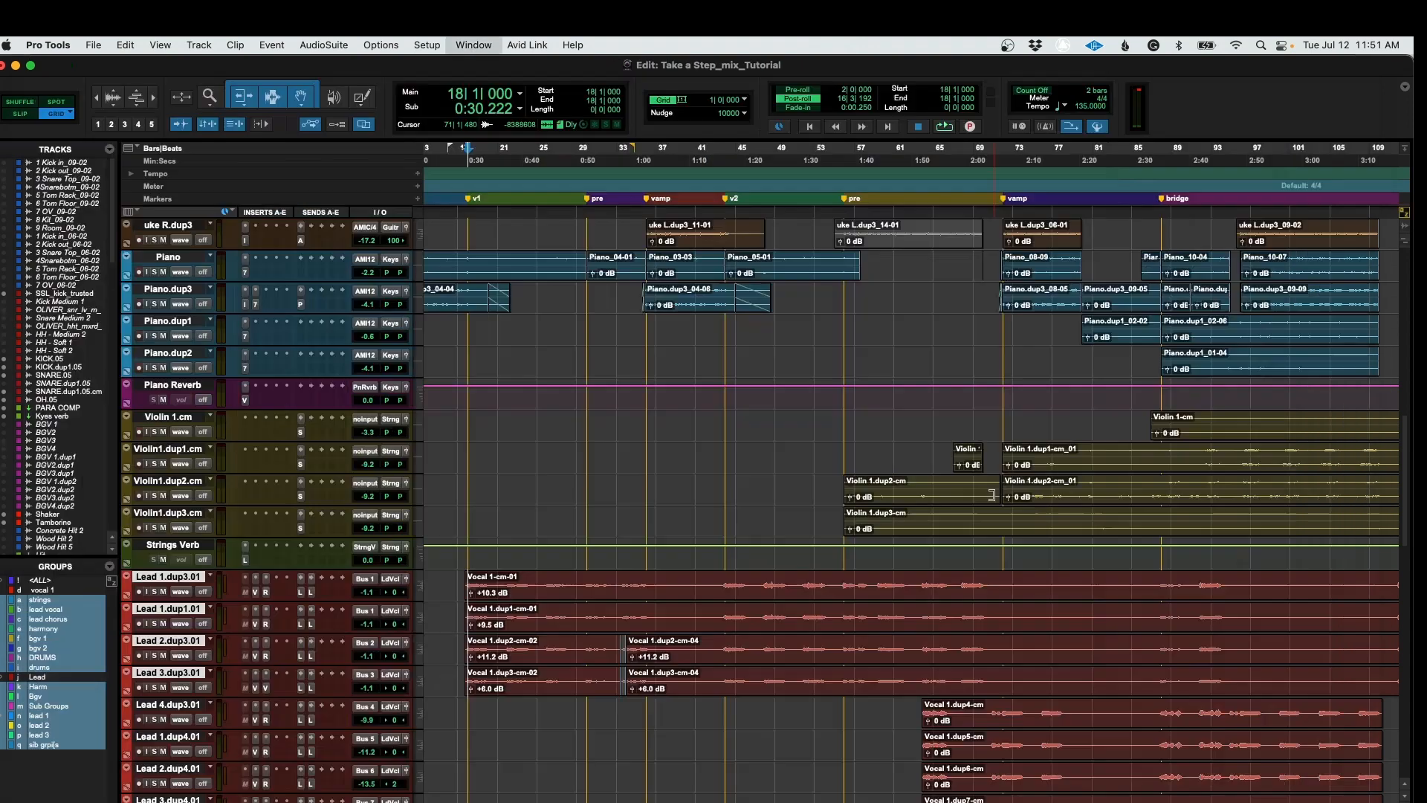
{"action": "left_click", "coordinate": [158, 417], "text": "alt"}
{"action": "left_click", "coordinate": [180, 431]}
{"action": "left_click", "coordinate": [263, 450], "text": "alt"}
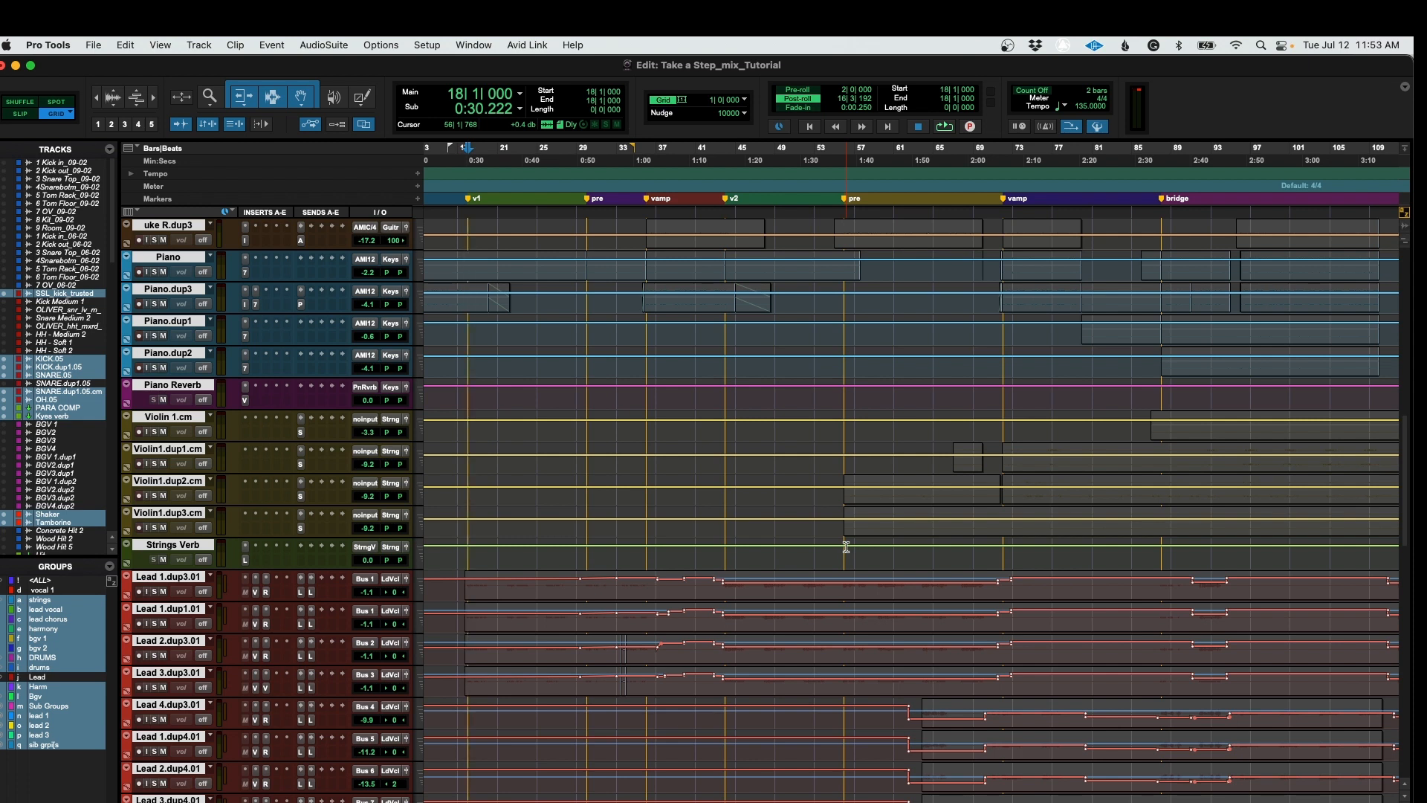
{"action": "scroll", "coordinate": [851, 407], "scroll_direction": "right", "scroll_amount": 10}
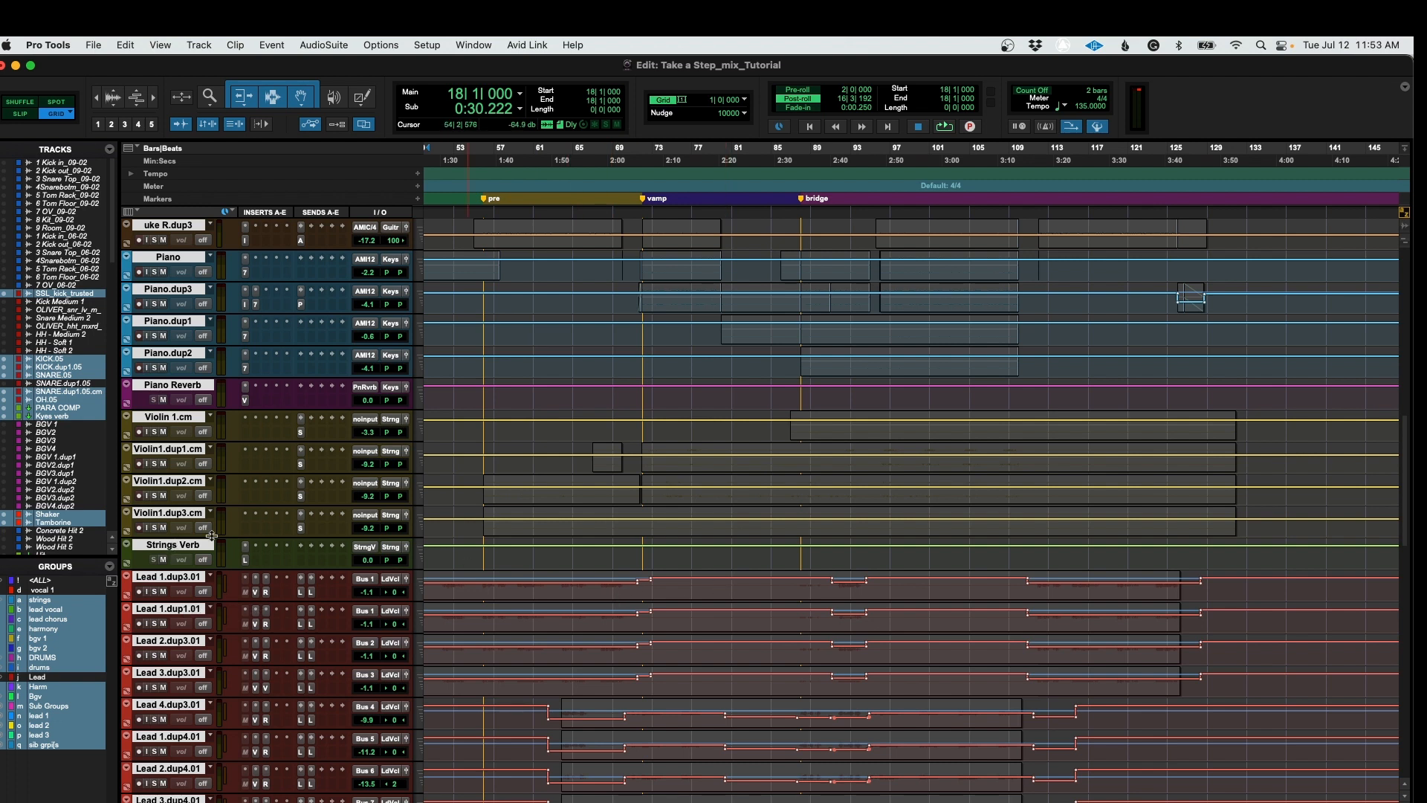
Step: In the Mix window, activate the VMR insert on the Mix Bus during playback and open its plug-in window
{"action": "key", "text": "super+equal"}
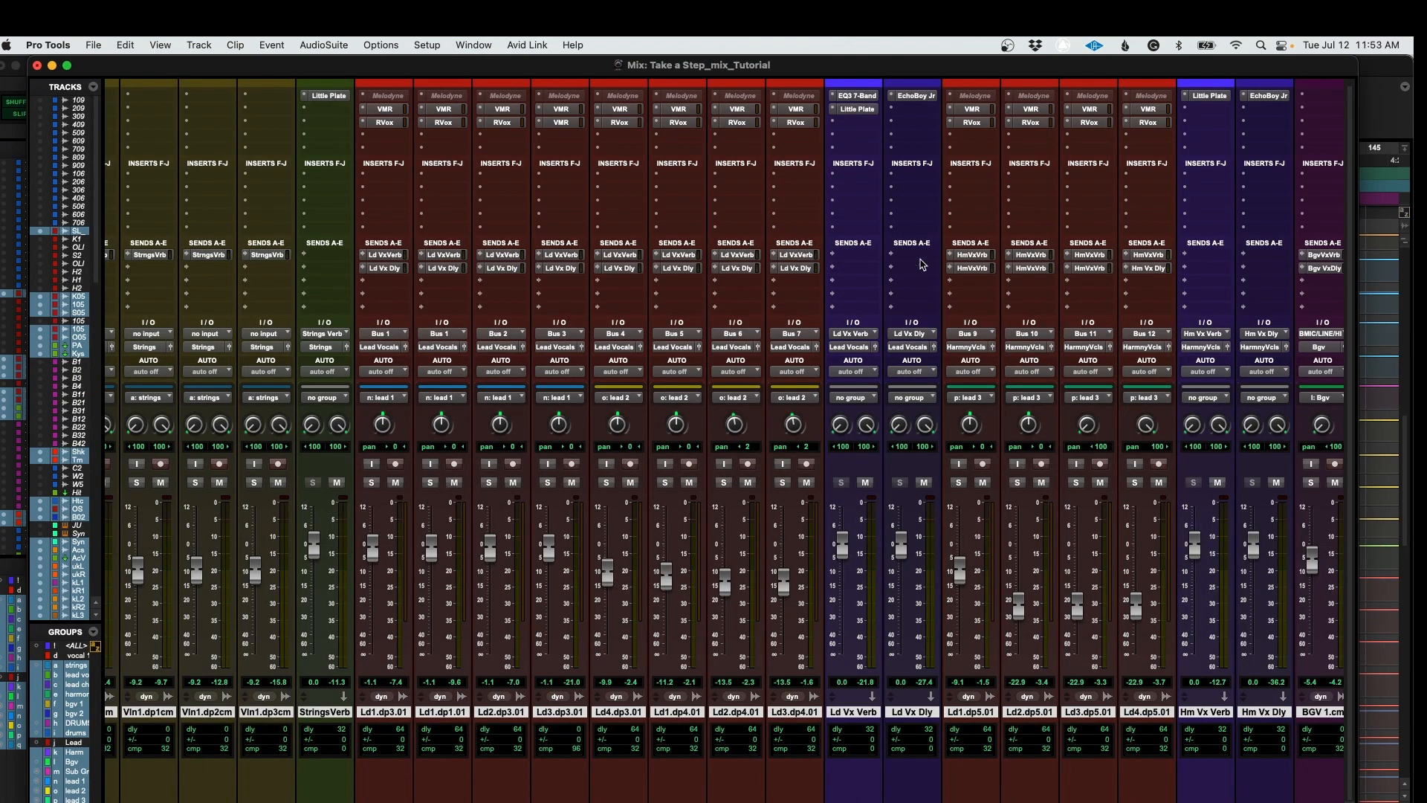
{"action": "scroll", "coordinate": [922, 264], "scroll_direction": "right", "scroll_amount": 10}
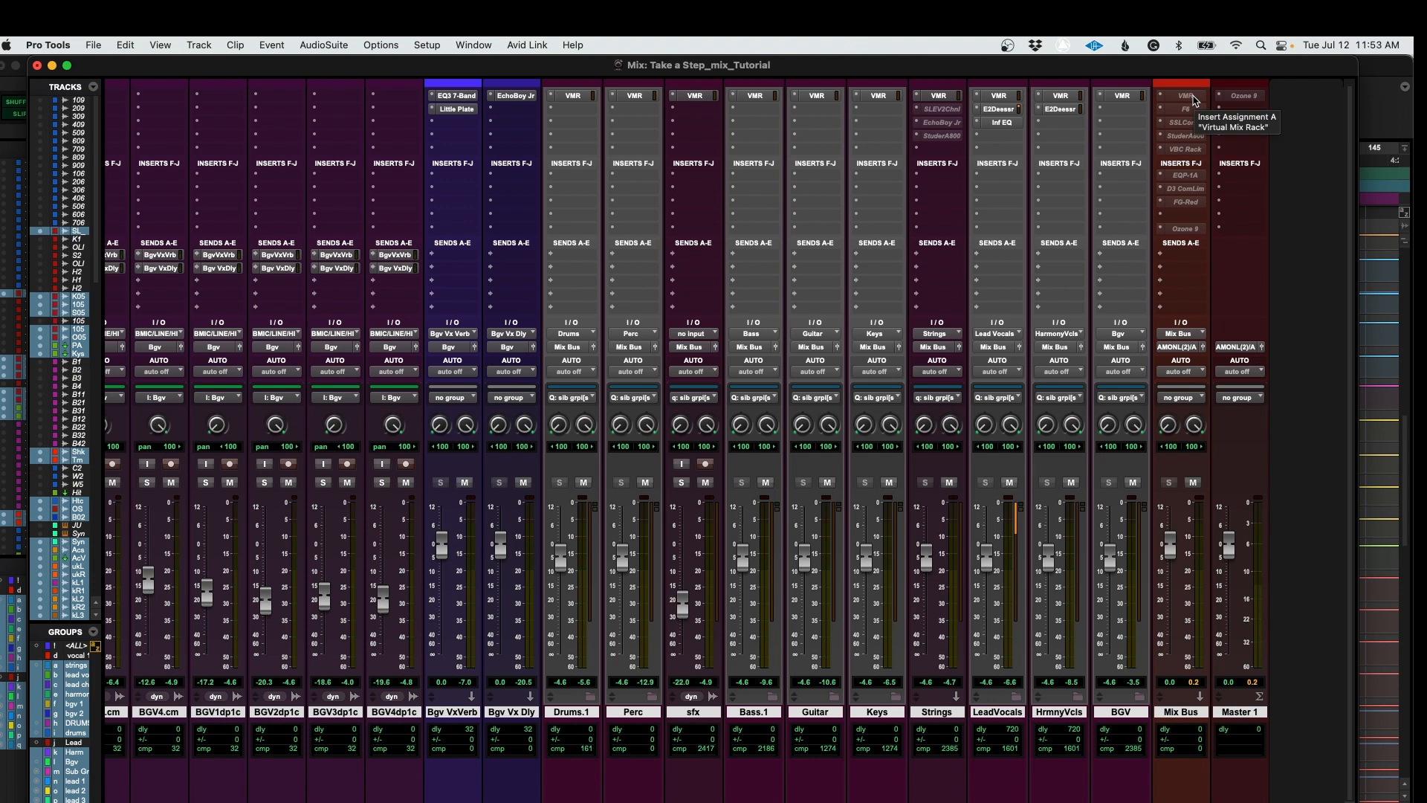
{"action": "key", "text": "space"}
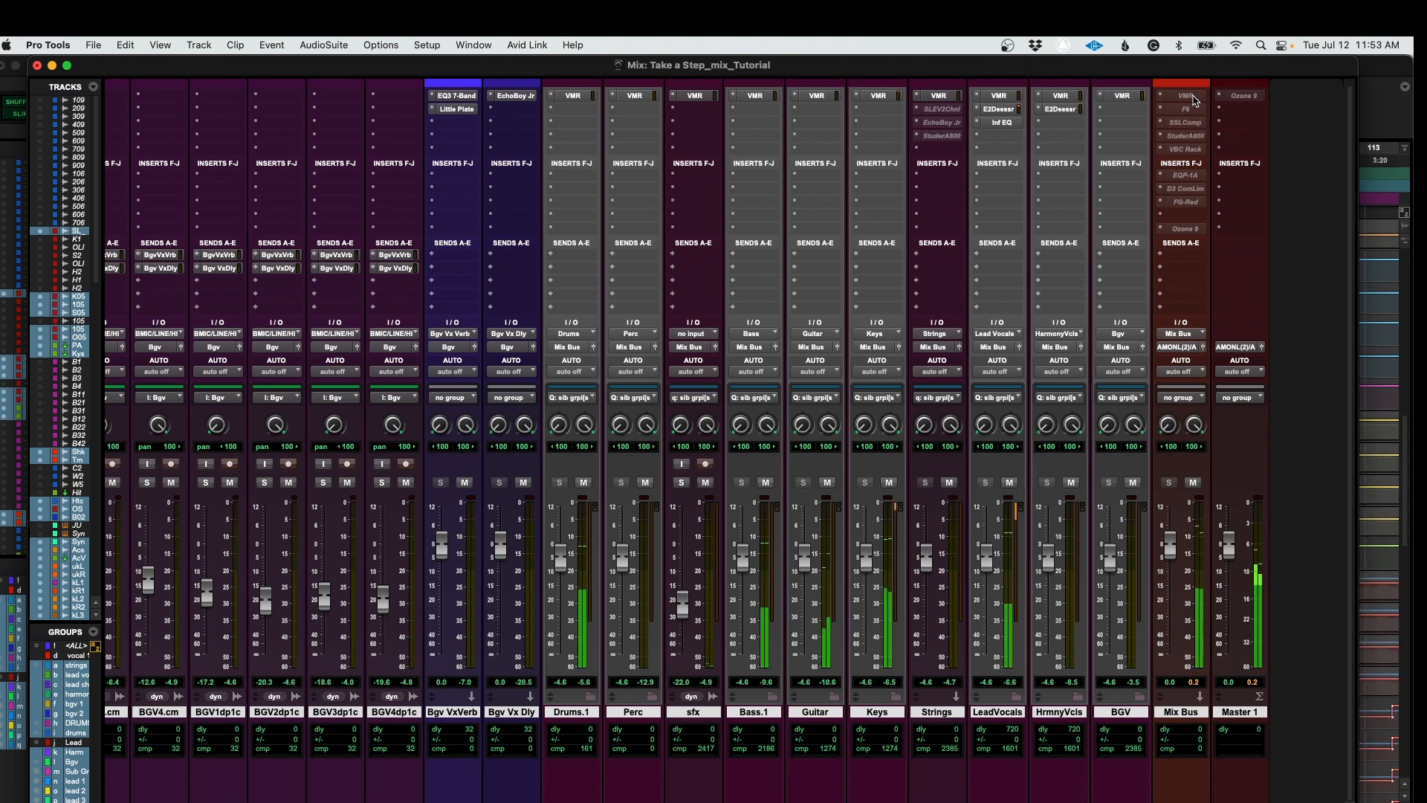
{"action": "left_click", "coordinate": [1196, 96], "text": "ctrl+super"}
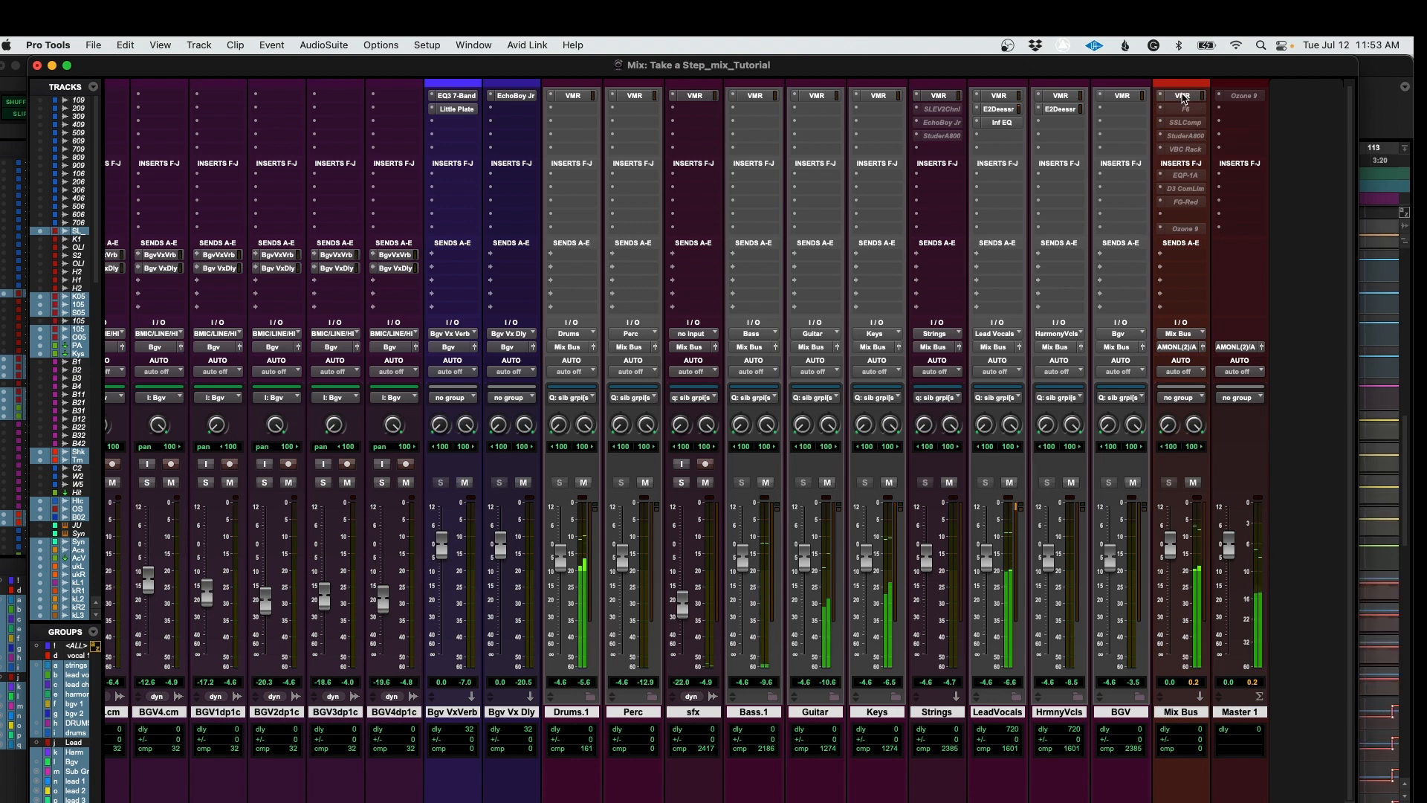
{"action": "left_click", "coordinate": [1196, 100]}
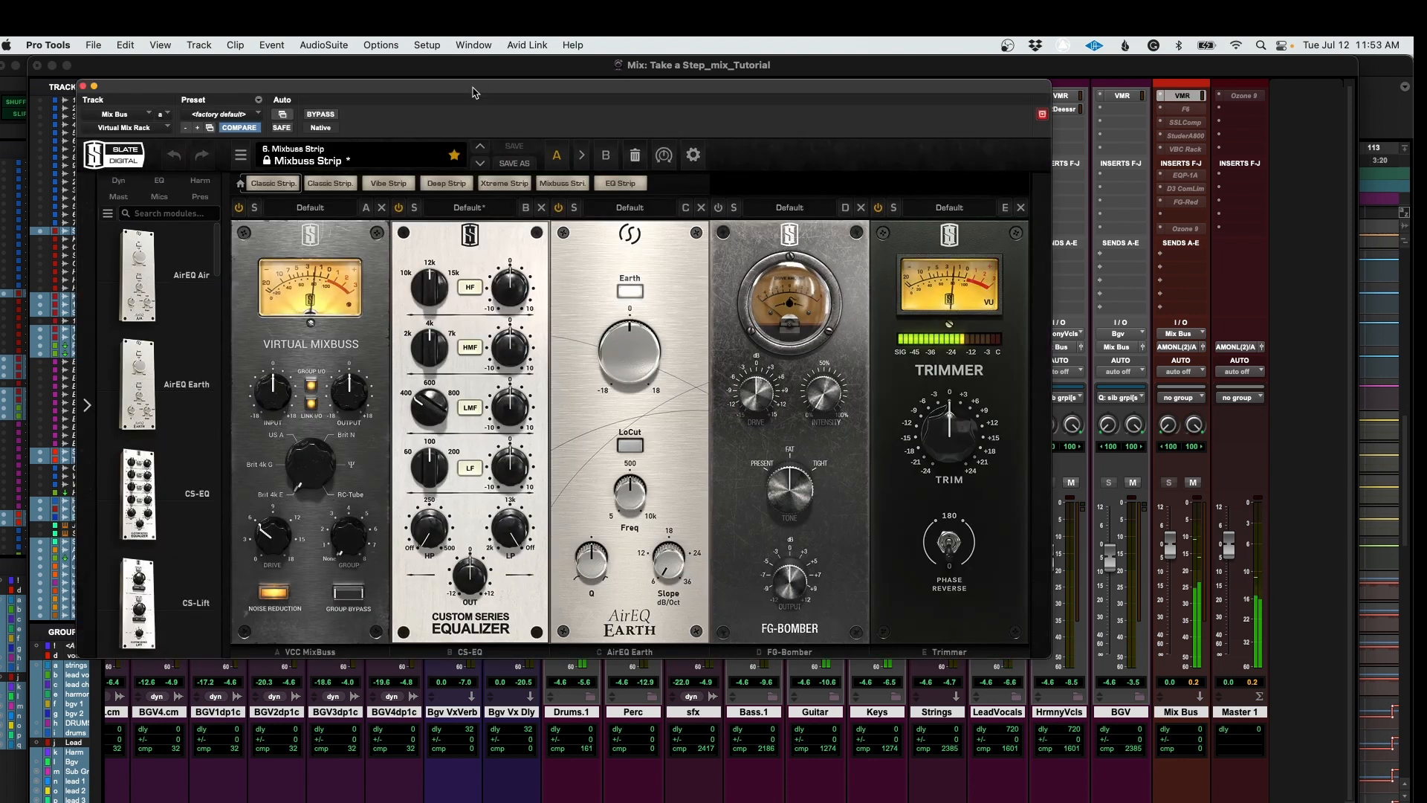
{"action": "left_click_drag", "start_coordinate": [478, 87], "coordinate": [665, 96]}
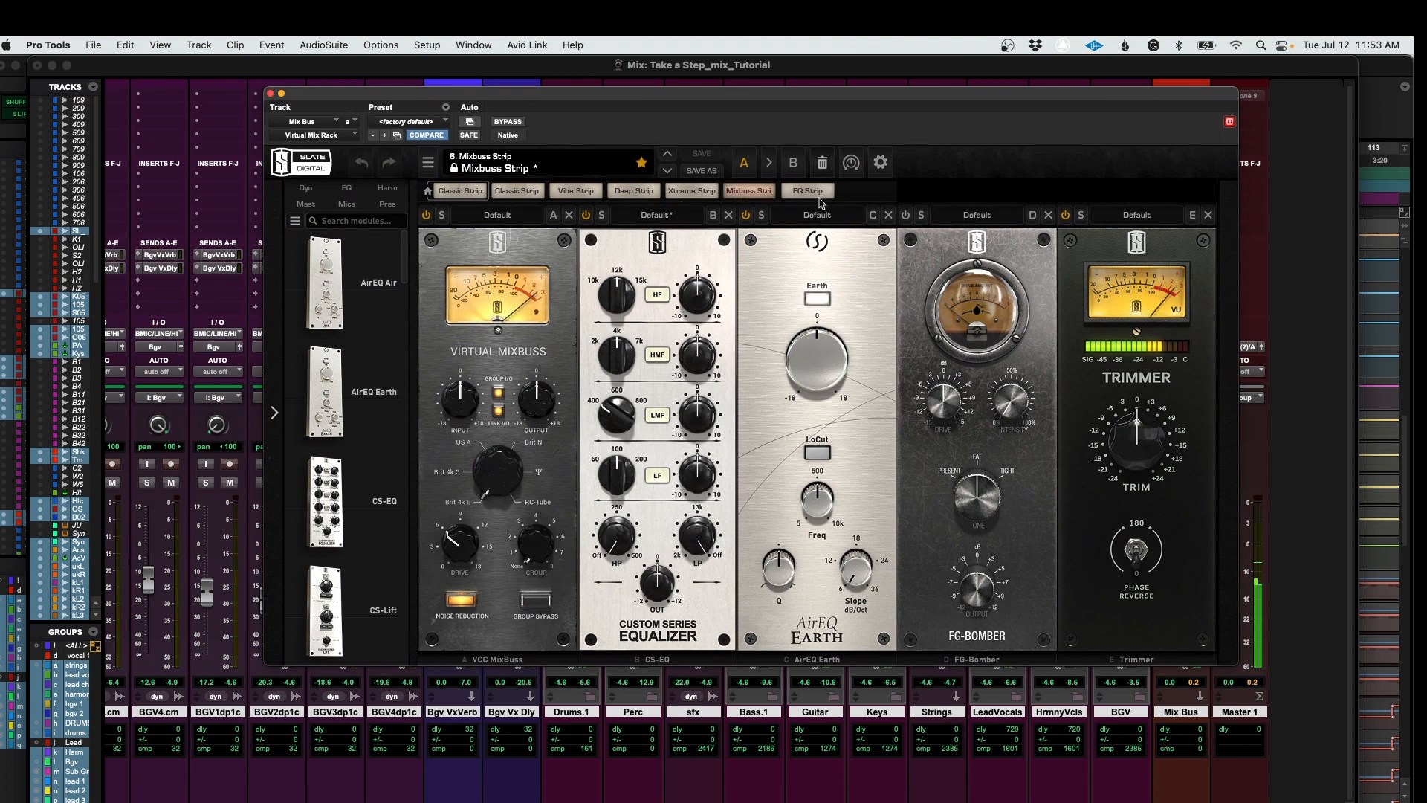
Step: Load the Mixbuss Strip preset in the Virtual Mix Rack and switch off the AirEQ Earth and FG-Bomber modules
{"action": "left_click", "coordinate": [757, 194]}
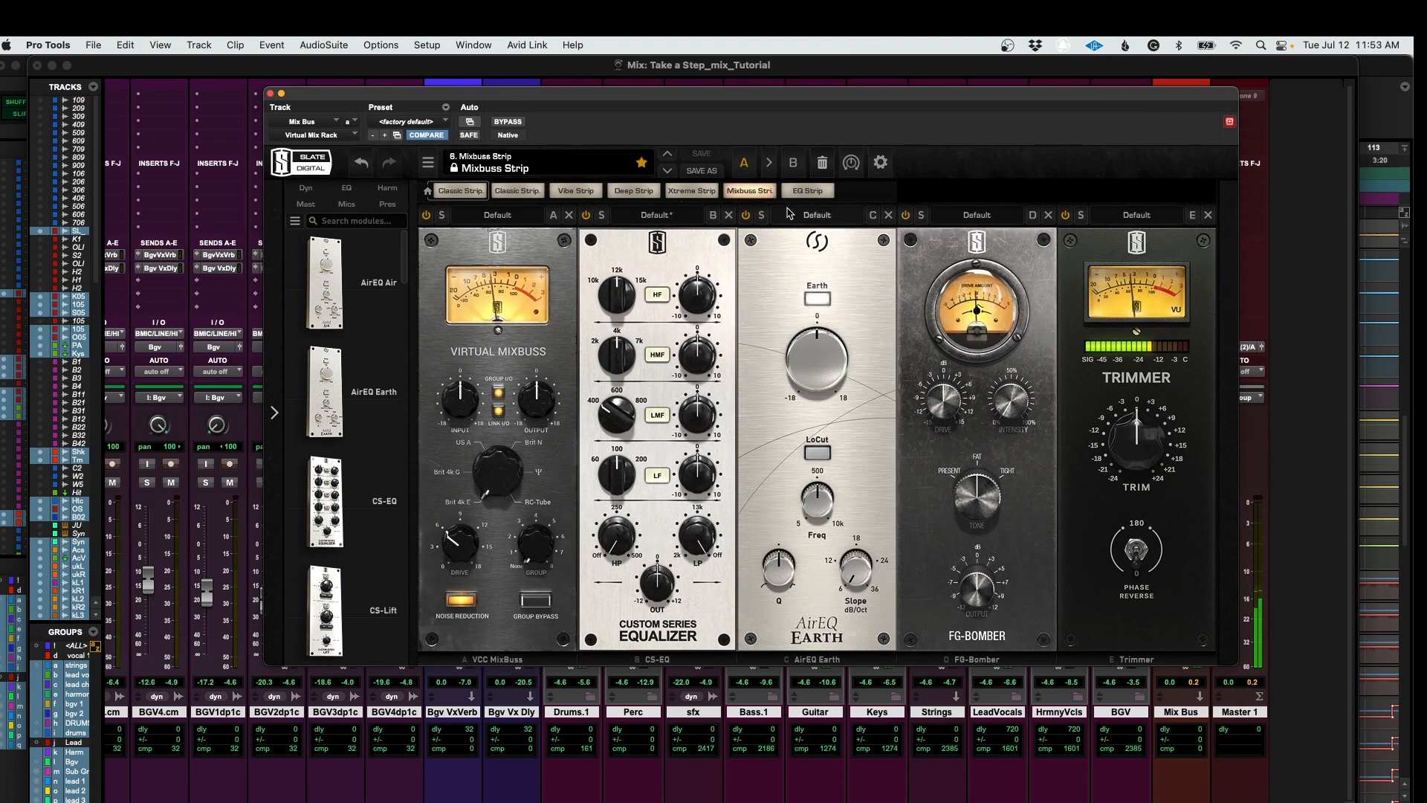
{"action": "left_click", "coordinate": [743, 216]}
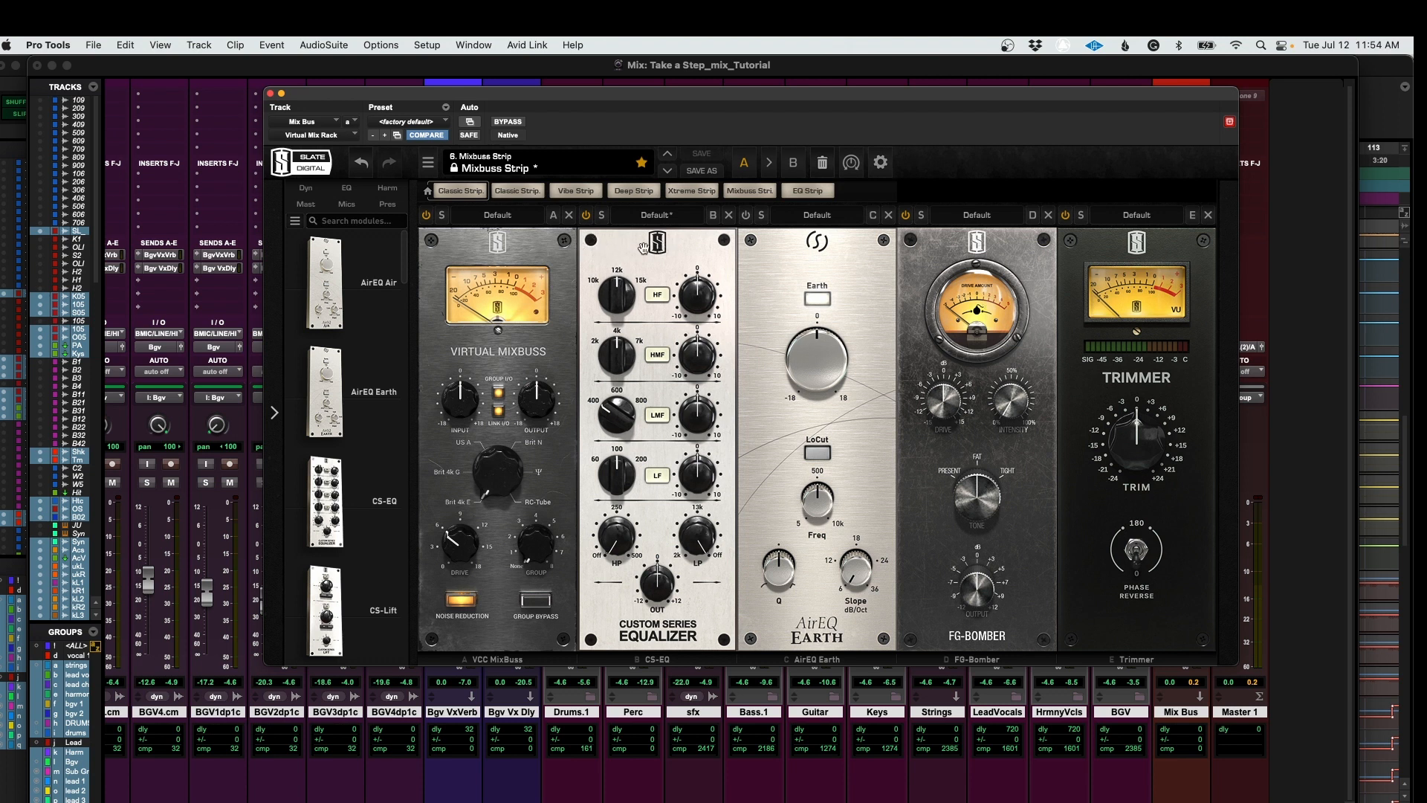
{"action": "left_click", "coordinate": [905, 215]}
{"action": "left_click", "coordinate": [270, 93]}
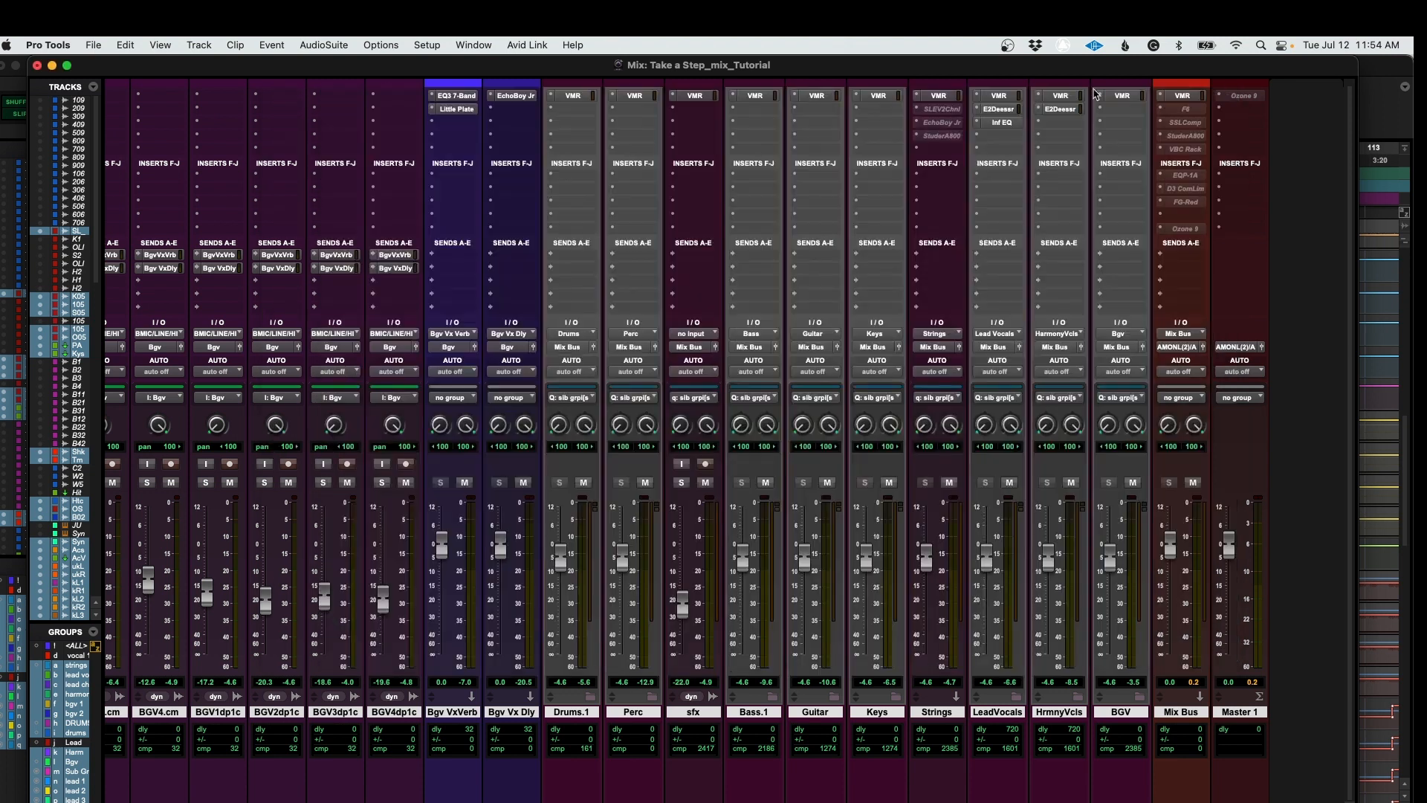
Step: Activate the F6 equalizer insert on the Mix Bus and open its plug-in window
{"action": "left_click", "coordinate": [1187, 110]}
{"action": "left_click", "coordinate": [1188, 110]}
{"action": "left_click_drag", "start_coordinate": [463, 111], "coordinate": [620, 176]}
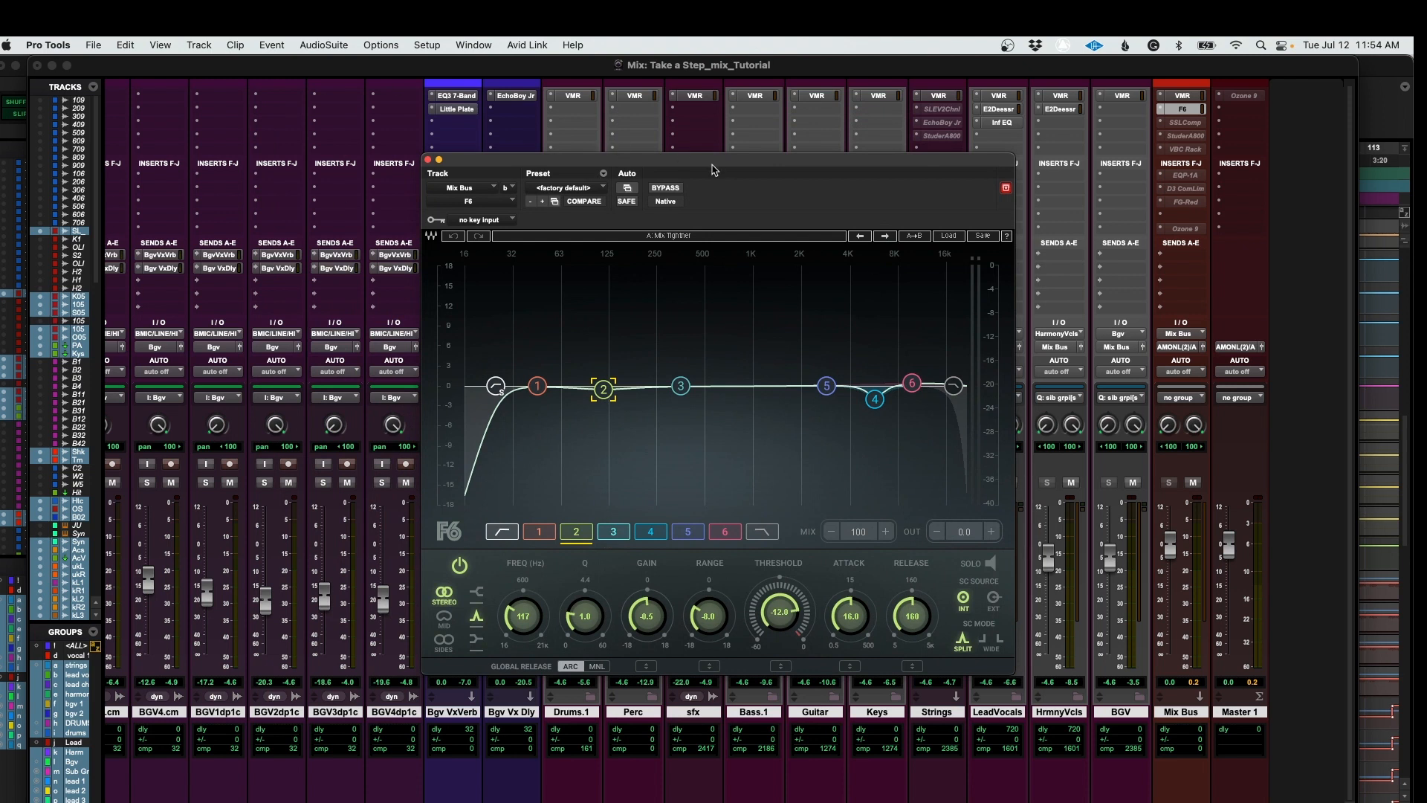
Step: During playback, load the Mix Tightner preset in the F6 and lower the band 6 gain to about 0.5 dB
{"action": "key", "text": "space"}
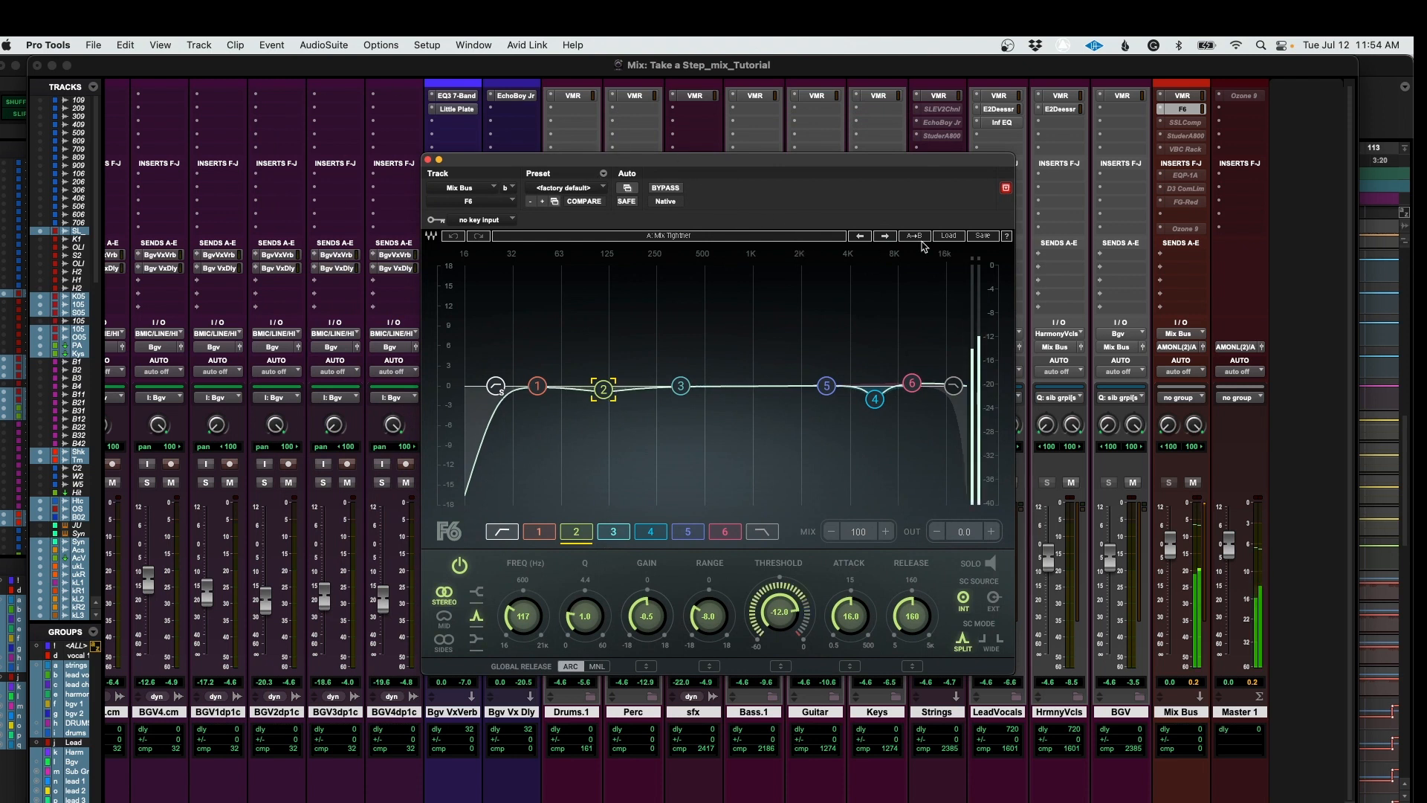
{"action": "left_click", "coordinate": [949, 236]}
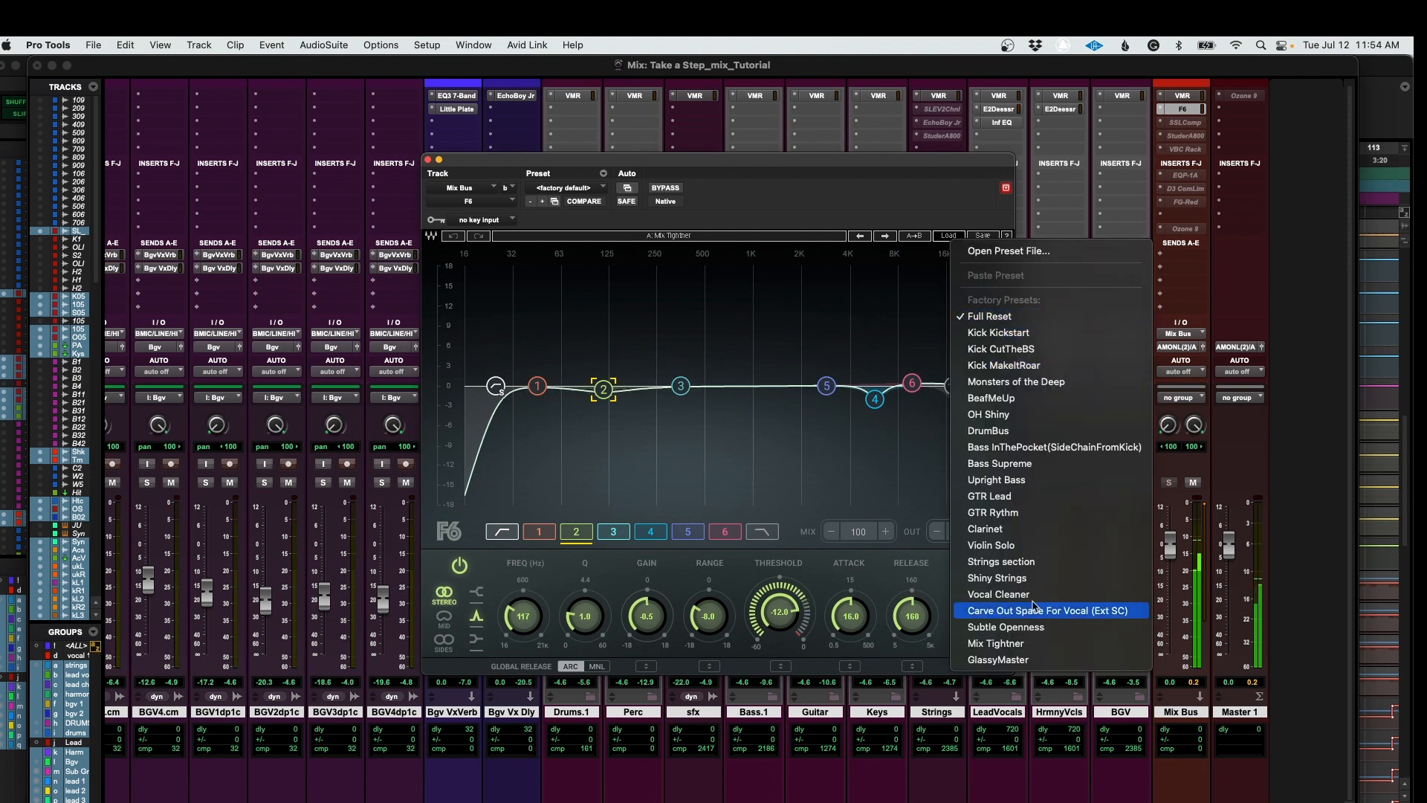
{"action": "left_click", "coordinate": [1041, 644]}
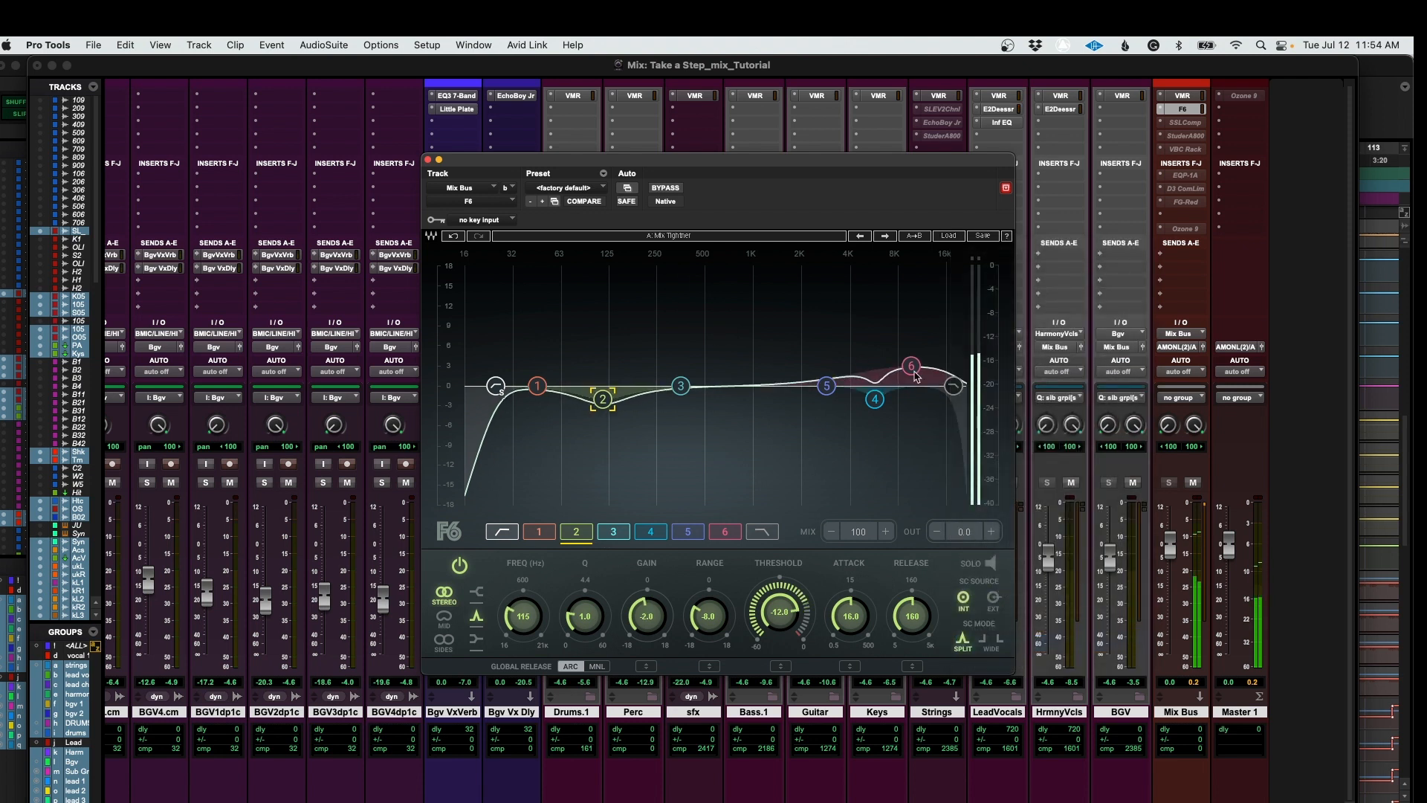
{"action": "left_click_drag", "start_coordinate": [915, 372], "coordinate": [913, 383]}
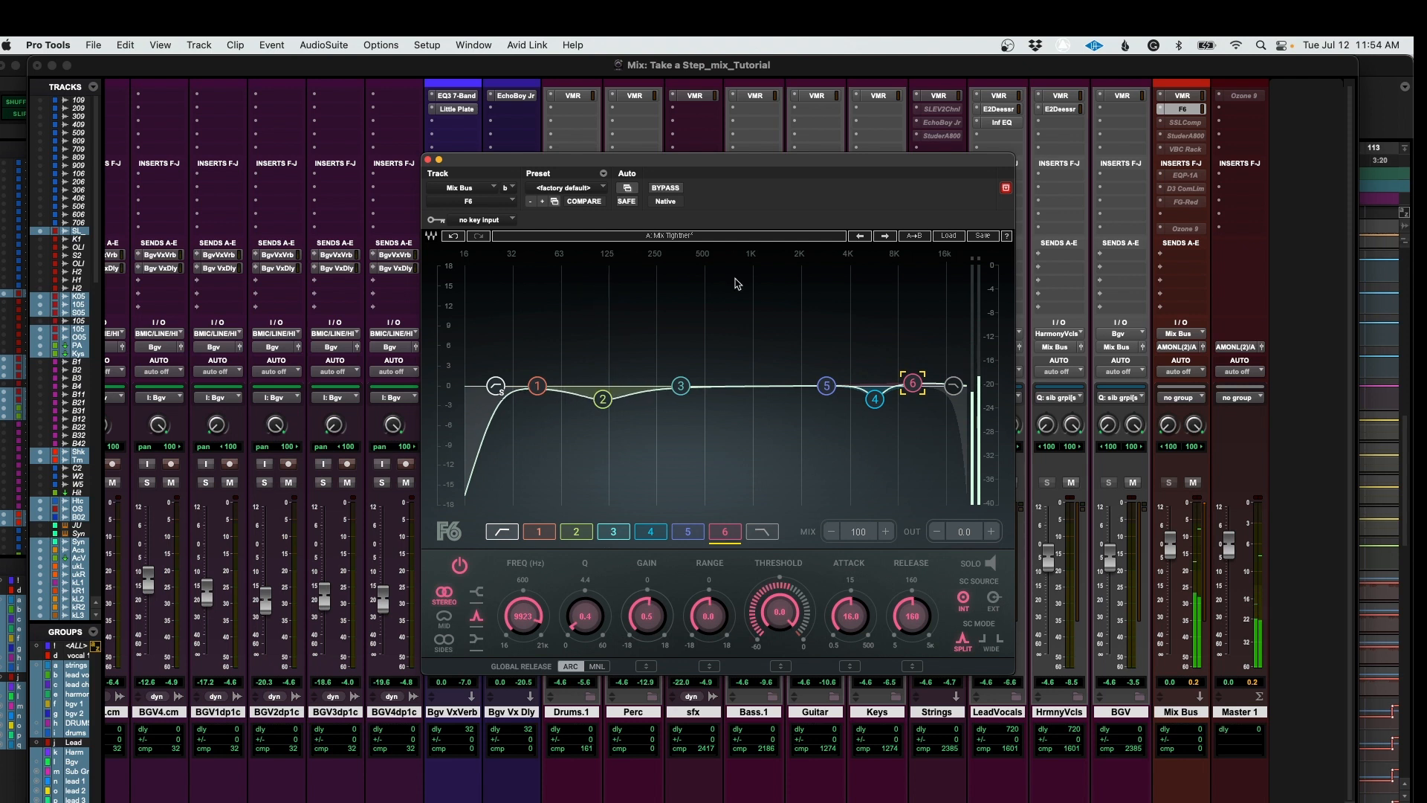
Step: Activate the SSLComp insert on the Mix Bus with the Mastering preset and raise its threshold
{"action": "left_click", "coordinate": [1178, 124]}
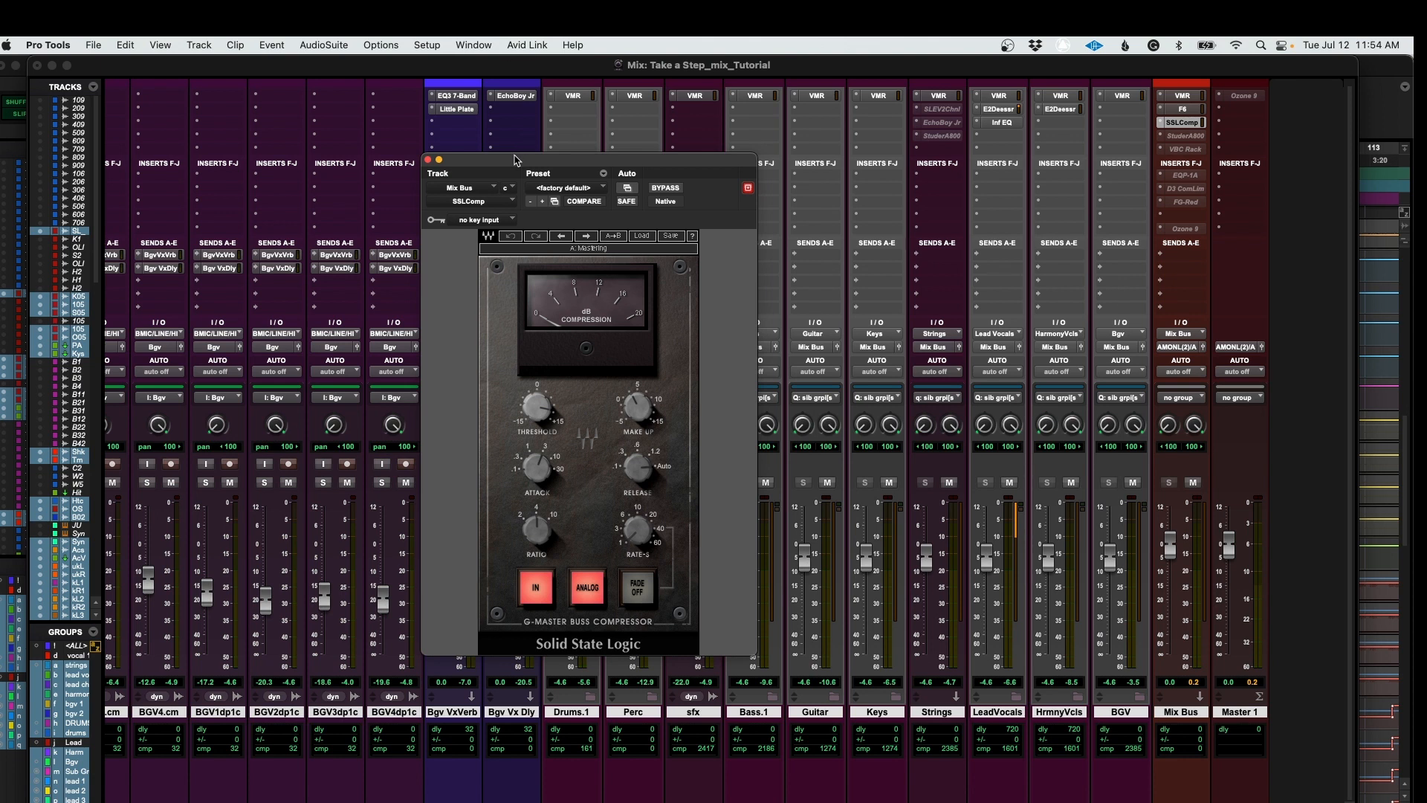
{"action": "left_click_drag", "start_coordinate": [515, 155], "coordinate": [579, 147]}
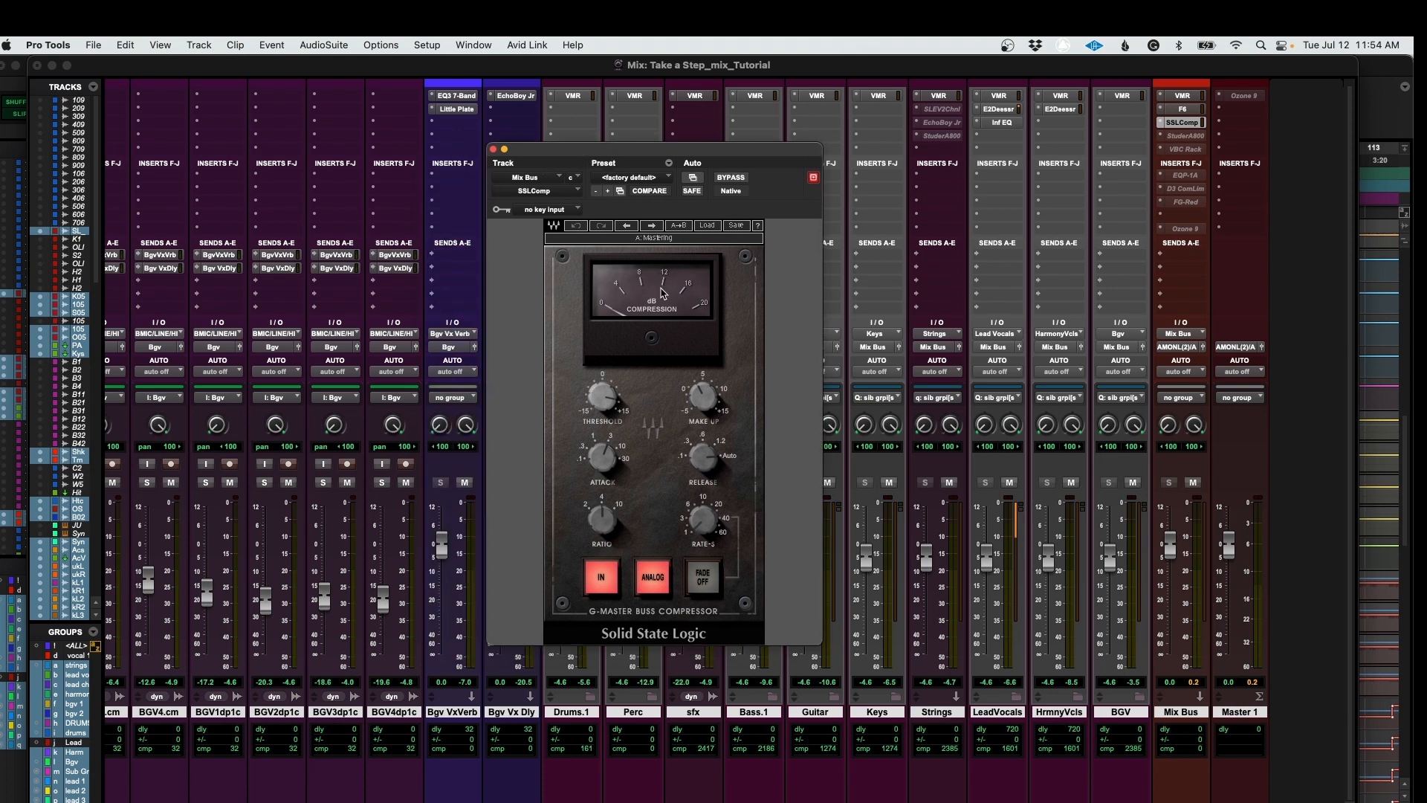
{"action": "left_click", "coordinate": [709, 226]}
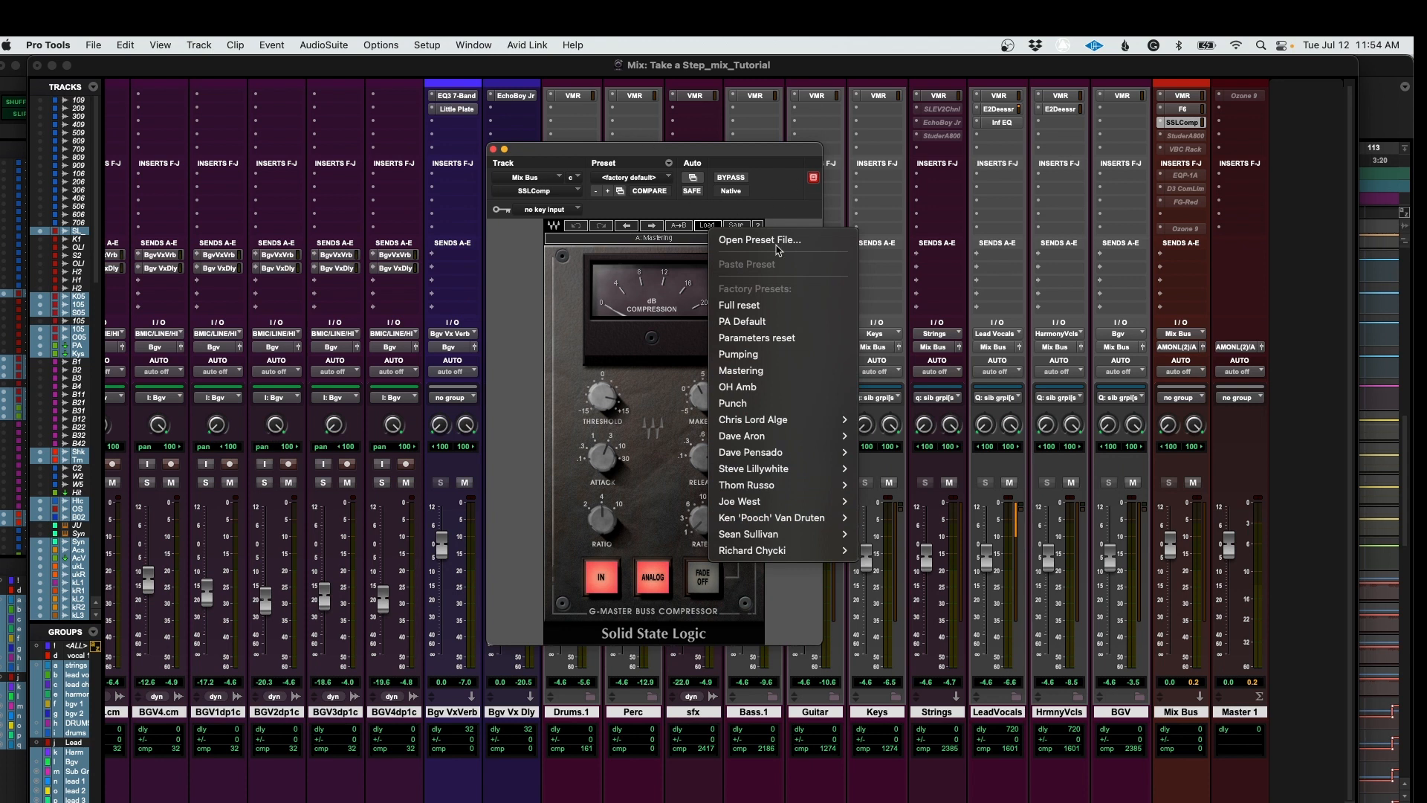
{"action": "left_click", "coordinate": [736, 371]}
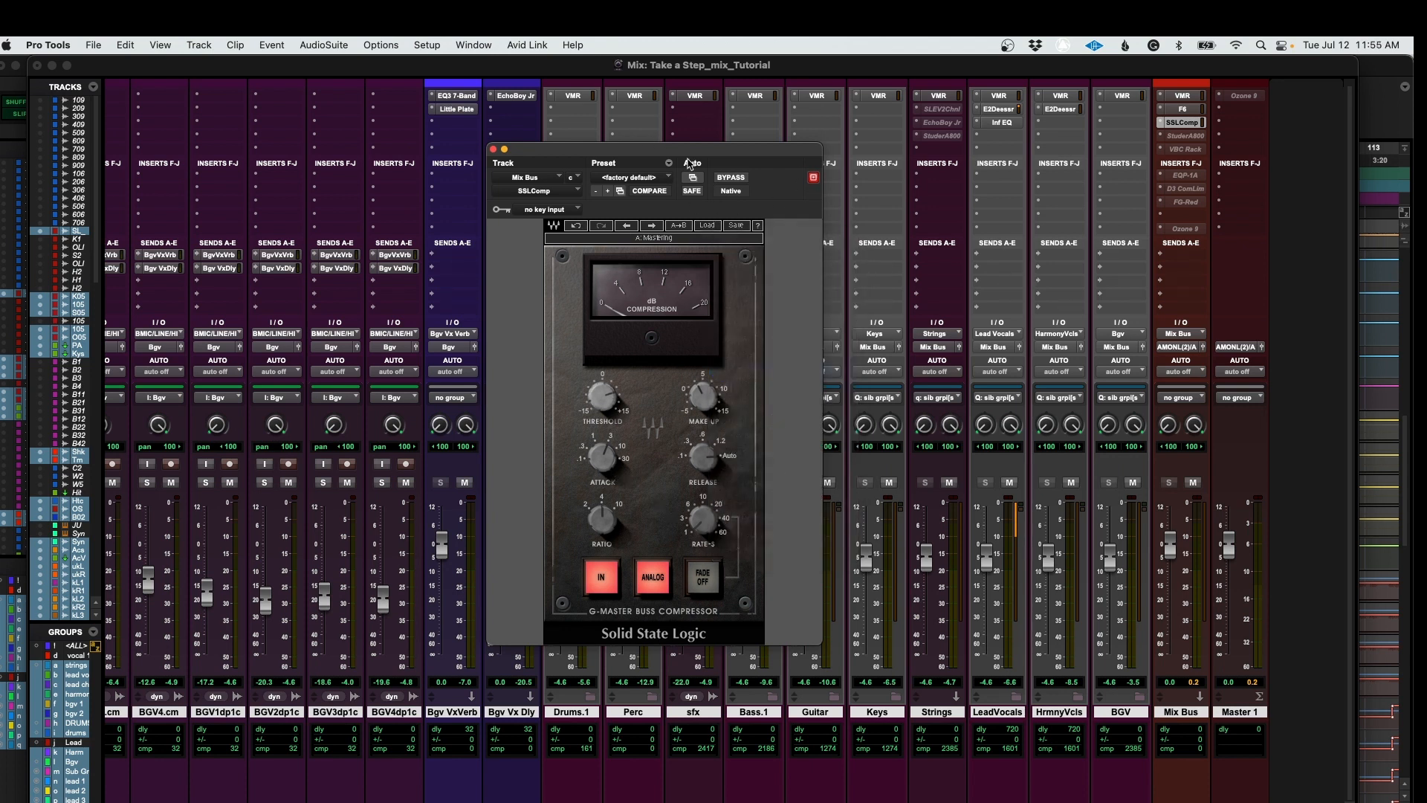
{"action": "left_click_drag", "start_coordinate": [600, 404], "coordinate": [668, 644]}
Step: In the Edit window, move the SSLComp window clear of the bridge and audition the song from bars 110 and 113
{"action": "key", "text": "super+equal"}
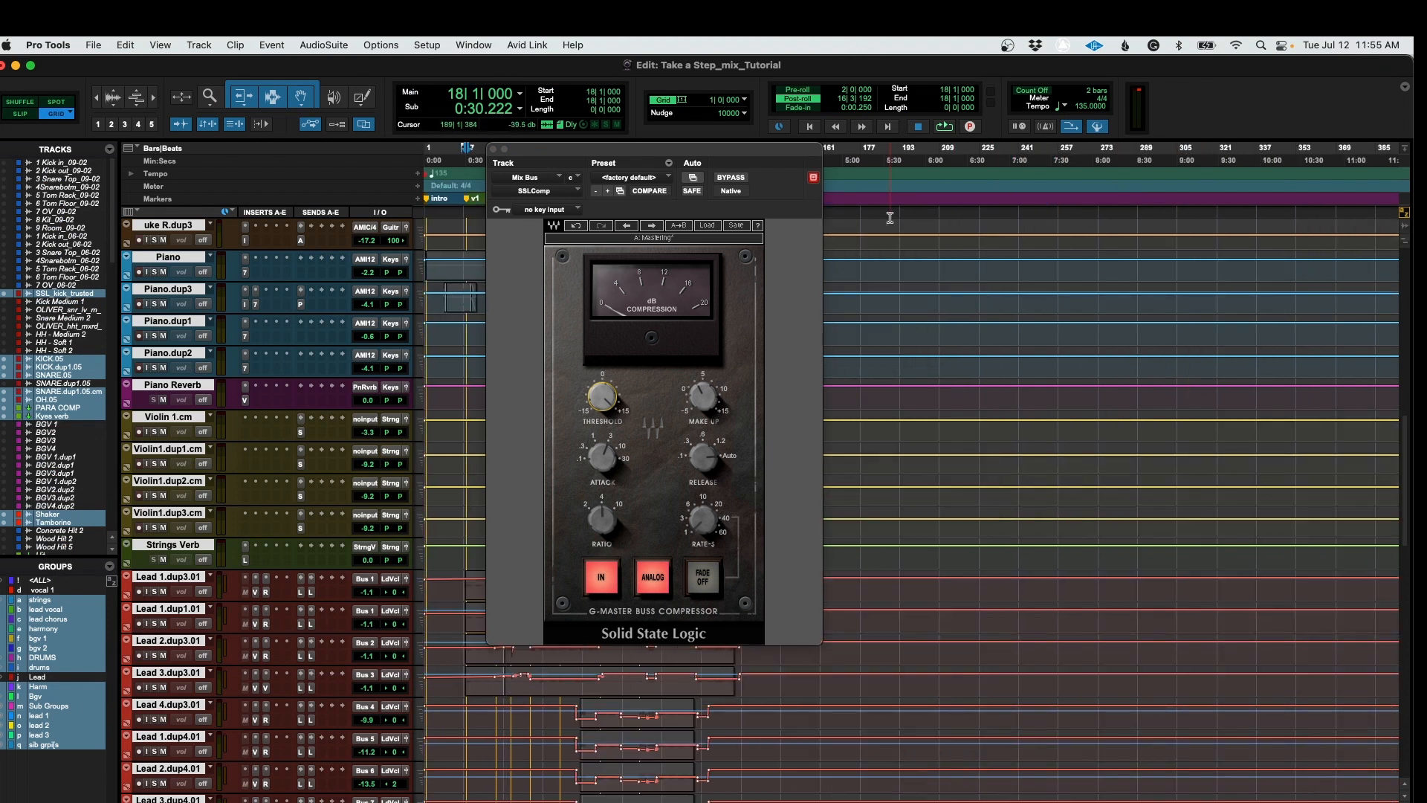
{"action": "left_click_drag", "start_coordinate": [702, 152], "coordinate": [576, 152]}
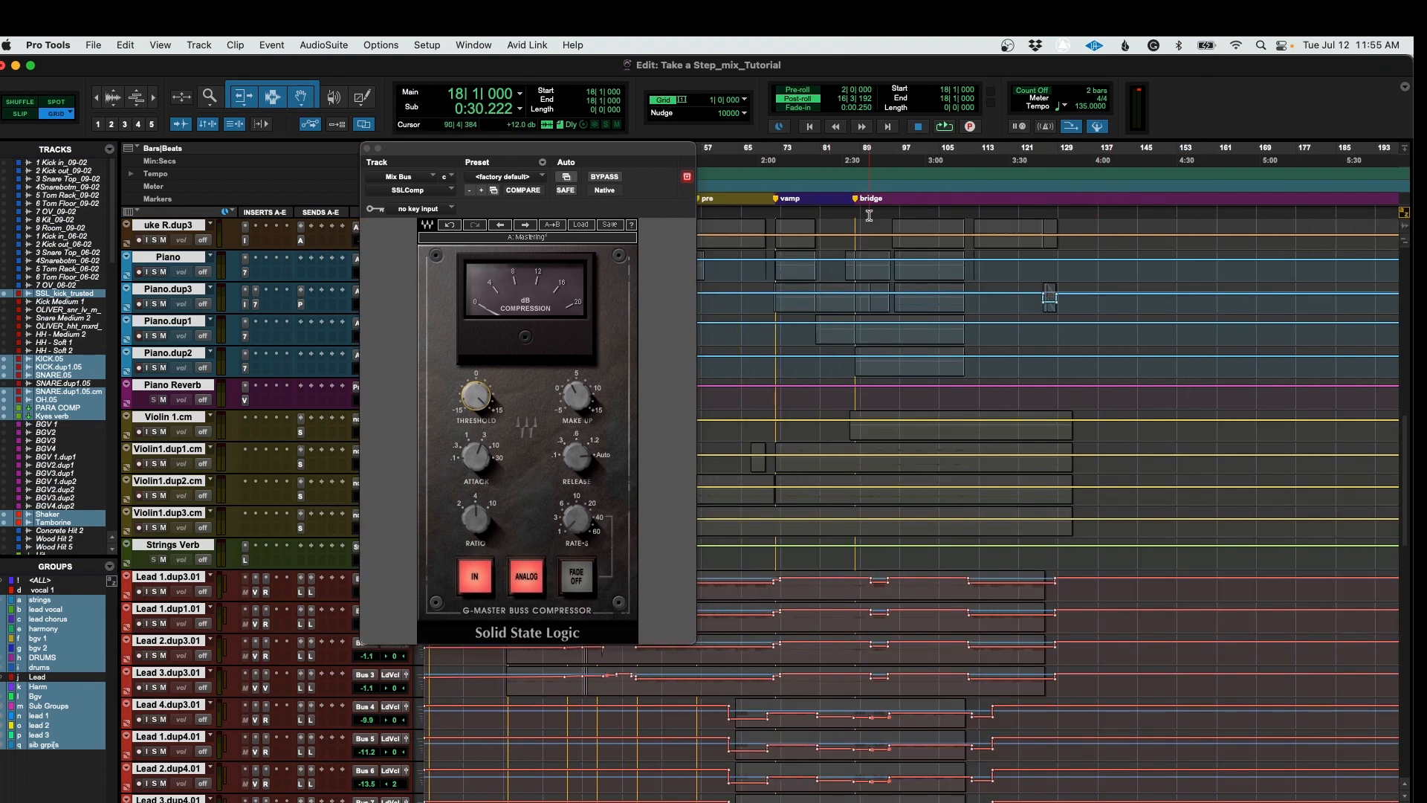
{"action": "left_click", "coordinate": [894, 215]}
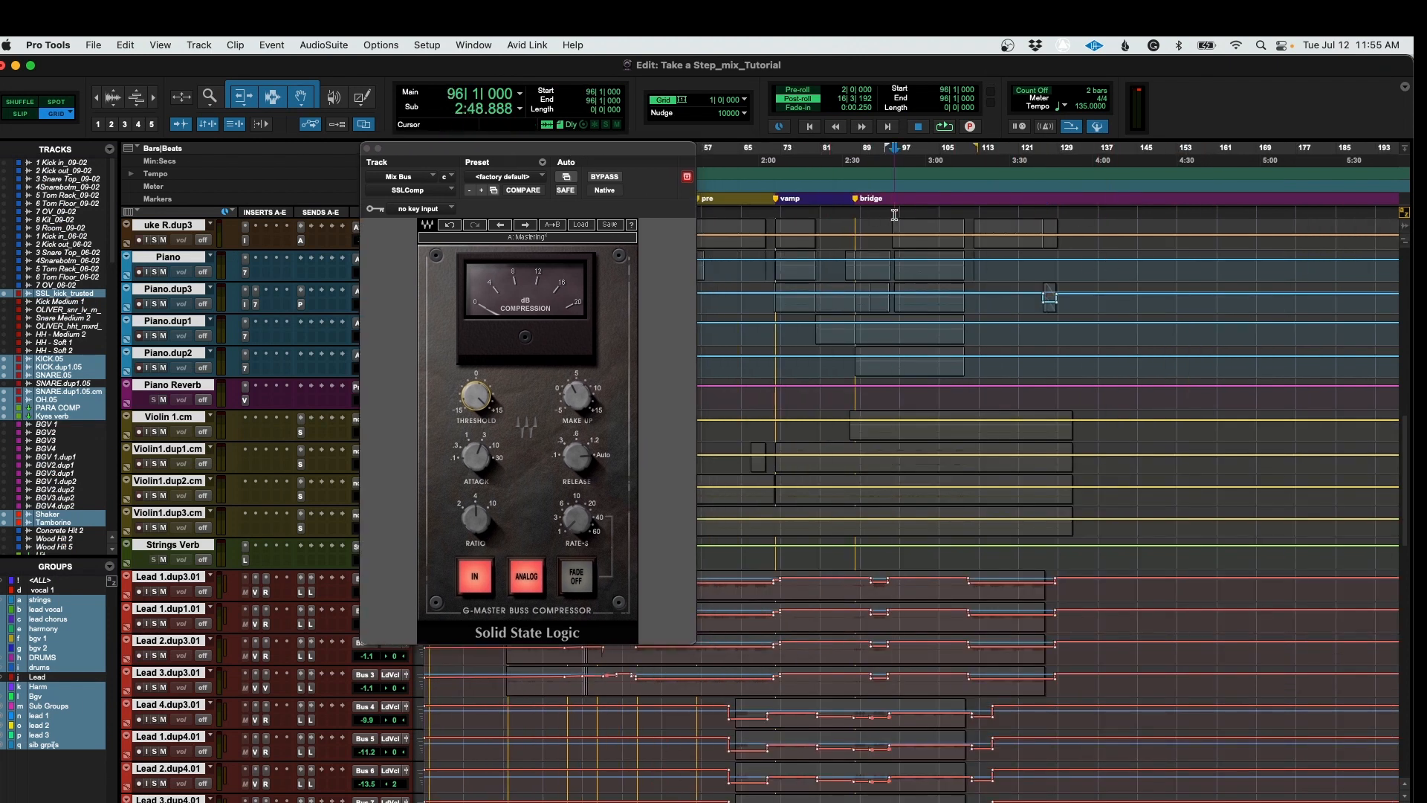
{"action": "left_click", "coordinate": [964, 215]}
{"action": "key", "text": "space"}
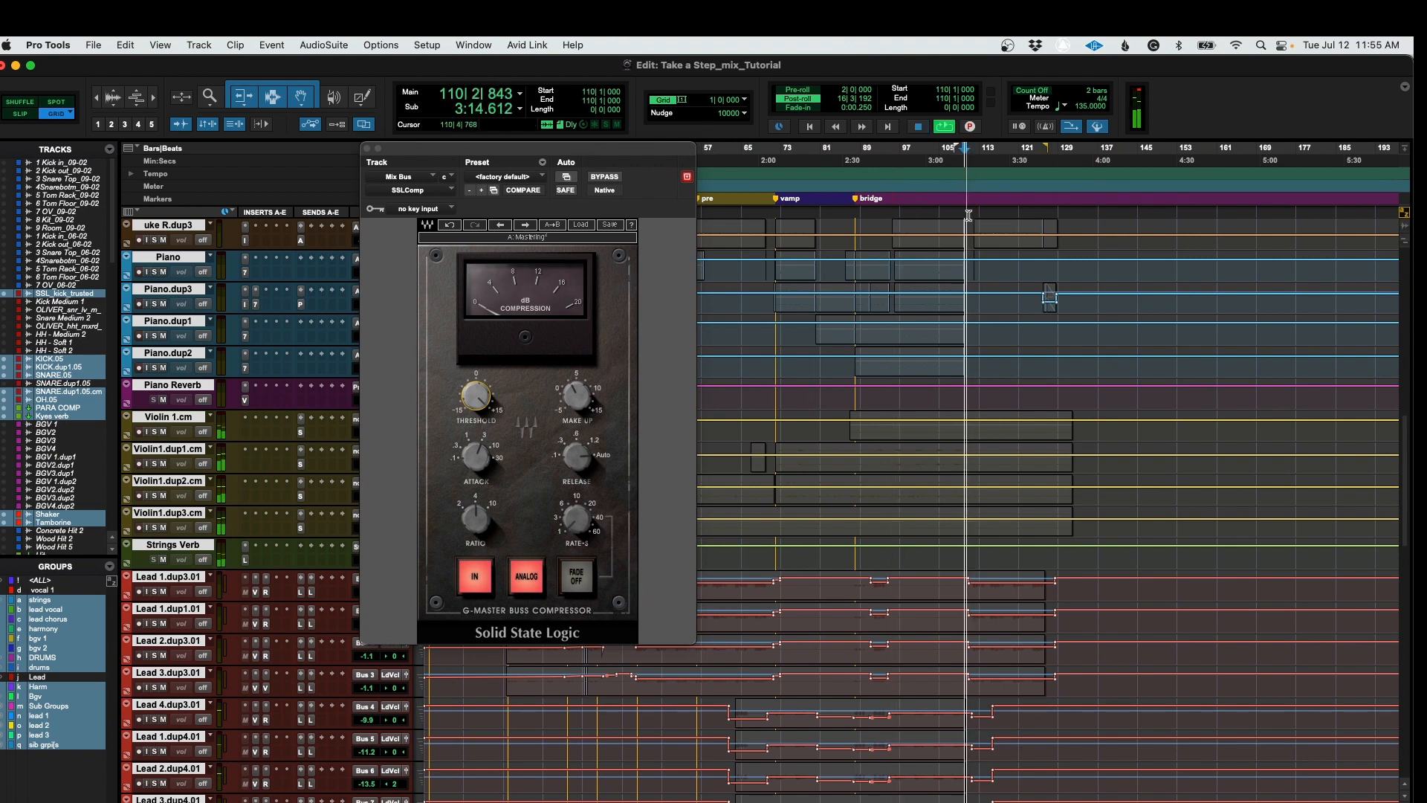
{"action": "key", "text": "space"}
{"action": "left_click", "coordinate": [978, 215]}
{"action": "key", "text": "space"}
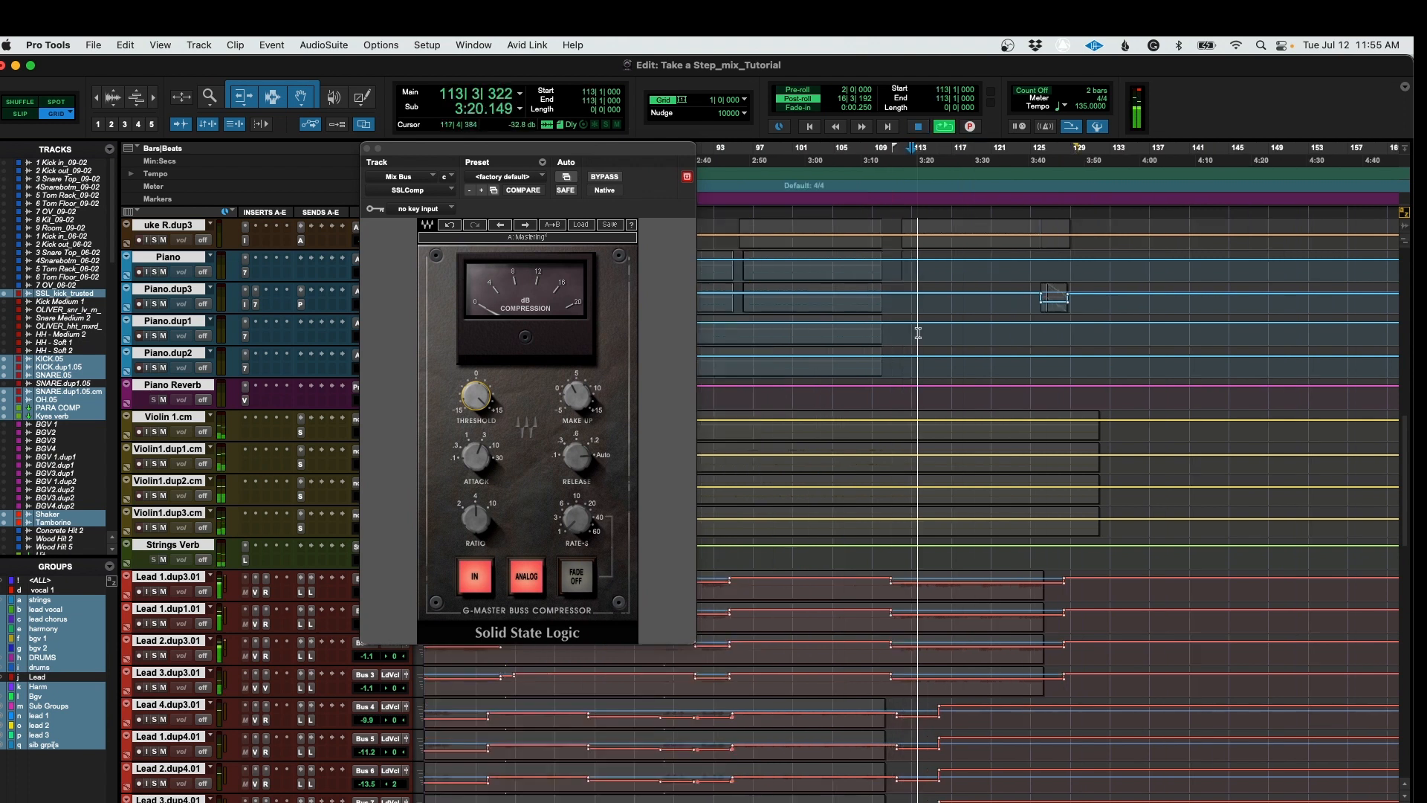
{"action": "key", "text": "space"}
Step: Place the playback start at bar 96 in the bridge and play the section while watching the compressor
{"action": "key", "text": "r"}
{"action": "left_click", "coordinate": [827, 215]}
{"action": "key", "text": "space"}
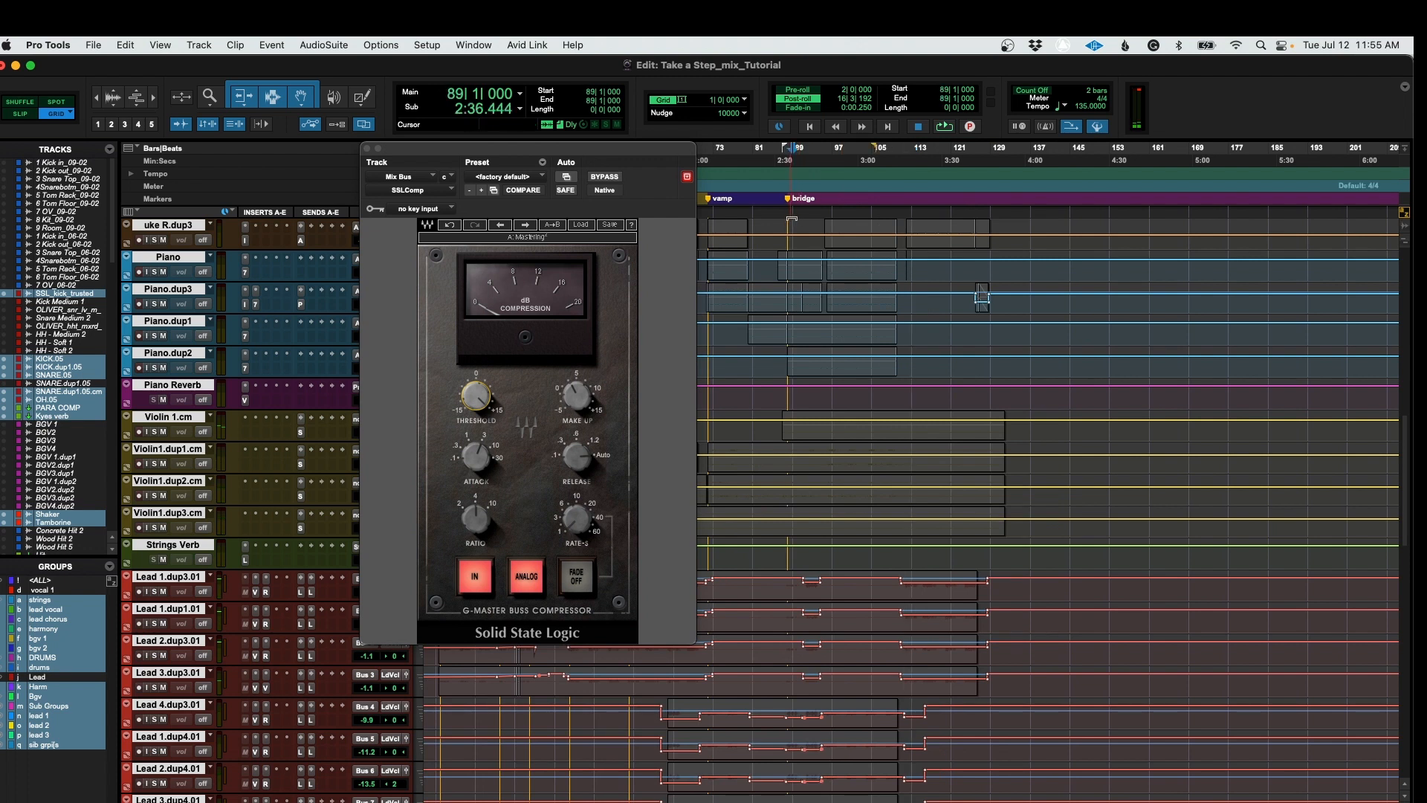
{"action": "key", "text": "space"}
{"action": "key", "text": "space"}
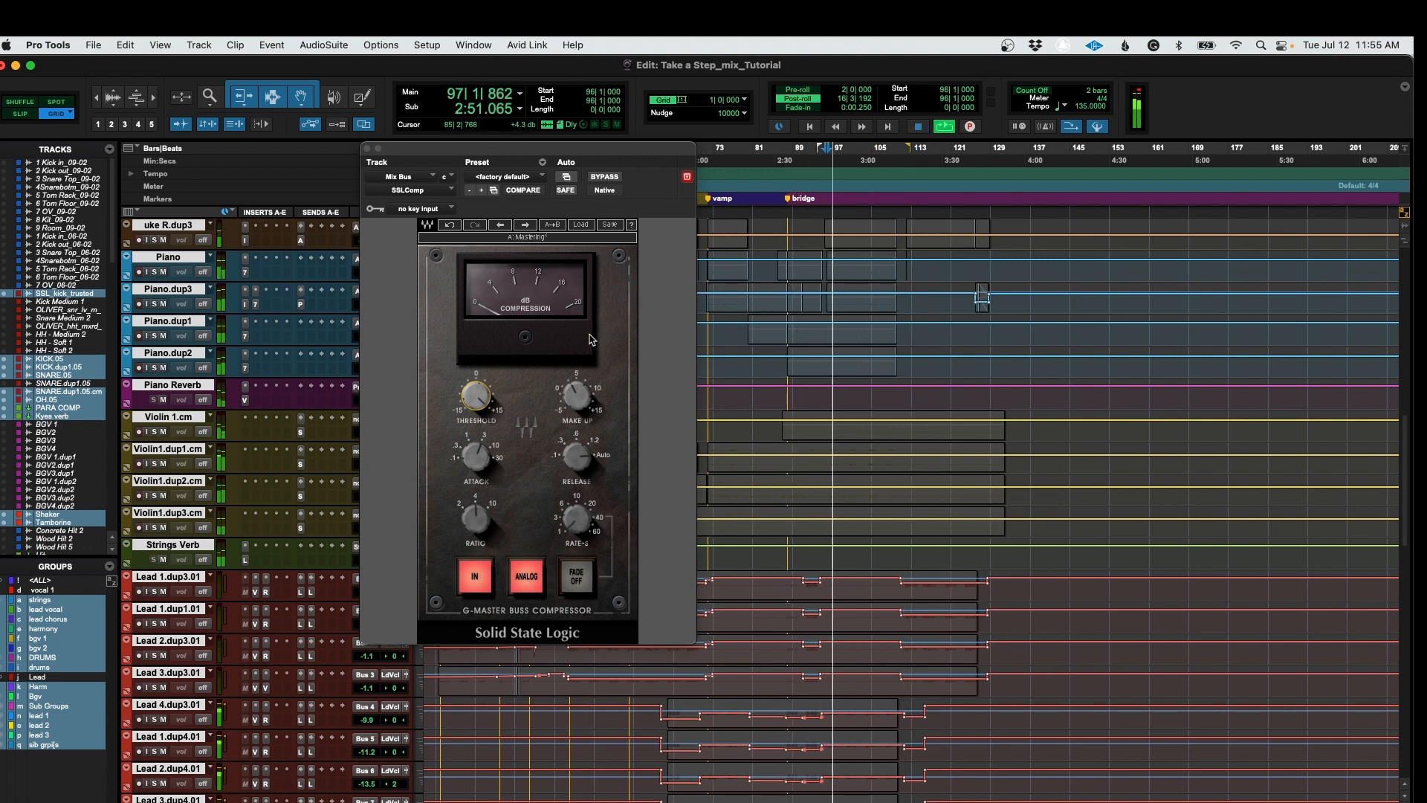
{"action": "key", "text": "space"}
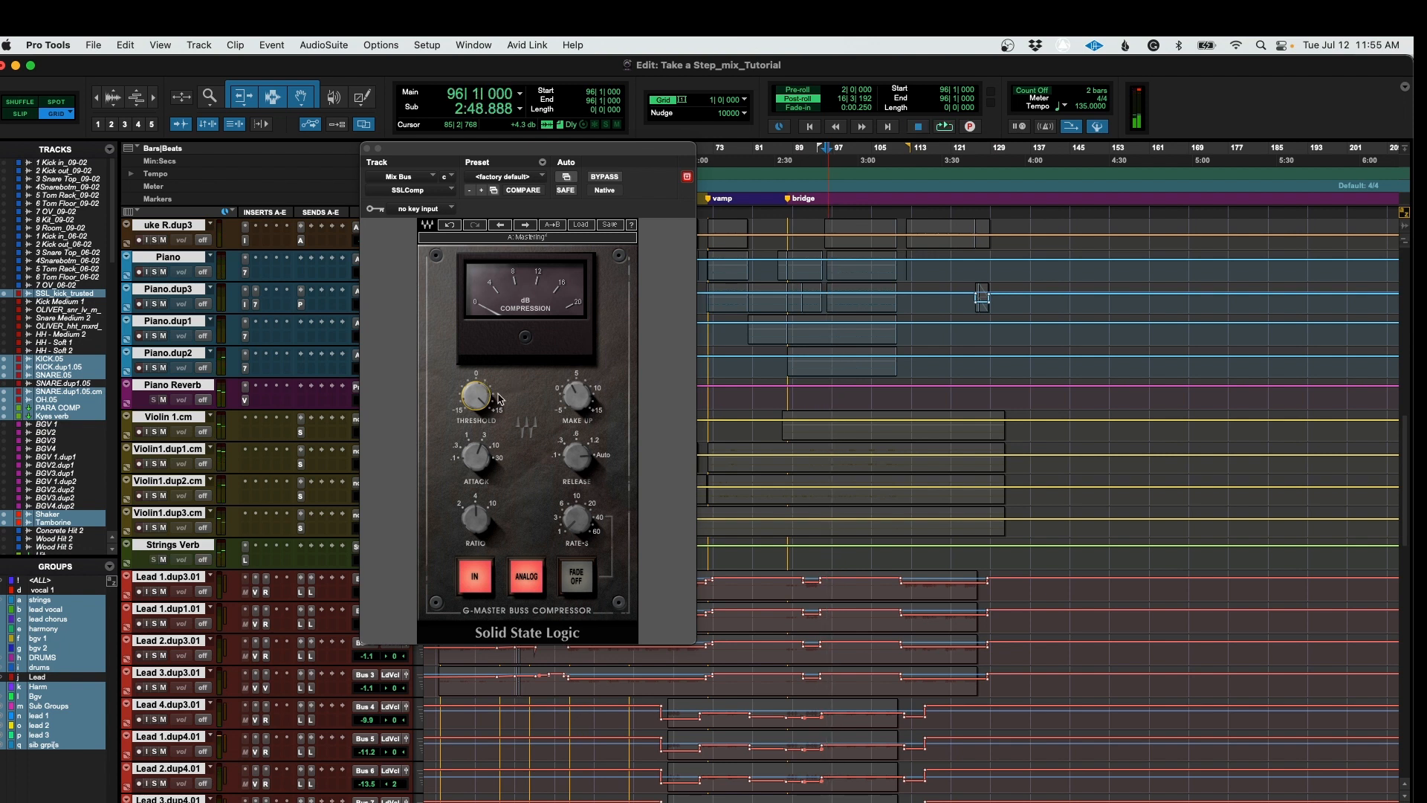
Step: Lower the SSLComp make-up gain and set its threshold to about 12.2 dB while playing from bar 96
{"action": "left_click_drag", "start_coordinate": [576, 394], "coordinate": [576, 407]}
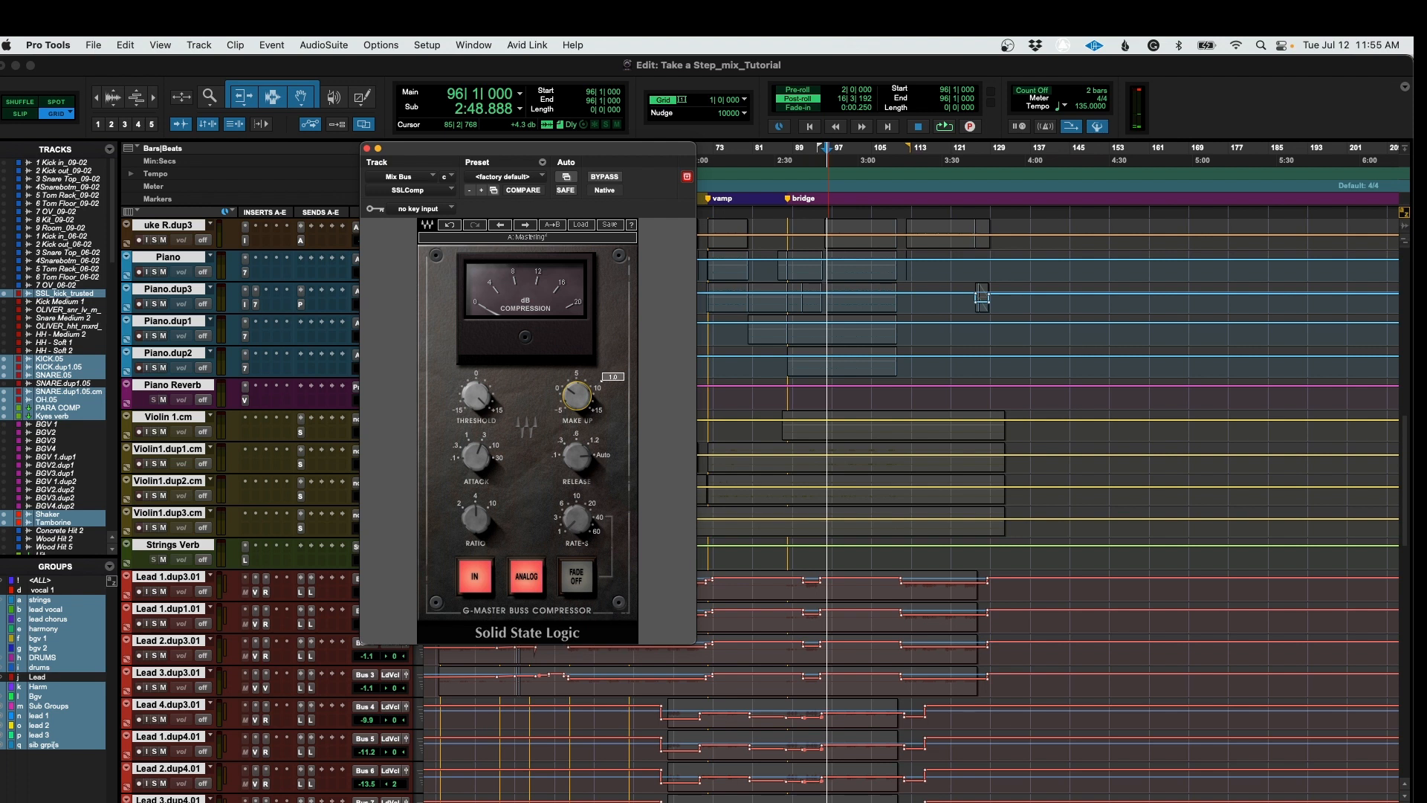
{"action": "key", "text": "space"}
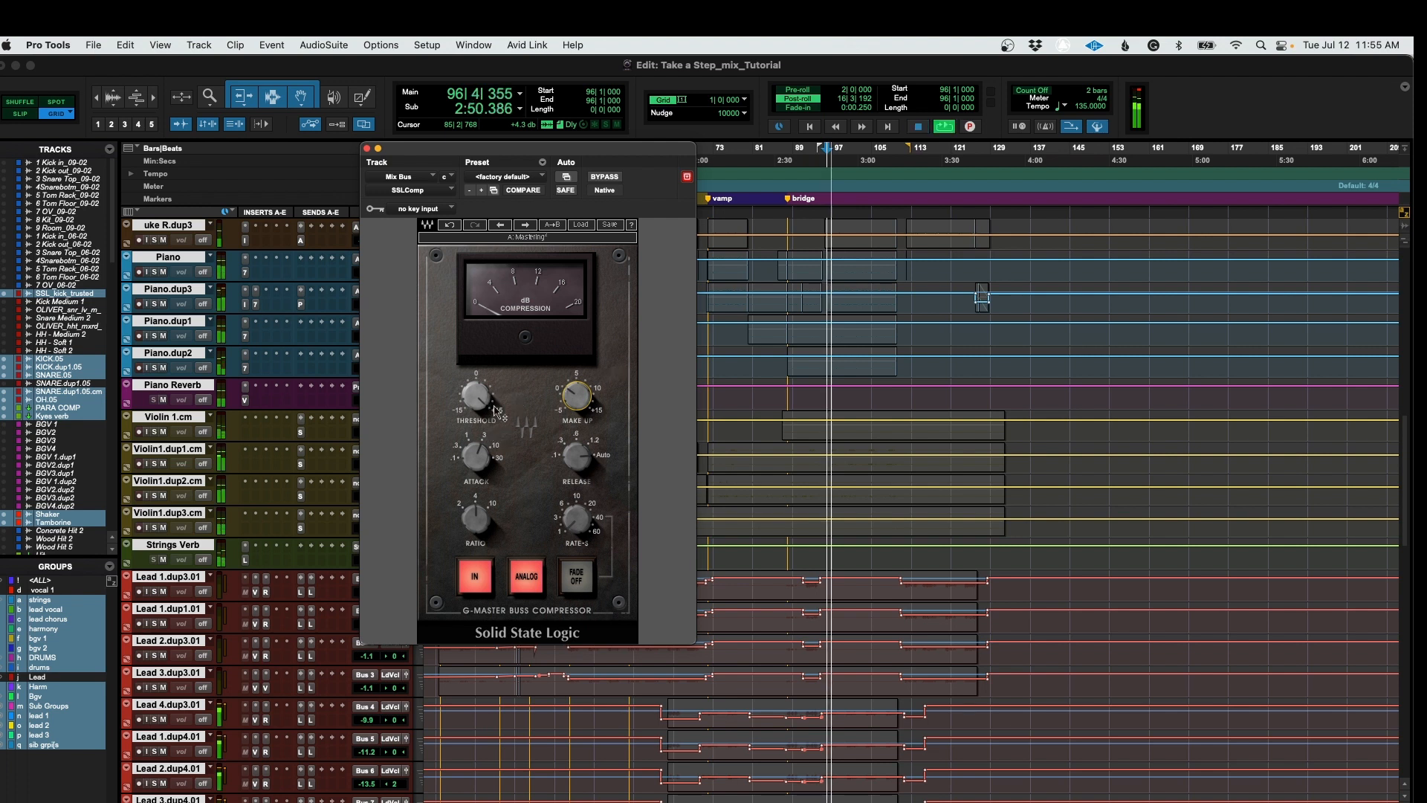
{"action": "left_click_drag", "start_coordinate": [568, 395], "coordinate": [568, 407]}
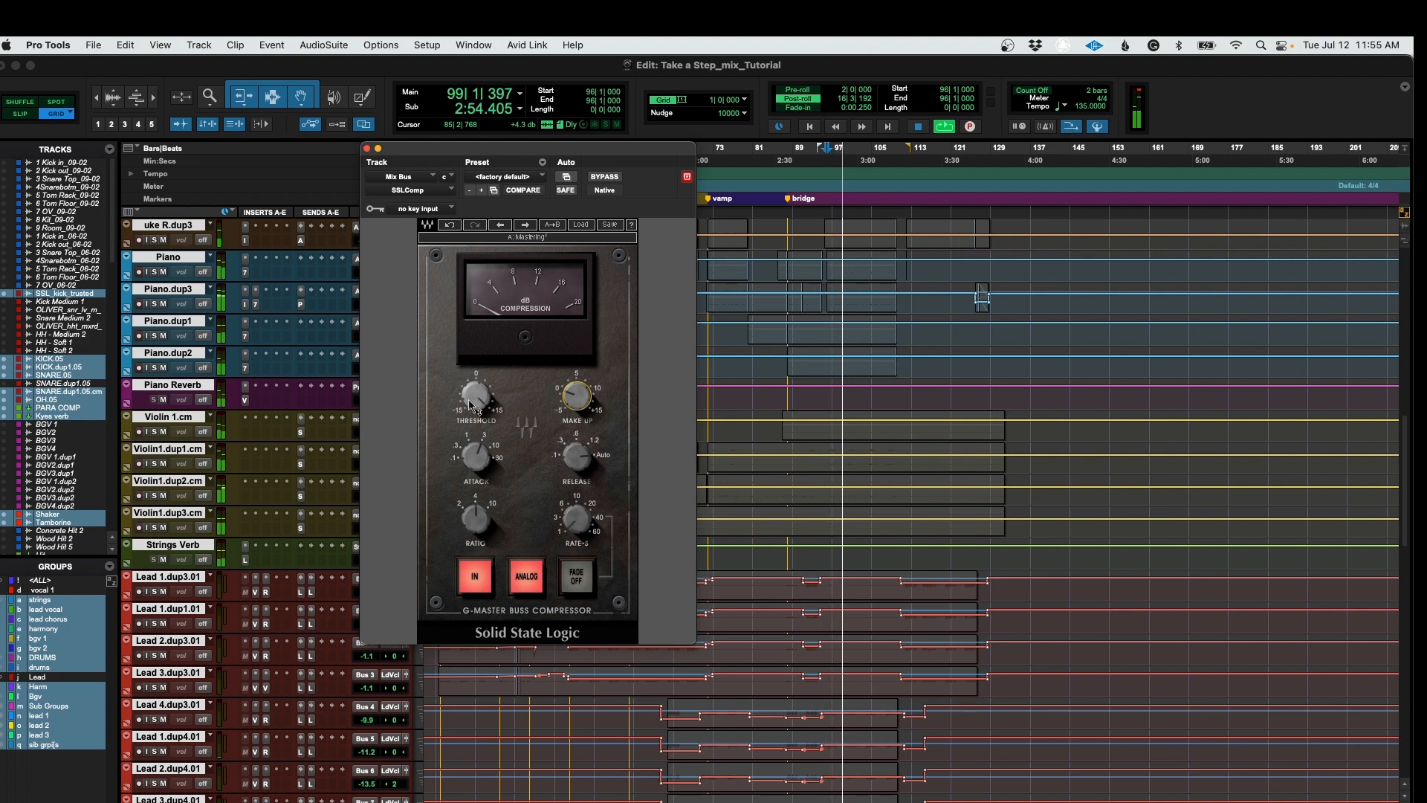
{"action": "left_click_drag", "start_coordinate": [477, 395], "coordinate": [470, 399]}
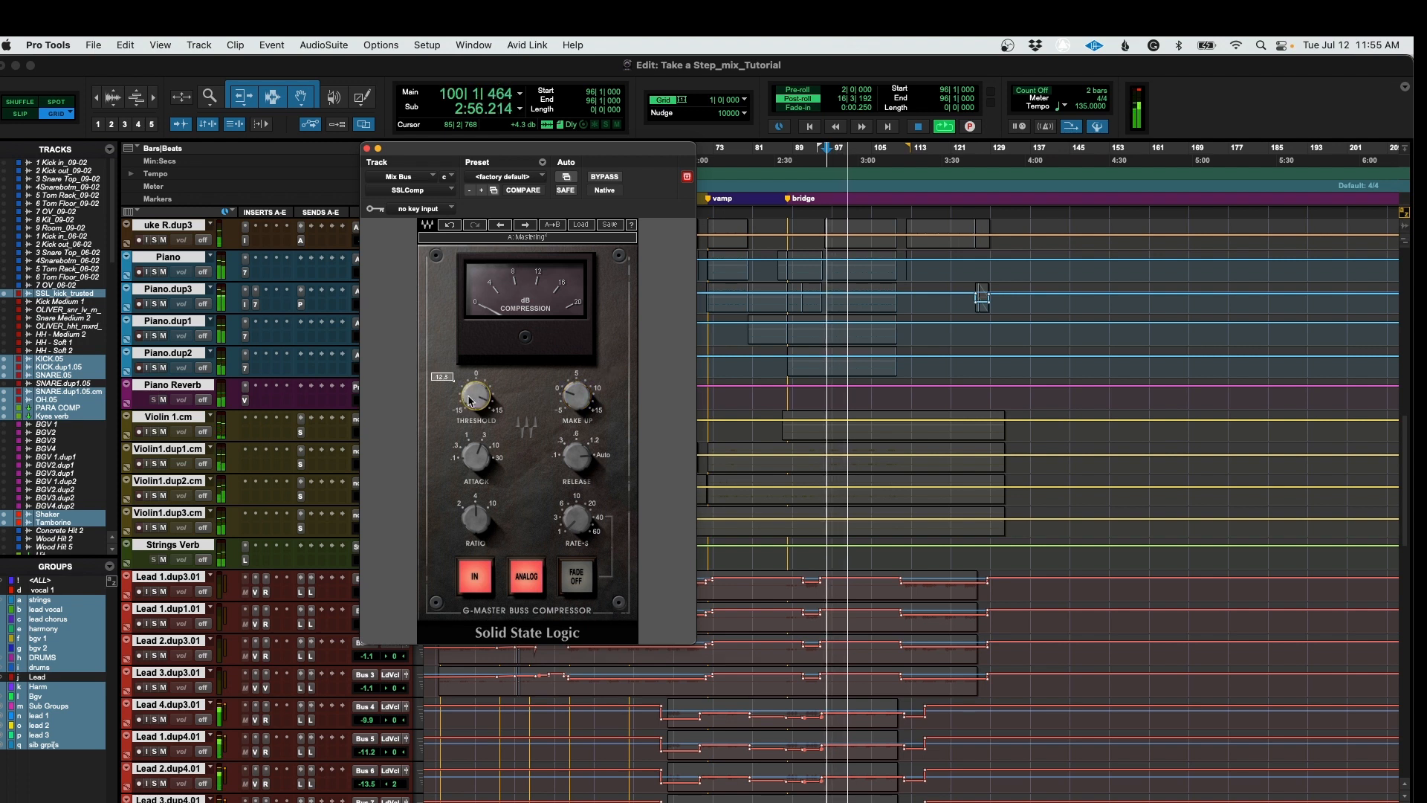
Step: Lower the SSLComp threshold further in small moves during playback until it compresses lightly, and check which factory preset is loaded
{"action": "key", "text": "space"}
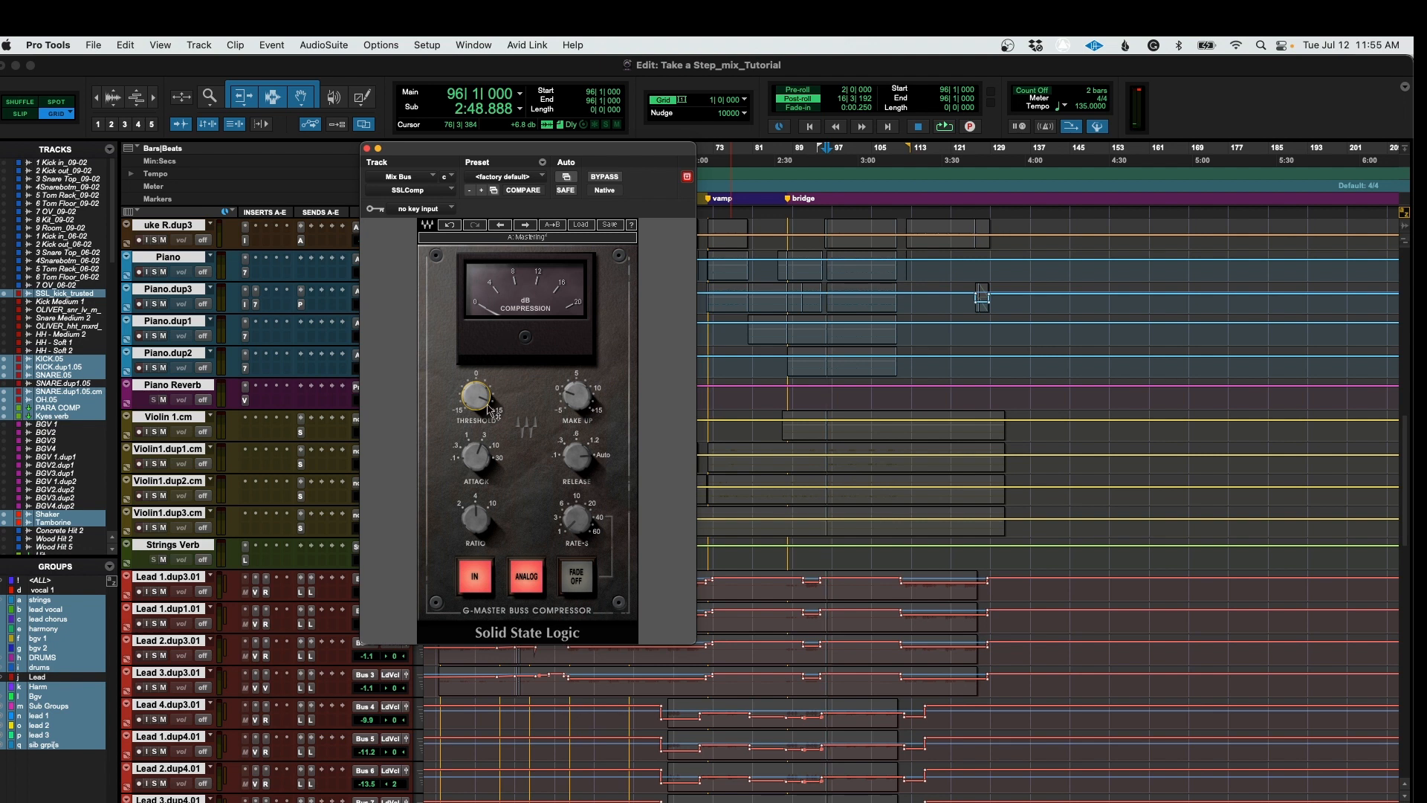
{"action": "left_click_drag", "start_coordinate": [484, 398], "coordinate": [480, 399]}
{"action": "key", "text": "space"}
{"action": "left_click_drag", "start_coordinate": [485, 394], "coordinate": [485, 405]}
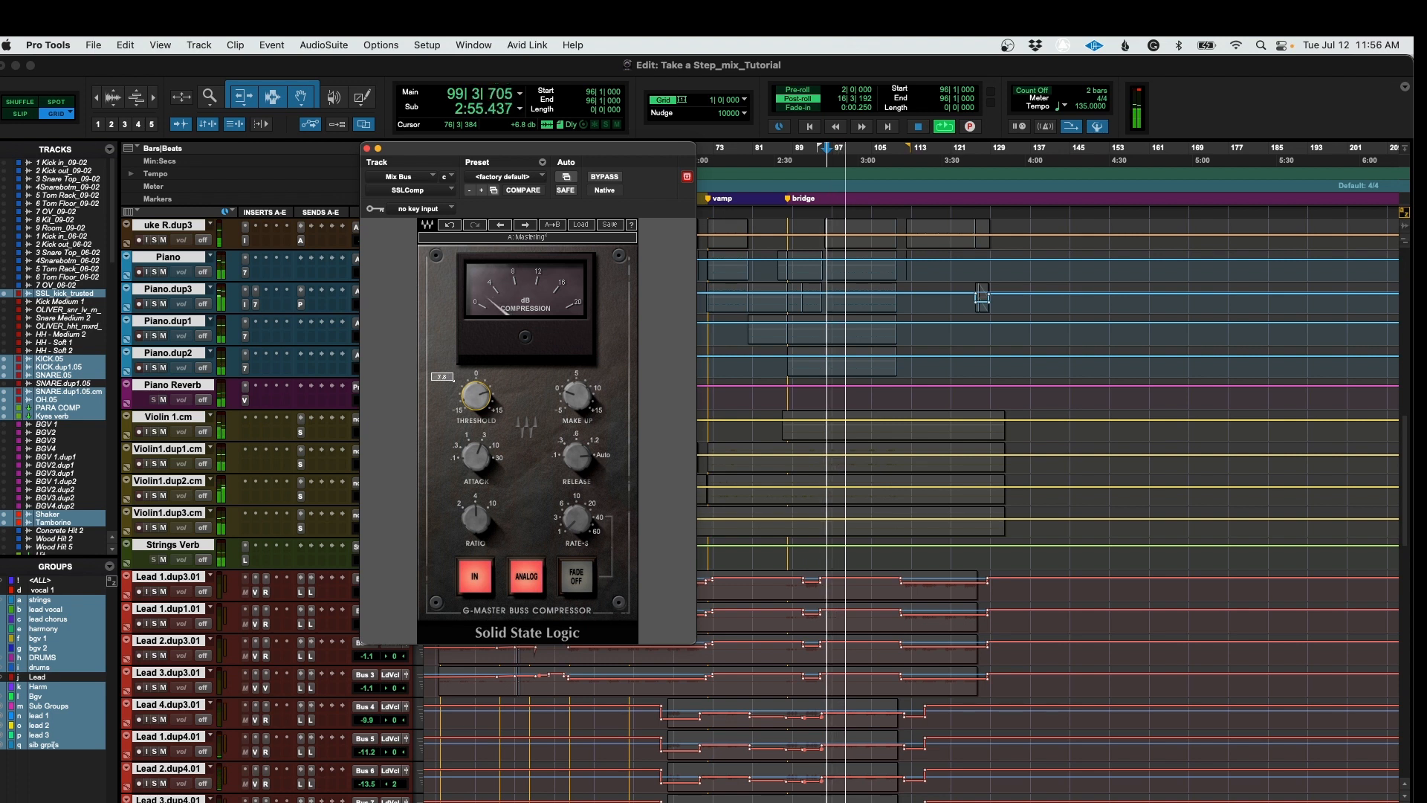
{"action": "left_click_drag", "start_coordinate": [485, 408], "coordinate": [484, 409]}
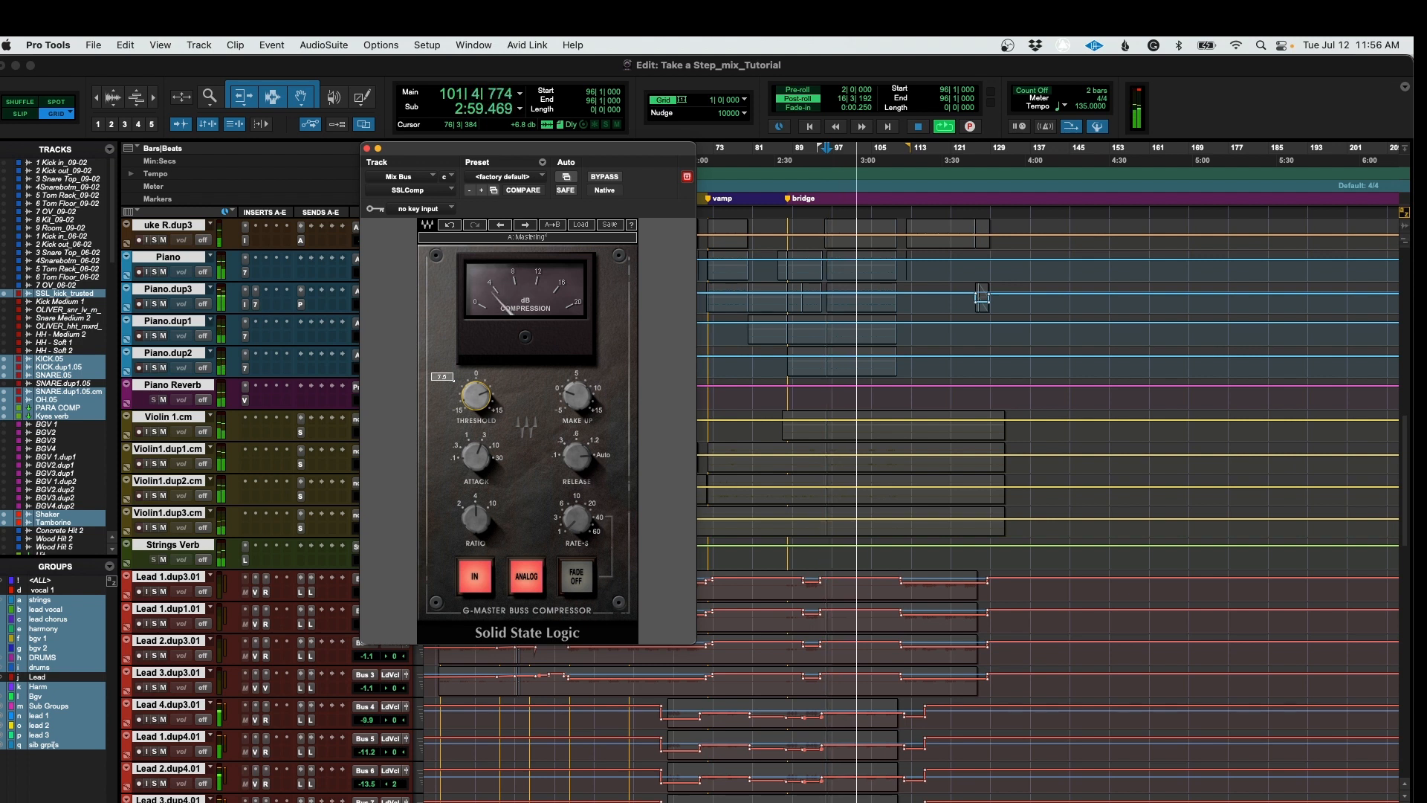
{"action": "left_click", "coordinate": [581, 225]}
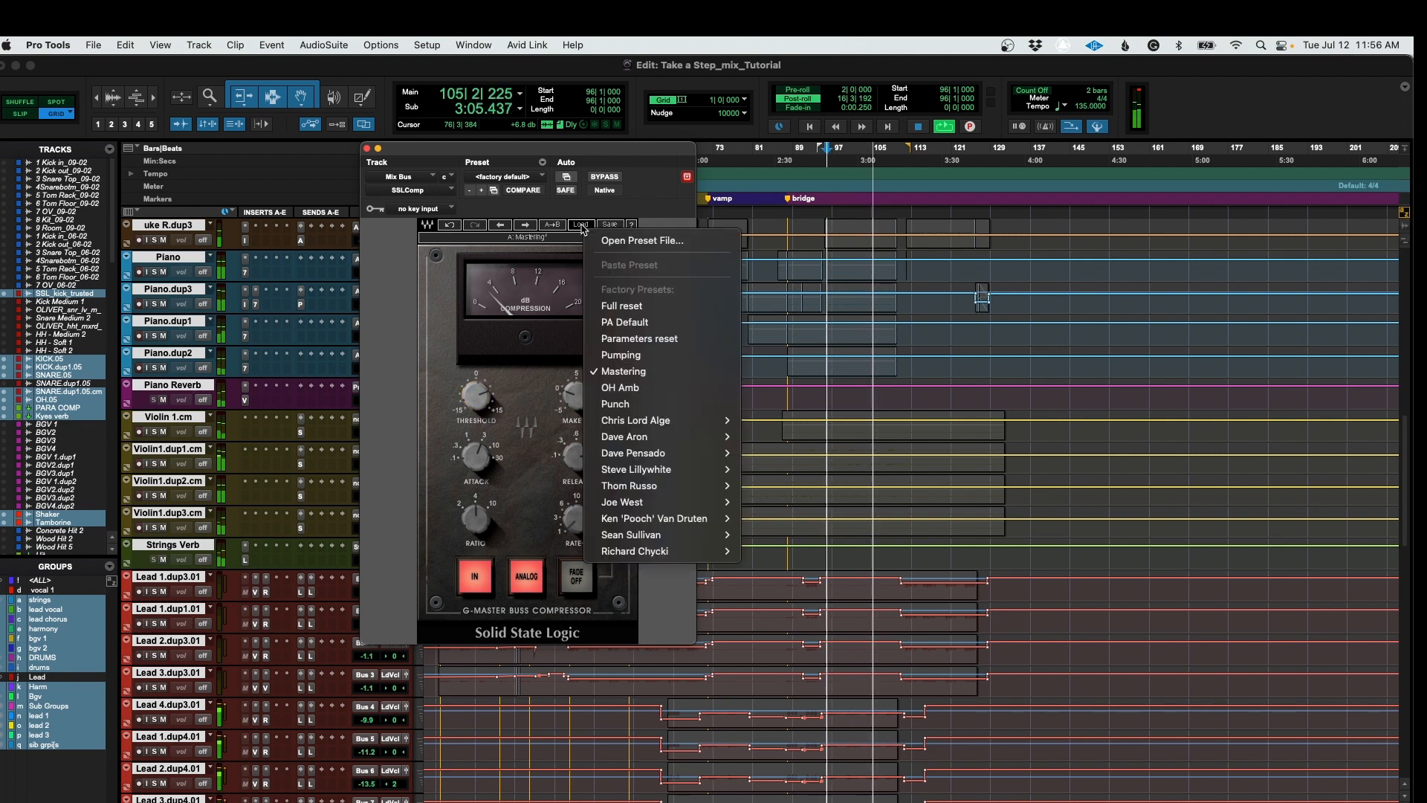
{"action": "left_click", "coordinate": [582, 229]}
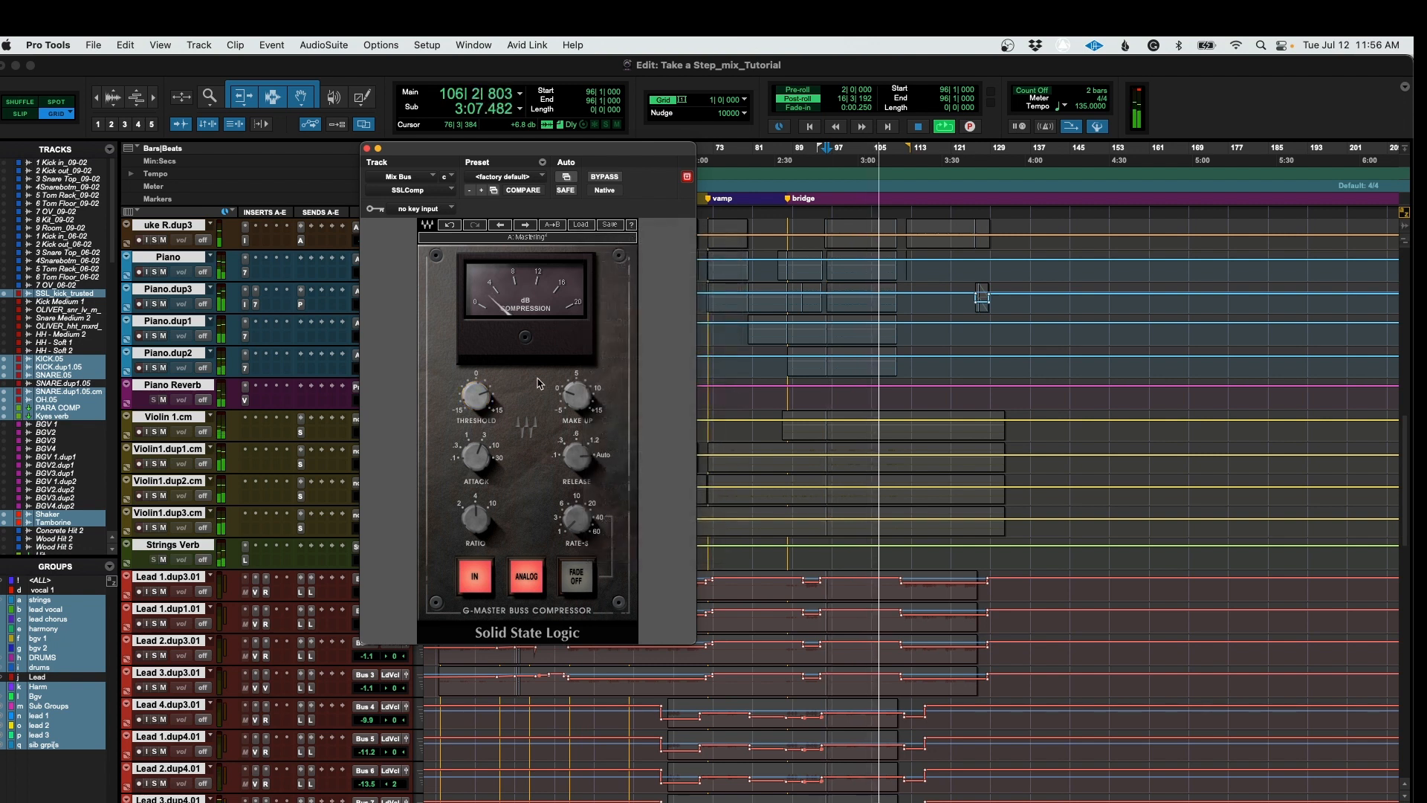
Step: Compare the bridge with SSLComp bypassed and active on the Mix Bus, and stop playback
{"action": "left_click", "coordinate": [603, 178]}
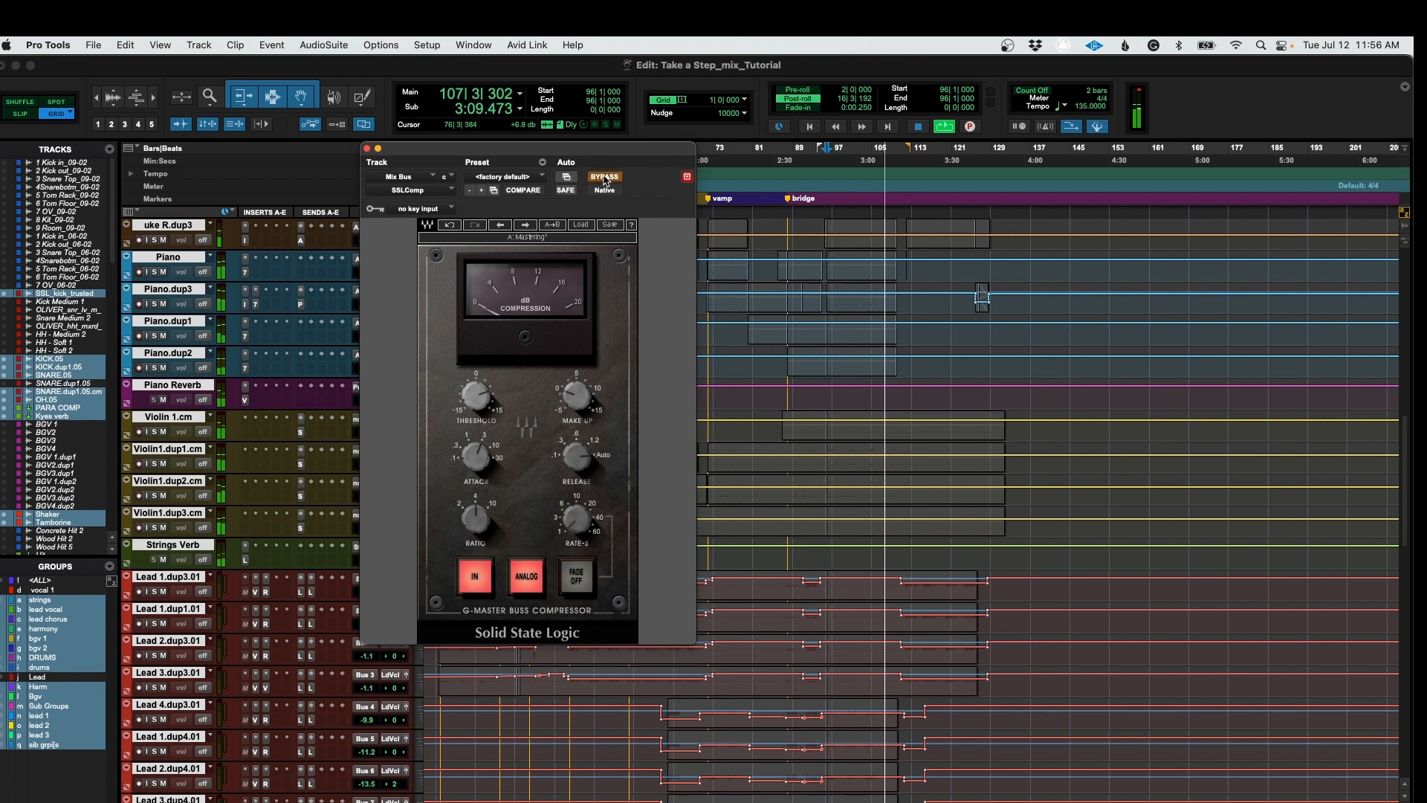
{"action": "left_click", "coordinate": [604, 177]}
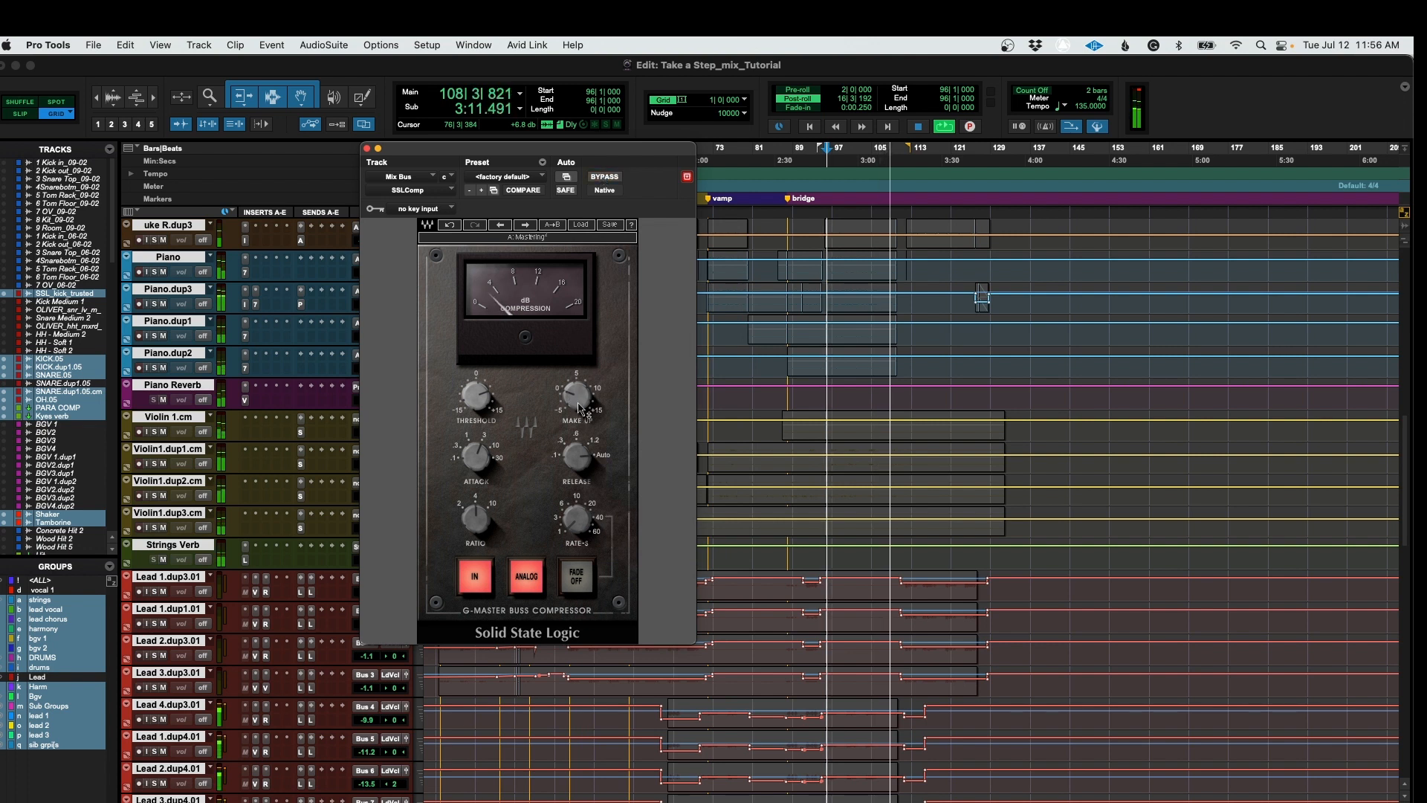
{"action": "mouse_move", "coordinate": [580, 406]}
{"action": "key", "text": "space"}
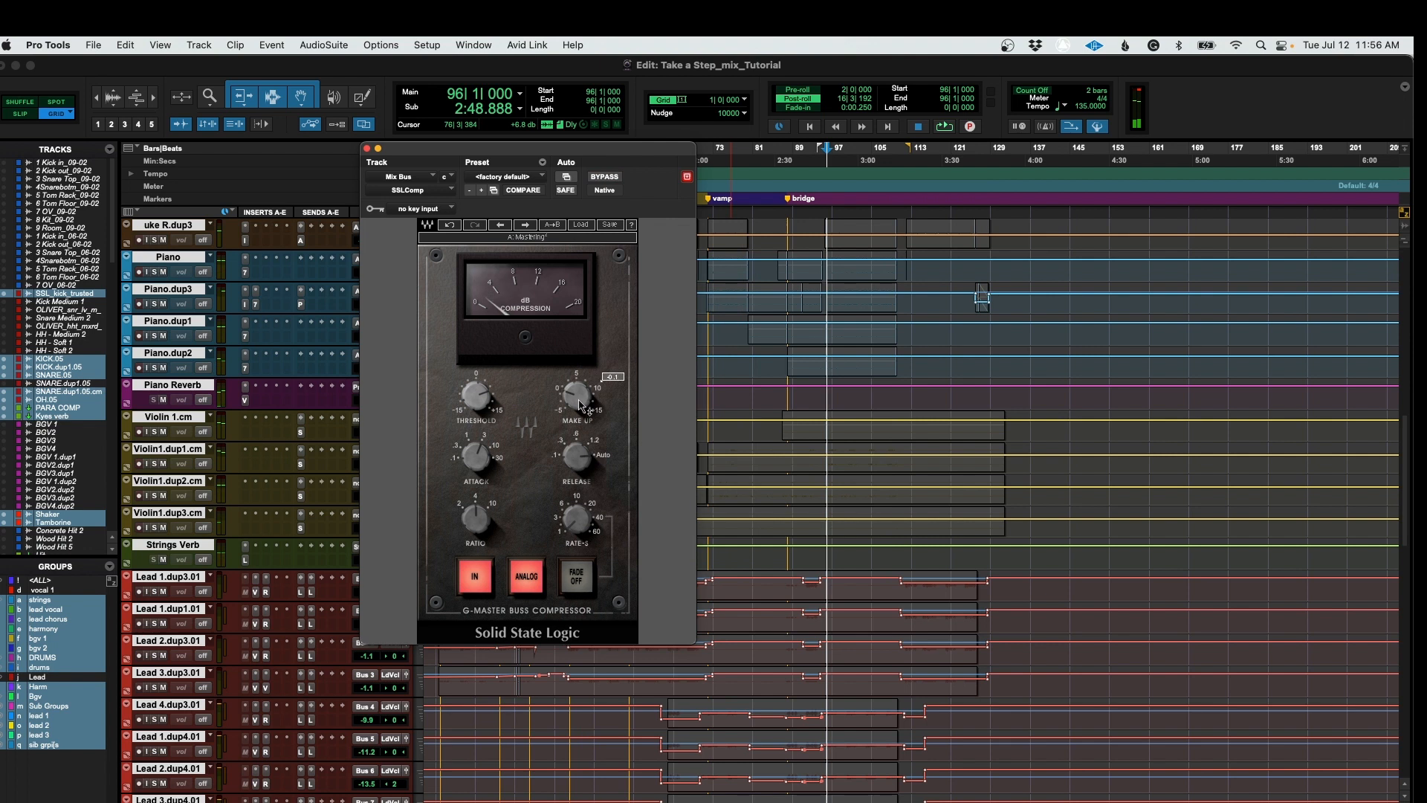
Step: Raise the SSLComp make-up gain slightly and restart playback from bar 96
{"action": "left_click_drag", "start_coordinate": [579, 403], "coordinate": [579, 392]}
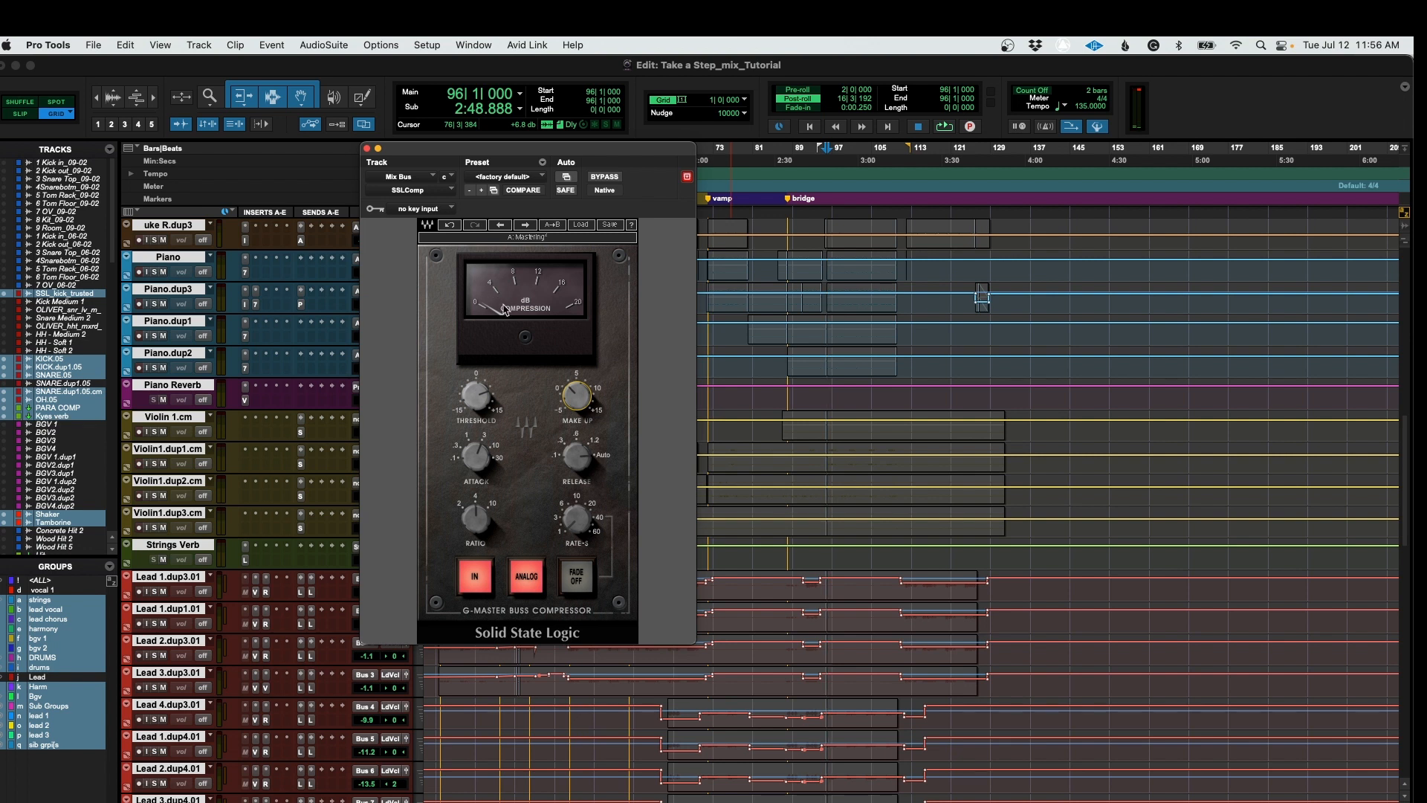
{"action": "left_click_drag", "start_coordinate": [580, 394], "coordinate": [580, 388]}
{"action": "key", "text": "space"}
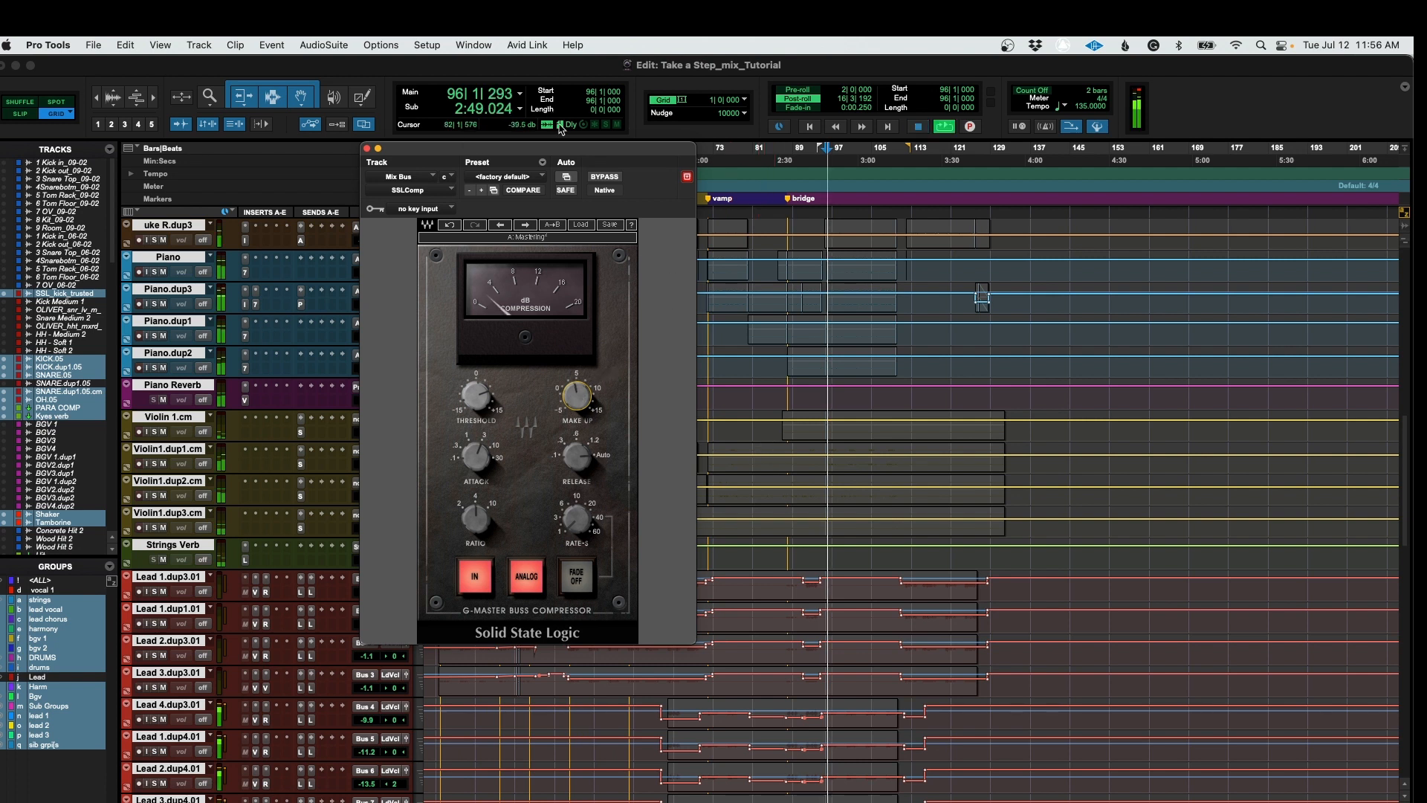
Step: Compare SSLComp bypassed and active again with the new make-up gain, close its window and stop playback
{"action": "left_click", "coordinate": [615, 180]}
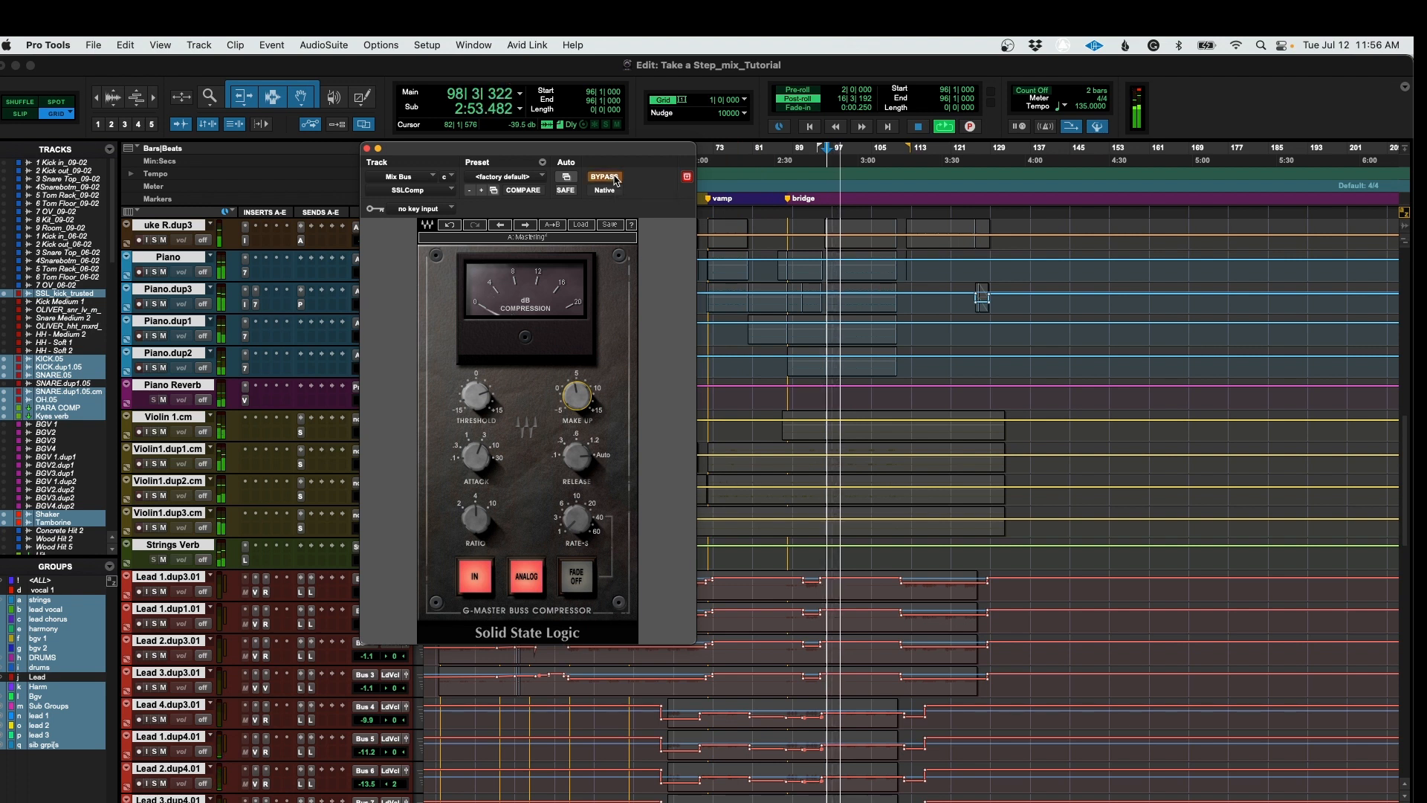
{"action": "left_click", "coordinate": [606, 177]}
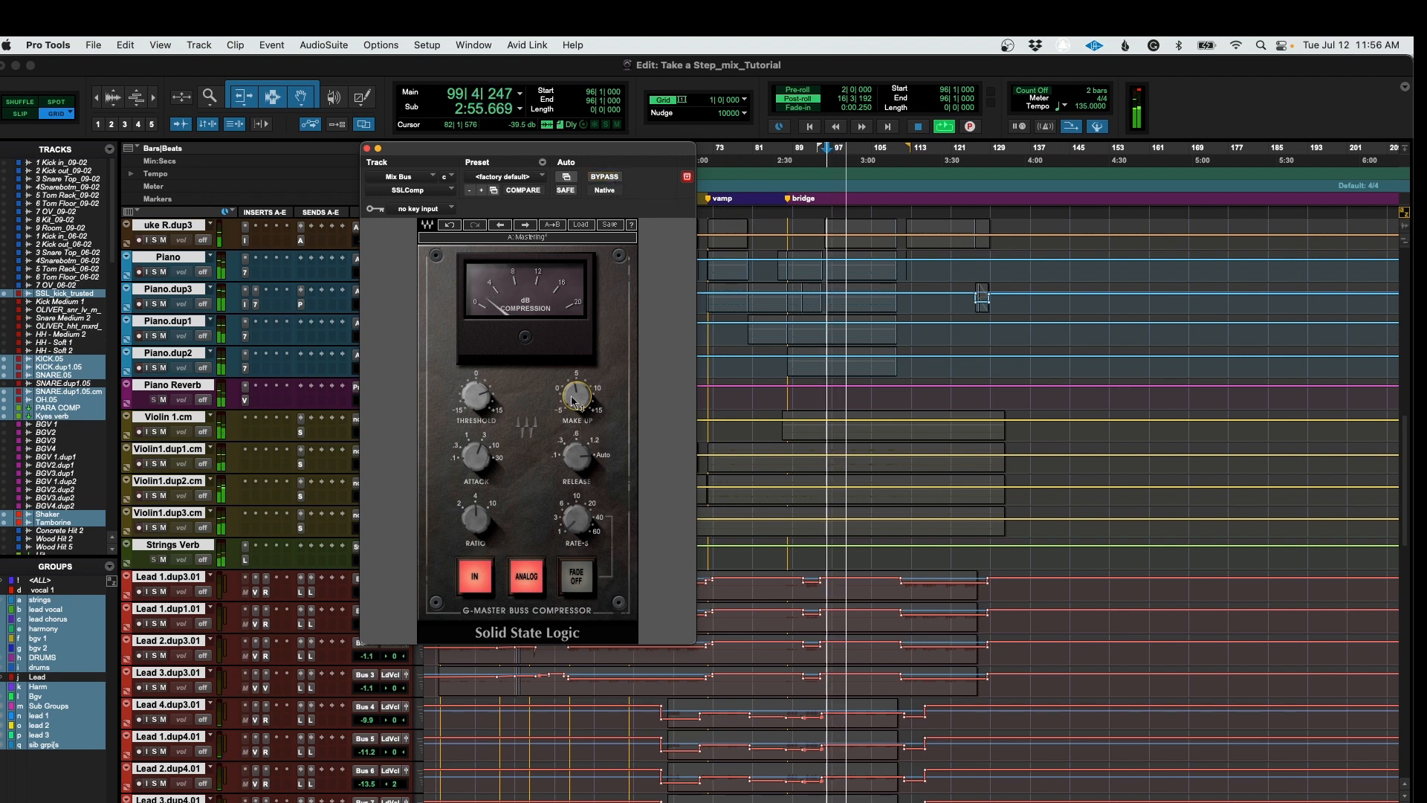
{"action": "left_click", "coordinate": [606, 178]}
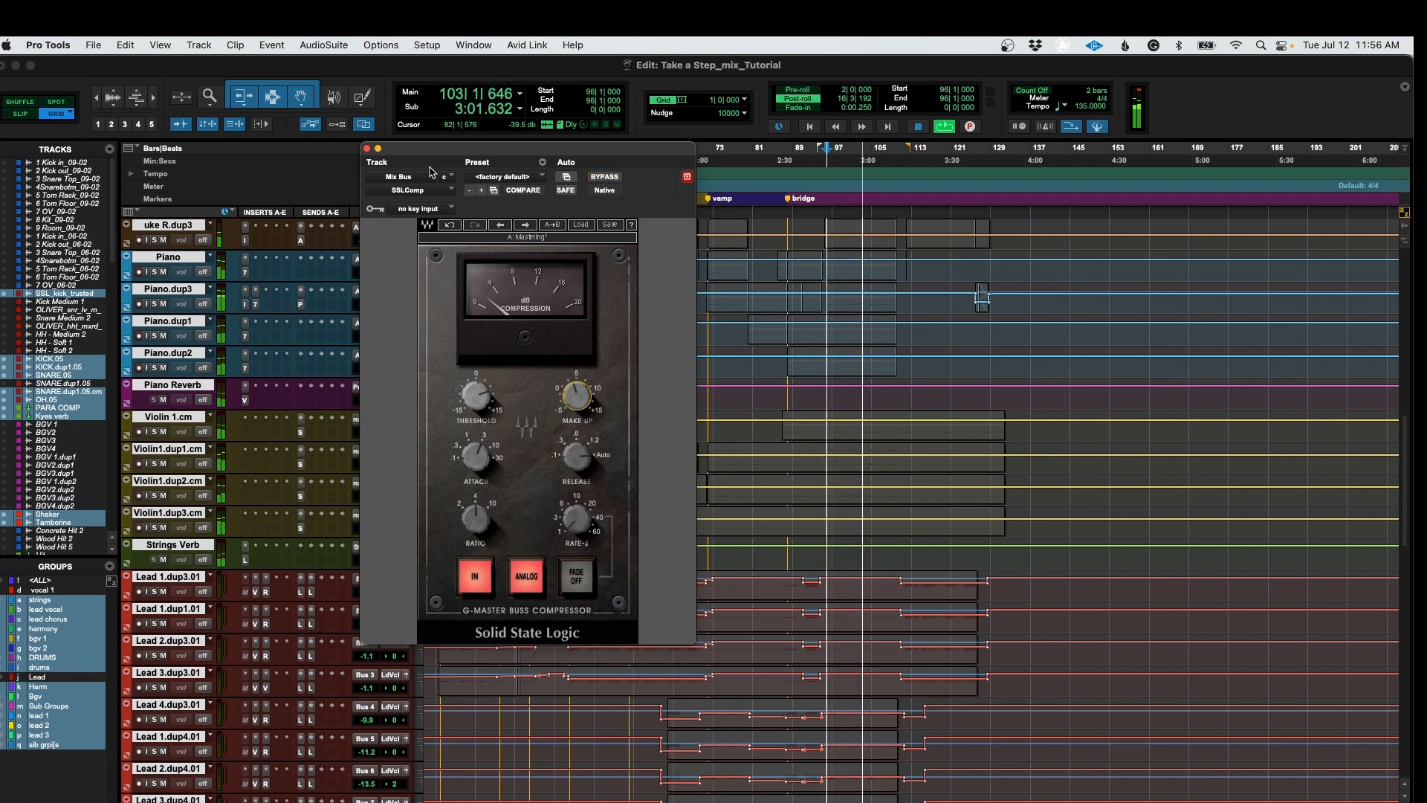
{"action": "key", "text": "super+w"}
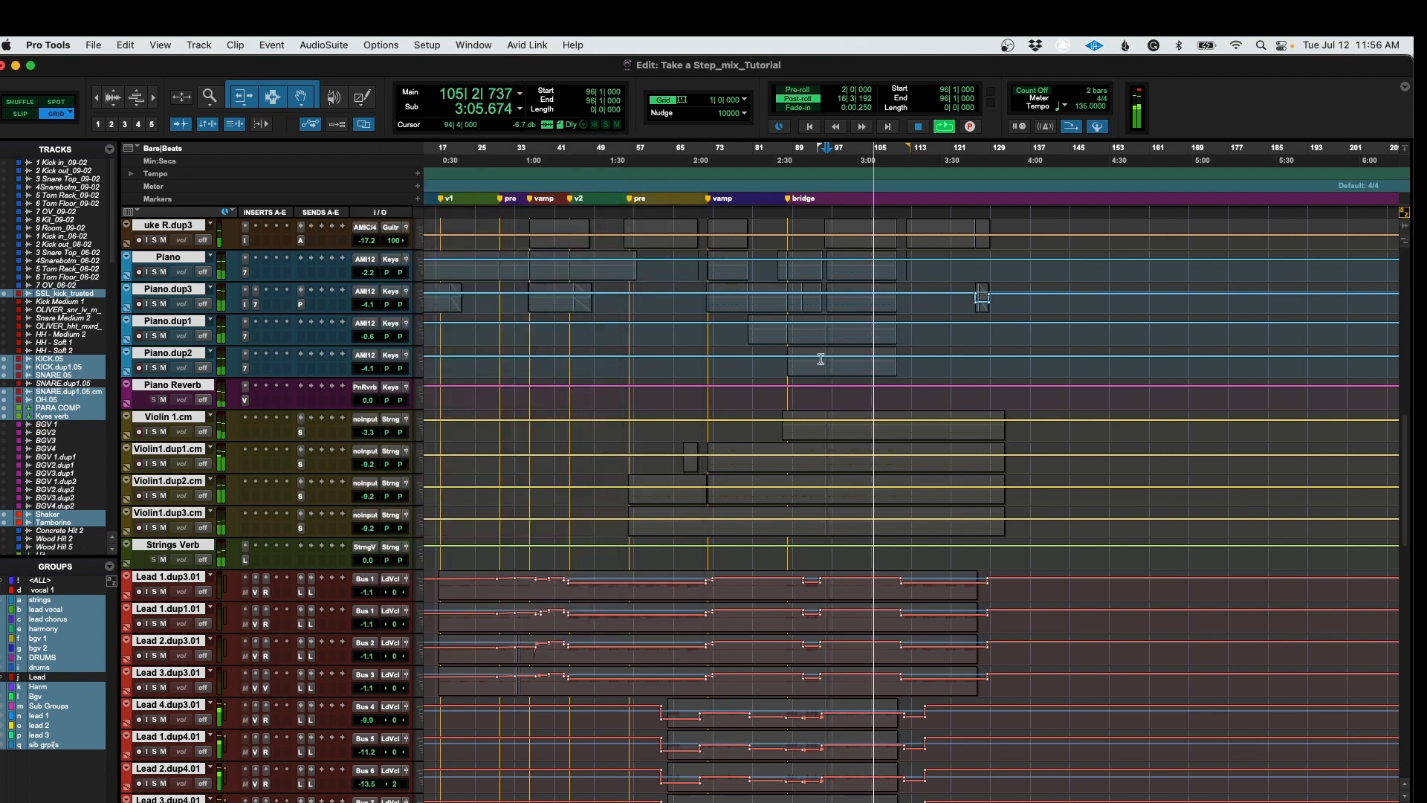
{"action": "key", "text": "space"}
Step: Lower the OH.05 track's send to Aux 1 to -17.4 dB
{"action": "scroll", "coordinate": [567, 377], "scroll_direction": "up", "scroll_amount": 15}
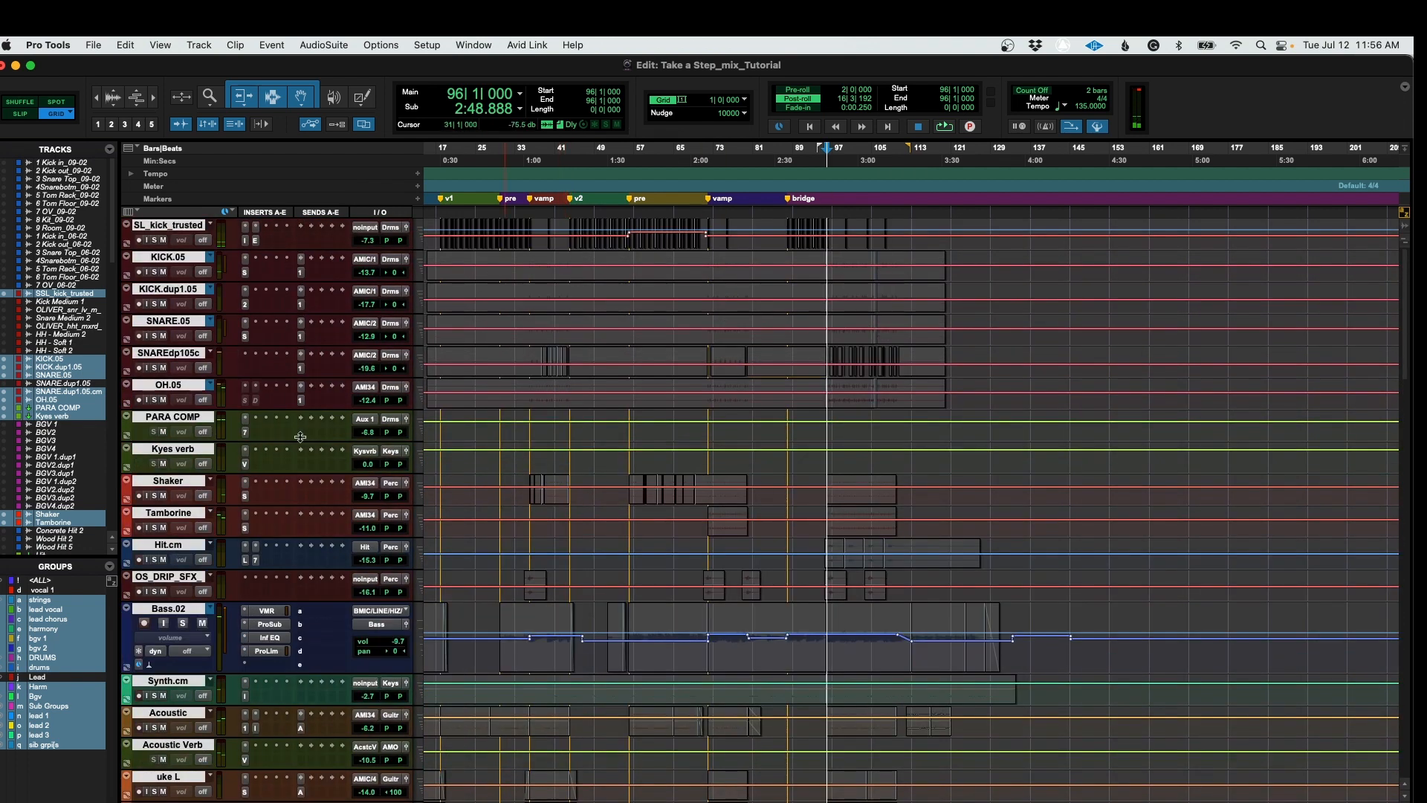
{"action": "left_click", "coordinate": [301, 402]}
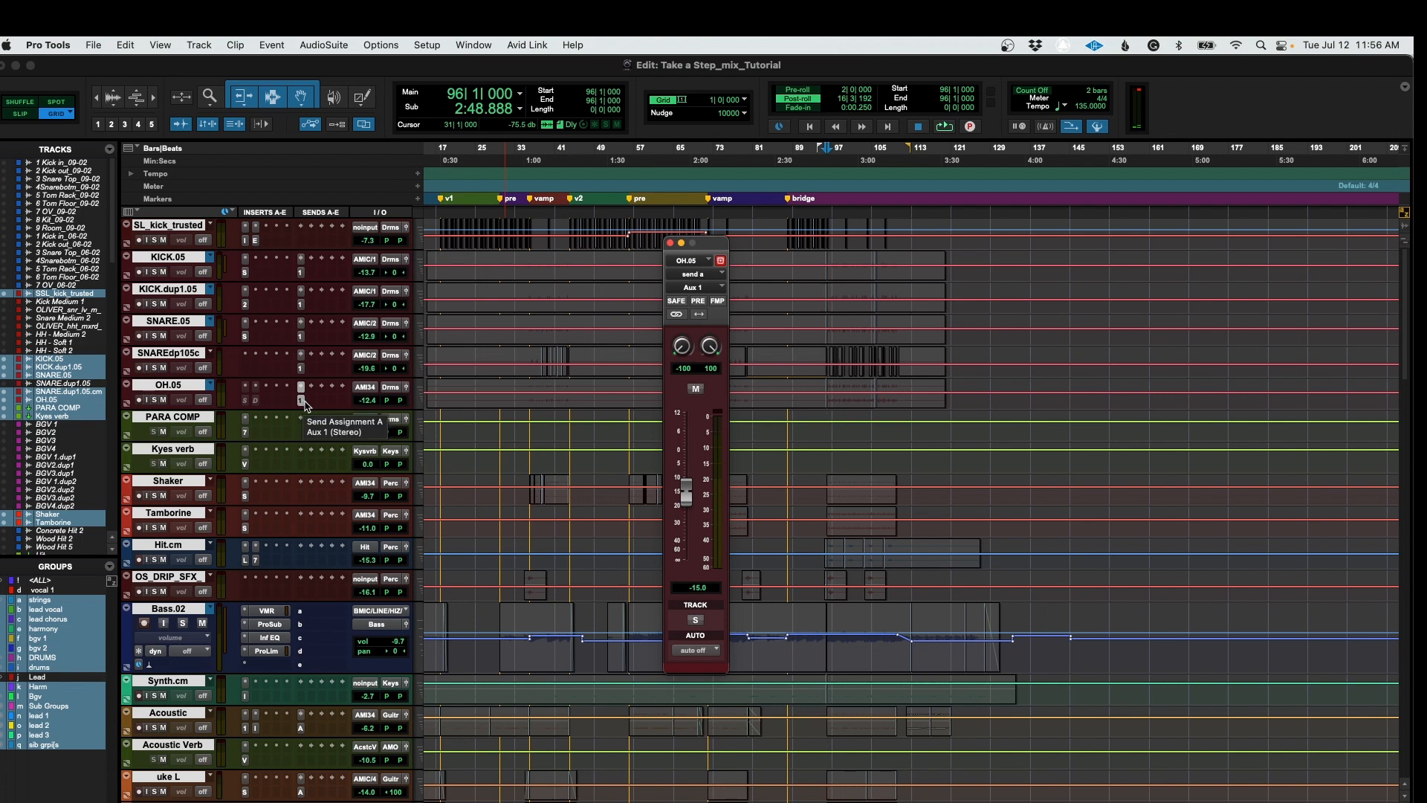
{"action": "left_click_drag", "start_coordinate": [679, 496], "coordinate": [684, 504]}
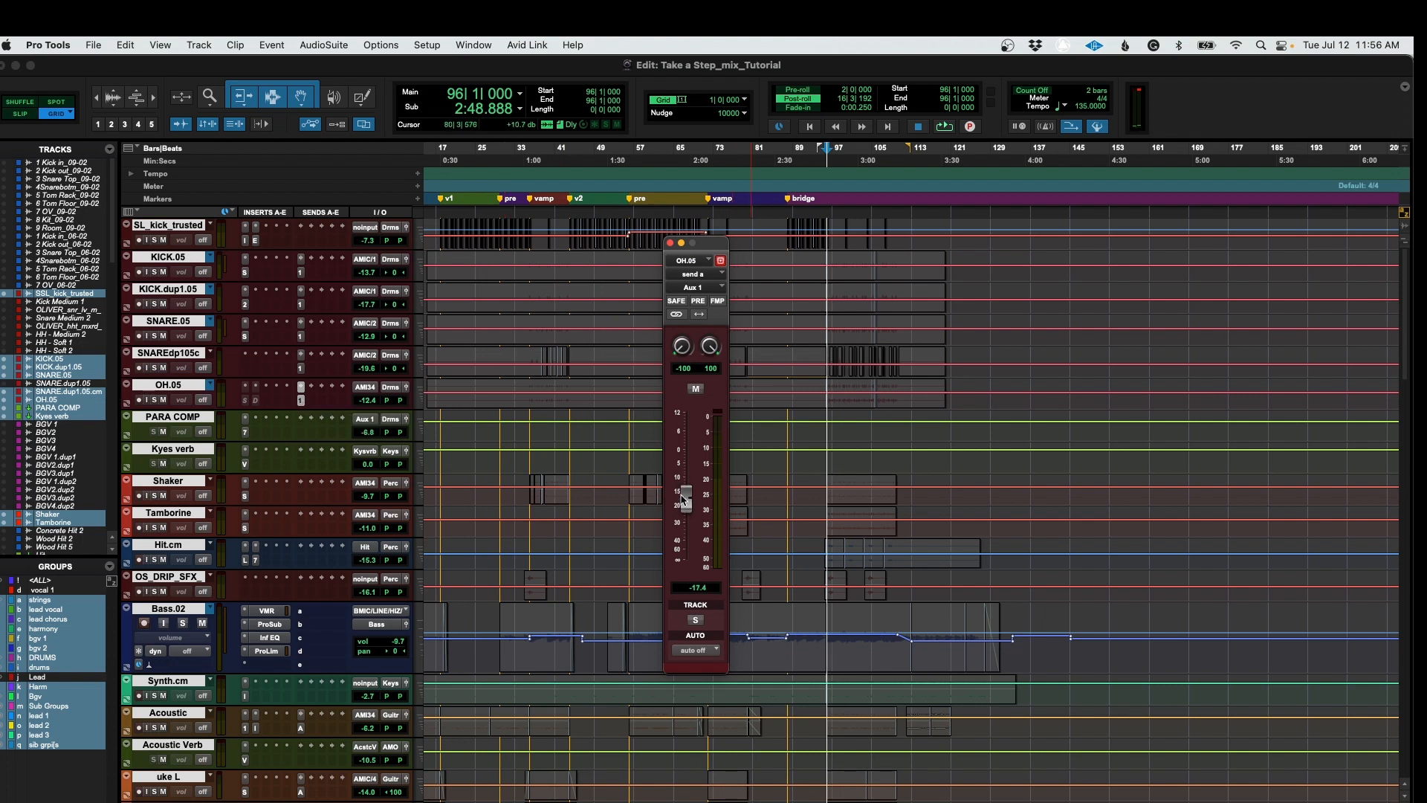
Step: Insert the multichannel SSLEQ after the UAD 1176 on the PARA COMP track
{"action": "left_click", "coordinate": [248, 421]}
{"action": "left_click", "coordinate": [255, 423]}
{"action": "mouse_move", "coordinate": [327, 419]}
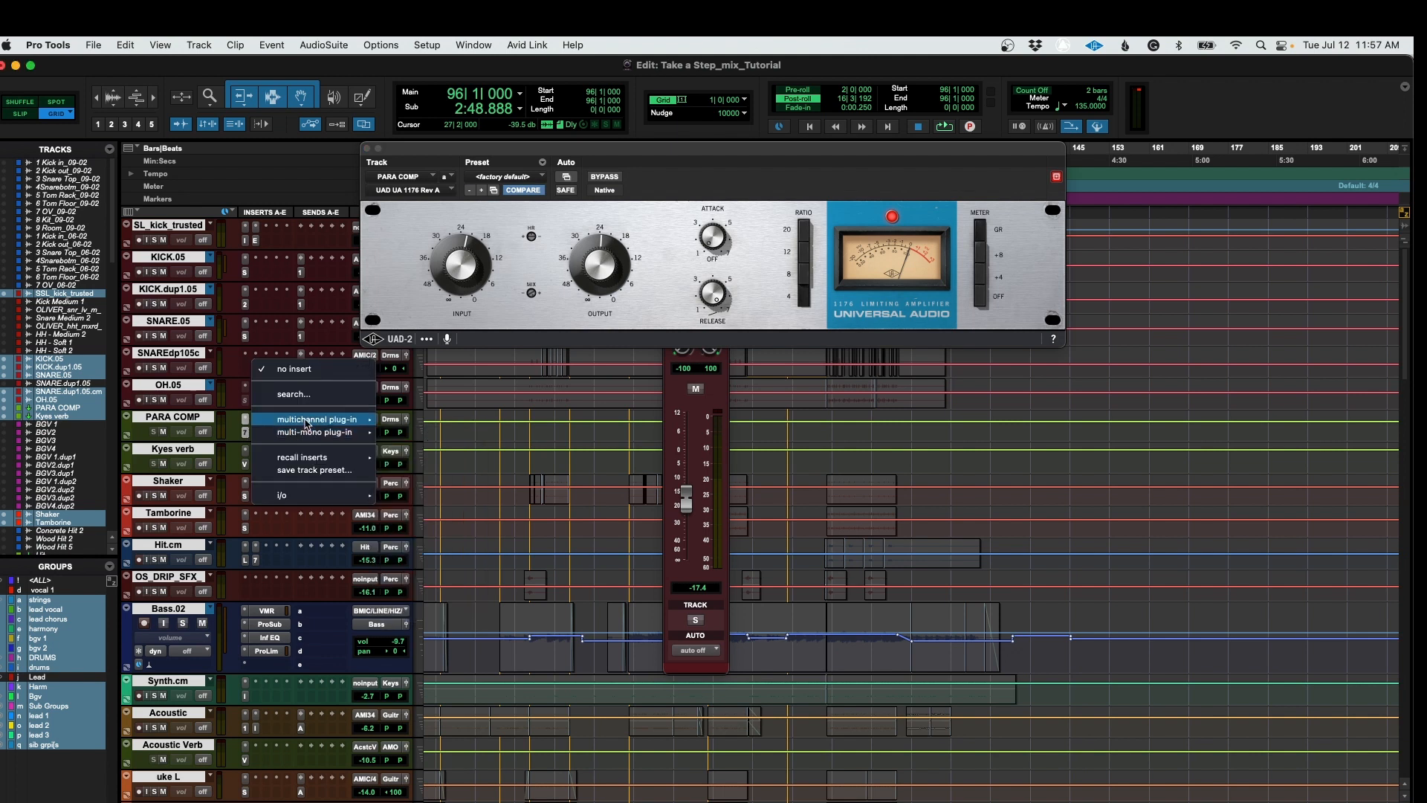
{"action": "mouse_move", "coordinate": [406, 423]}
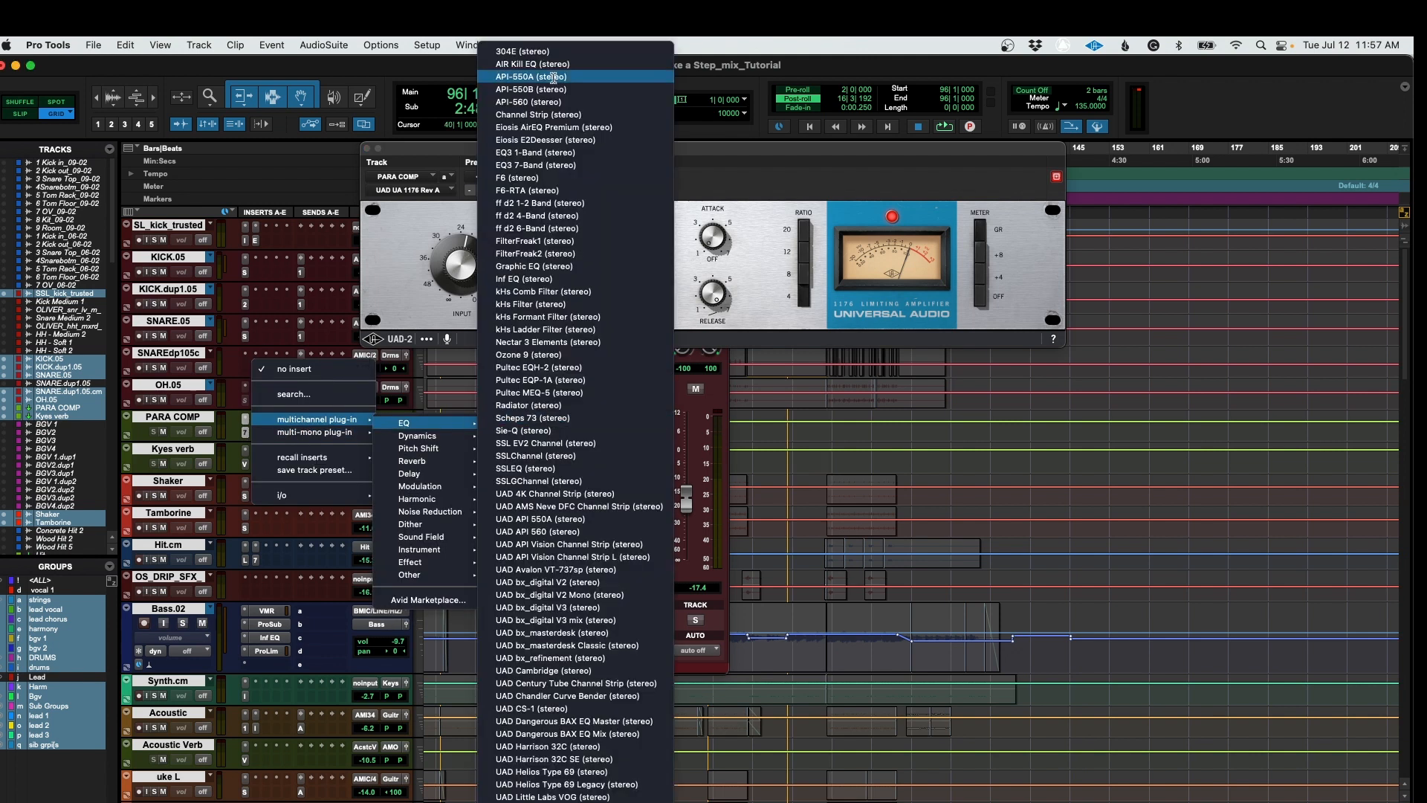
{"action": "left_click", "coordinate": [596, 471]}
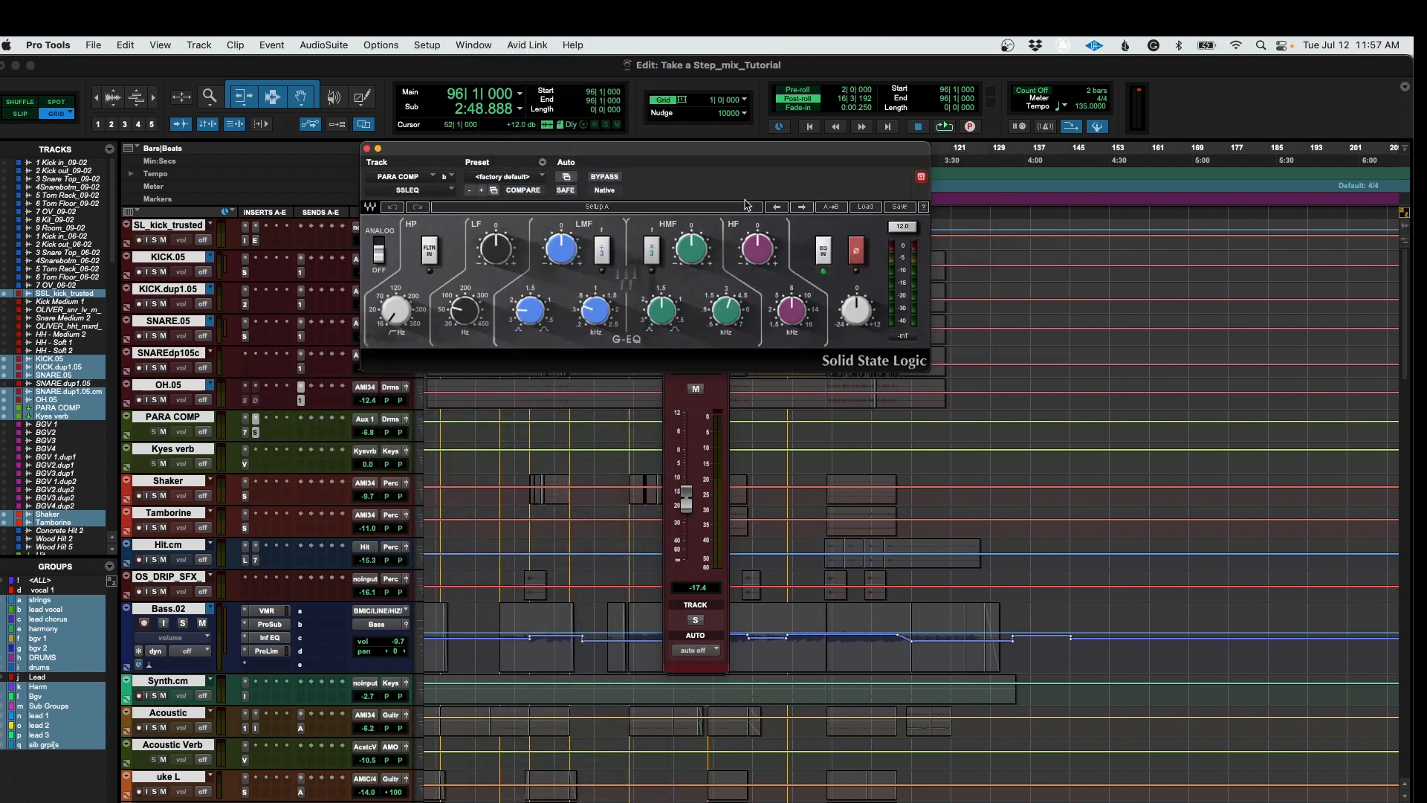
Step: Cut the HMF gain on PARA COMP's SSLEQ during playback, check it against bypass and close the plug-in window
{"action": "key", "text": "space"}
{"action": "mouse_move", "coordinate": [685, 254]}
{"action": "left_click_drag", "start_coordinate": [686, 254], "coordinate": [686, 312]}
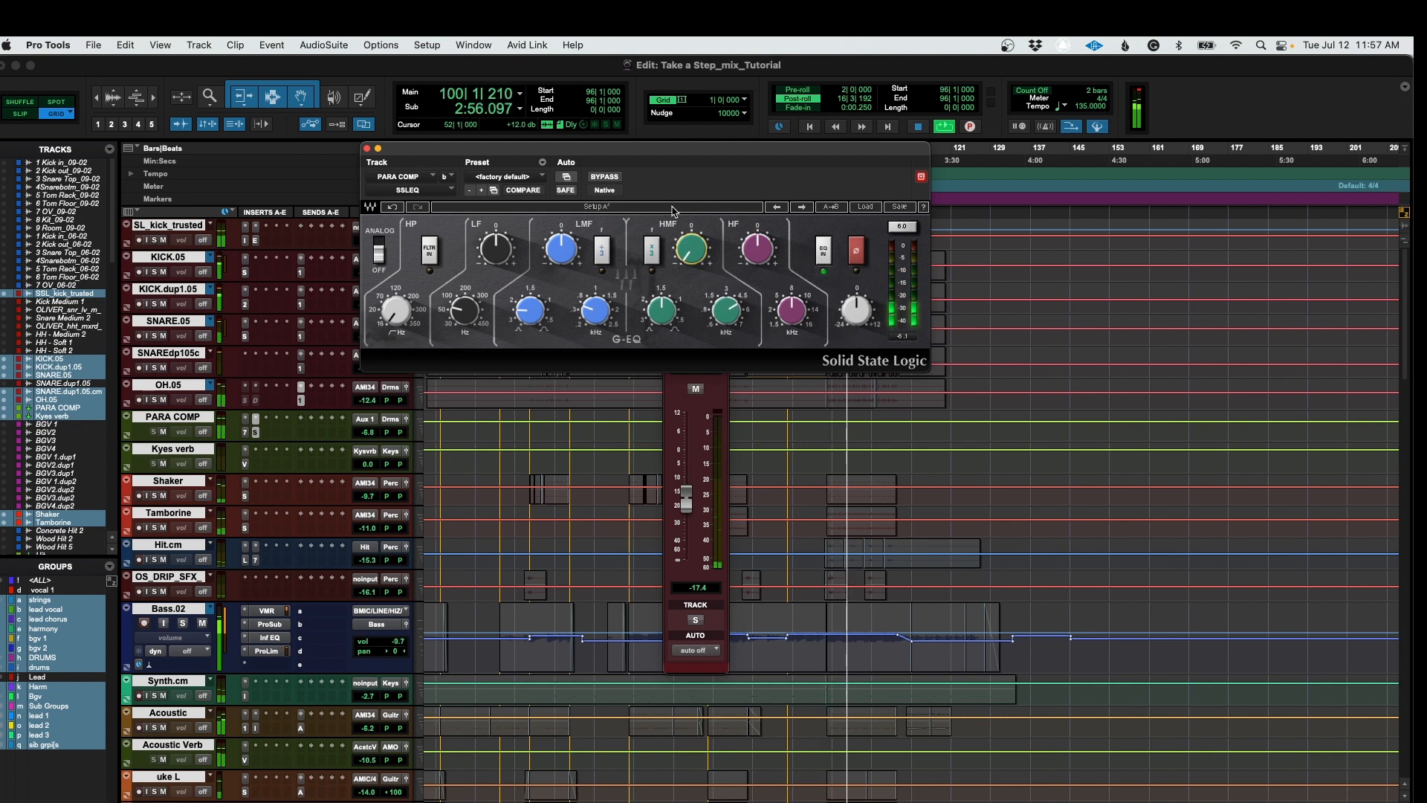
{"action": "left_click_drag", "start_coordinate": [691, 249], "coordinate": [691, 189]}
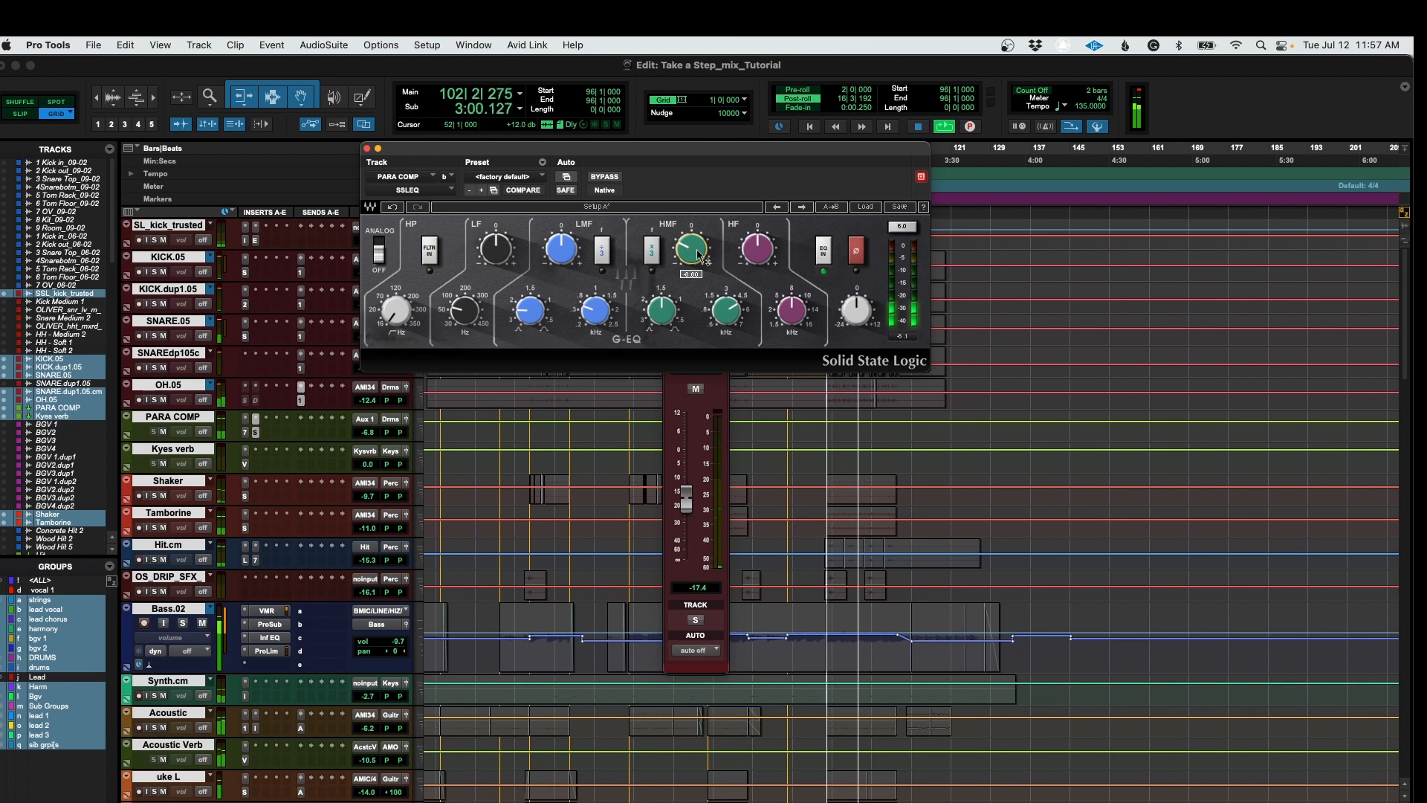
{"action": "left_click", "coordinate": [601, 178]}
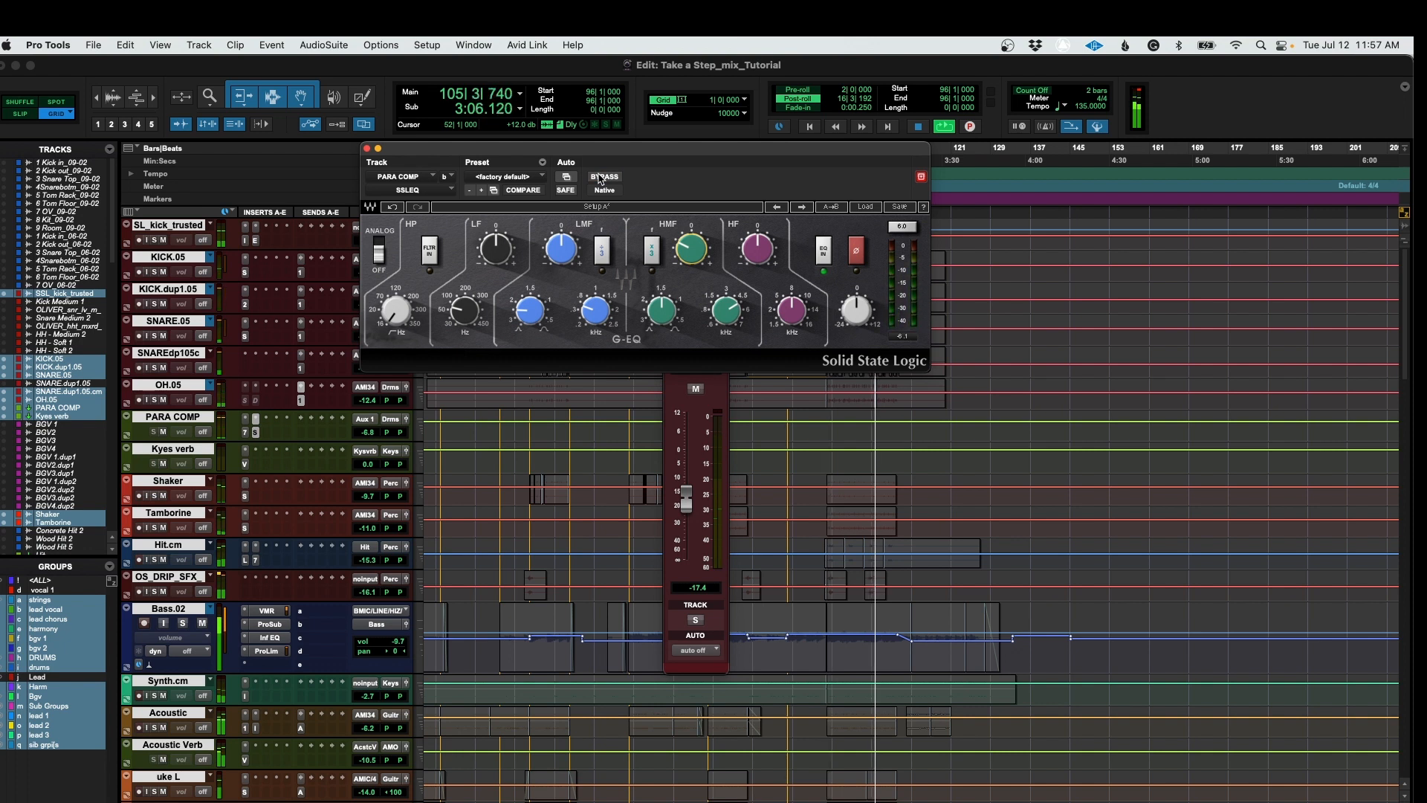
{"action": "left_click", "coordinate": [366, 150]}
Step: Stop playback, close the OH.05 send window and bring up the Mix window for the Mix Bus inserts
{"action": "scroll", "coordinate": [1044, 462], "scroll_direction": "down", "scroll_amount": 3}
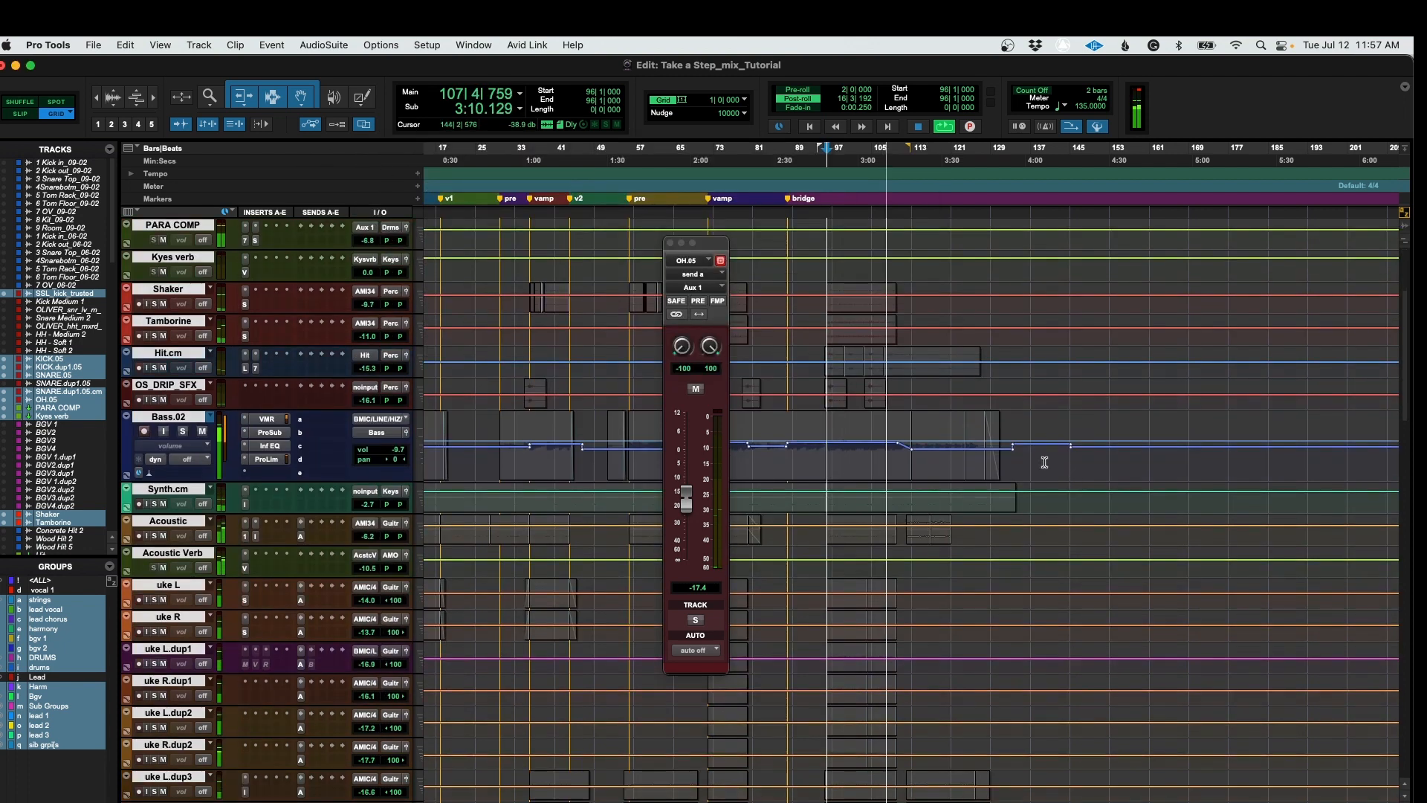
{"action": "key", "text": "space"}
{"action": "scroll", "coordinate": [874, 565], "scroll_direction": "down", "scroll_amount": 3}
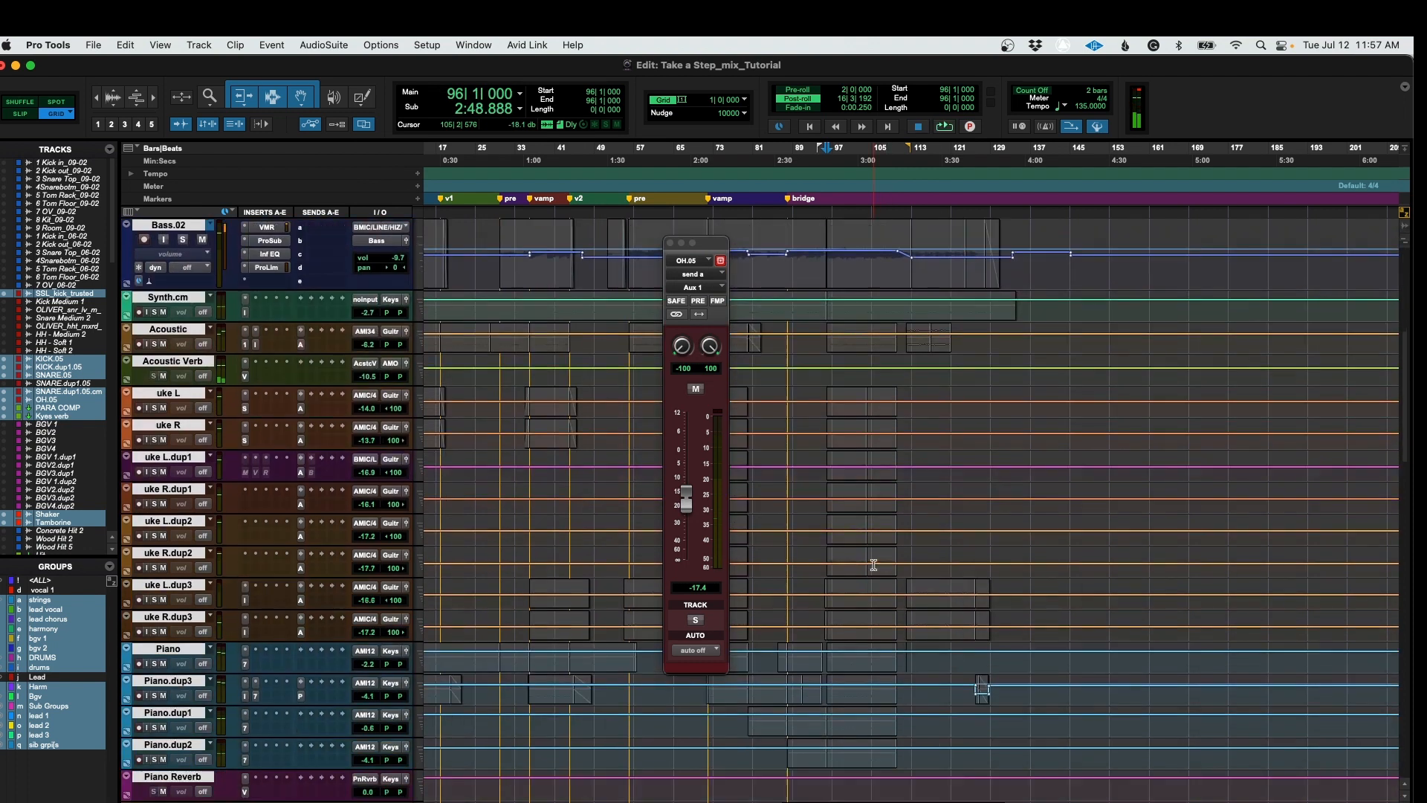
{"action": "scroll", "coordinate": [874, 565], "scroll_direction": "down", "scroll_amount": 10}
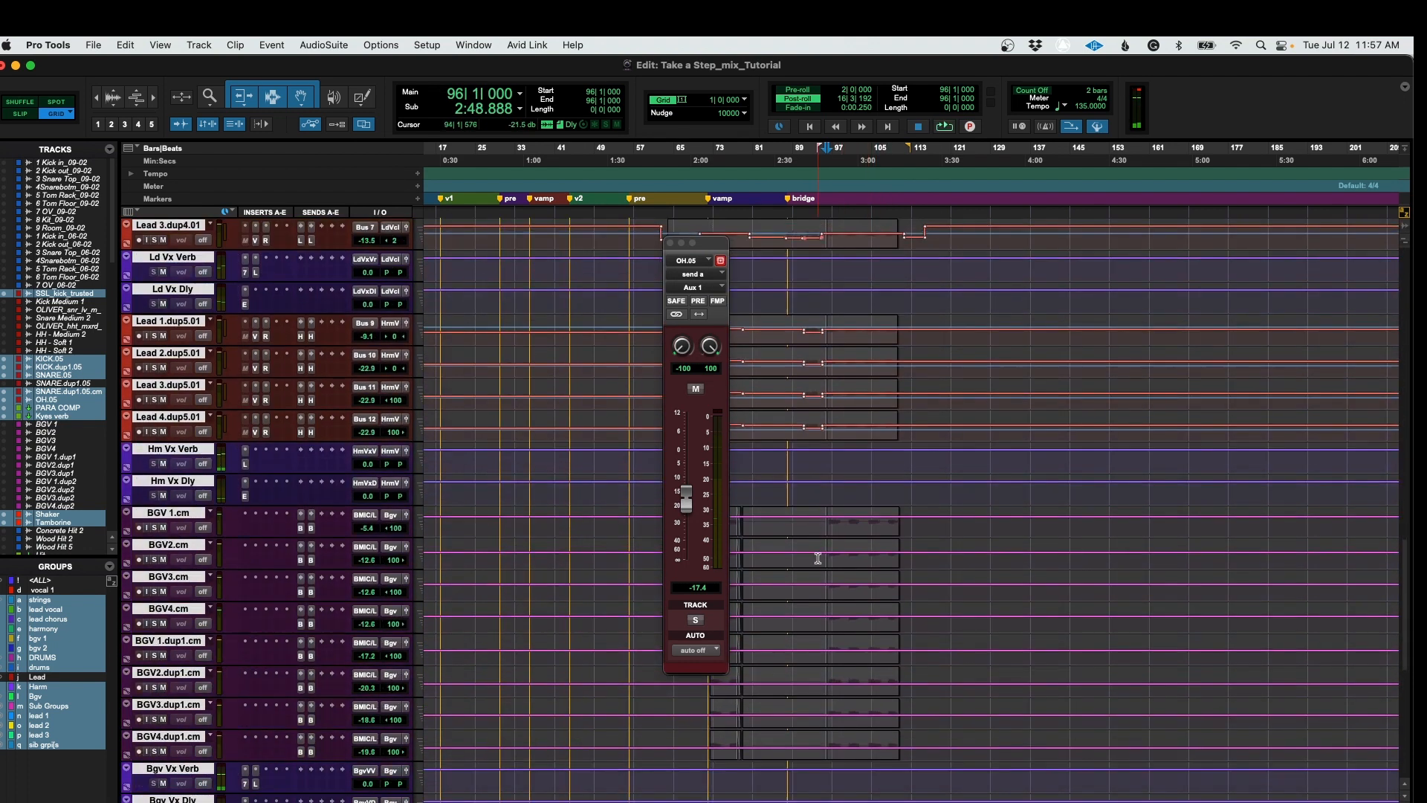
{"action": "key", "text": "super+equal"}
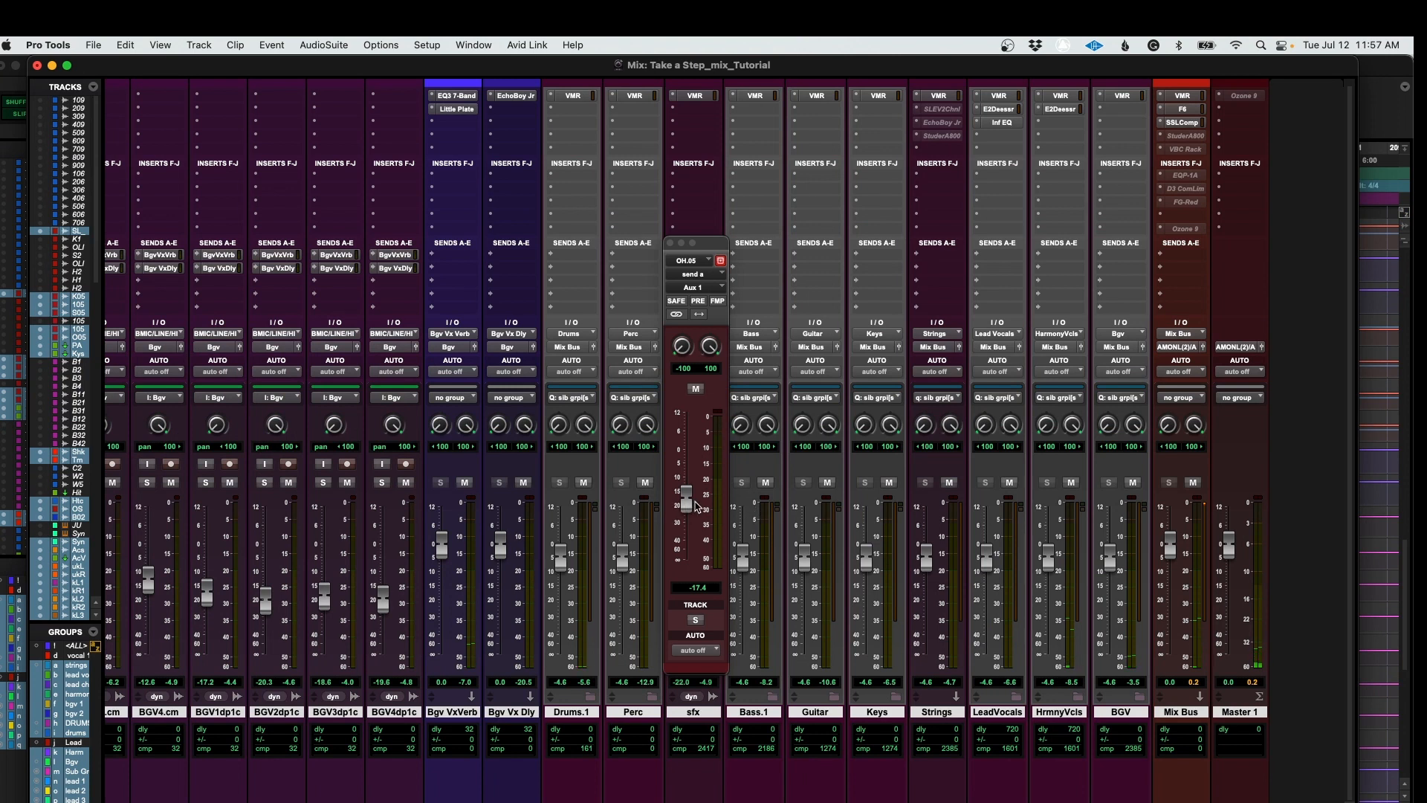
{"action": "left_click", "coordinate": [677, 244]}
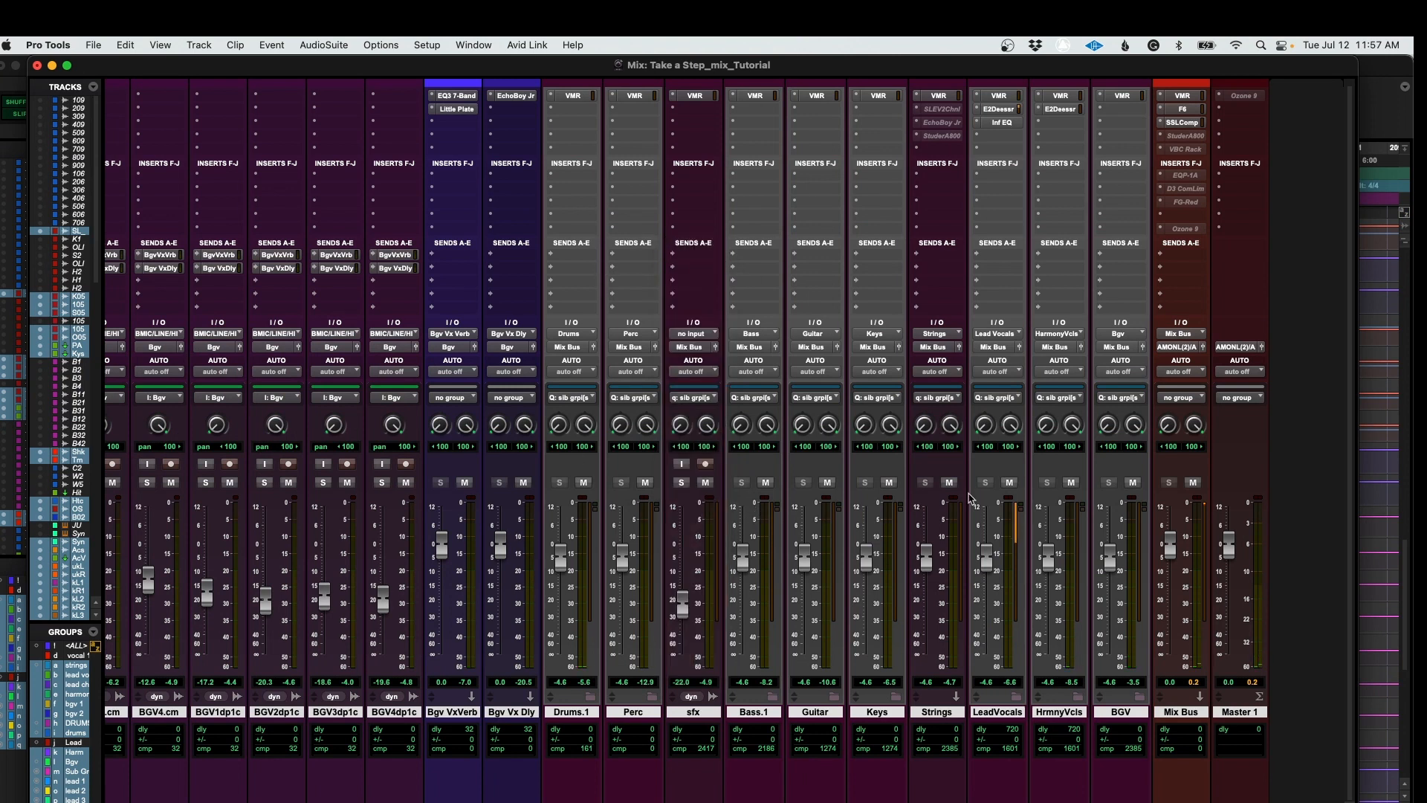
{"action": "key", "text": "super+equal"}
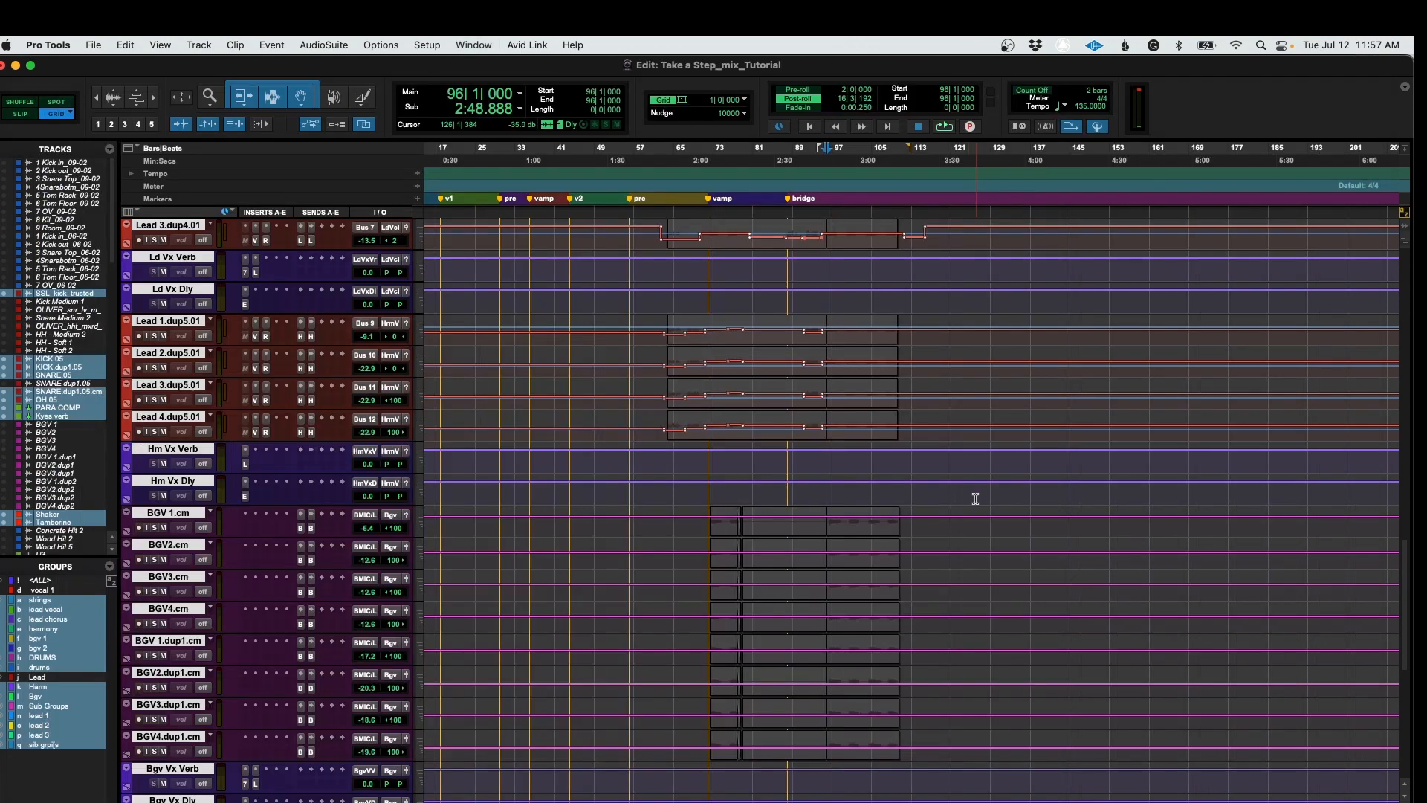
{"action": "key", "text": "super+equal"}
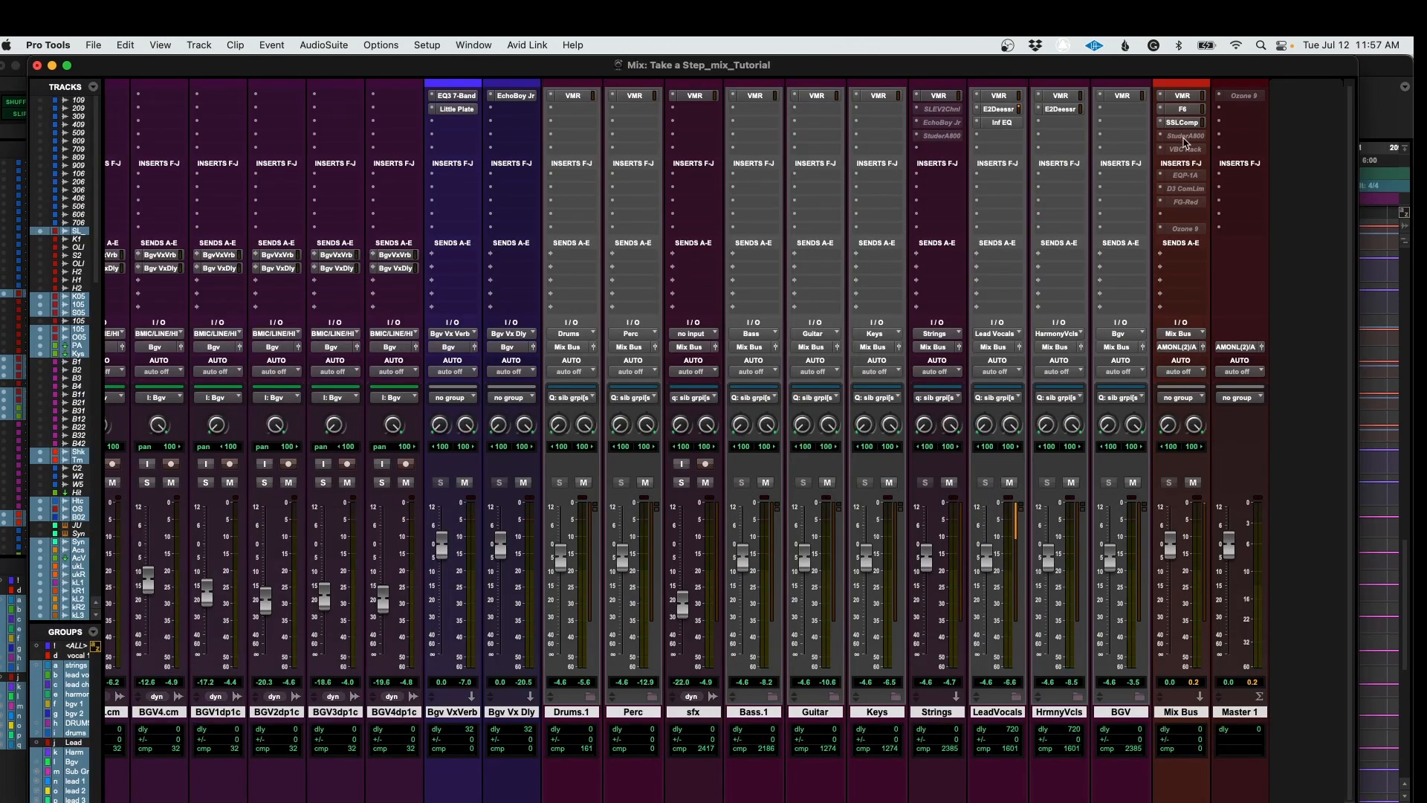
Step: Activate the UAD Studer A800 insert on the Mix Bus, open it and move its window clear of the Mix Bus channel
{"action": "key", "text": "space"}
{"action": "left_click", "coordinate": [1191, 137], "text": "ctrl+super"}
{"action": "left_click", "coordinate": [1191, 137]}
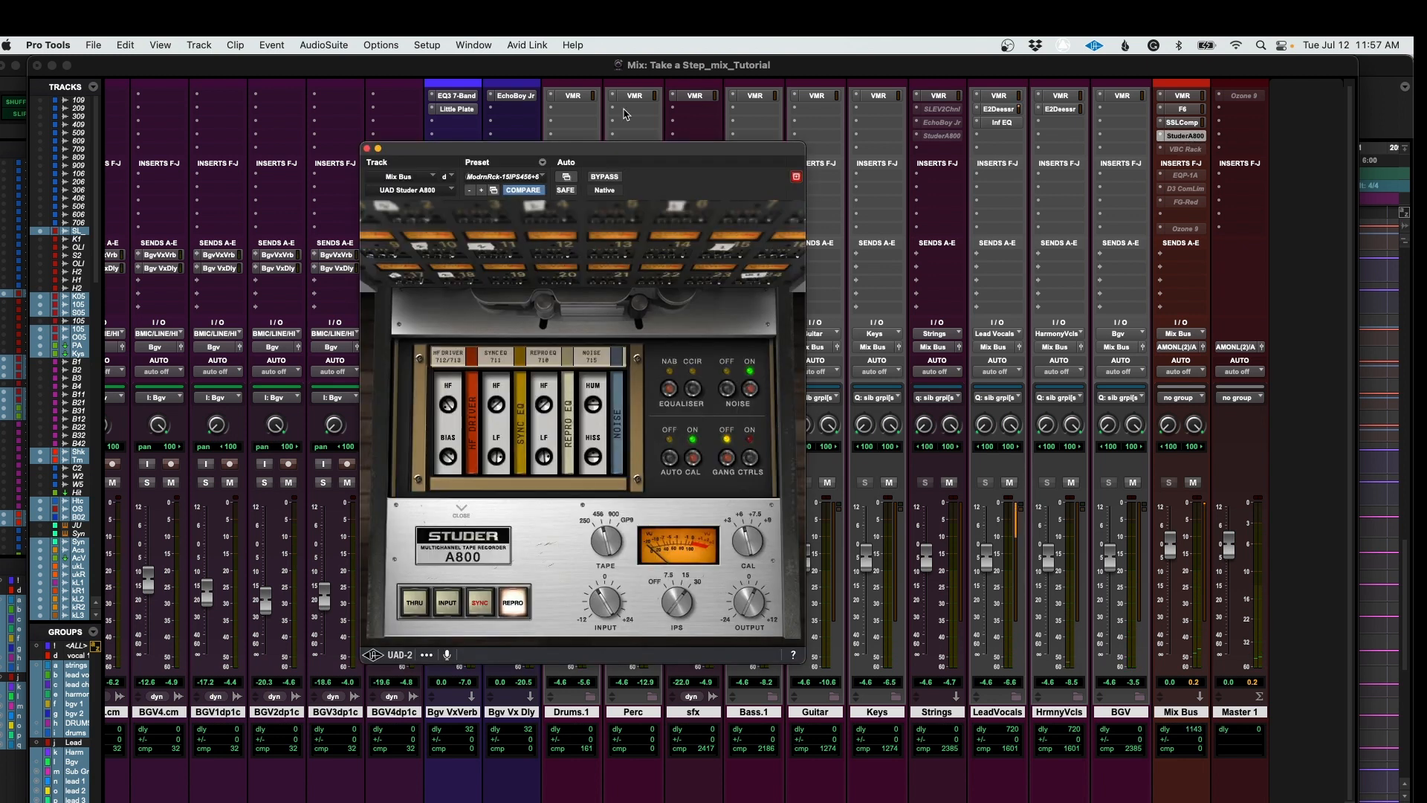
{"action": "left_click_drag", "start_coordinate": [622, 149], "coordinate": [805, 108]}
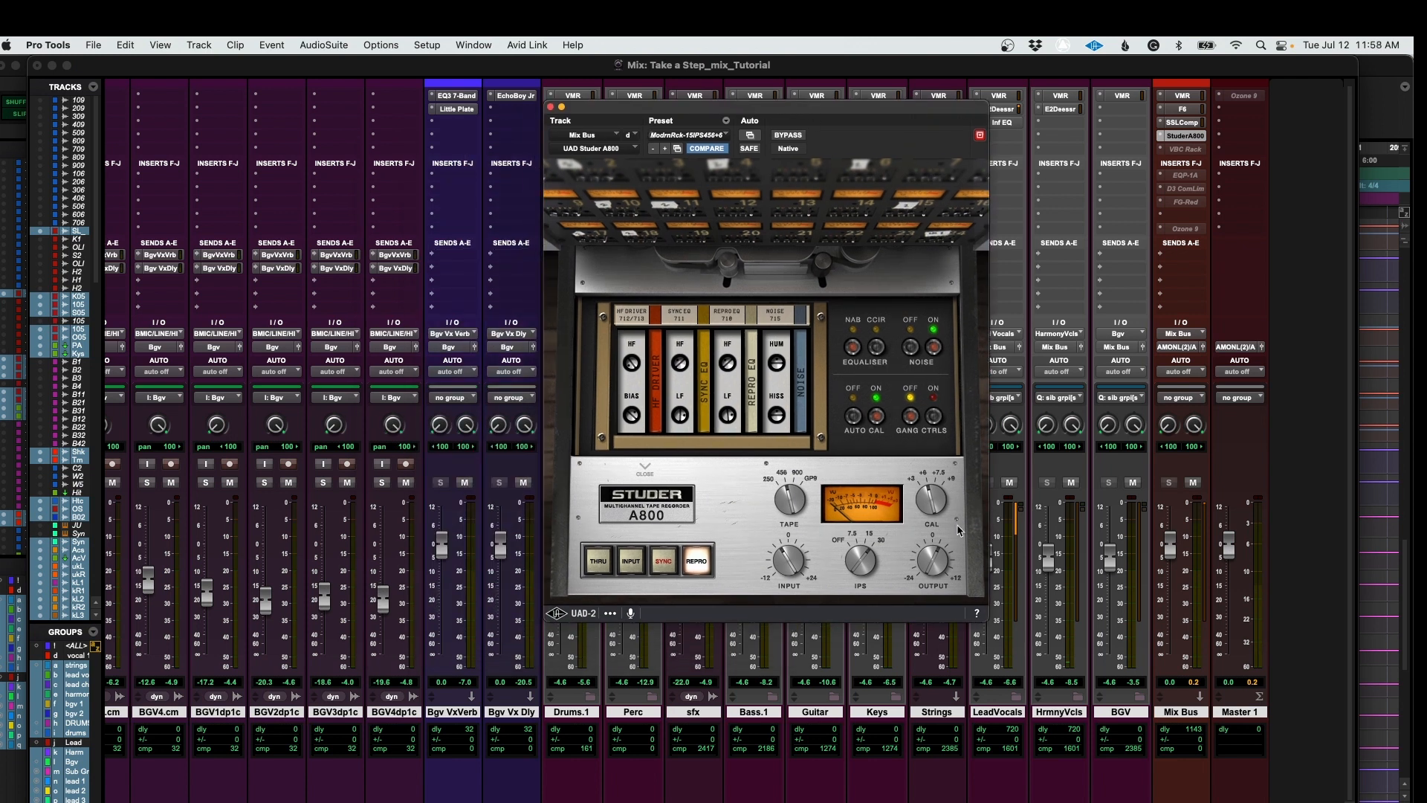
Step: Play the bridge and repeatedly compare the Studer A800 bypassed and active, leaving it active
{"action": "key", "text": "space"}
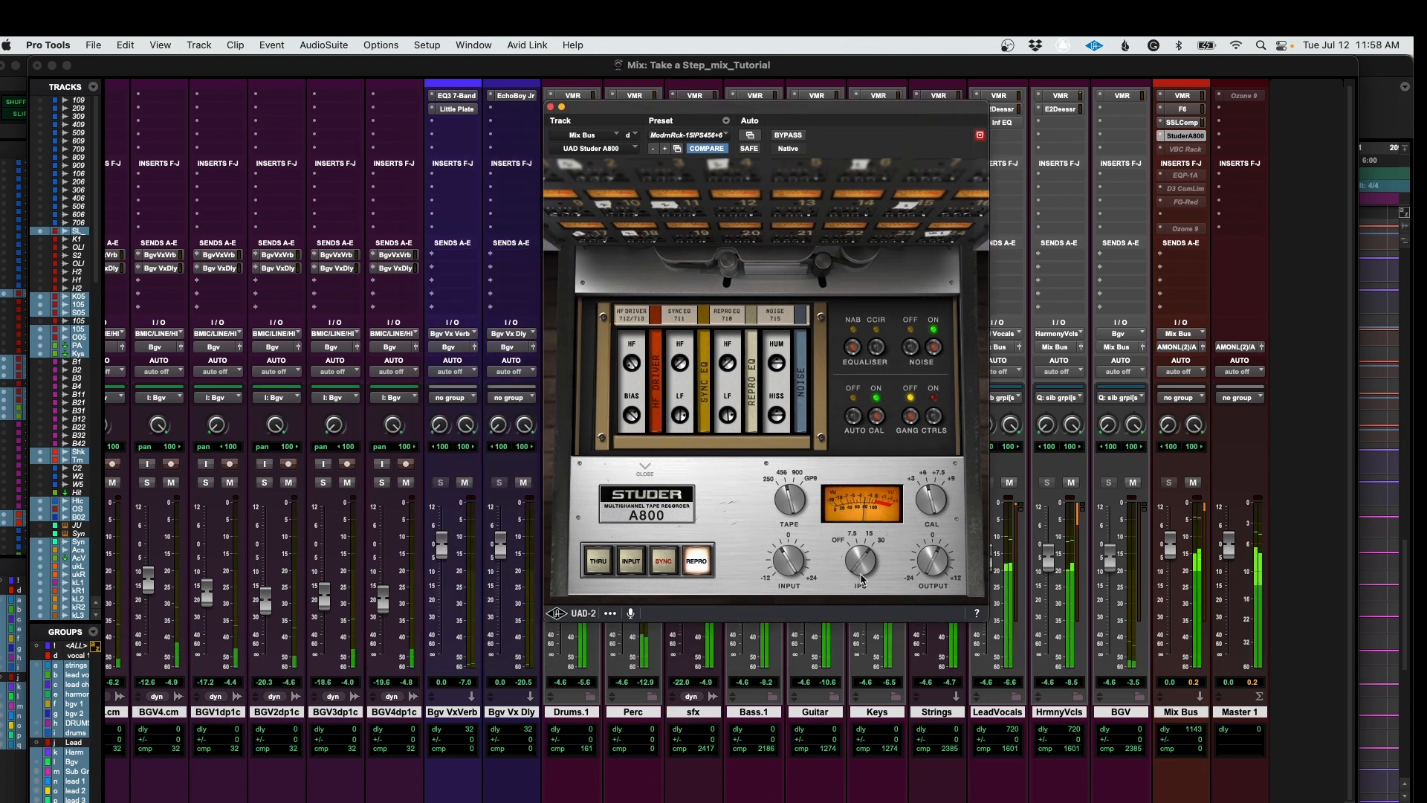
{"action": "left_click", "coordinate": [788, 134]}
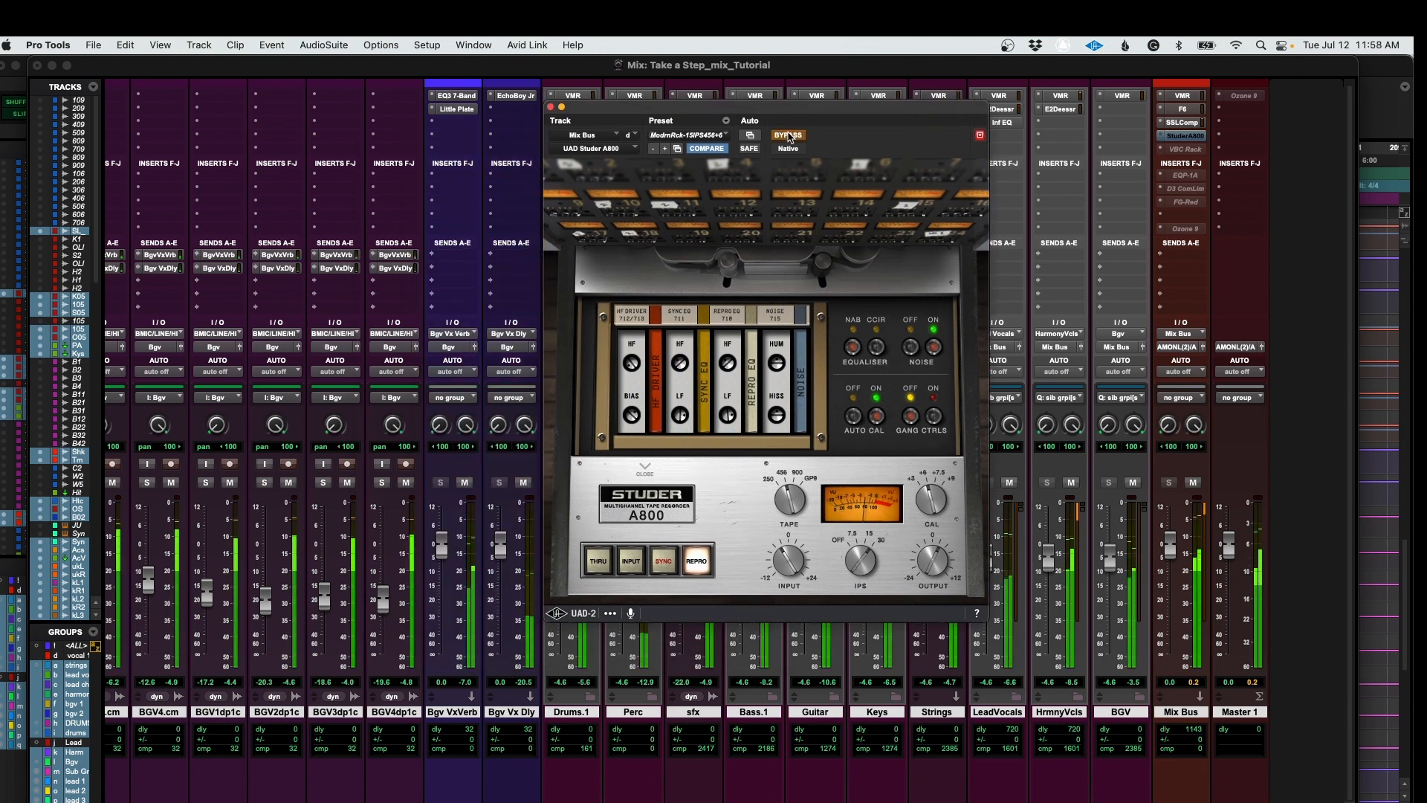
{"action": "left_click", "coordinate": [789, 137]}
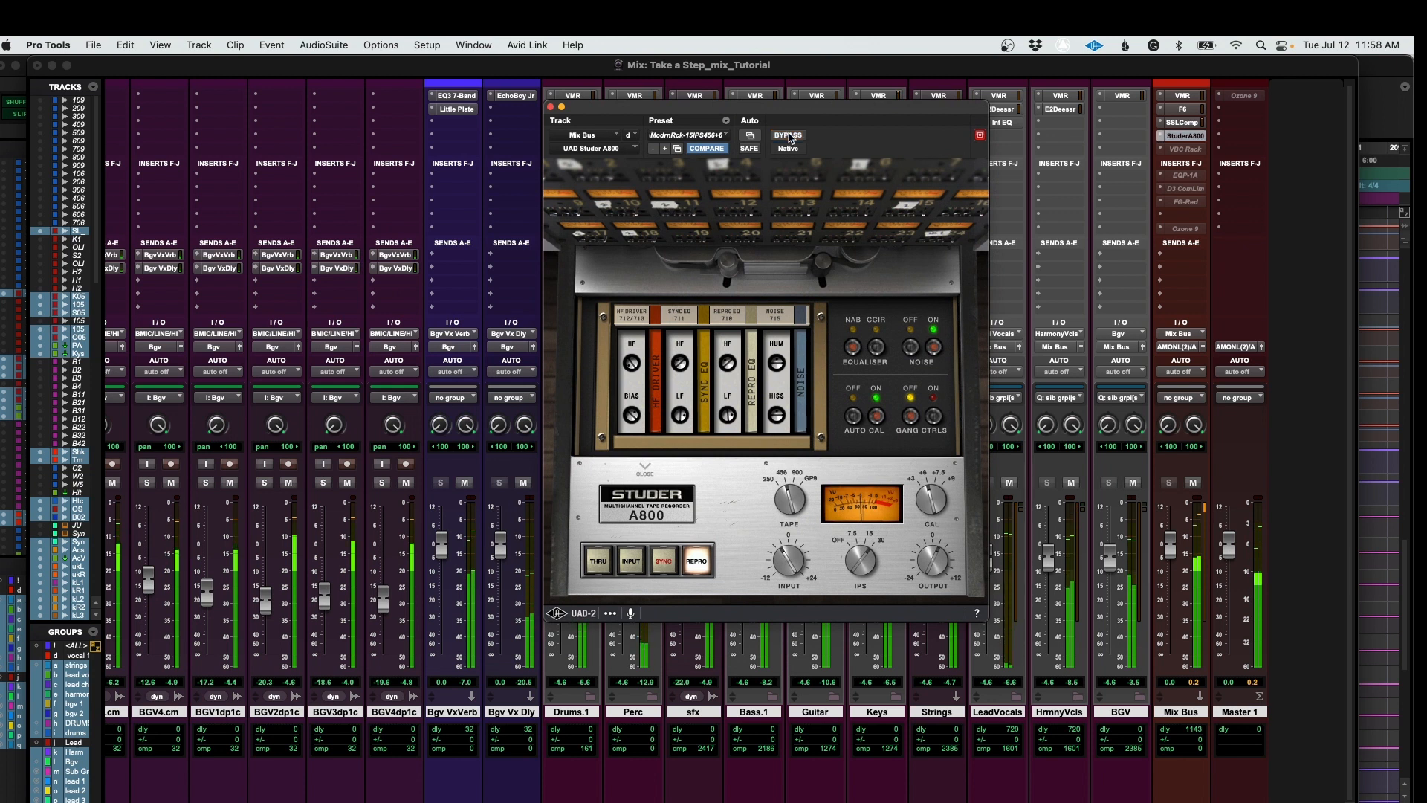
{"action": "left_click", "coordinate": [789, 137]}
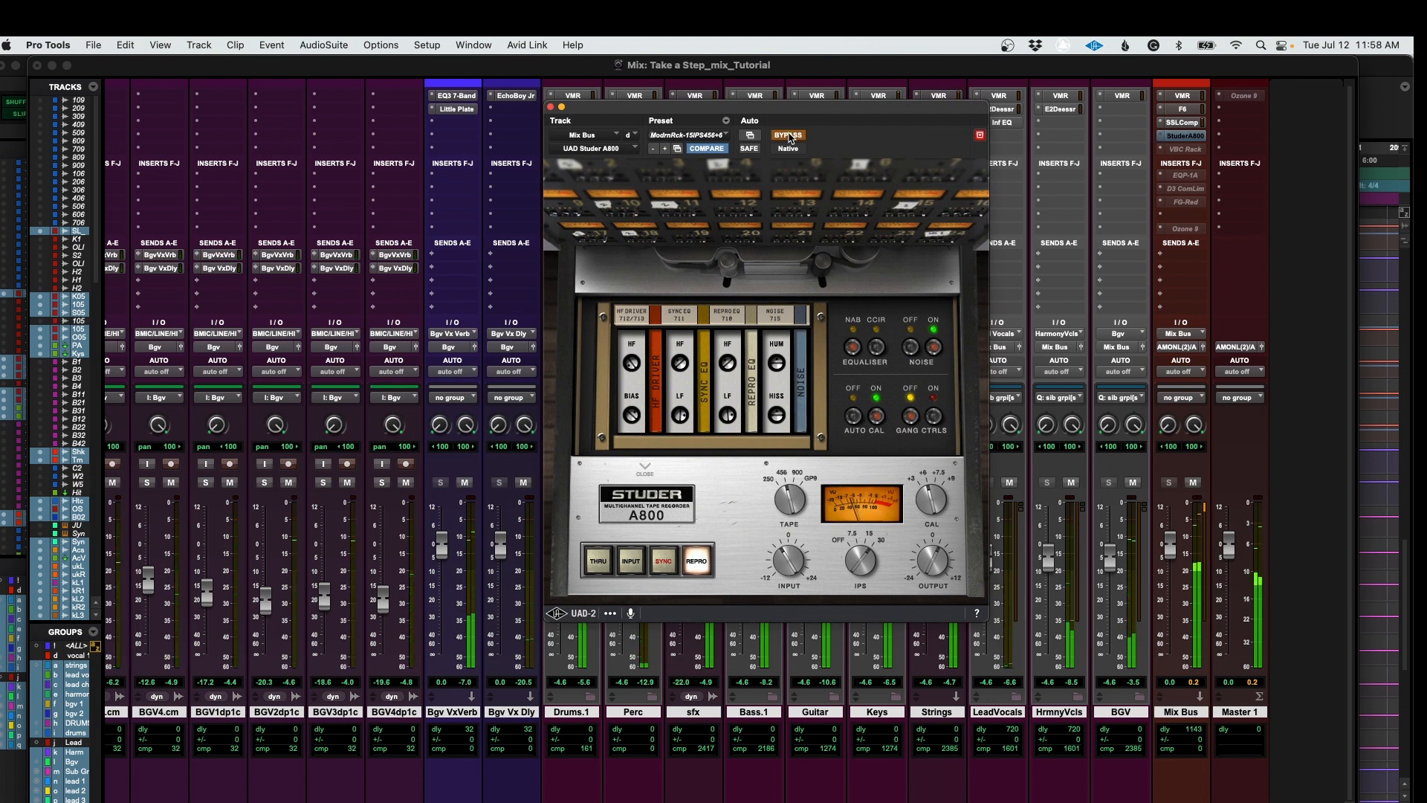
{"action": "left_click", "coordinate": [789, 137]}
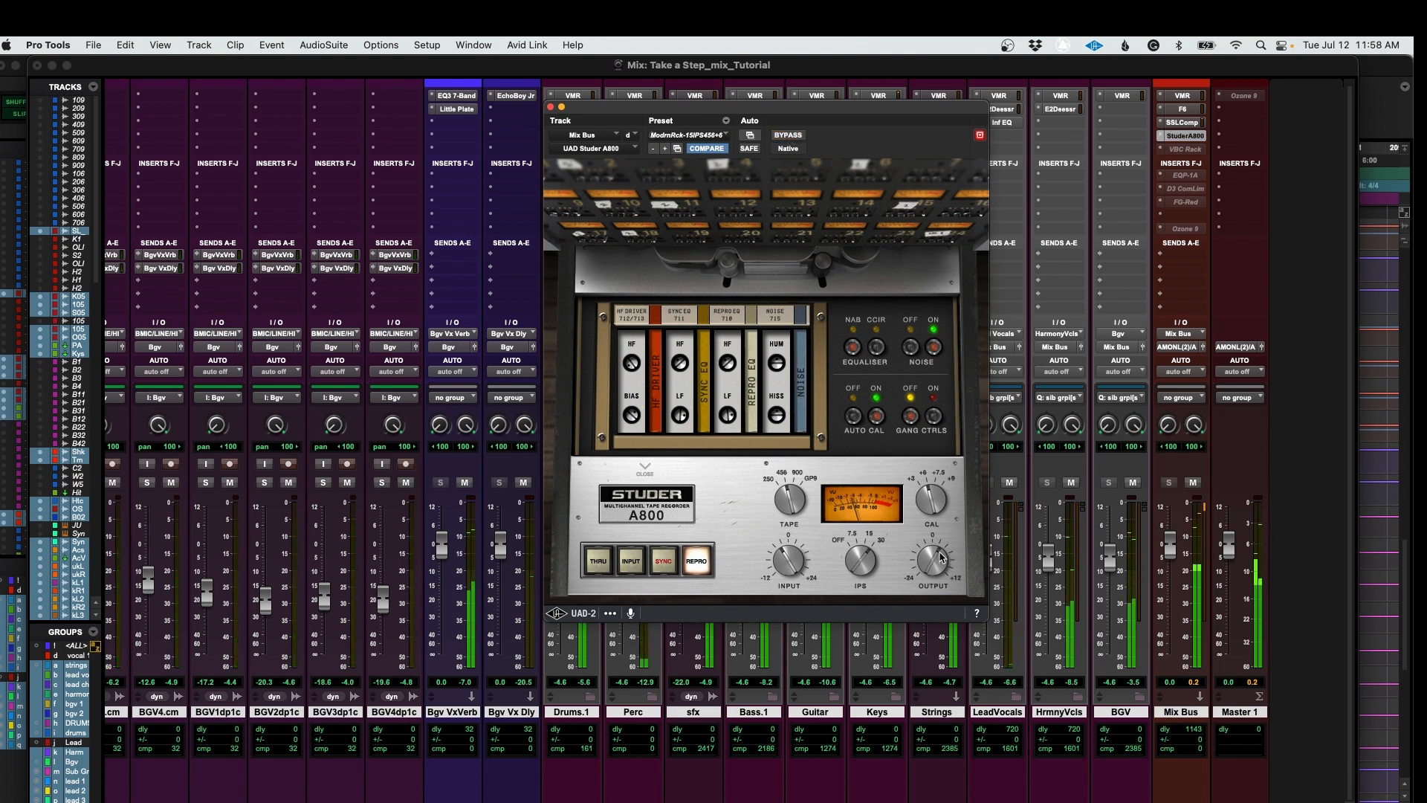
{"action": "left_click", "coordinate": [786, 137]}
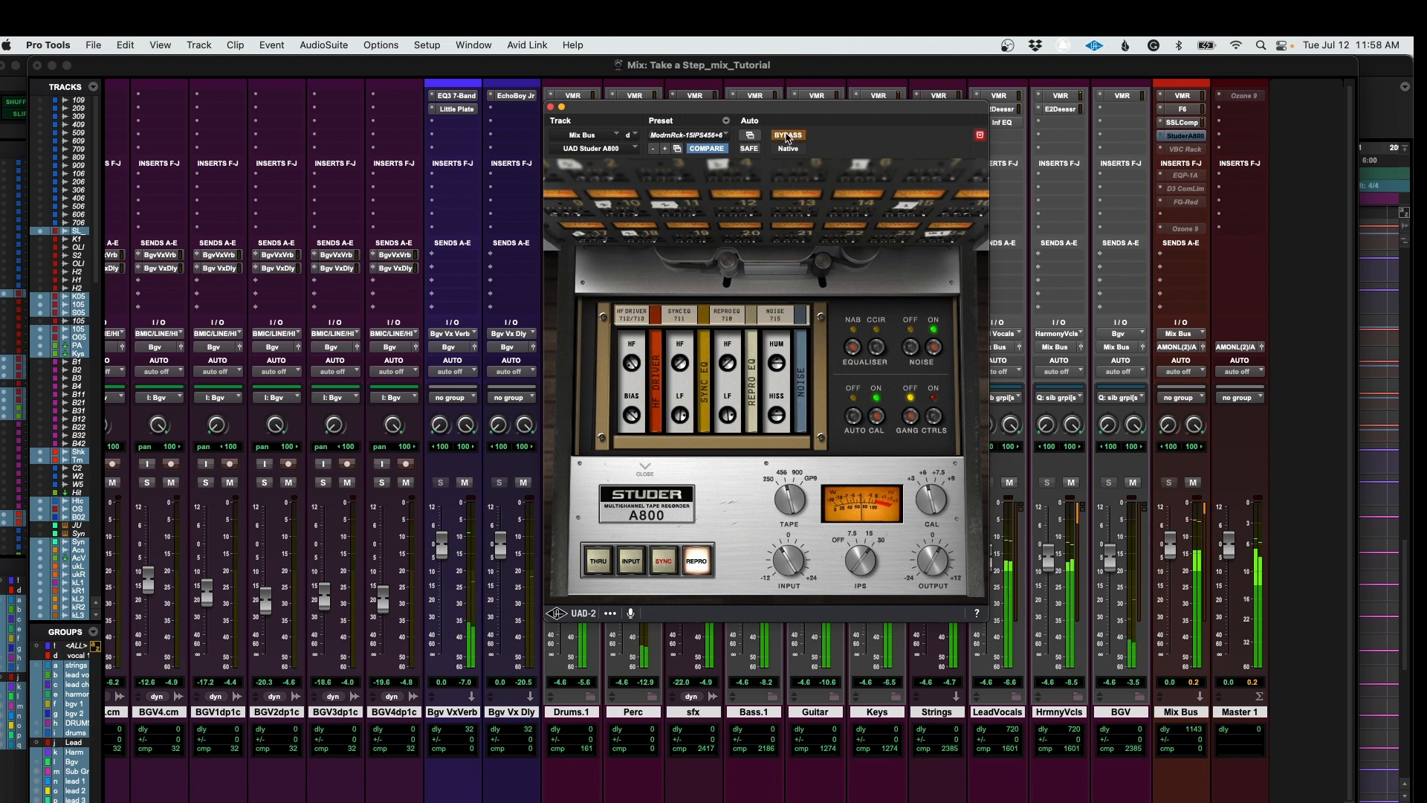
{"action": "left_click", "coordinate": [787, 136]}
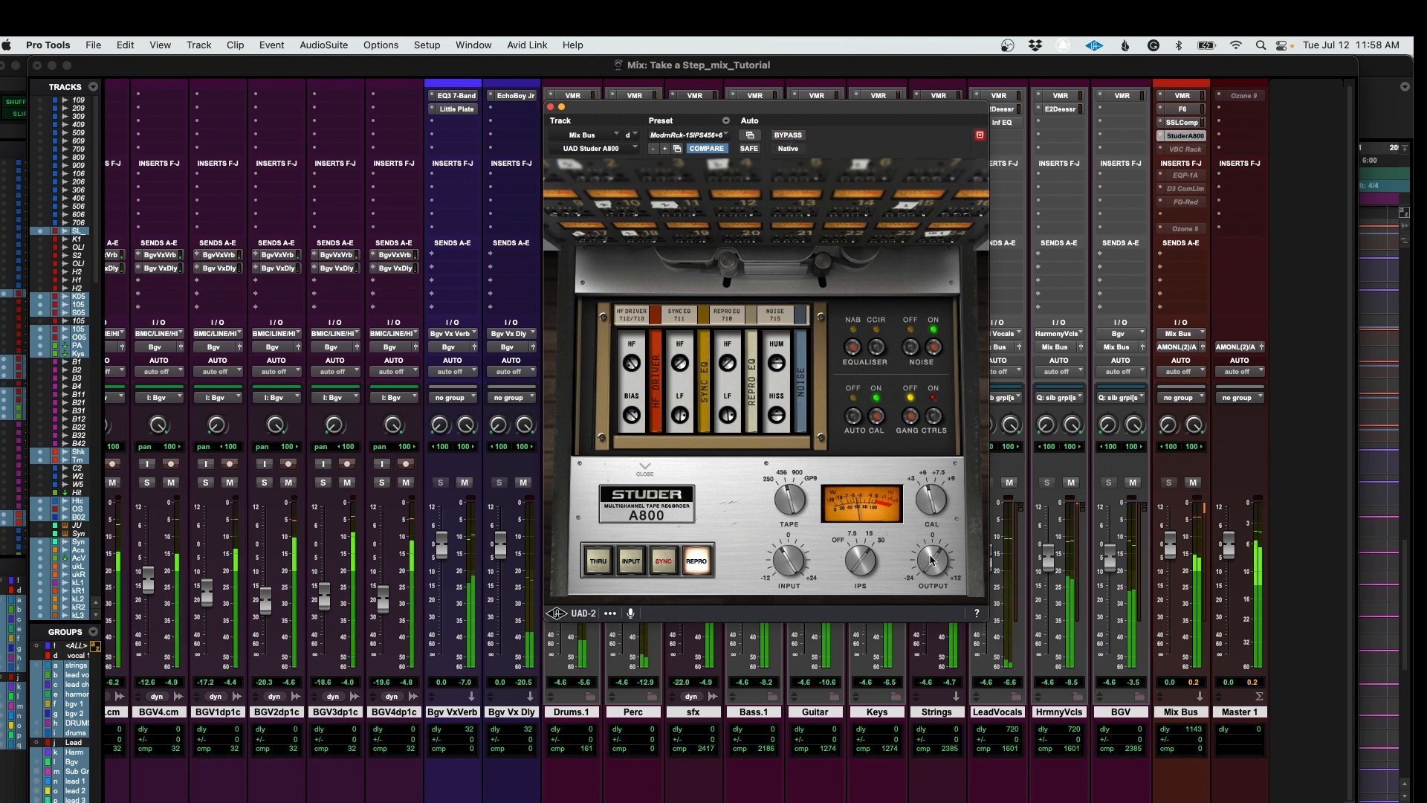
{"action": "left_click", "coordinate": [788, 137]}
{"action": "left_click", "coordinate": [788, 137]}
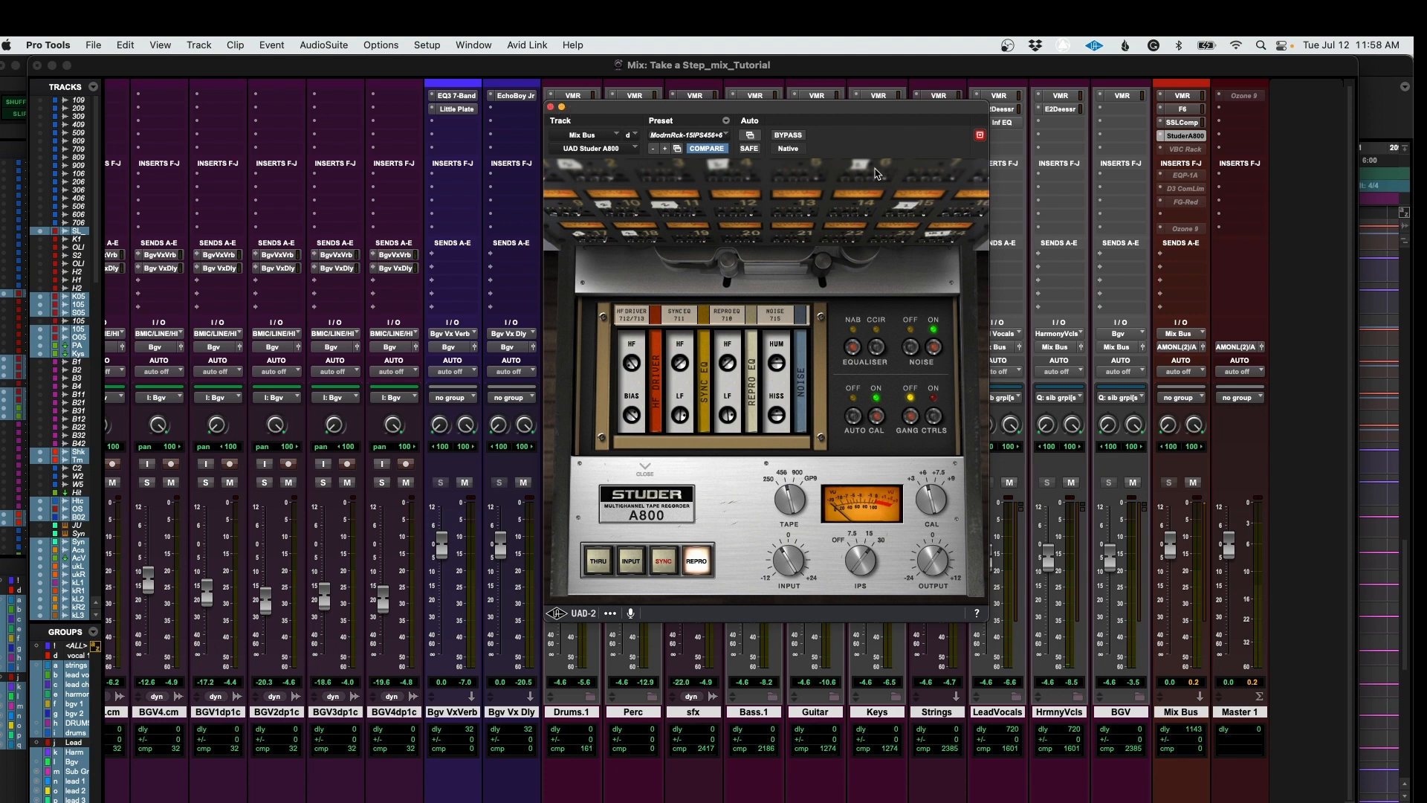
Step: Activate the VBC Rack insert on the Mix Bus, open it and move its window clear of the Mix Bus channel
{"action": "left_click", "coordinate": [1185, 153]}
{"action": "left_click", "coordinate": [1172, 152]}
{"action": "left_click_drag", "start_coordinate": [851, 114], "coordinate": [742, 109]}
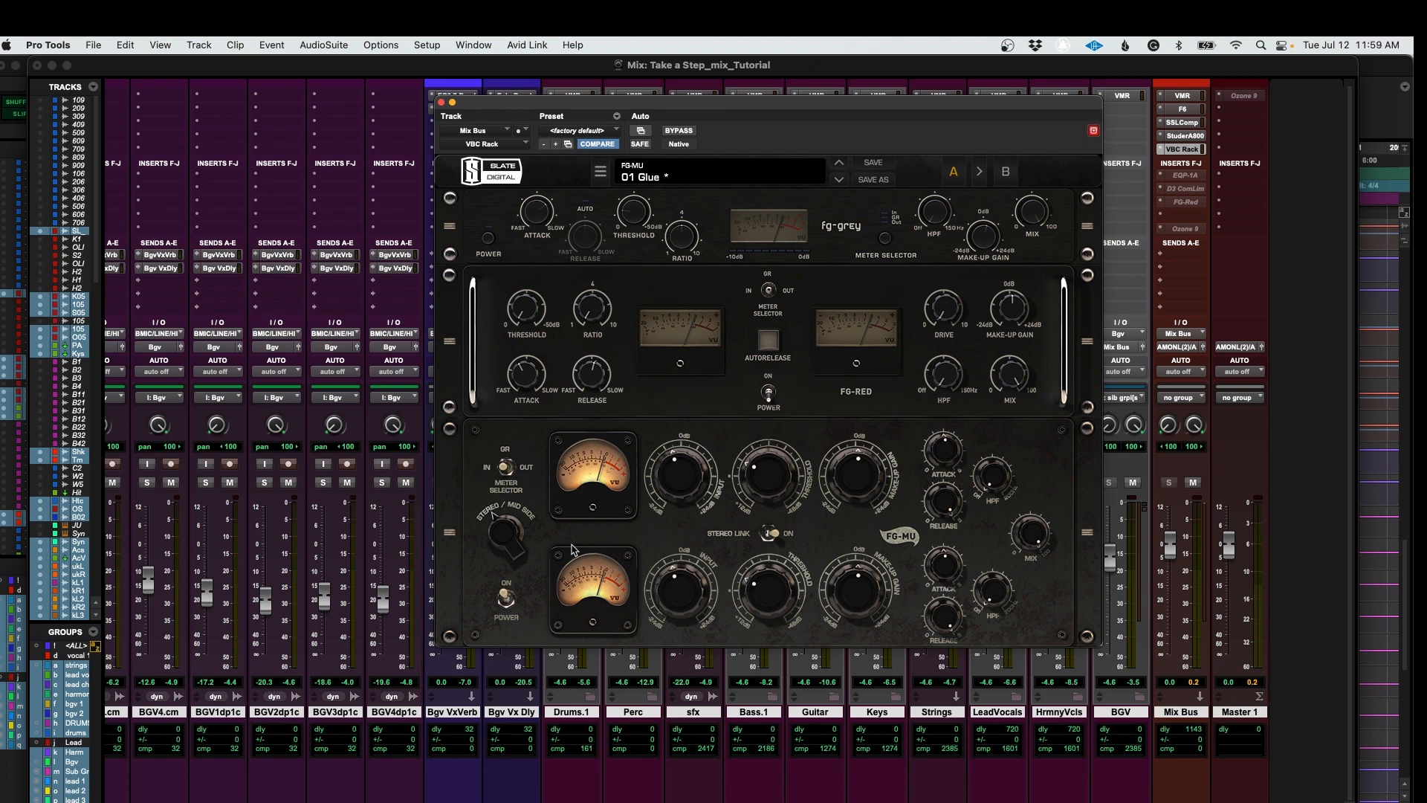
Step: Play the mix, repeatedly compare the VBC Rack bypassed and active, leave it active and close its window
{"action": "key", "text": "space"}
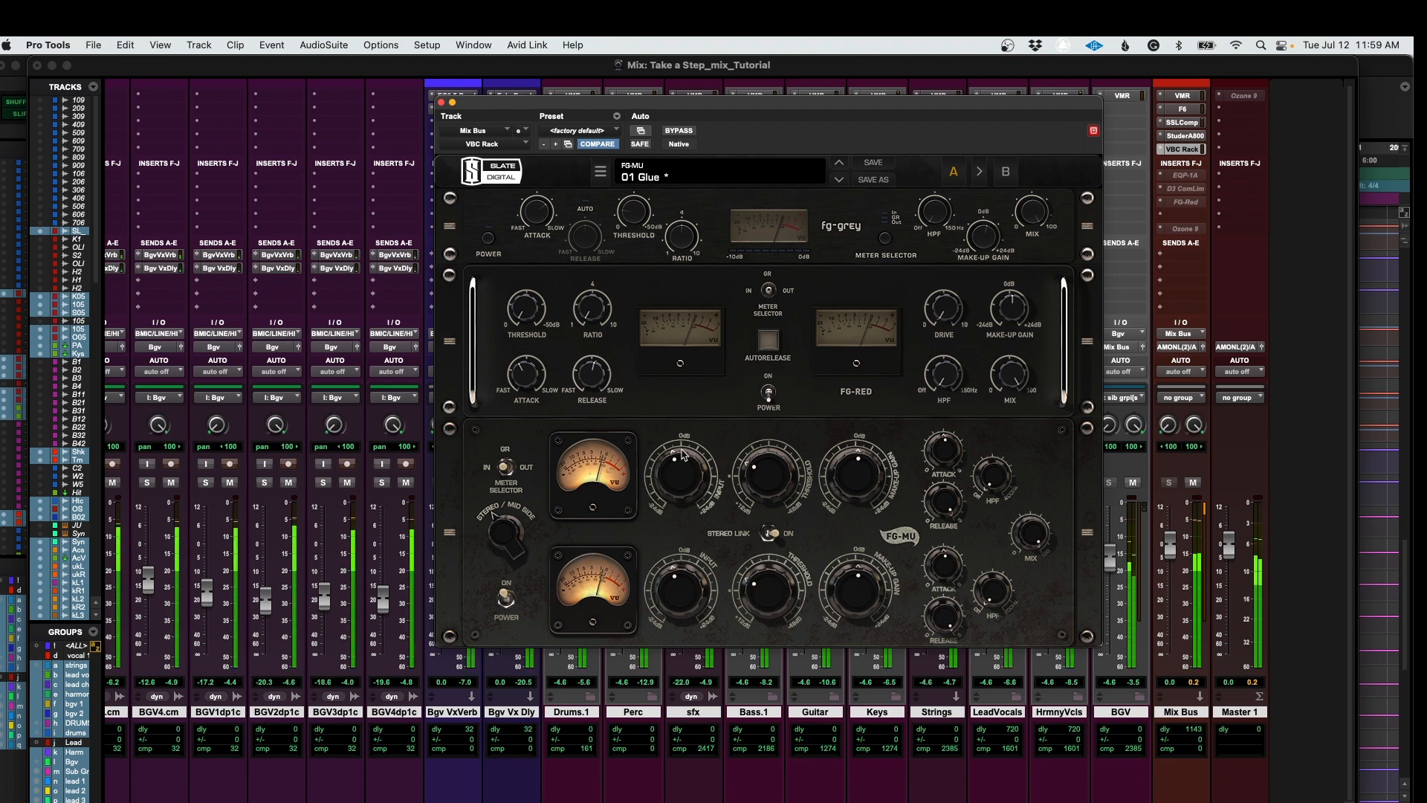
{"action": "mouse_move", "coordinate": [683, 455]}
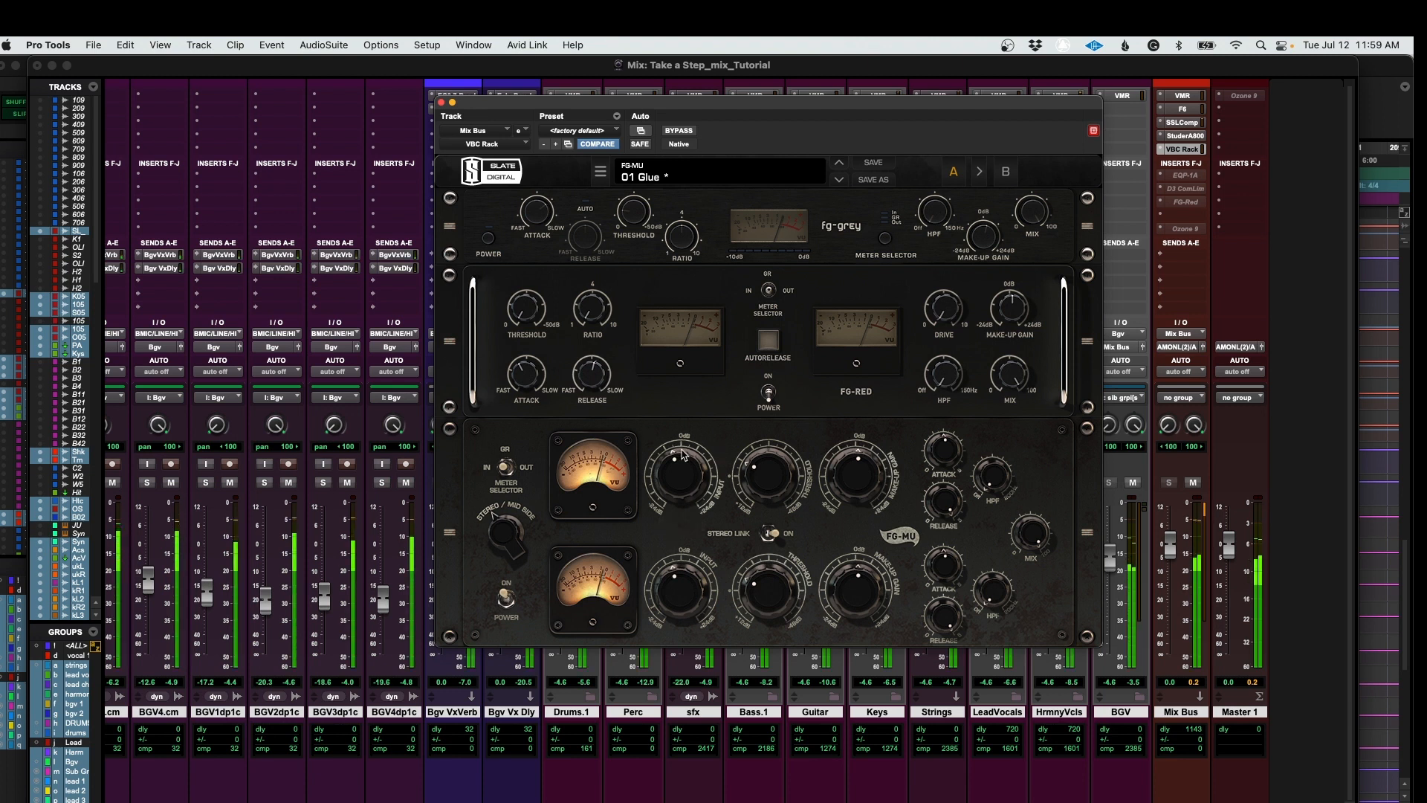
{"action": "left_click", "coordinate": [679, 131]}
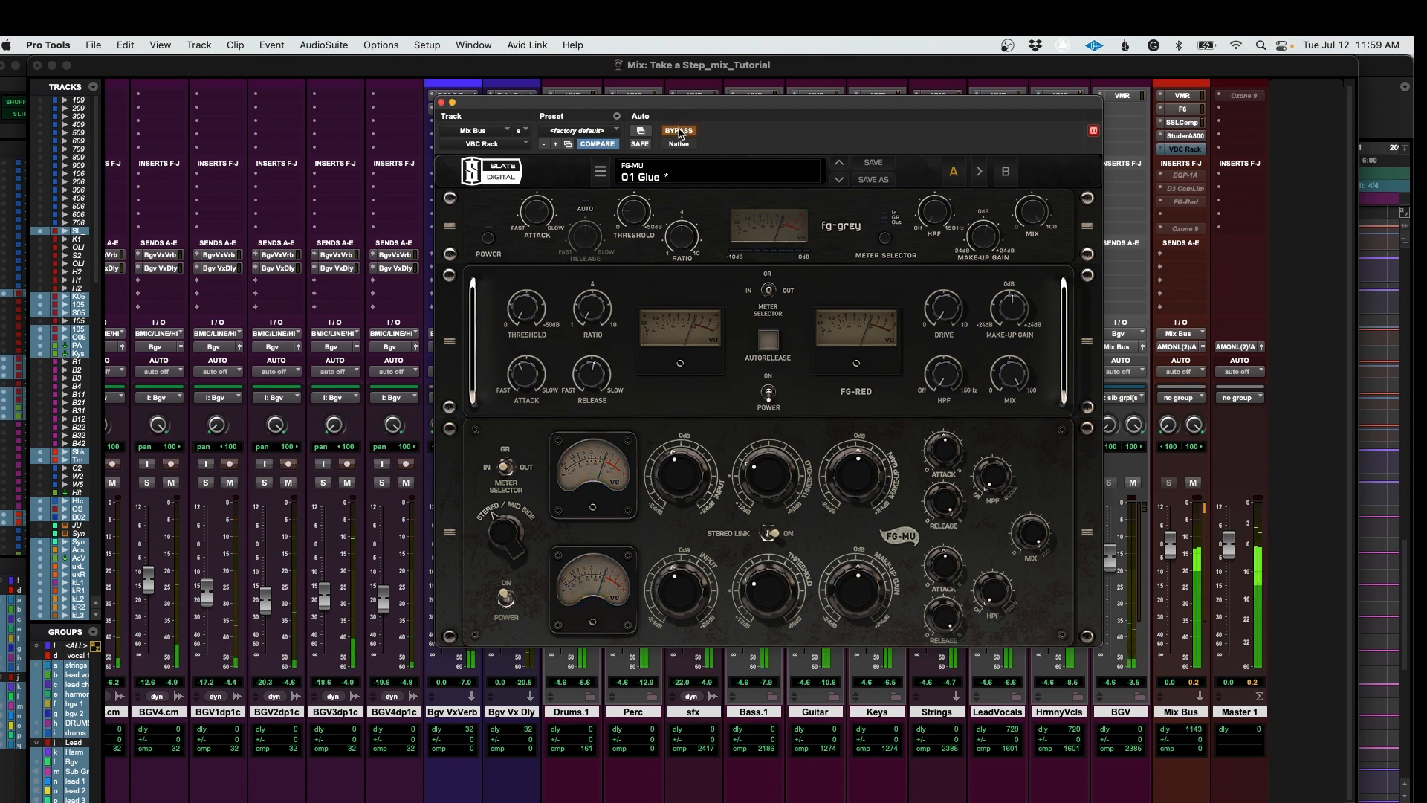
{"action": "left_click", "coordinate": [678, 131]}
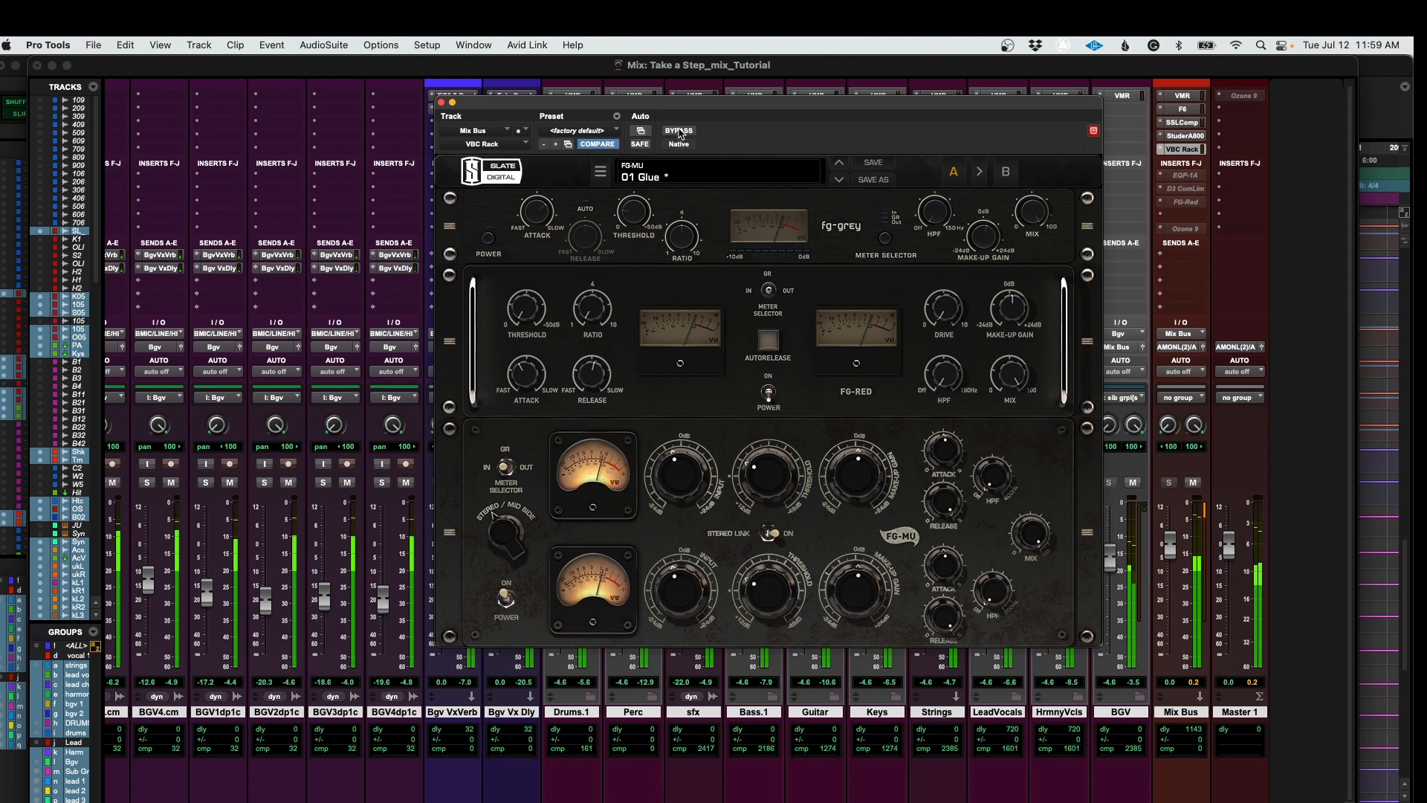
{"action": "left_click", "coordinate": [678, 131]}
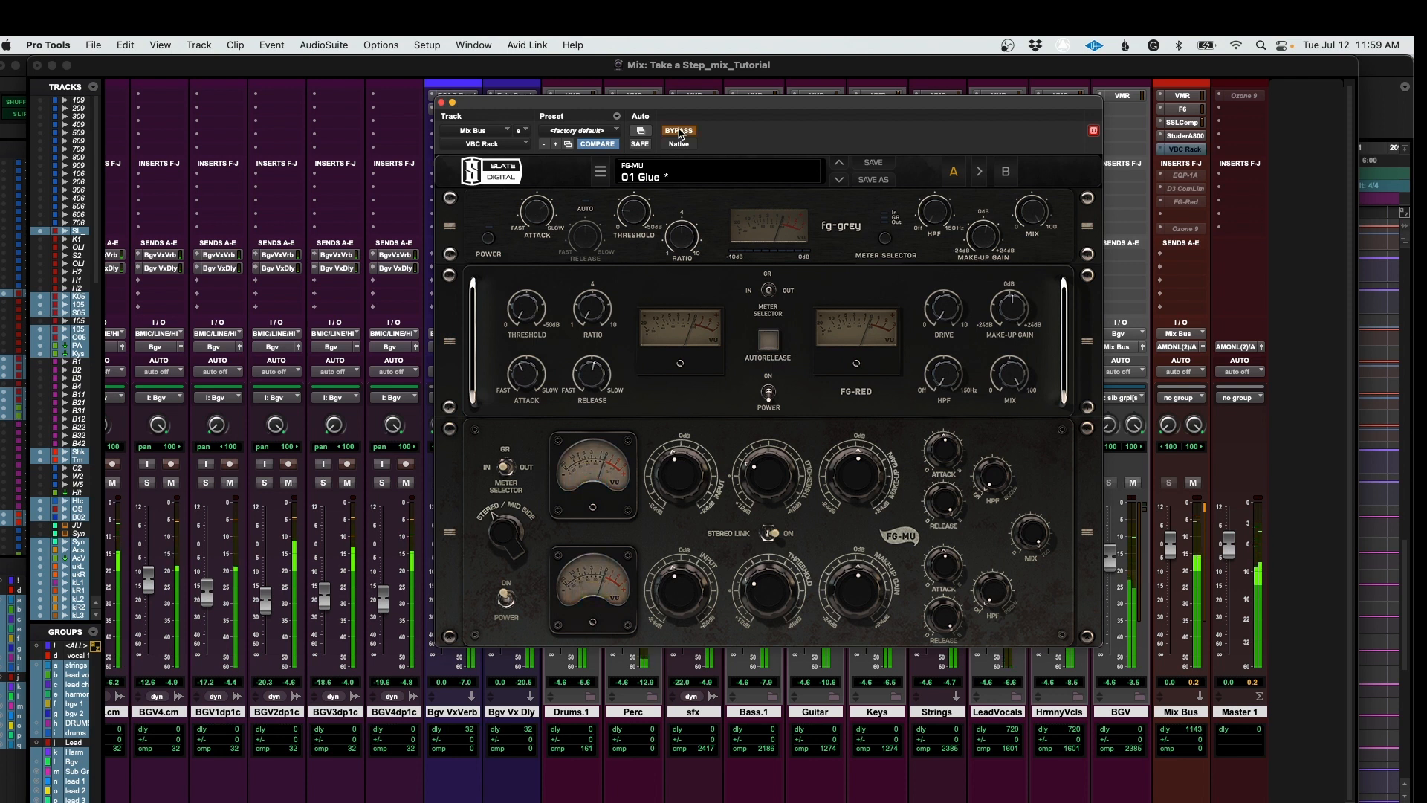
{"action": "left_click", "coordinate": [679, 131]}
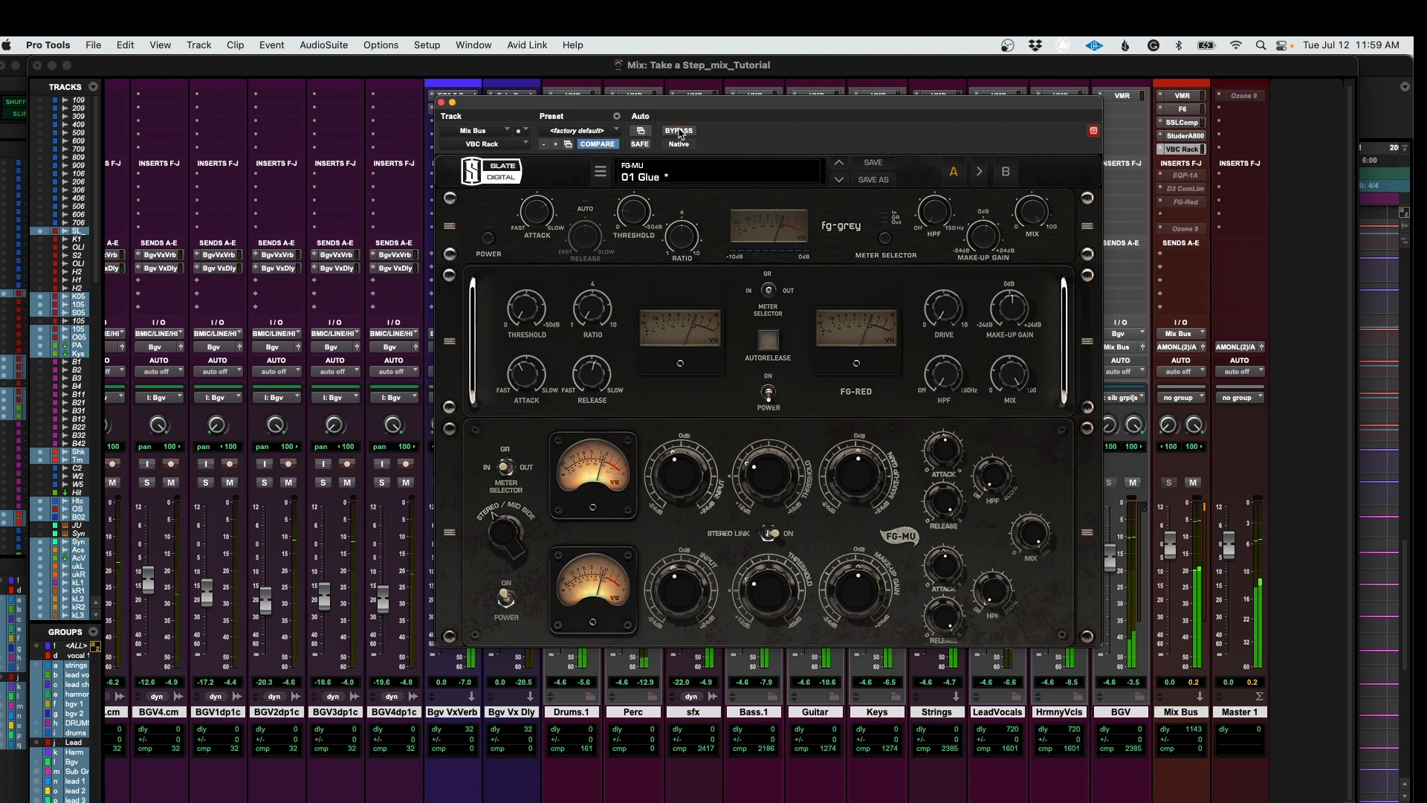
{"action": "left_click", "coordinate": [679, 131]}
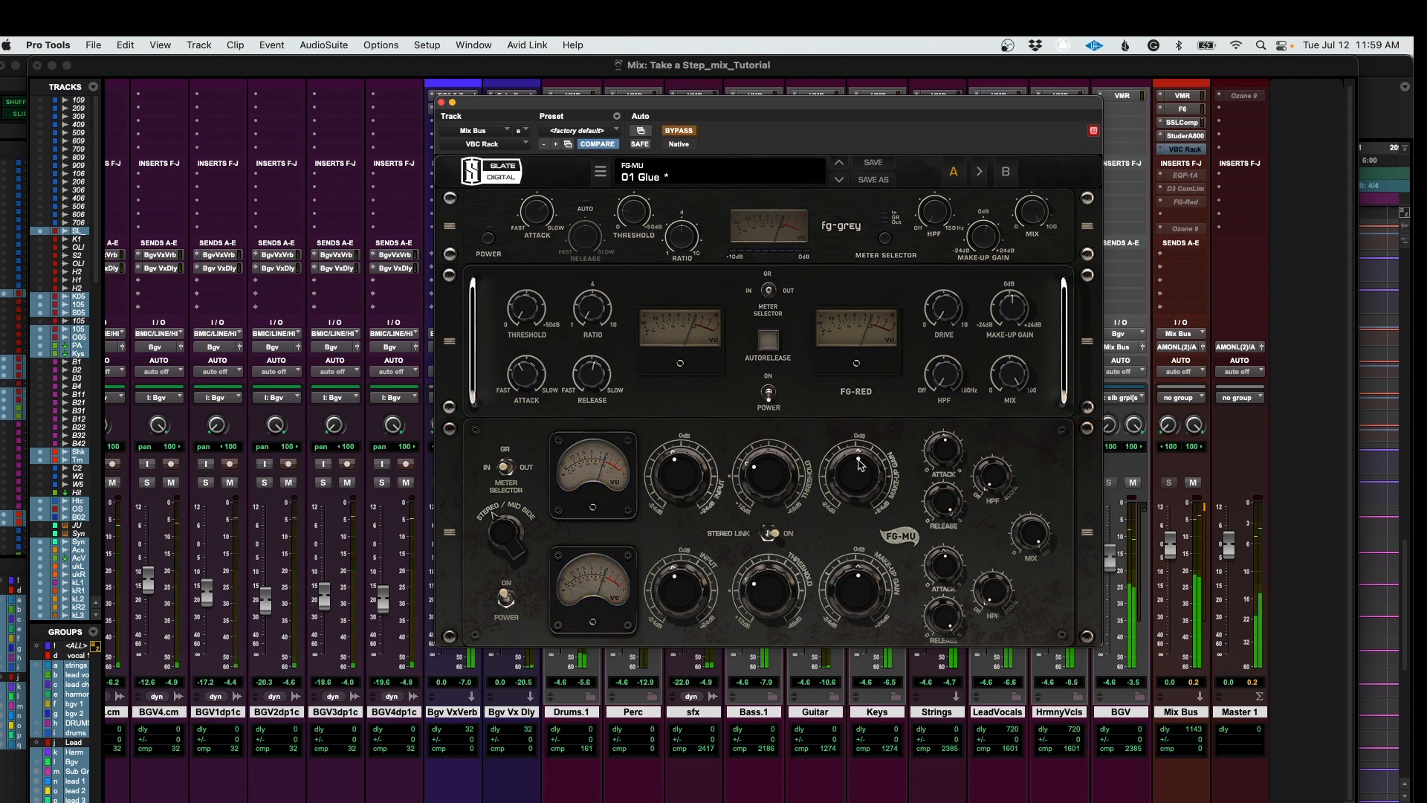
{"action": "left_click", "coordinate": [679, 131]}
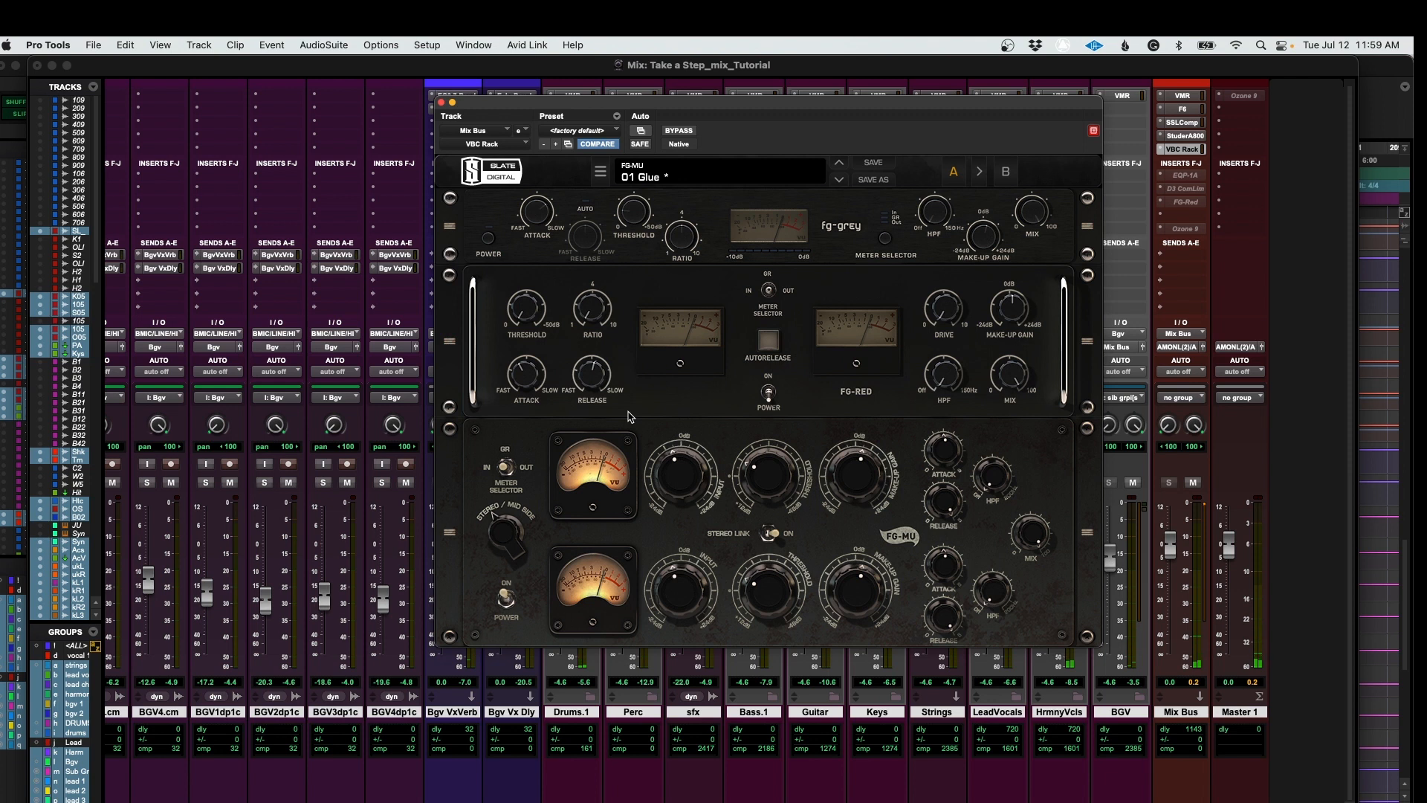
{"action": "left_click", "coordinate": [442, 102]}
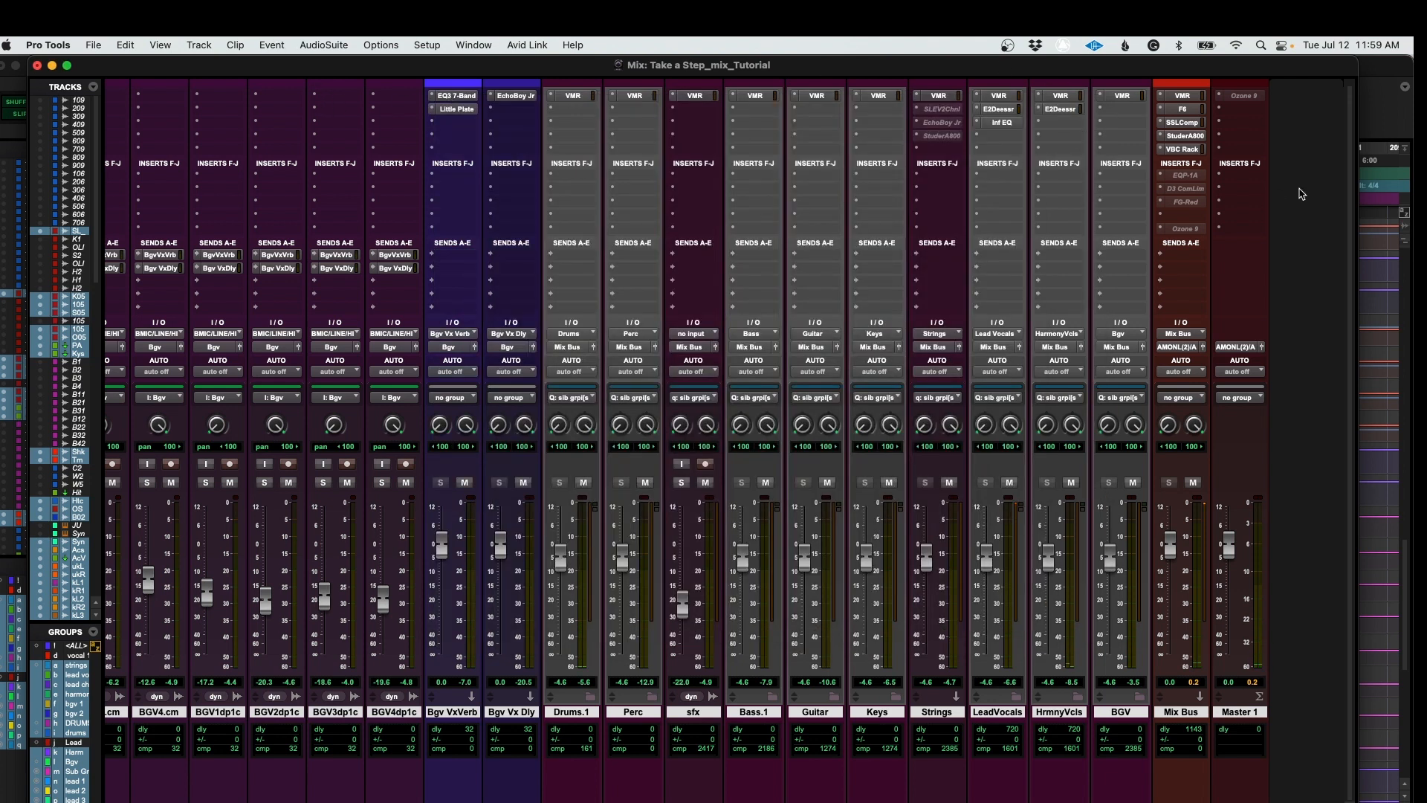
Step: Activate the UAD Pultec EQP-1A insert on the Mix Bus, open it and move its window clear of the Mix Bus inserts
{"action": "left_click", "coordinate": [1190, 176], "text": "ctrl+super"}
{"action": "left_click", "coordinate": [1187, 177]}
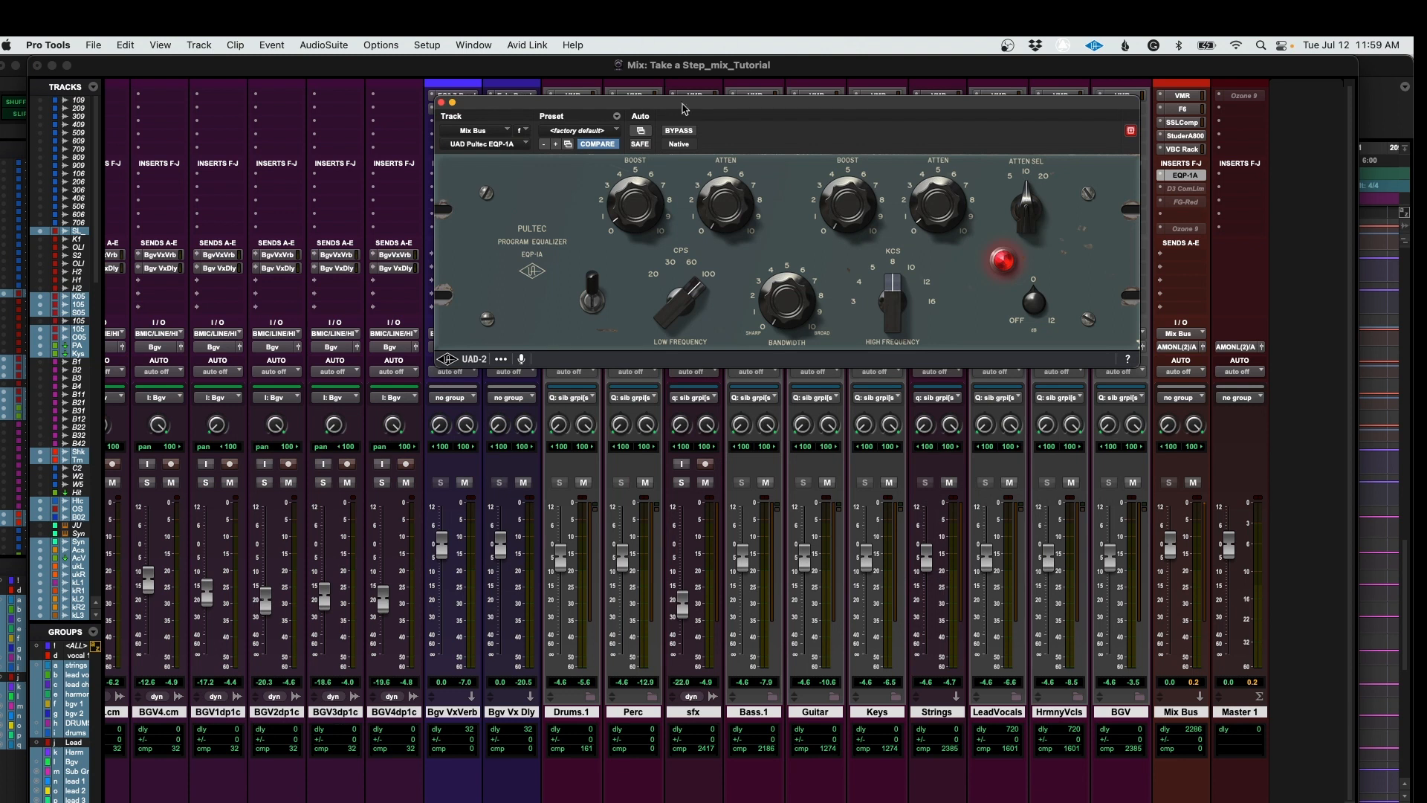
{"action": "left_click_drag", "start_coordinate": [711, 108], "coordinate": [669, 102]}
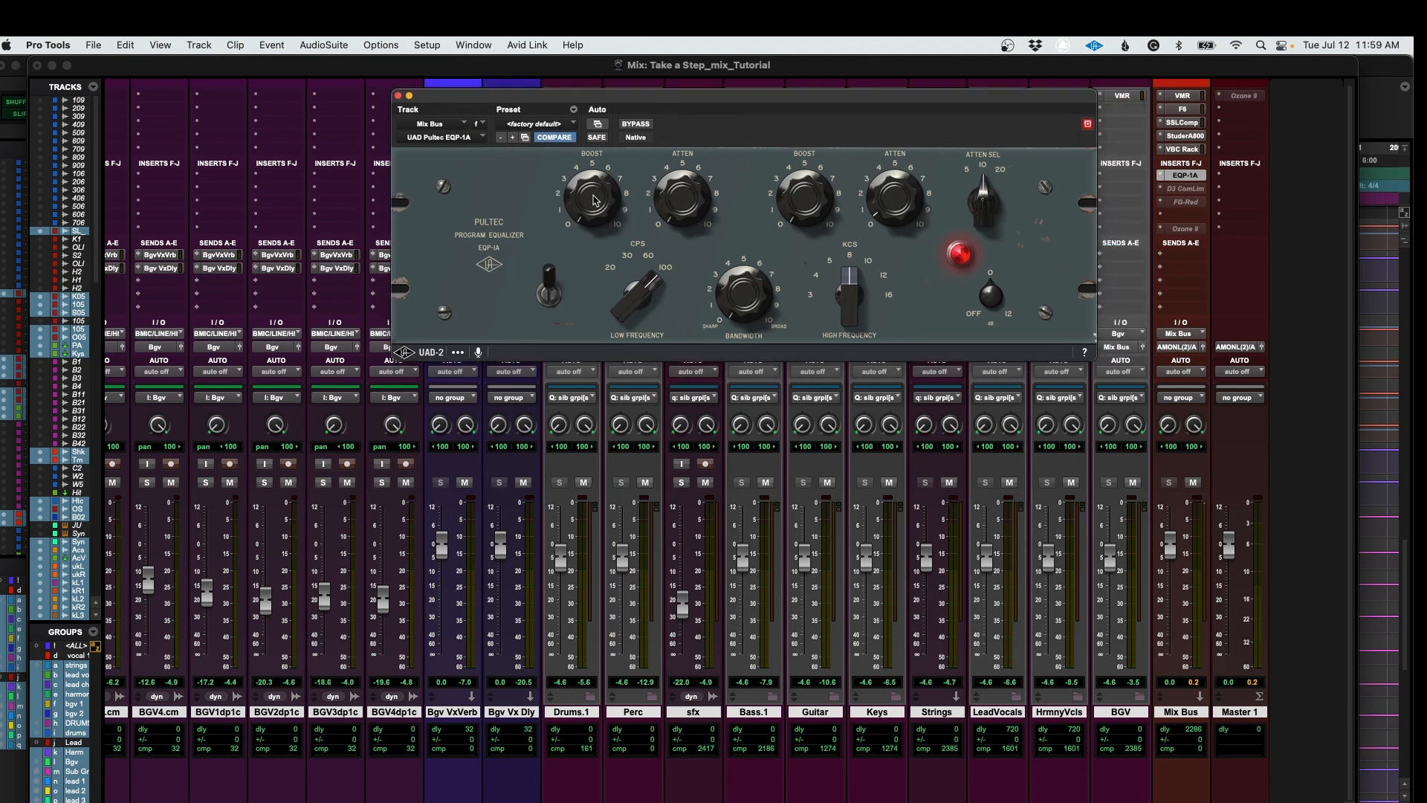
Step: Play the mix twice and repeatedly compare the Pultec EQP-1A bypassed and active, leaving it active
{"action": "left_click_drag", "start_coordinate": [593, 196], "coordinate": [594, 188]}
{"action": "key", "text": "space"}
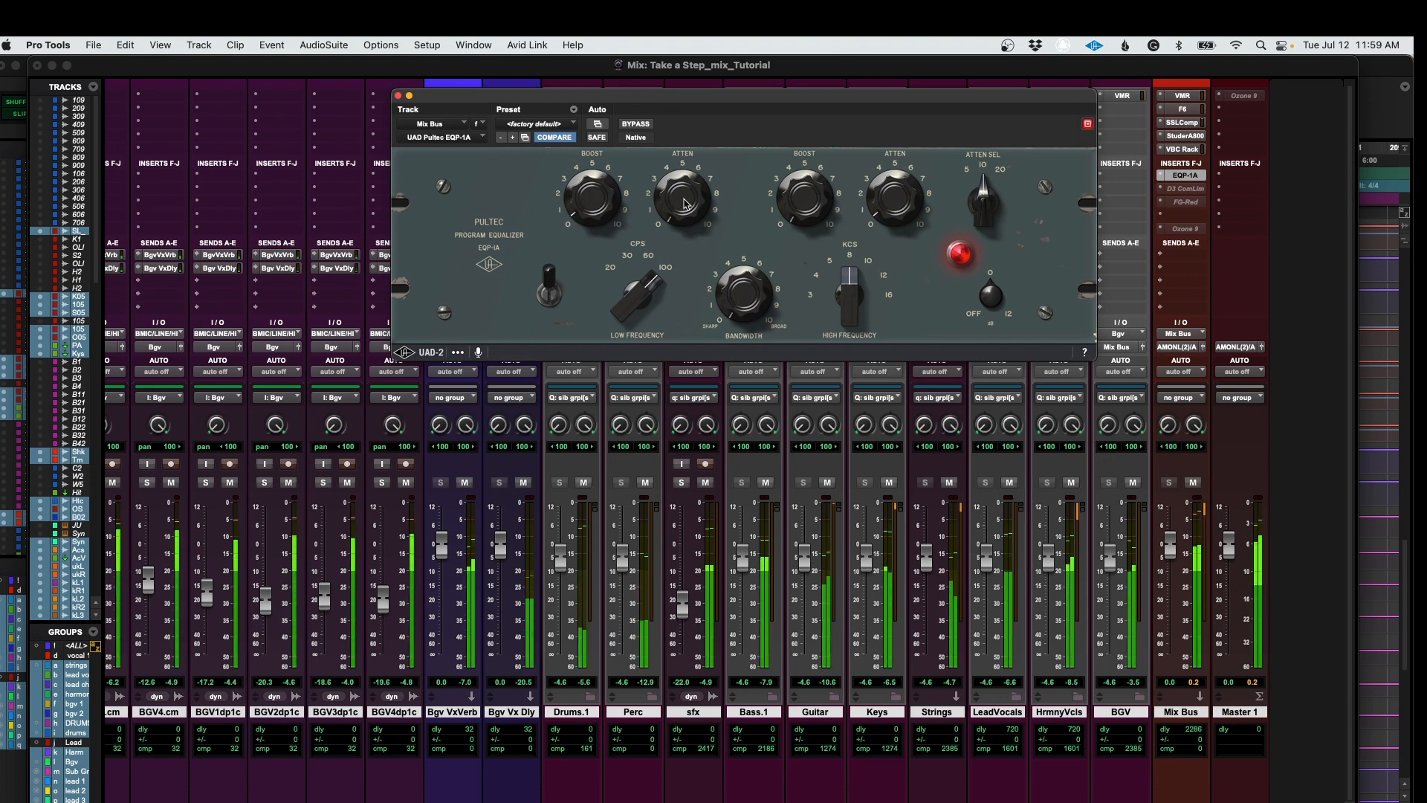
{"action": "left_click", "coordinate": [638, 125]}
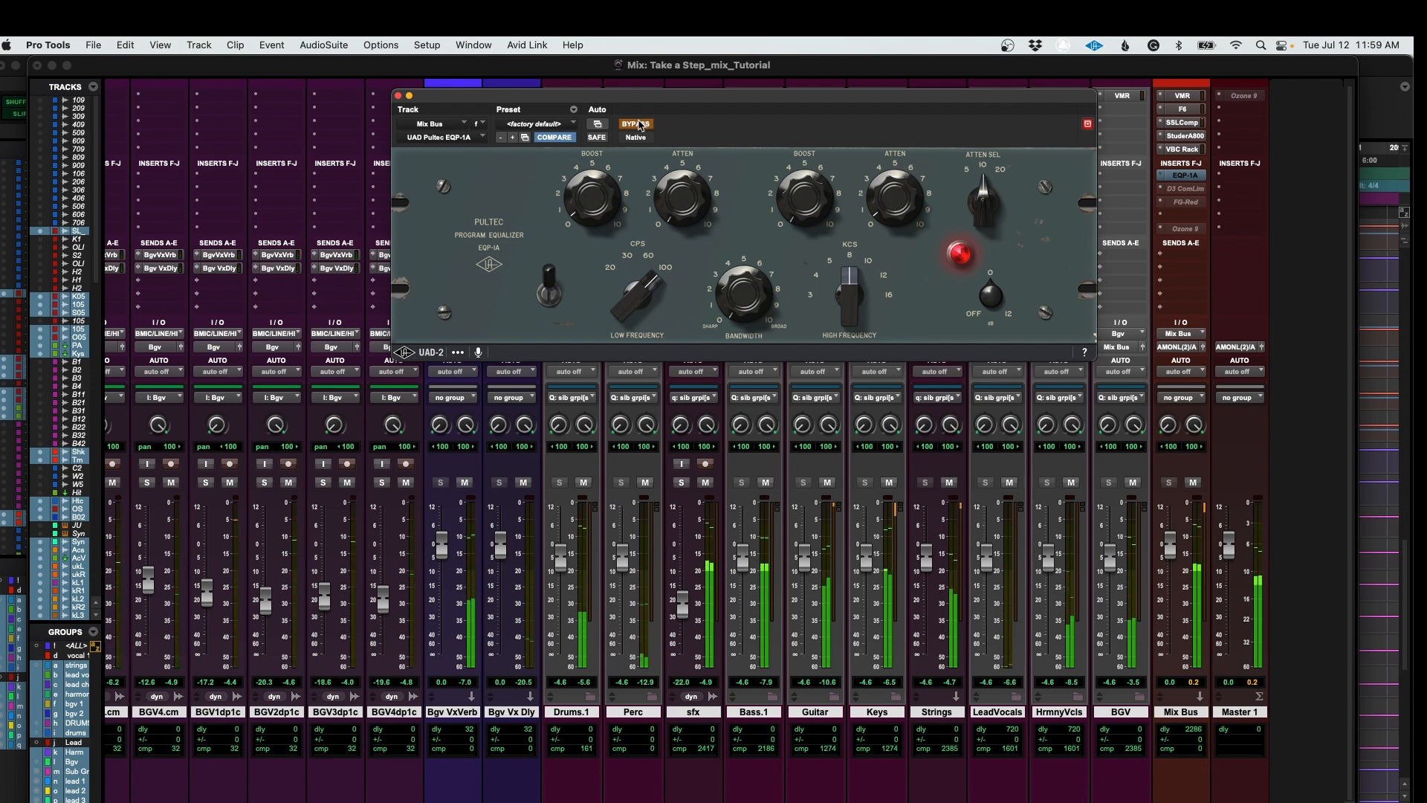
{"action": "left_click", "coordinate": [638, 124]}
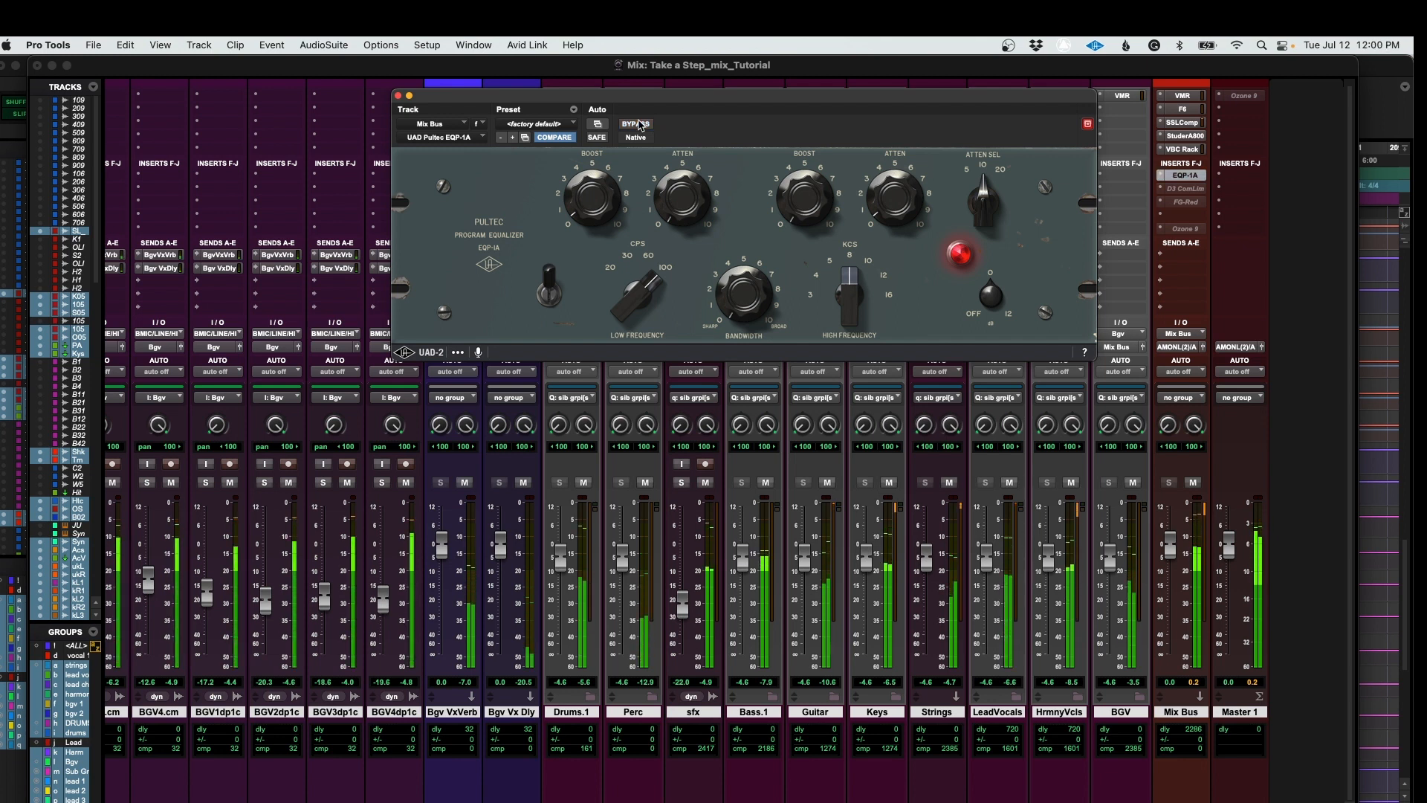
{"action": "left_click", "coordinate": [638, 124]}
{"action": "left_click", "coordinate": [637, 124]}
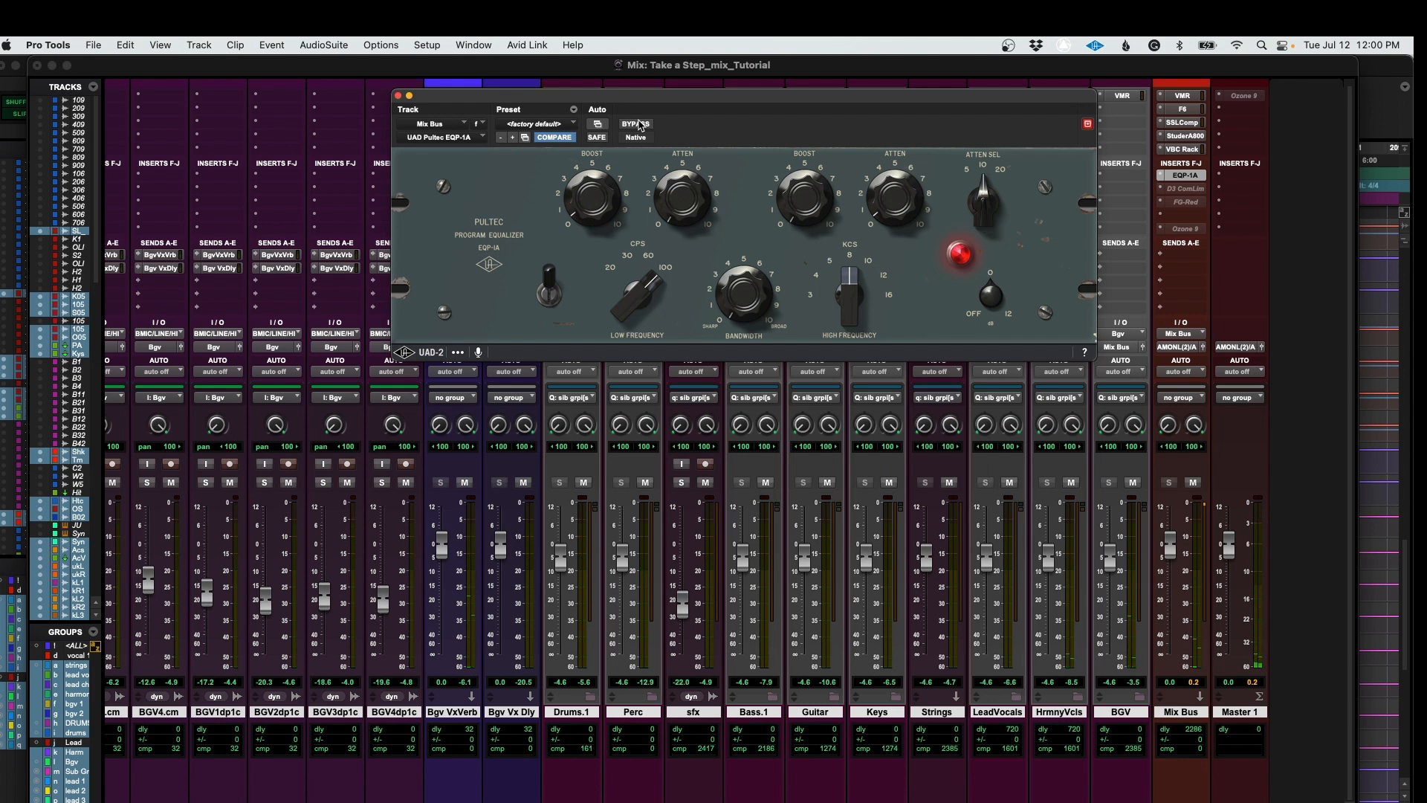
{"action": "left_click_drag", "start_coordinate": [606, 98], "coordinate": [626, 96]}
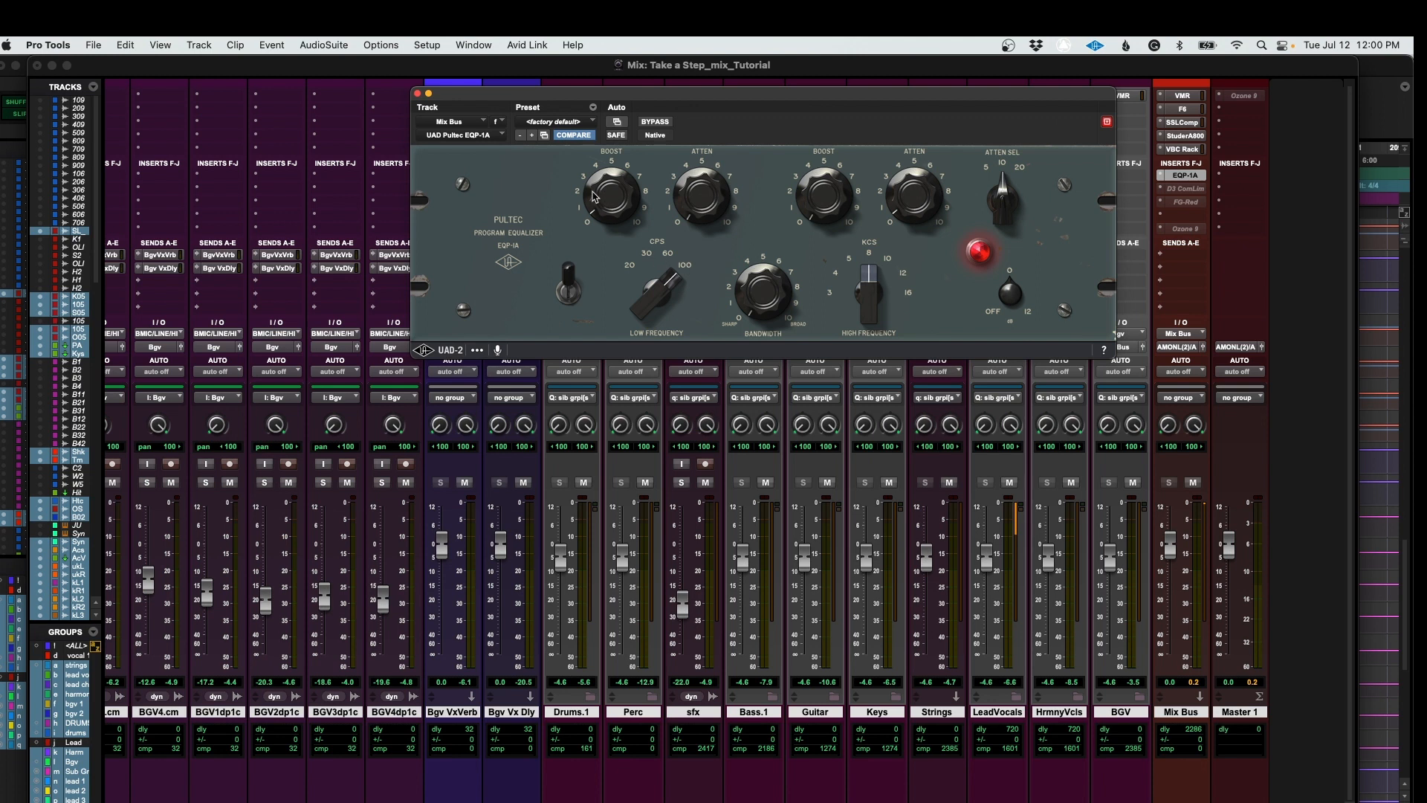
{"action": "key", "text": "space"}
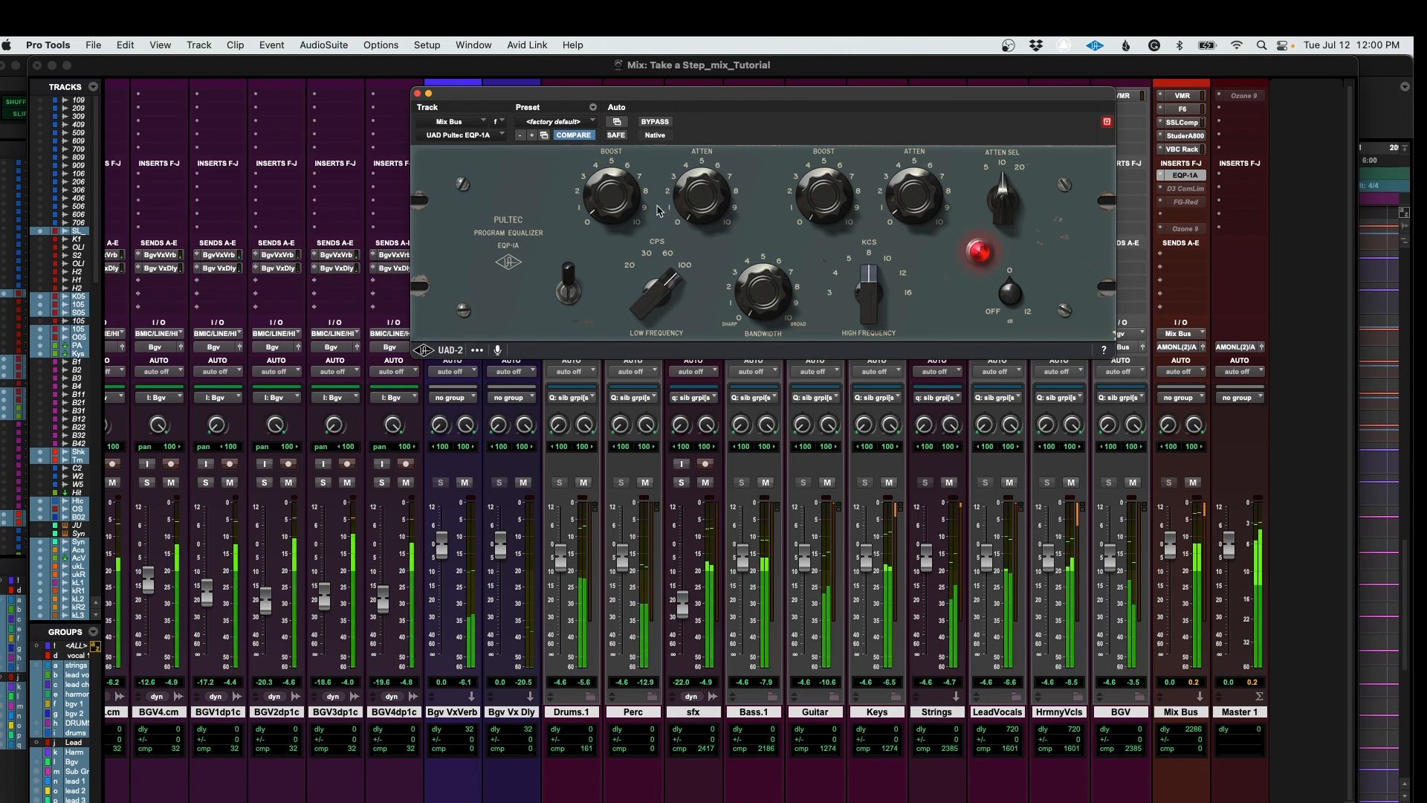
{"action": "left_click", "coordinate": [658, 122]}
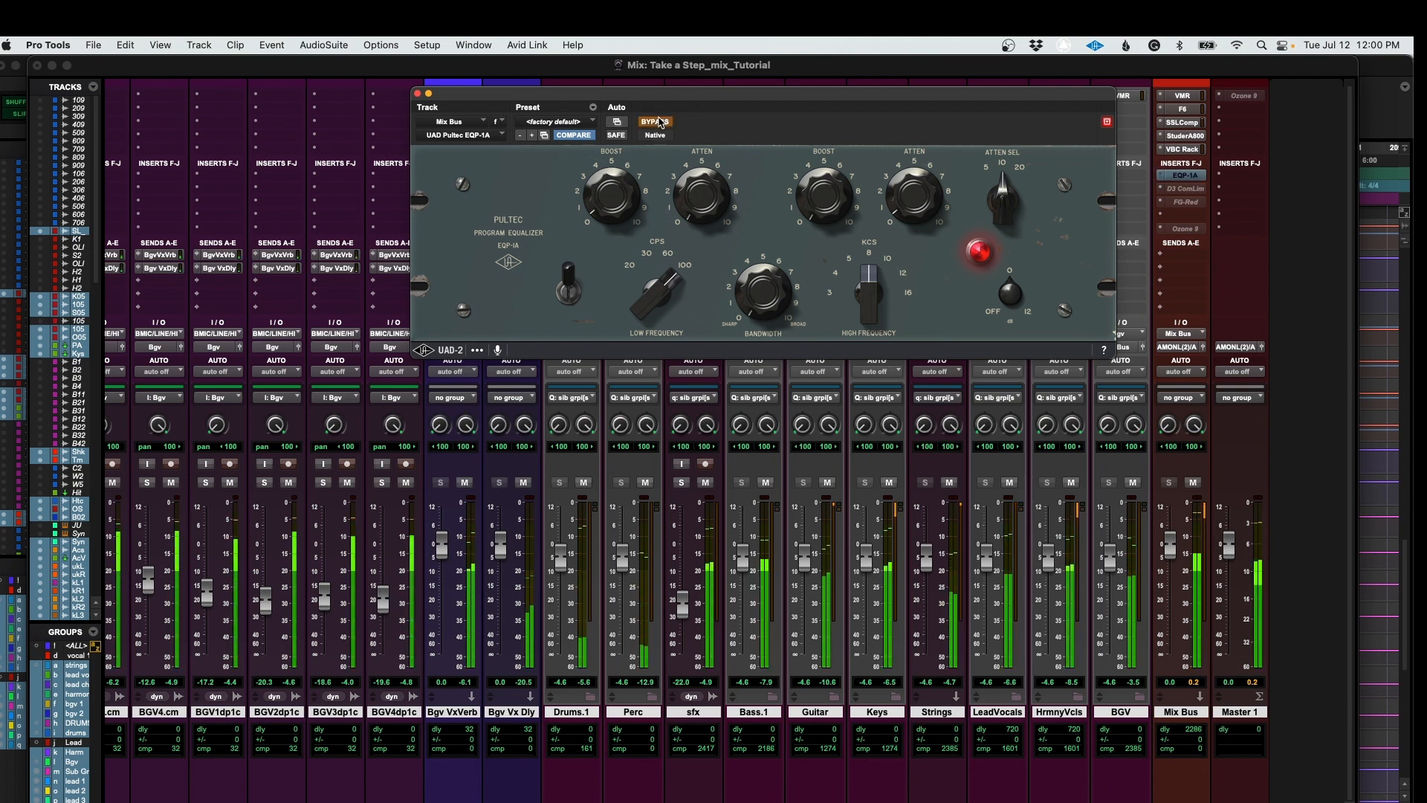
{"action": "left_click", "coordinate": [661, 123]}
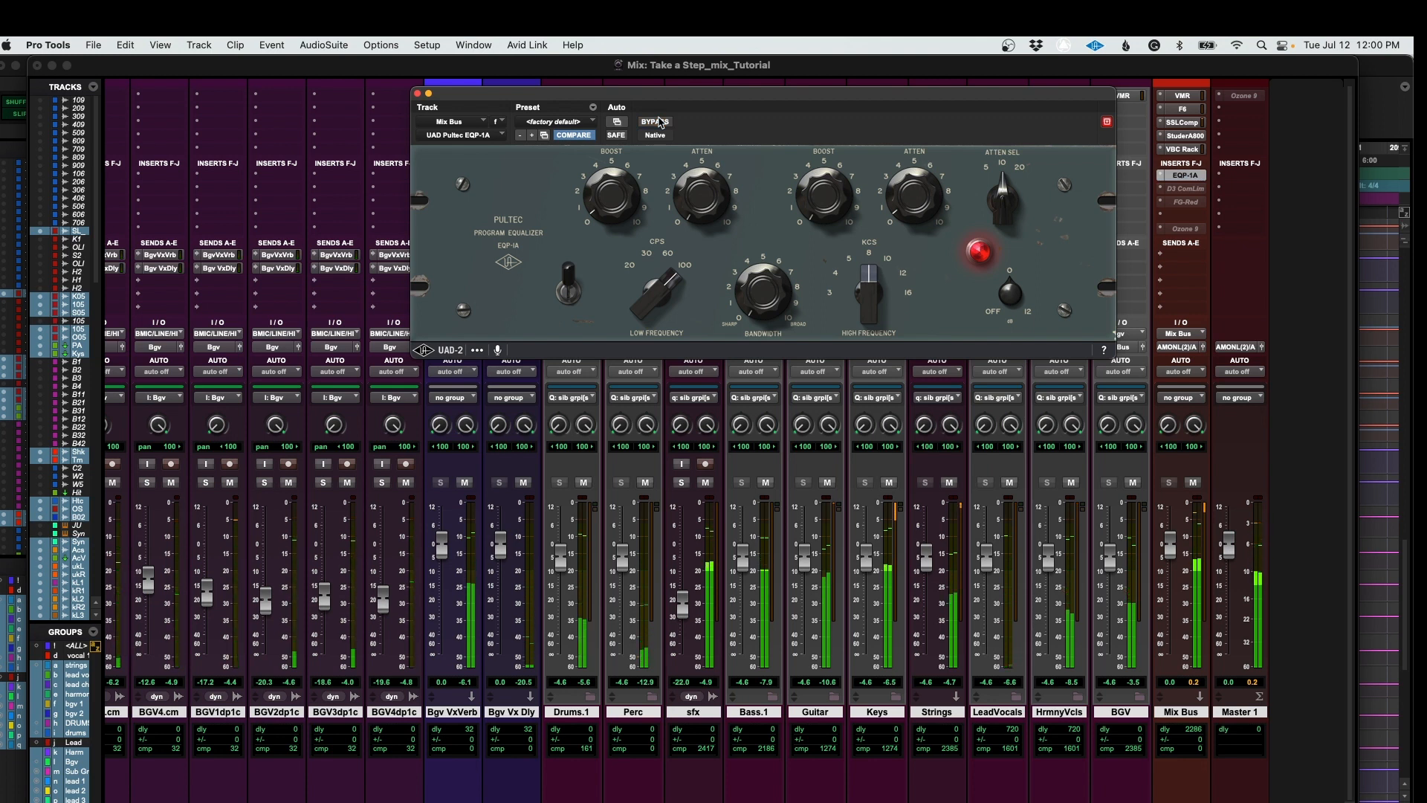
{"action": "left_click", "coordinate": [659, 122]}
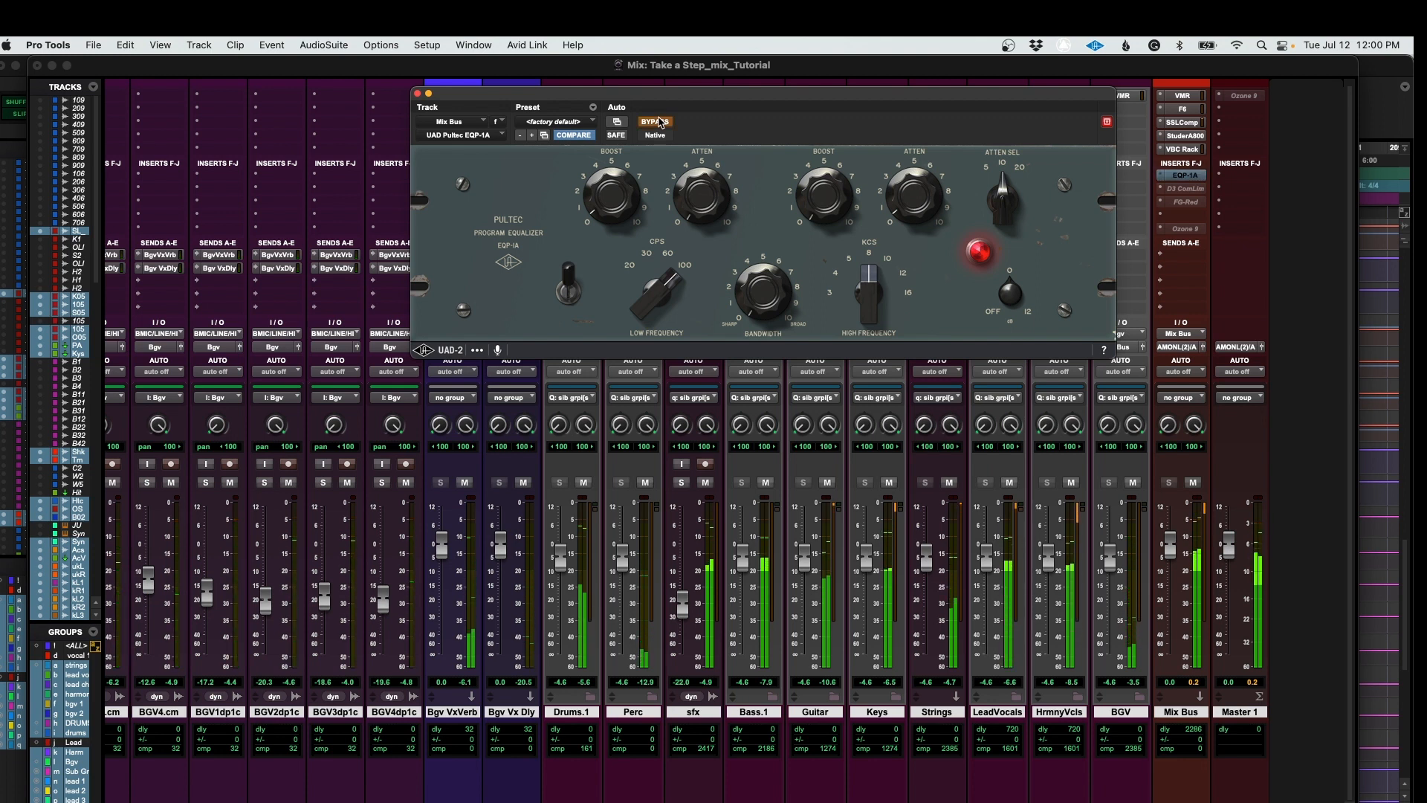
{"action": "left_click", "coordinate": [659, 122]}
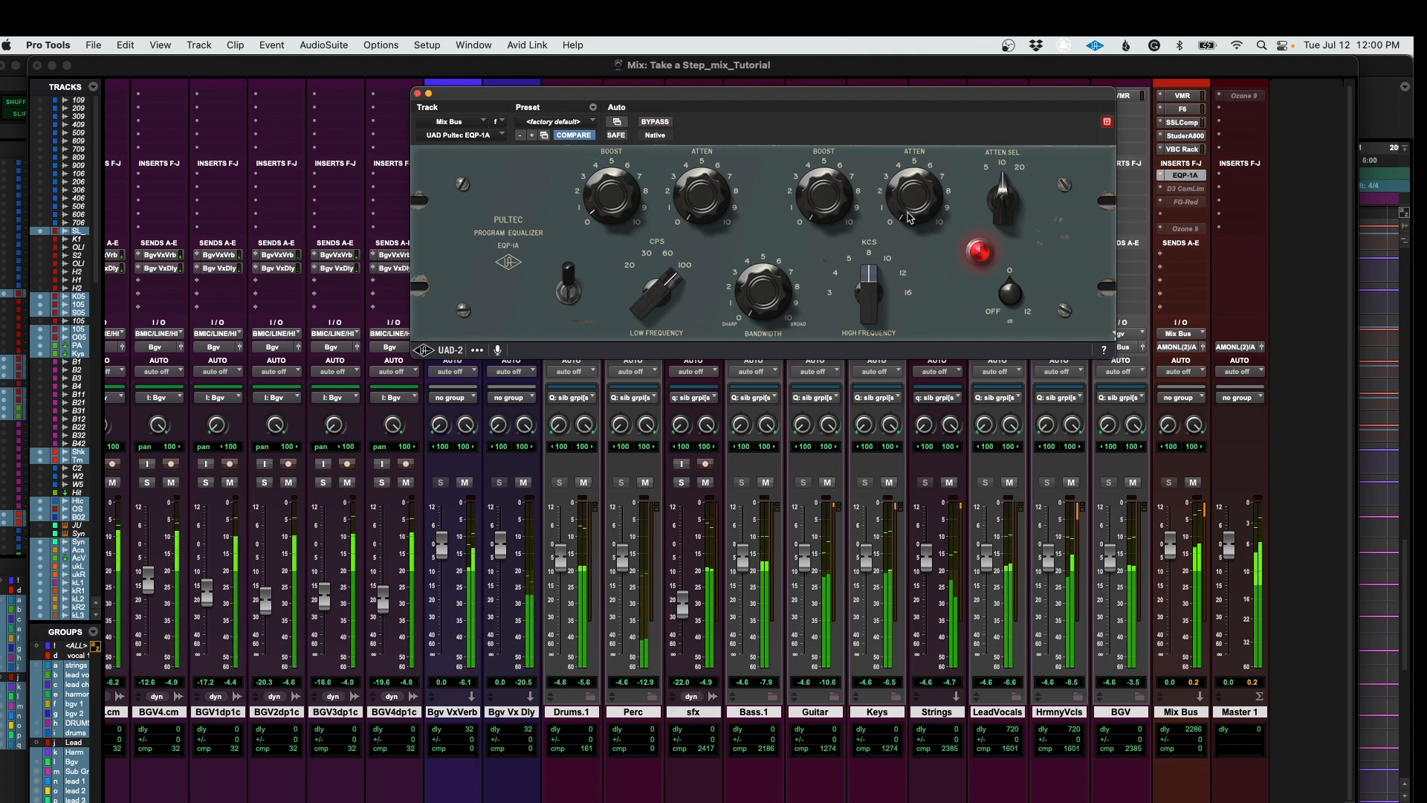
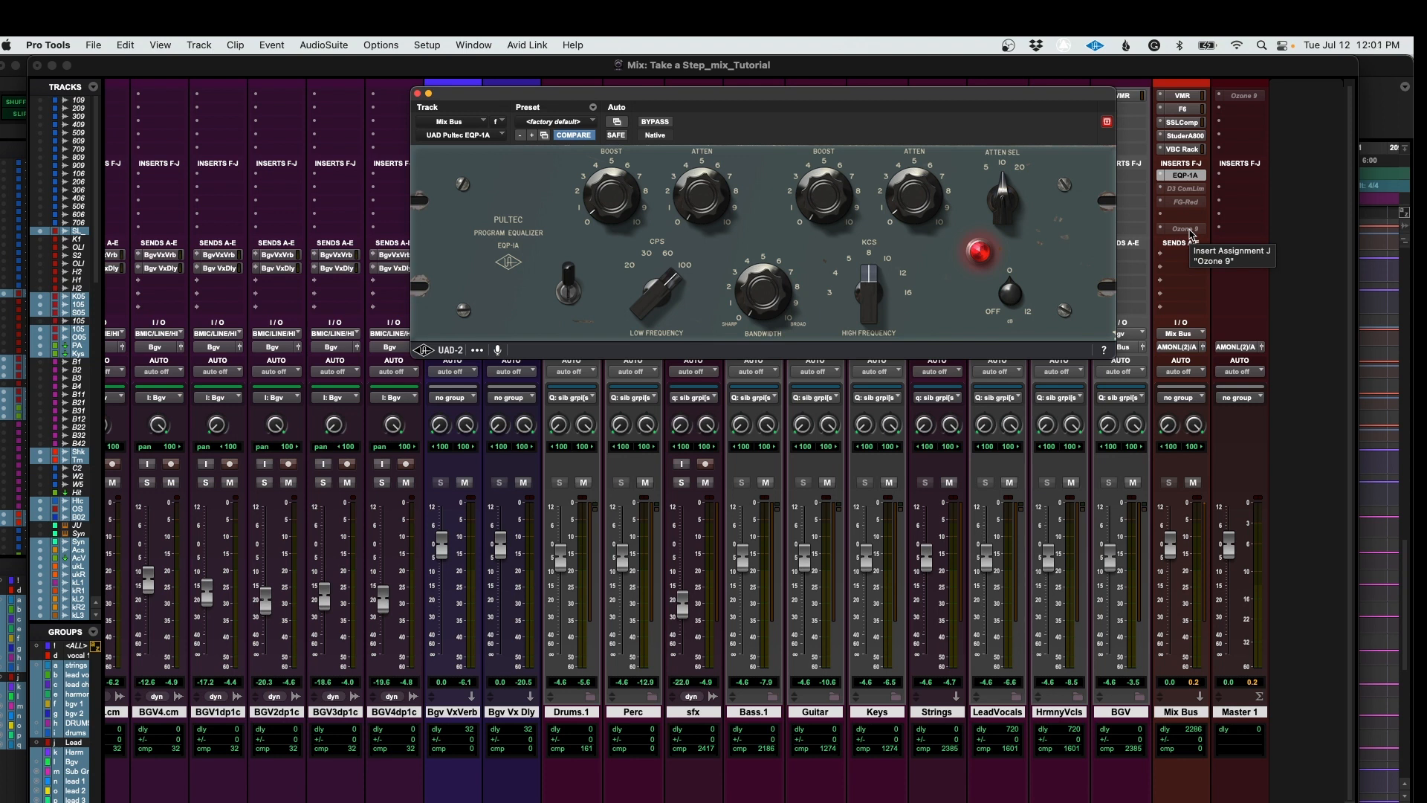
Step: Activate the inactive Ozone 9 insert in slot J of the Mix Bus
{"action": "left_click", "coordinate": [1190, 234]}
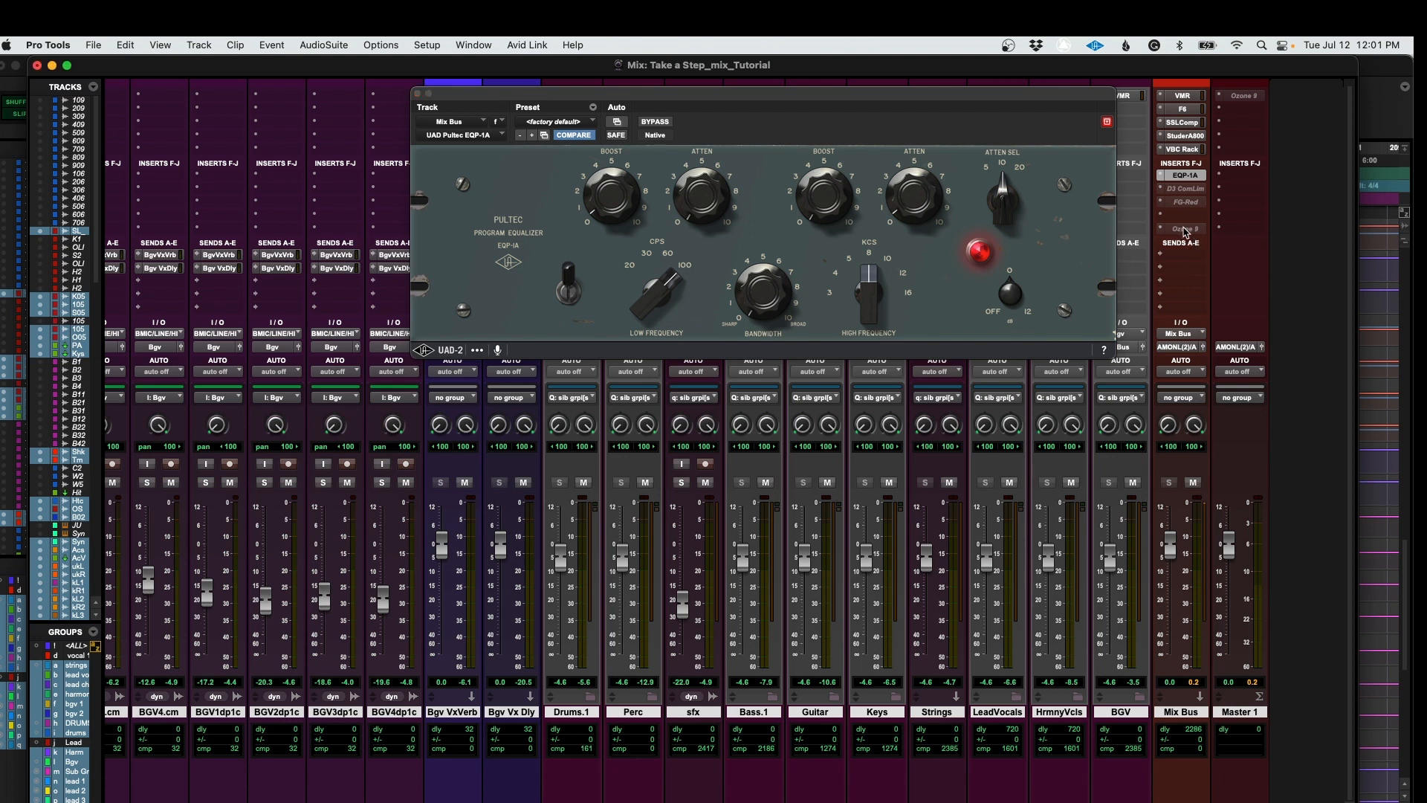
{"action": "left_click", "coordinate": [1187, 230], "text": "ctrl+super"}
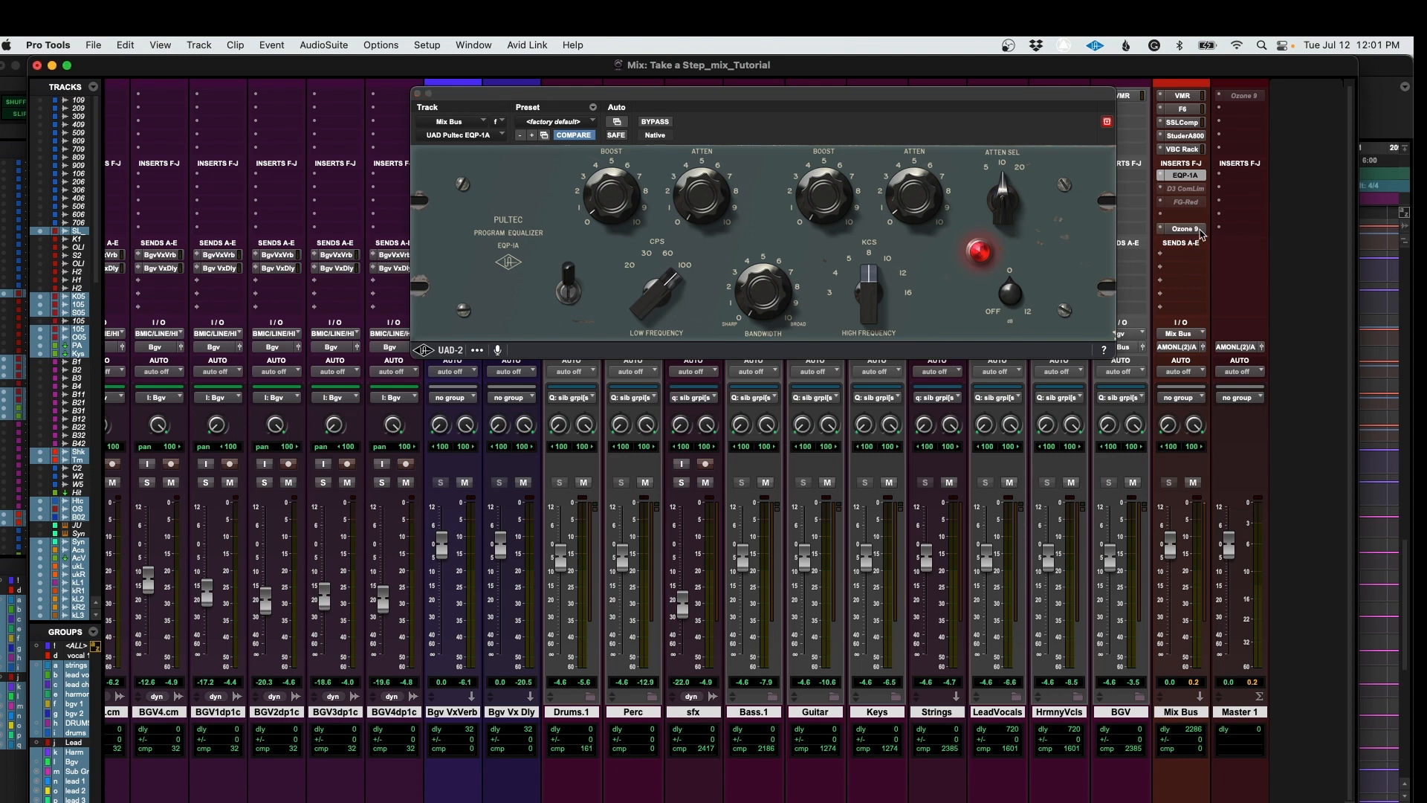